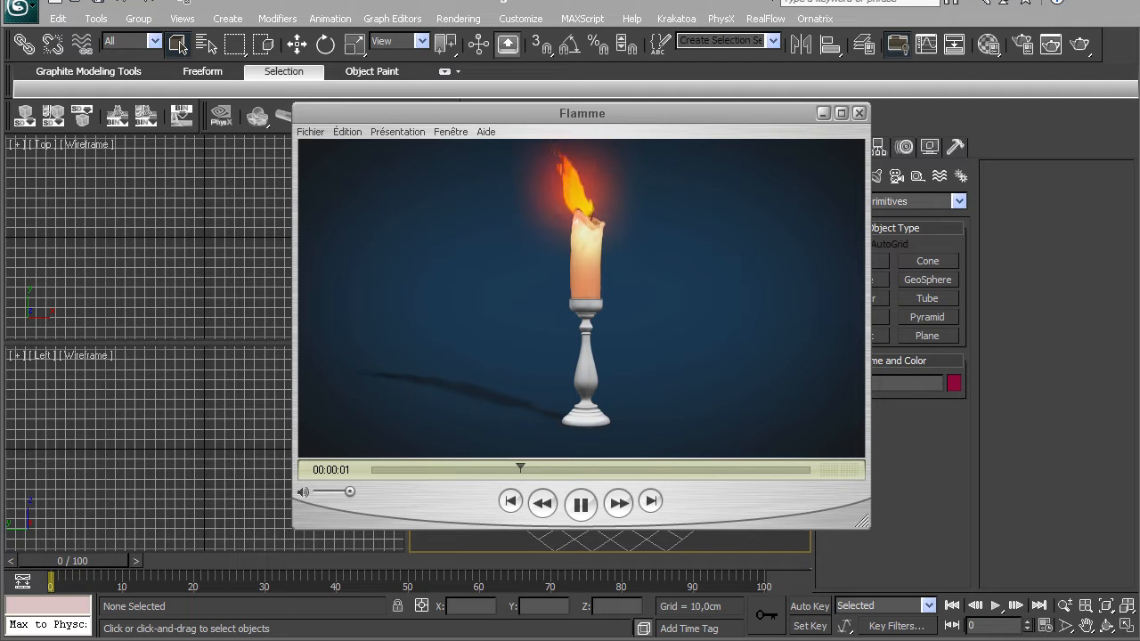
- Configure the Front viewport background to match the bitmap's aspect ratio and lock zoom/pan
key(space)
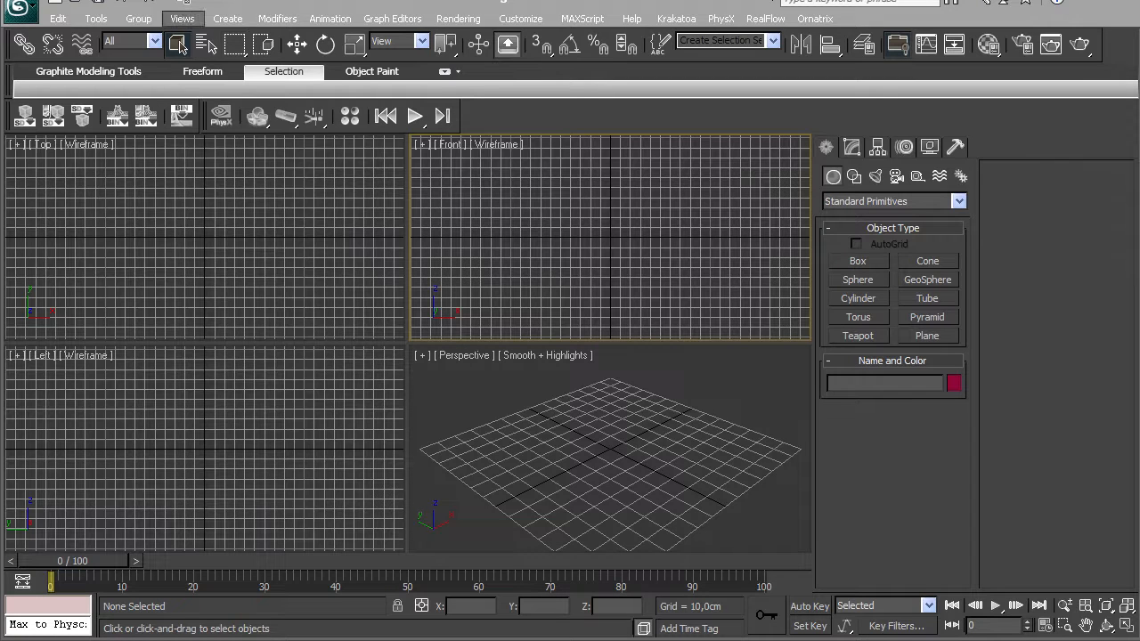
click(181, 19)
mouse_move(267, 299)
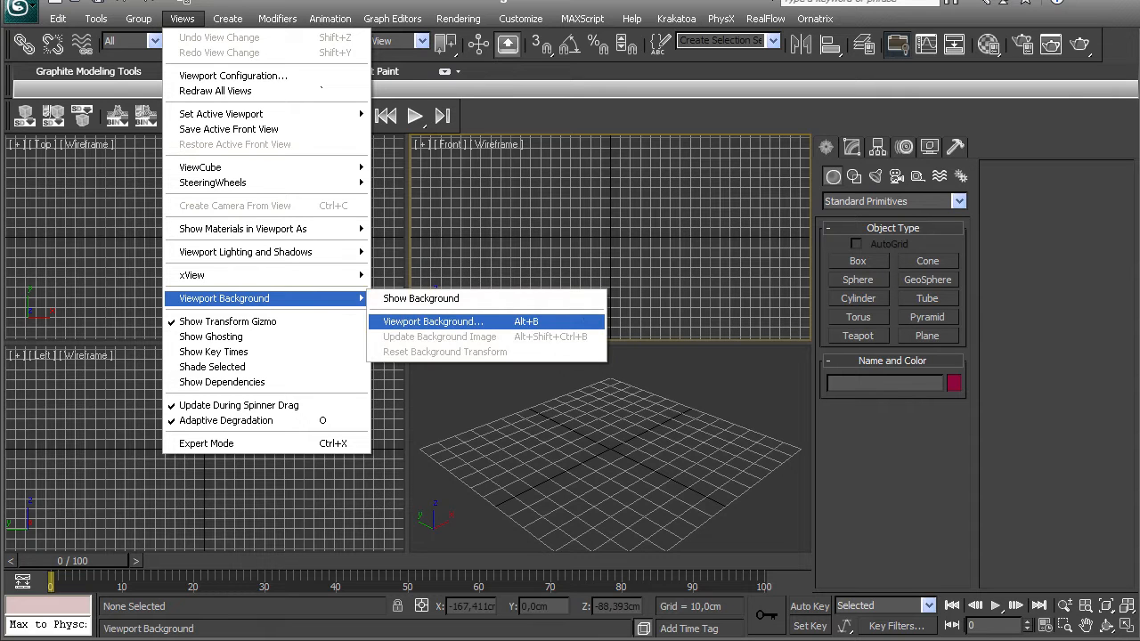
click(433, 322)
click(434, 425)
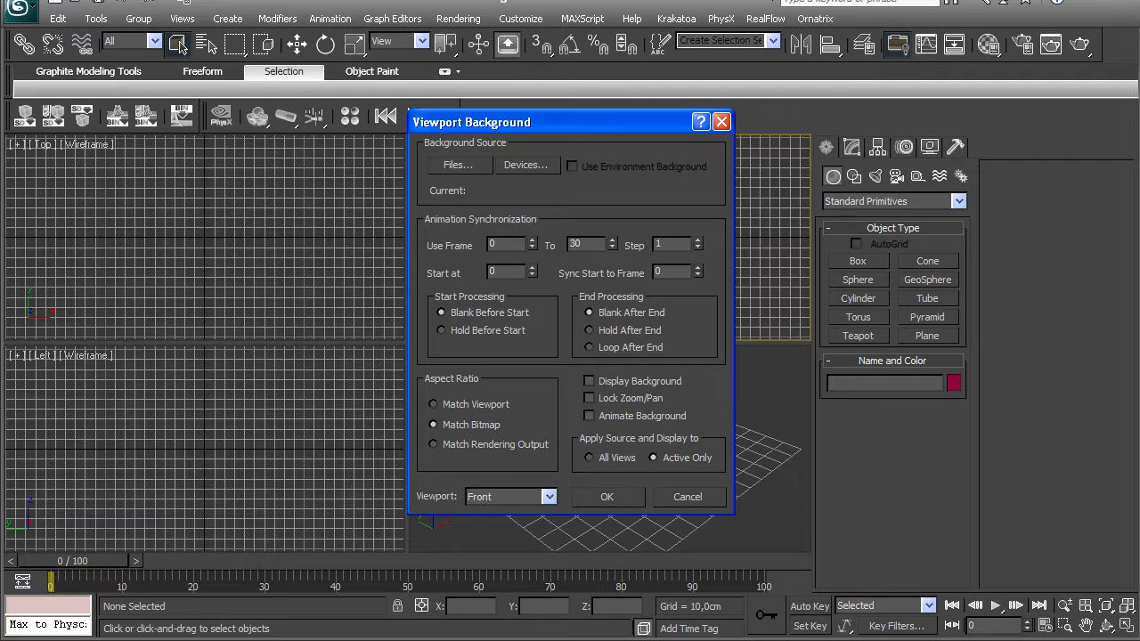
click(589, 398)
- Load the Bougeoir_02 image from the Tutoriel_Bougie folder as the Front viewport's background and apply the settings
click(459, 166)
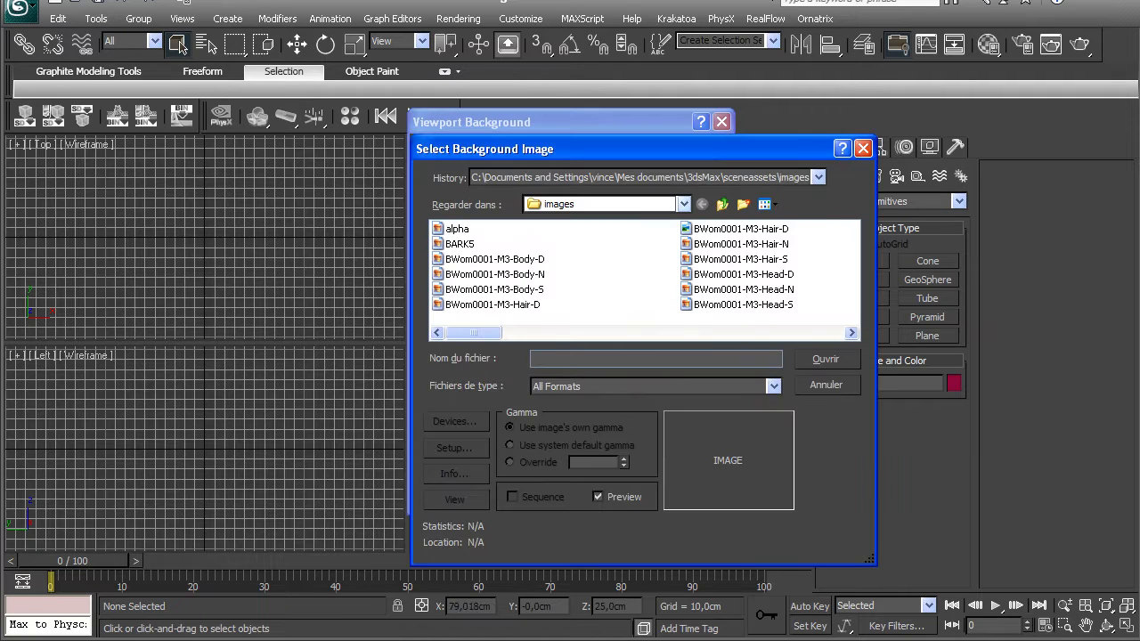
click(684, 205)
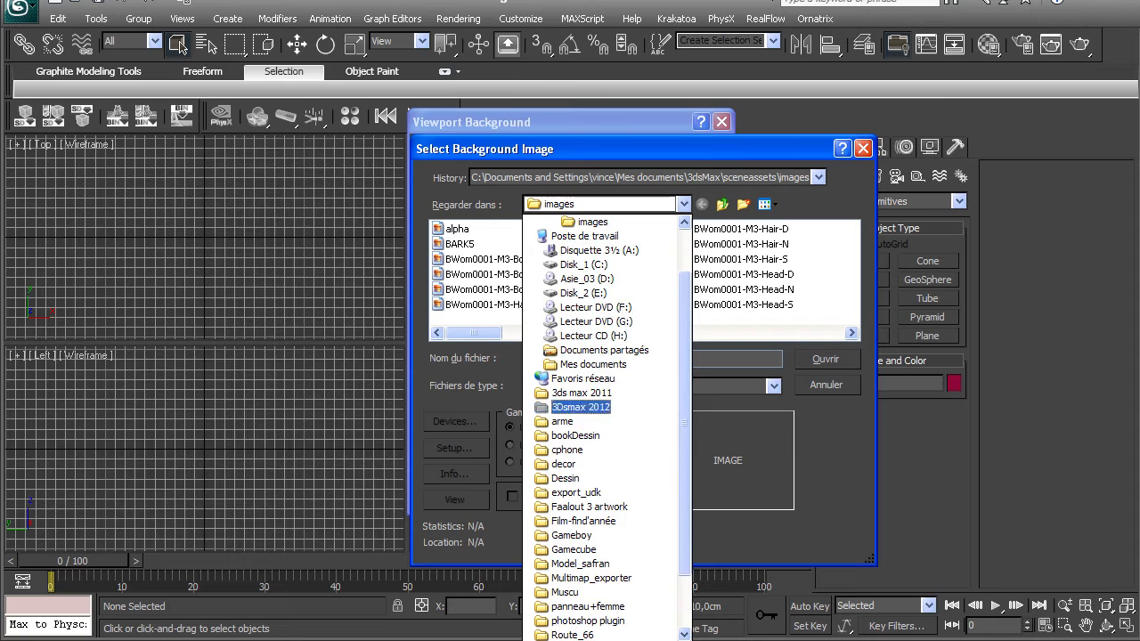
scroll(588, 464, down, 2)
click(568, 621)
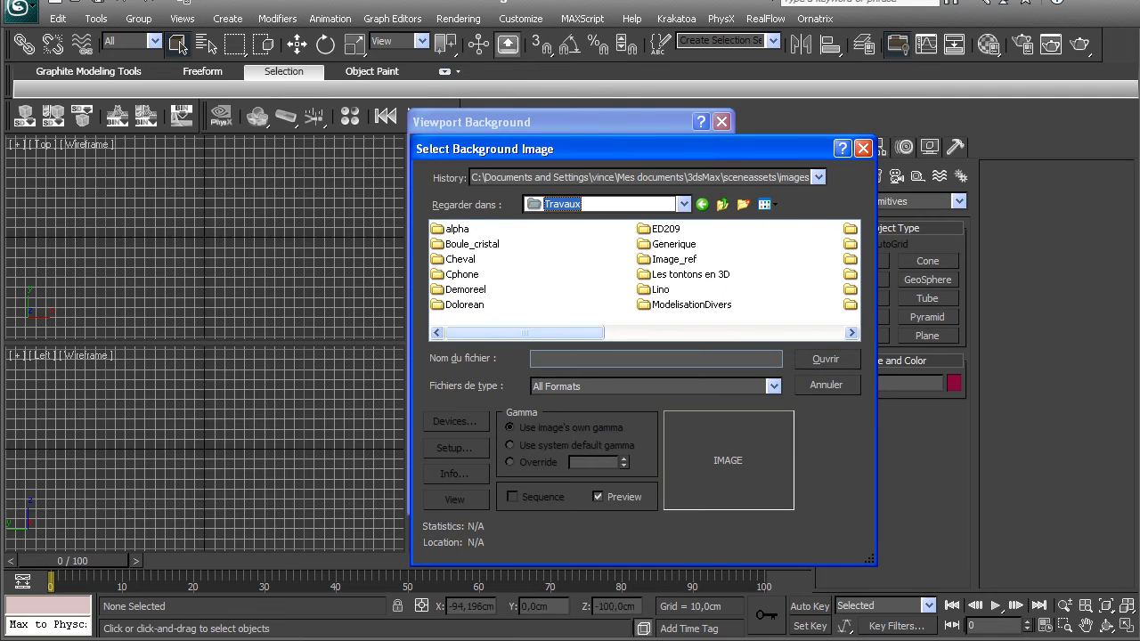
scroll(644, 267, down, 3)
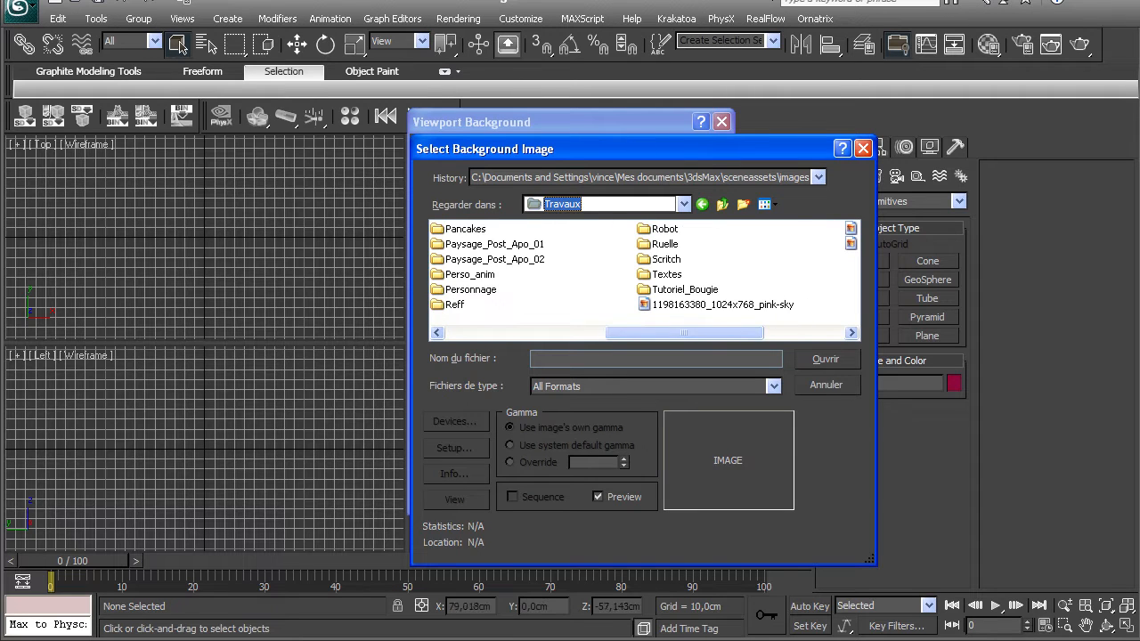
double_click(685, 289)
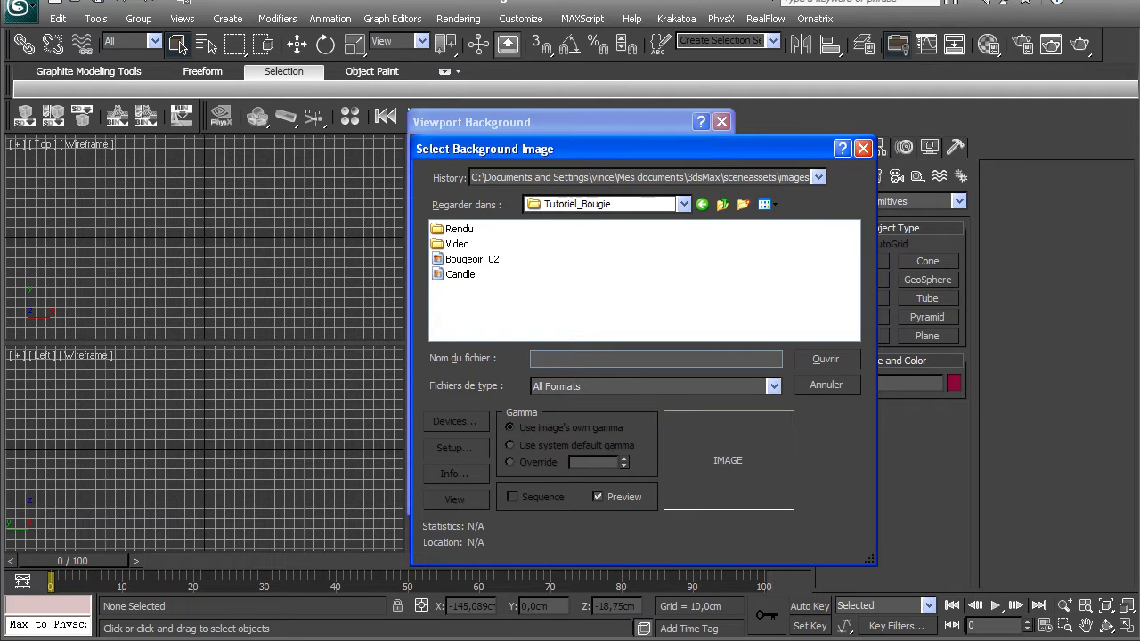
click(472, 259)
key(Return)
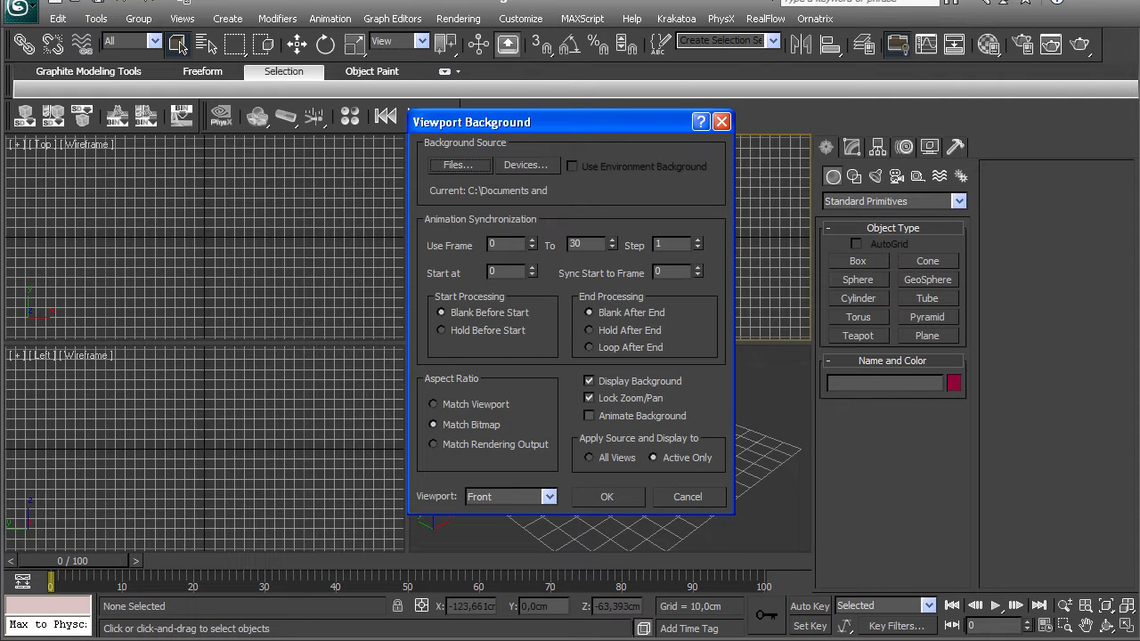
key(Return)
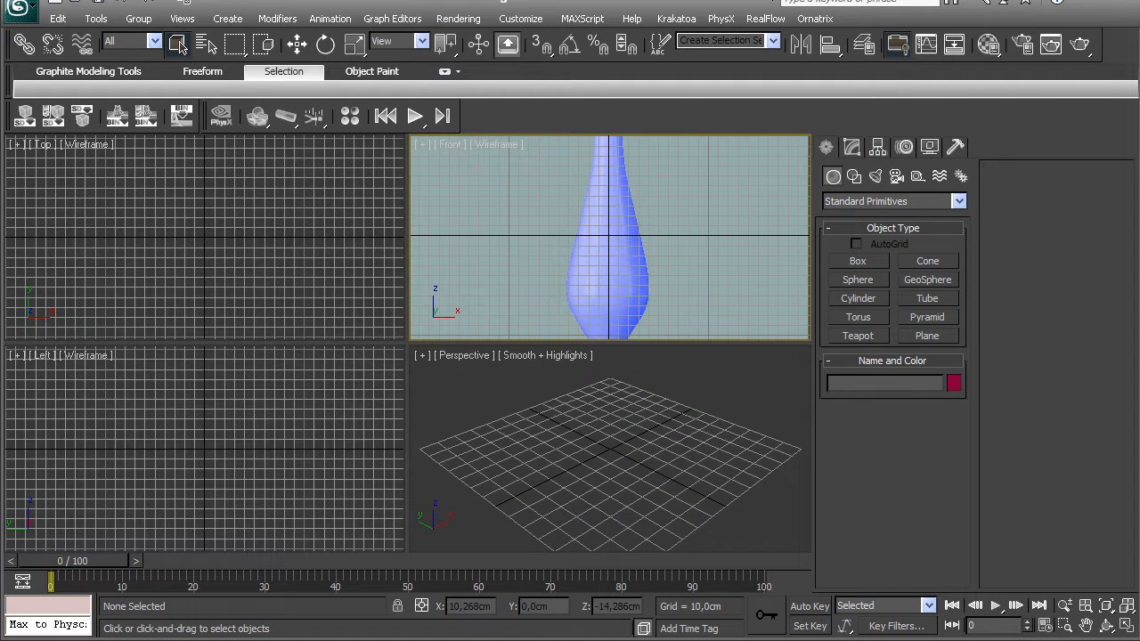
- Hide the grid in the Front view and maximize that viewport
key(alt)
key(alt)
scroll(618, 254, down, 2)
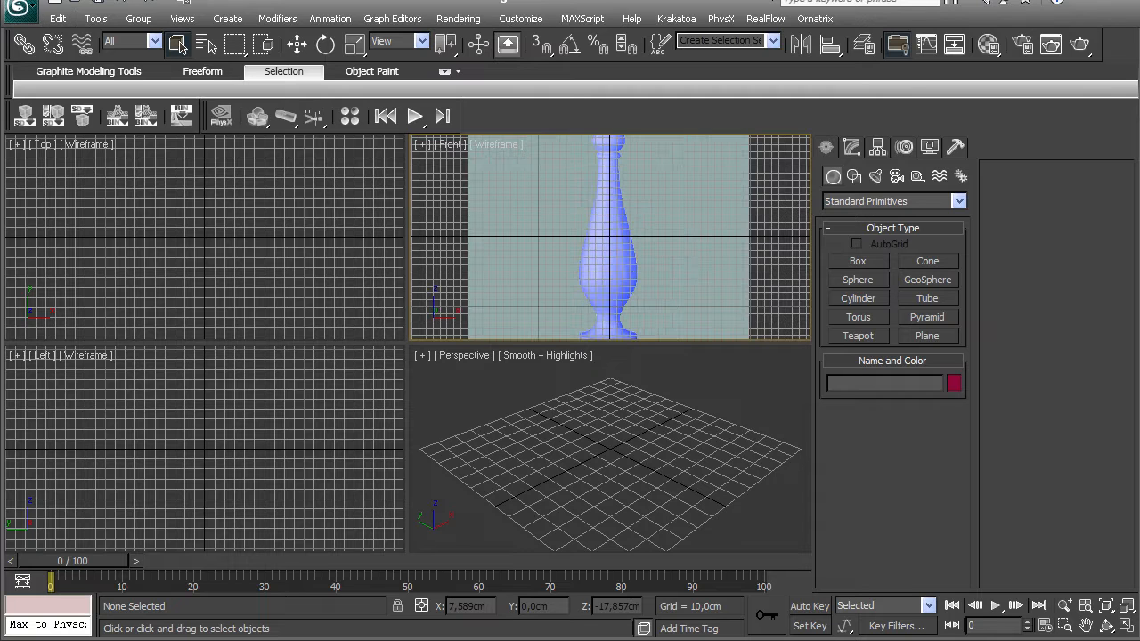
scroll(617, 254, up, 2)
scroll(615, 253, down, 1)
scroll(615, 253, up, 1)
key(g)
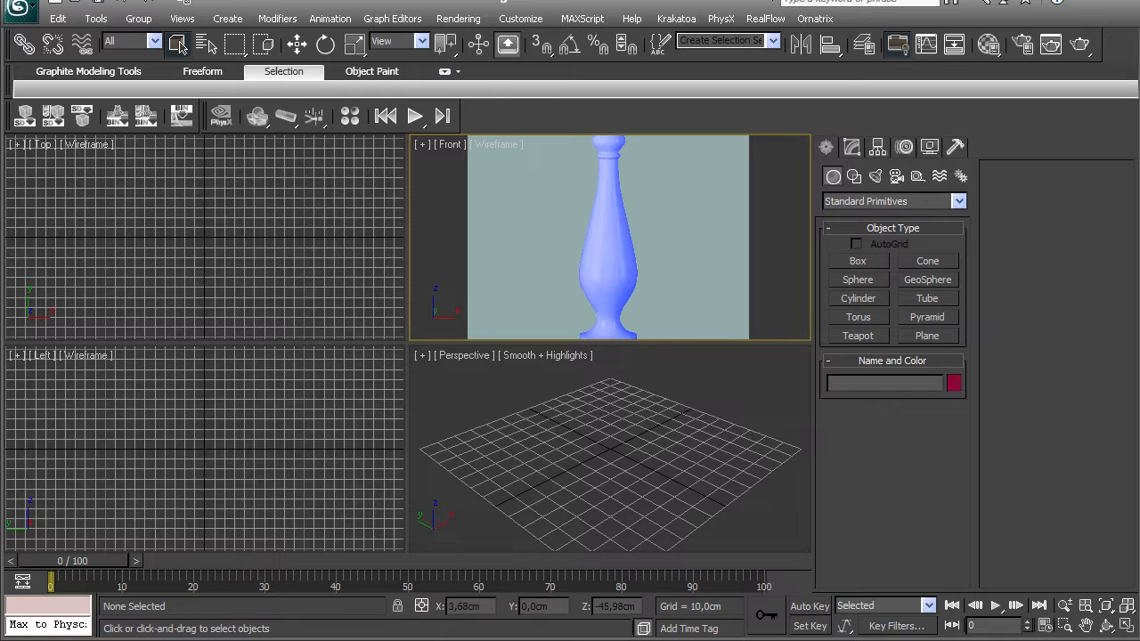
scroll(611, 237, up, 2)
key(alt+w)
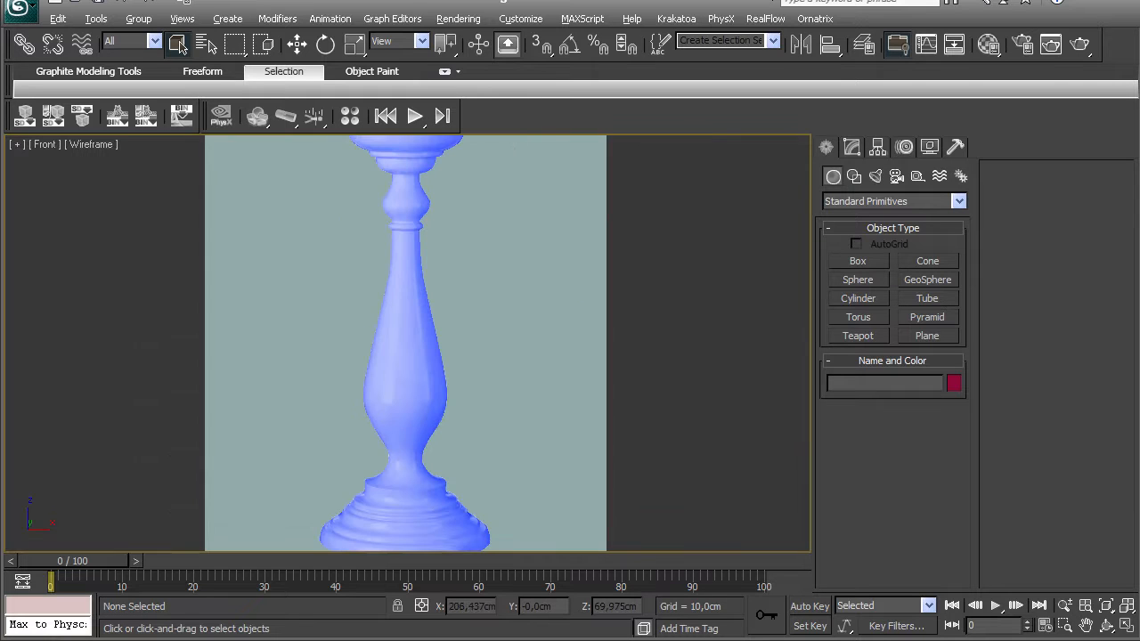
scroll(407, 344, down, 2)
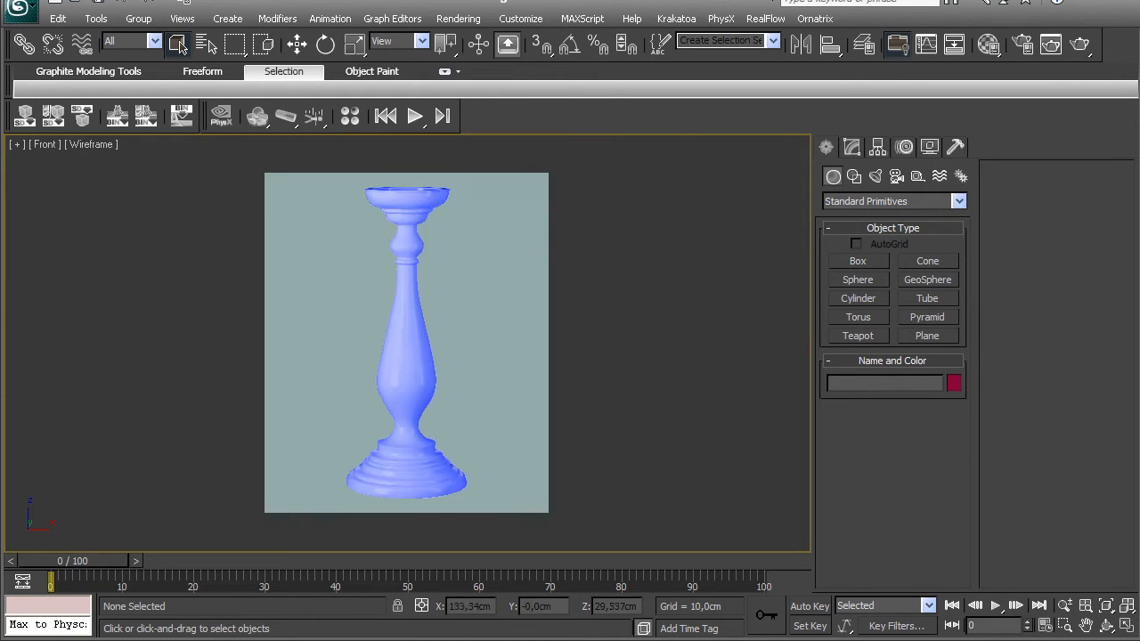
- Switch to creating spline shapes, with the candlestick's upper cup in view
scroll(406, 344, up, 4)
middle_drag(406, 196, 471, 569)
scroll(408, 344, up, 3)
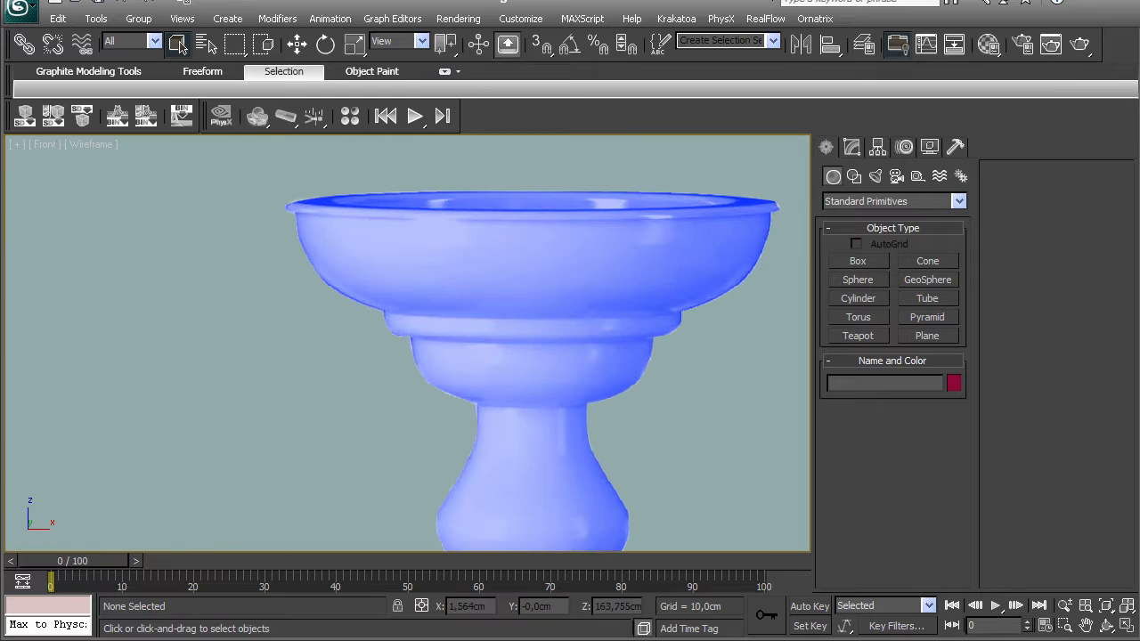
click(855, 176)
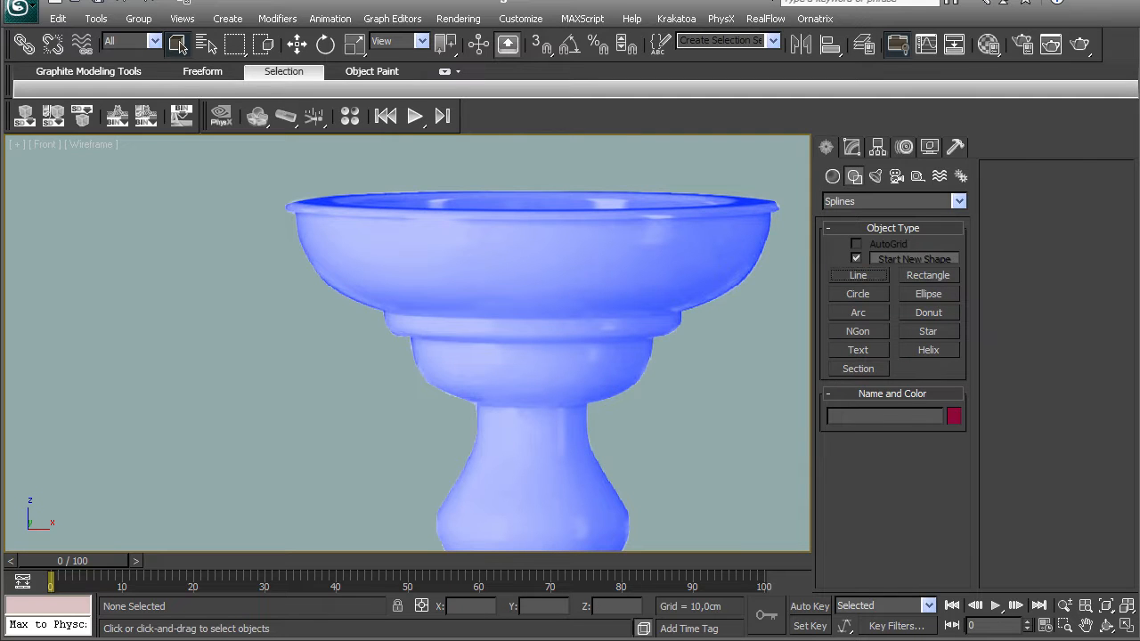
click(858, 276)
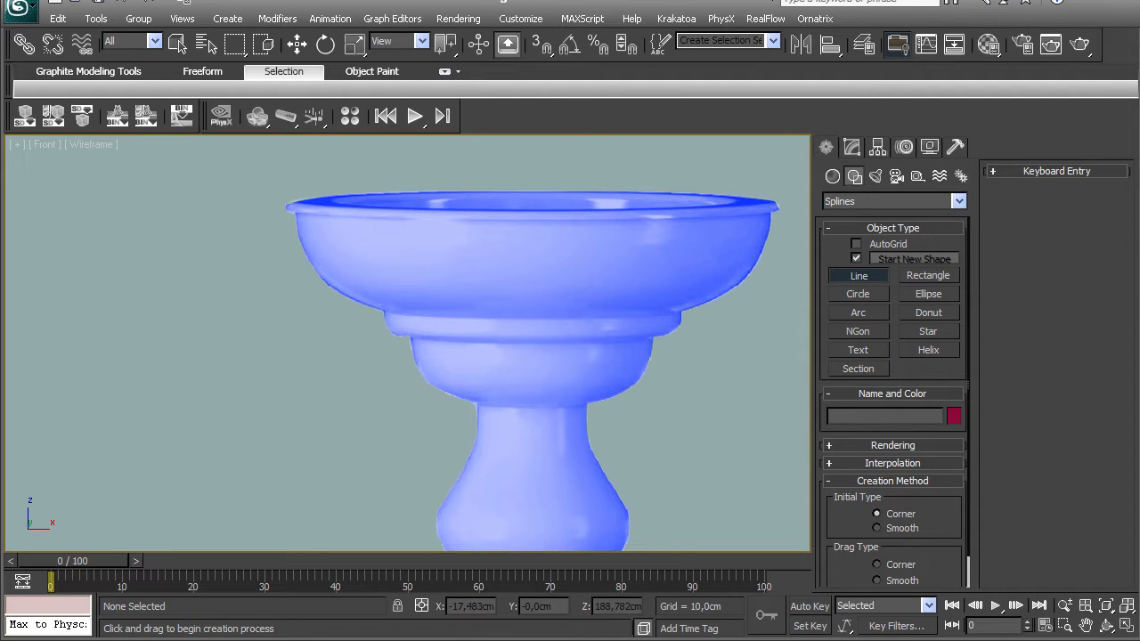
key(ctrl+s)
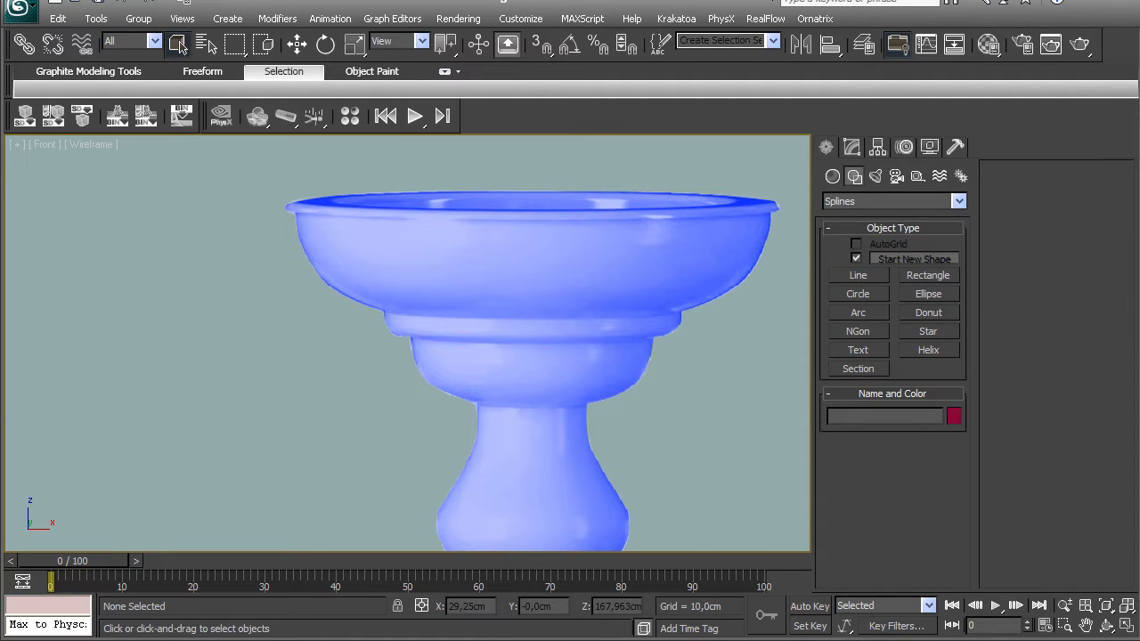
scroll(408, 343, down, 6)
click(858, 275)
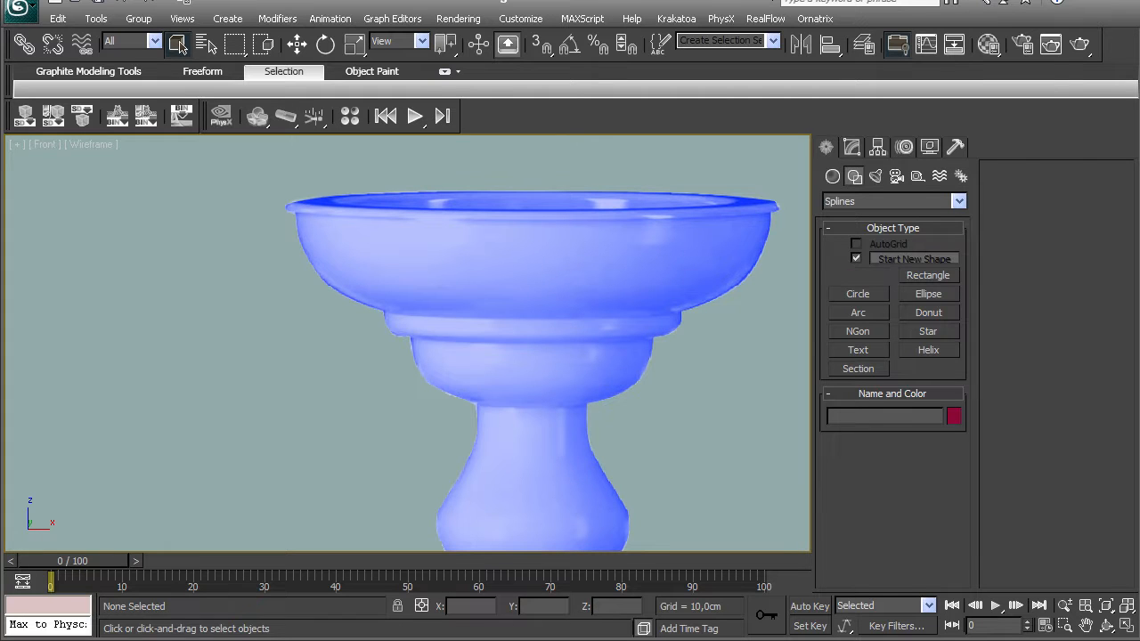
click(295, 212)
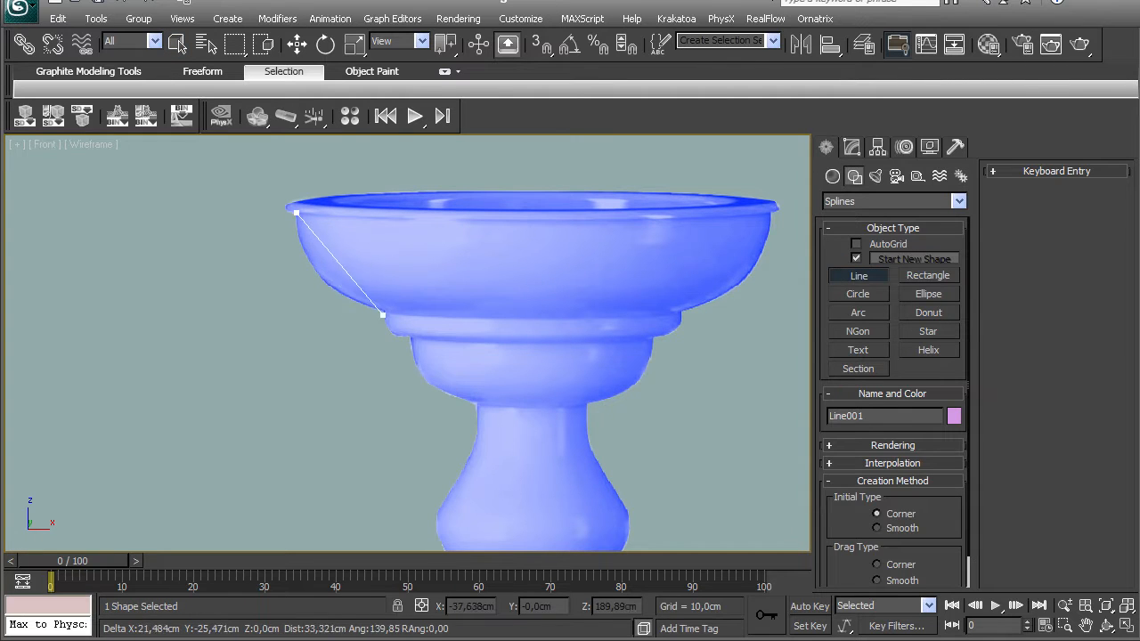
right_click(356, 307)
scroll(392, 342, down, 5)
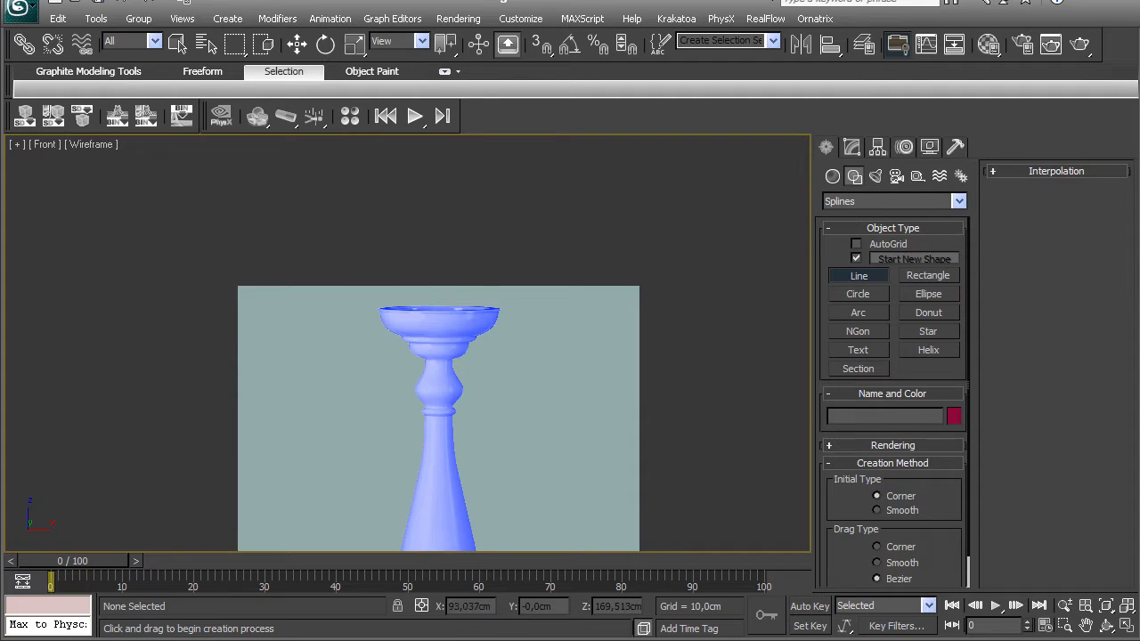
right_click(410, 357)
scroll(410, 356, down, 4)
scroll(401, 365, up, 4)
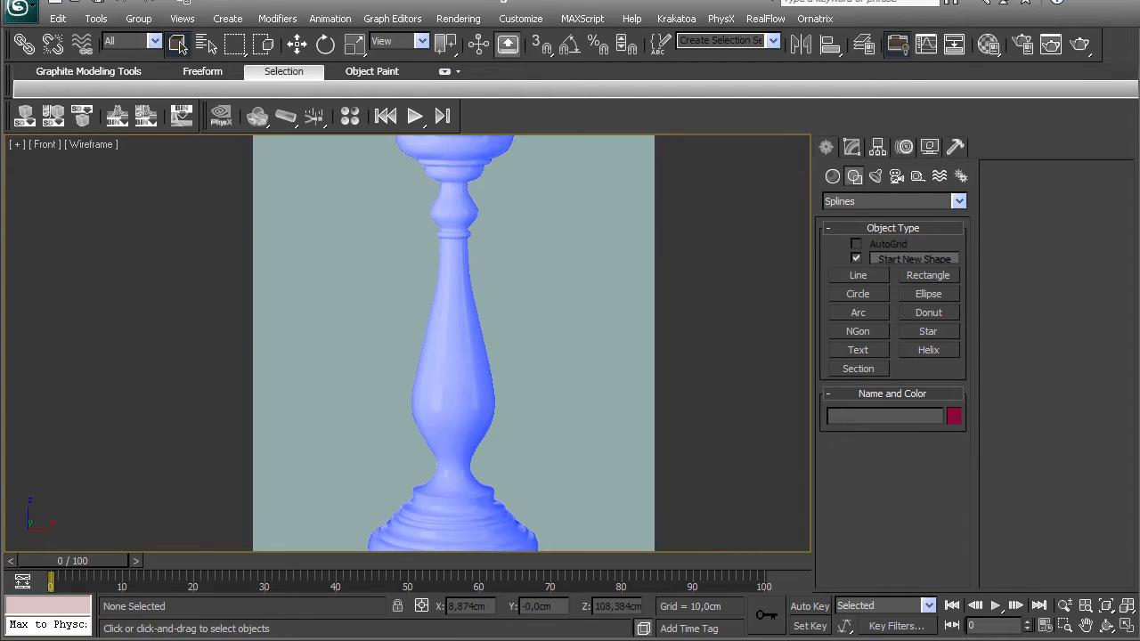
- Draw a rough five-point Line along the candlestick's left contour, from the cup's rim down to the base and in towards its middle
click(858, 275)
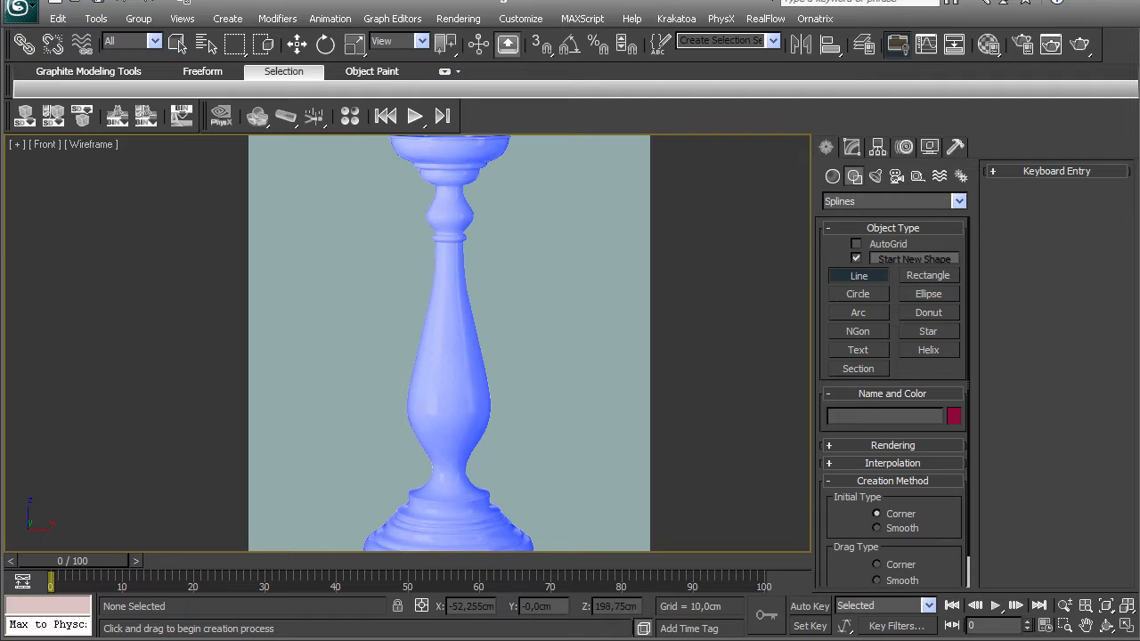
click(388, 140)
click(422, 175)
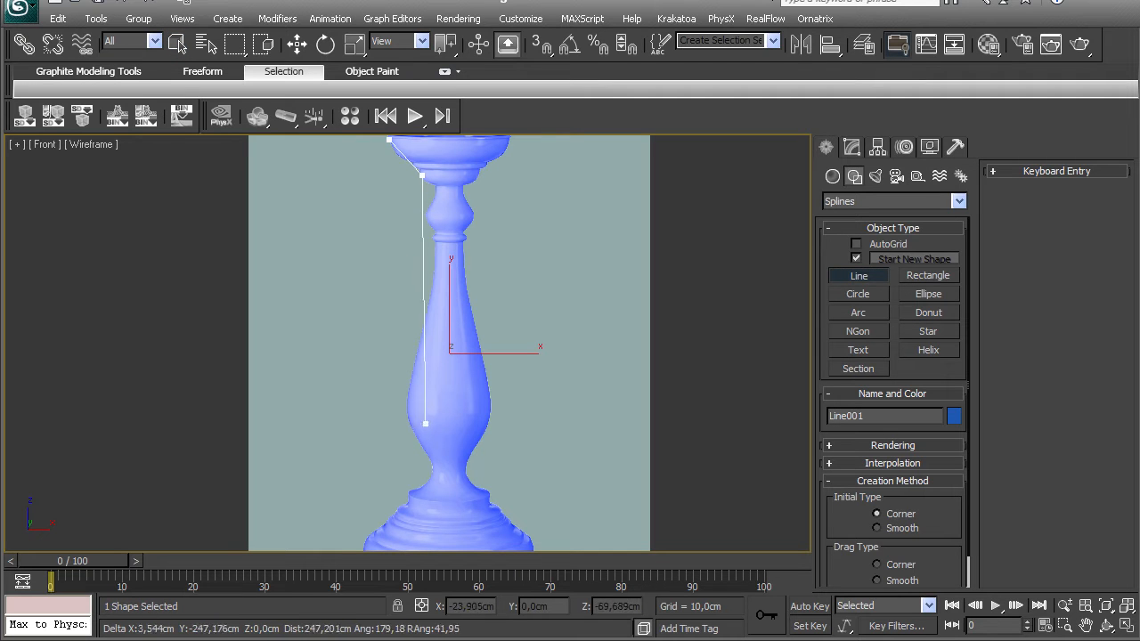
click(409, 398)
click(361, 551)
click(437, 550)
scroll(436, 374, up, 6)
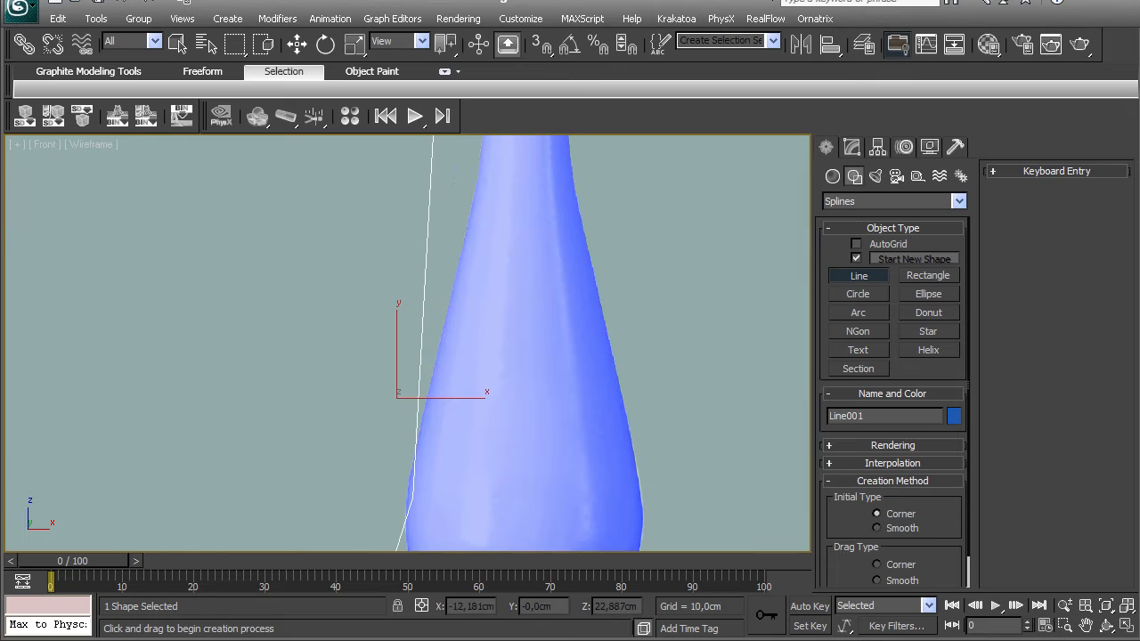
click(178, 44)
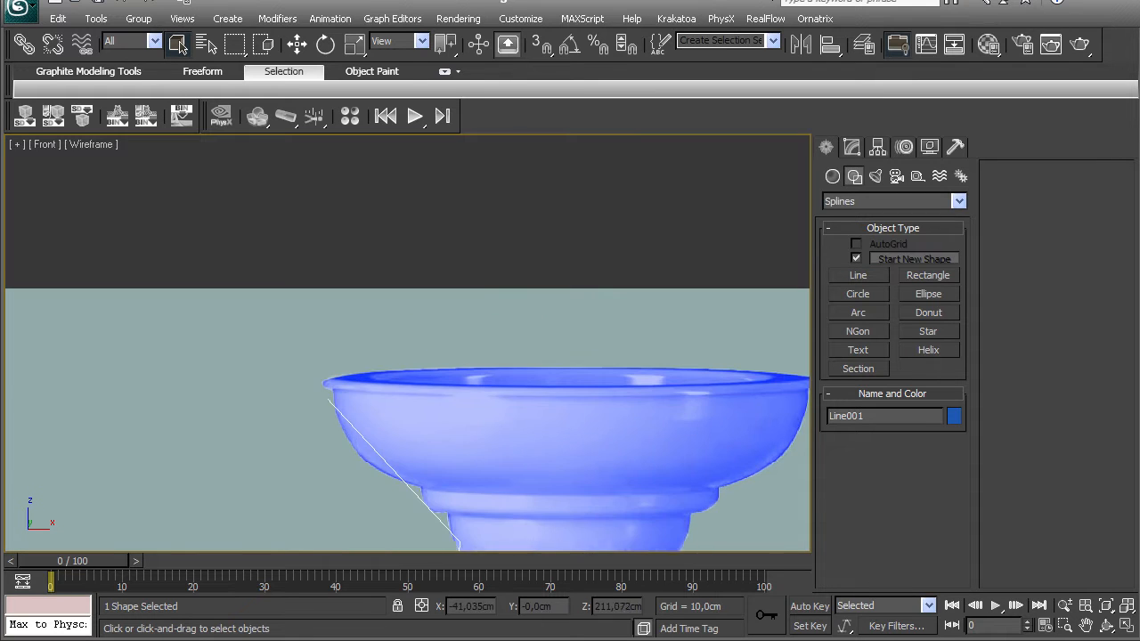
- Move the line's first vertex onto the bowl's edge just under the rim, at about X -59 cm, Z 215 cm
click(853, 146)
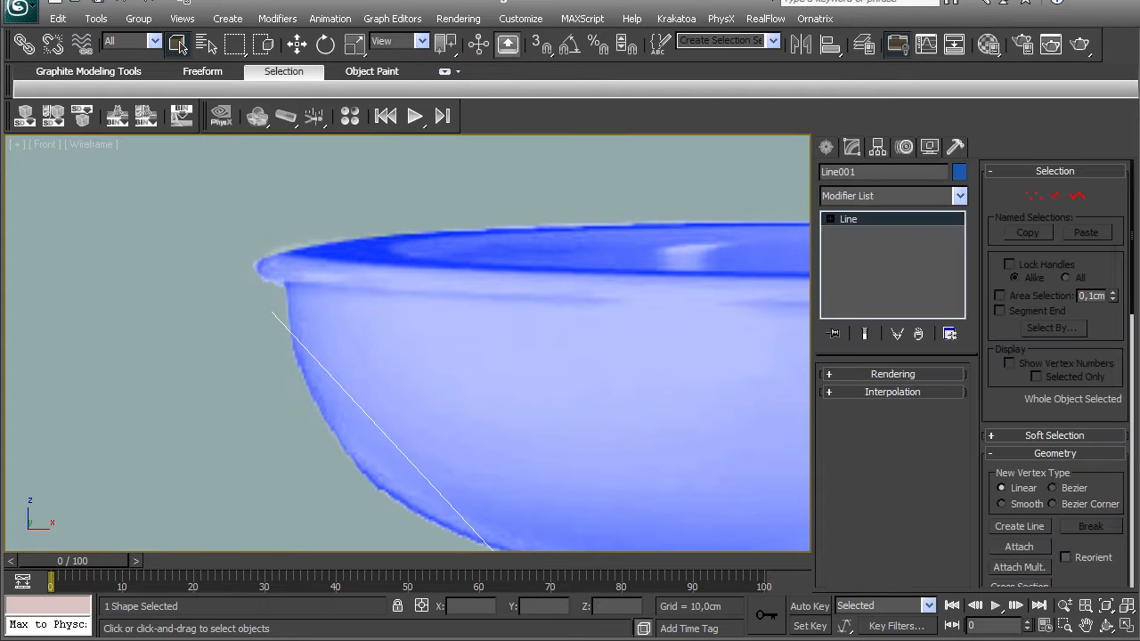
key(1)
click(272, 312)
key(w)
drag(285, 298, 299, 269)
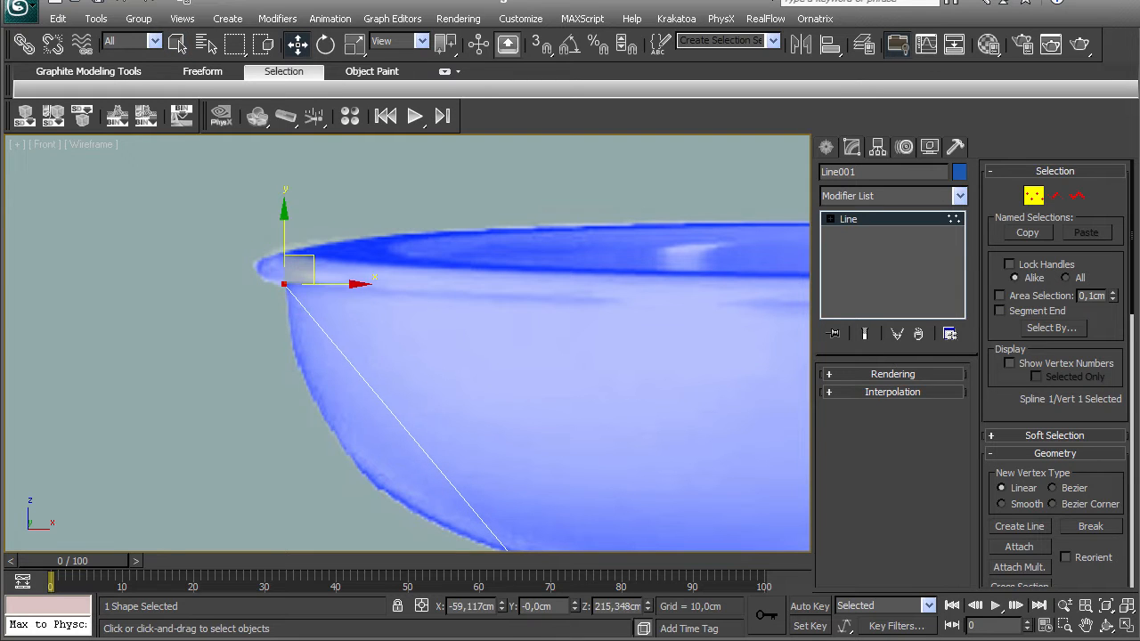
- Refine the line's first segment with a new vertex and move it onto the bowl's curved side, at about X -54 cm, Z 200 cm
scroll(407, 344, down, 2)
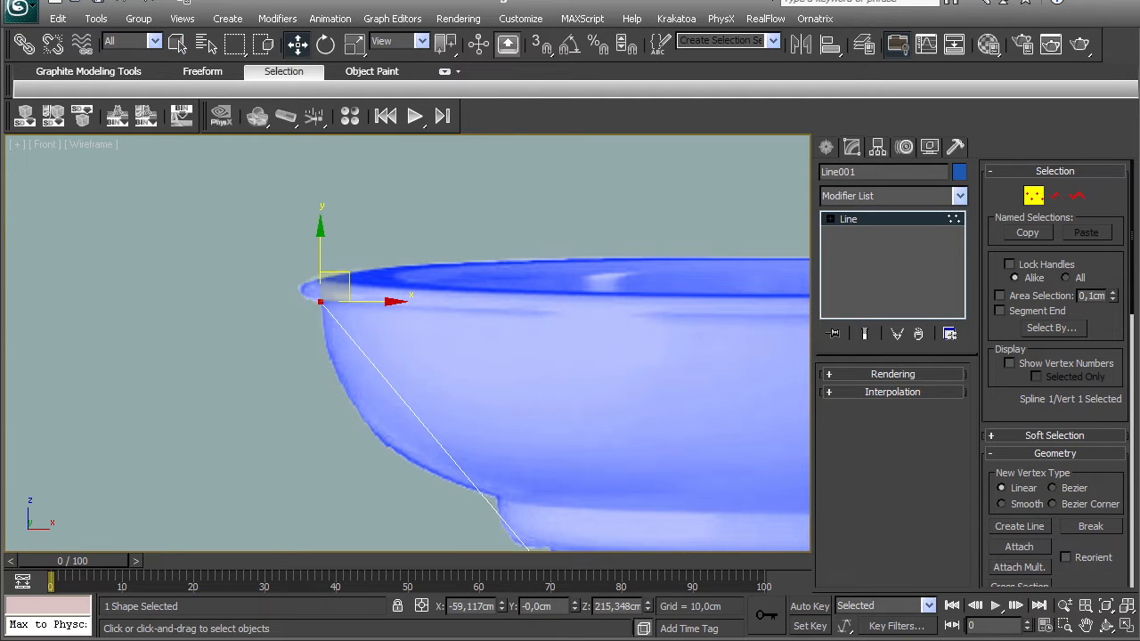
scroll(1059, 374, down, 3)
scroll(1059, 375, up, 3)
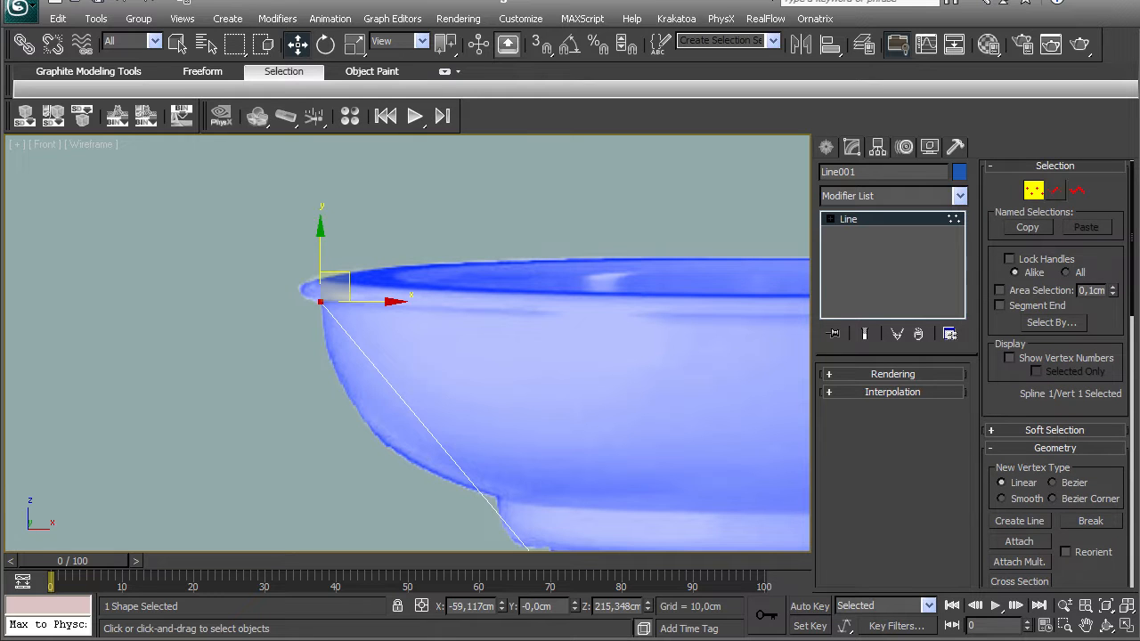
scroll(1055, 374, down, 5)
click(1021, 418)
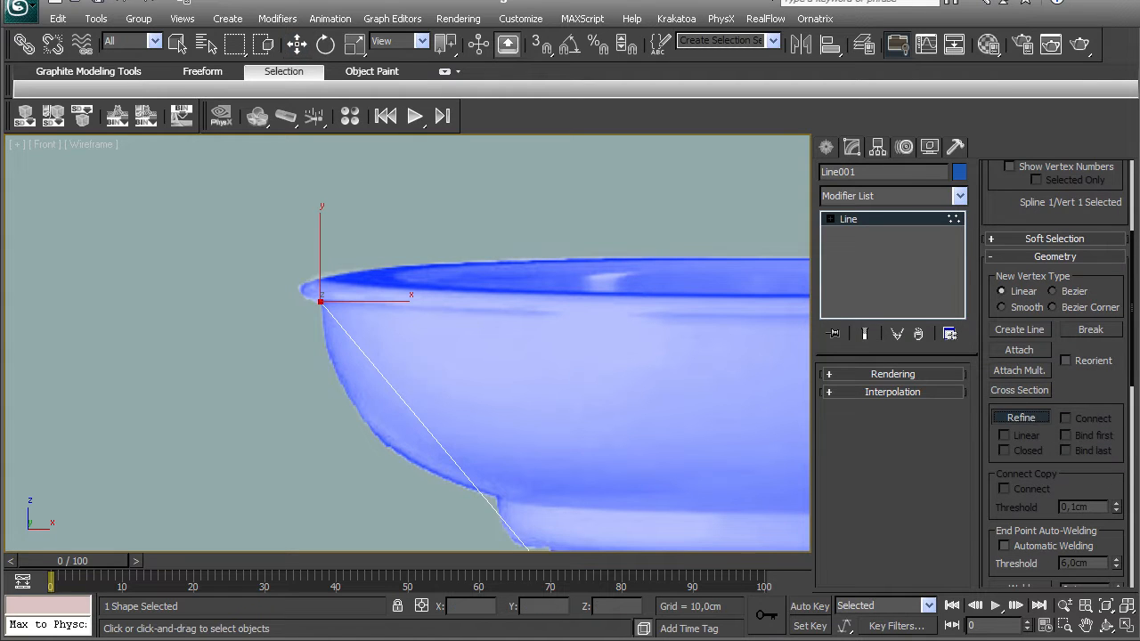
key(w)
click(401, 400)
drag(415, 387, 378, 411)
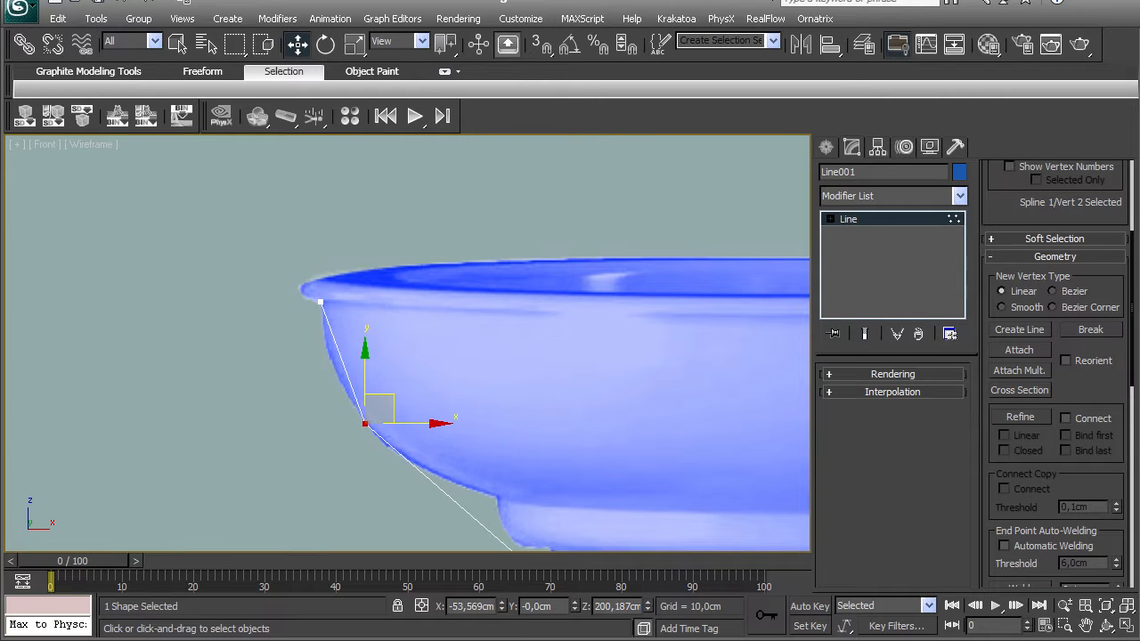
- Convert the new vertex on the bowl's side to Bezier and rotate its tangents to follow the curve
right_click(364, 419)
click(338, 312)
click(326, 44)
drag(365, 423, 364, 379)
- Refine the line below the curved vertex and move the added vertex to the bowl's lower corner, at about X -37 cm, Z 191 cm
middle_drag(364, 378, 289, 253)
scroll(289, 253, up, 2)
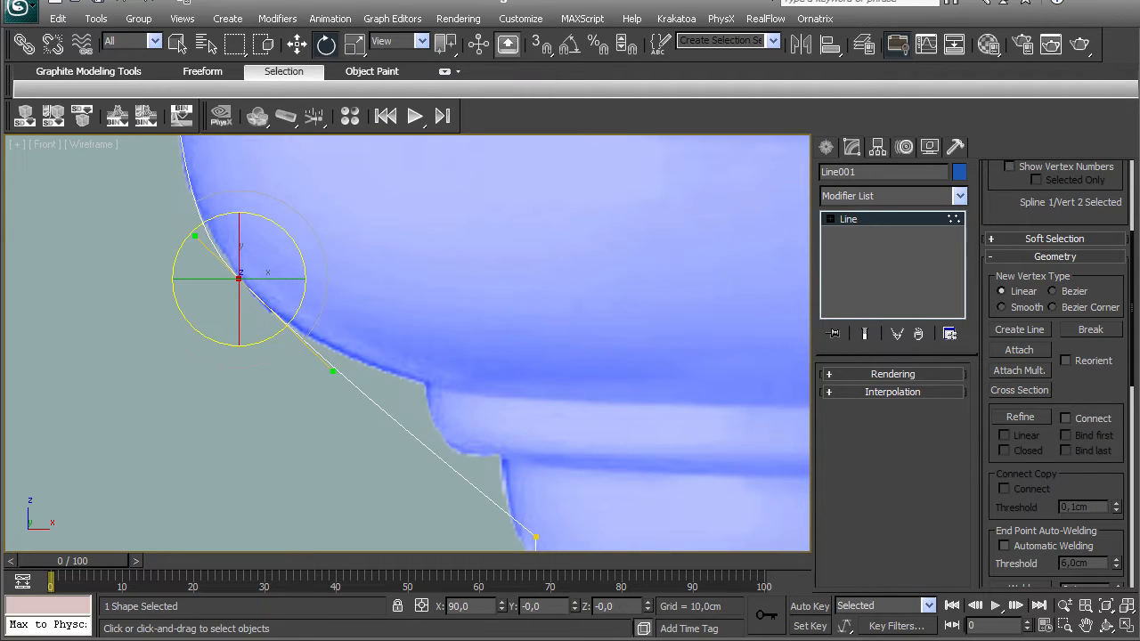
click(1021, 417)
click(399, 424)
key(w)
click(399, 424)
drag(399, 424, 424, 385)
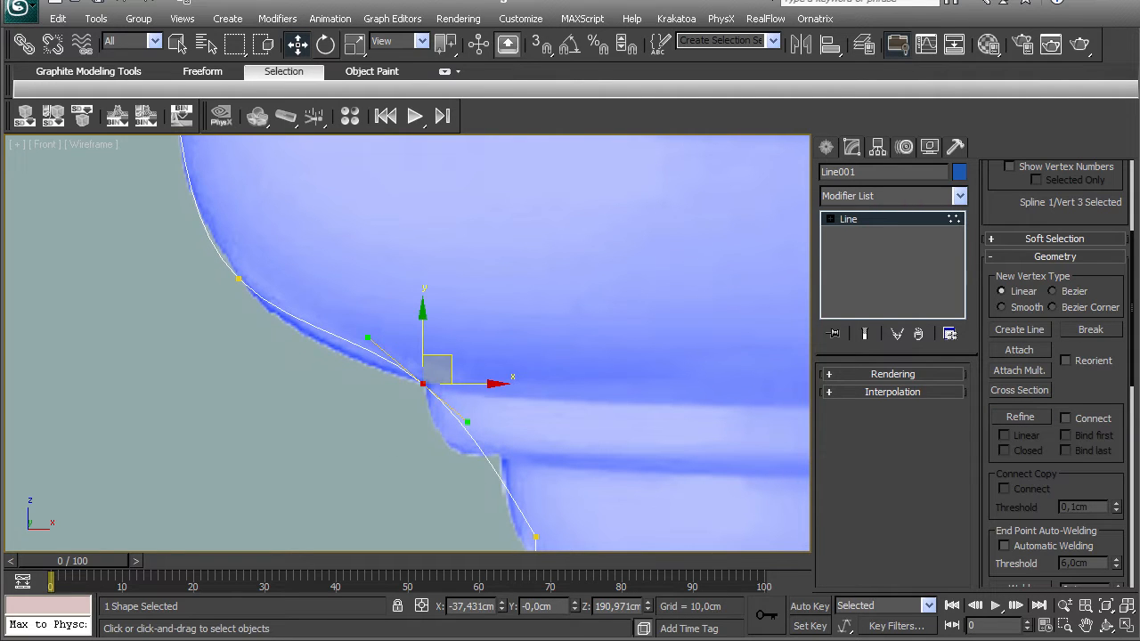
- Rotate the tangents of the vertex at the bowl's lower corner so the segment above follows the bowl's outline
click(326, 44)
drag(483, 412, 492, 372)
middle_drag(492, 373, 492, 356)
scroll(407, 344, down, 4)
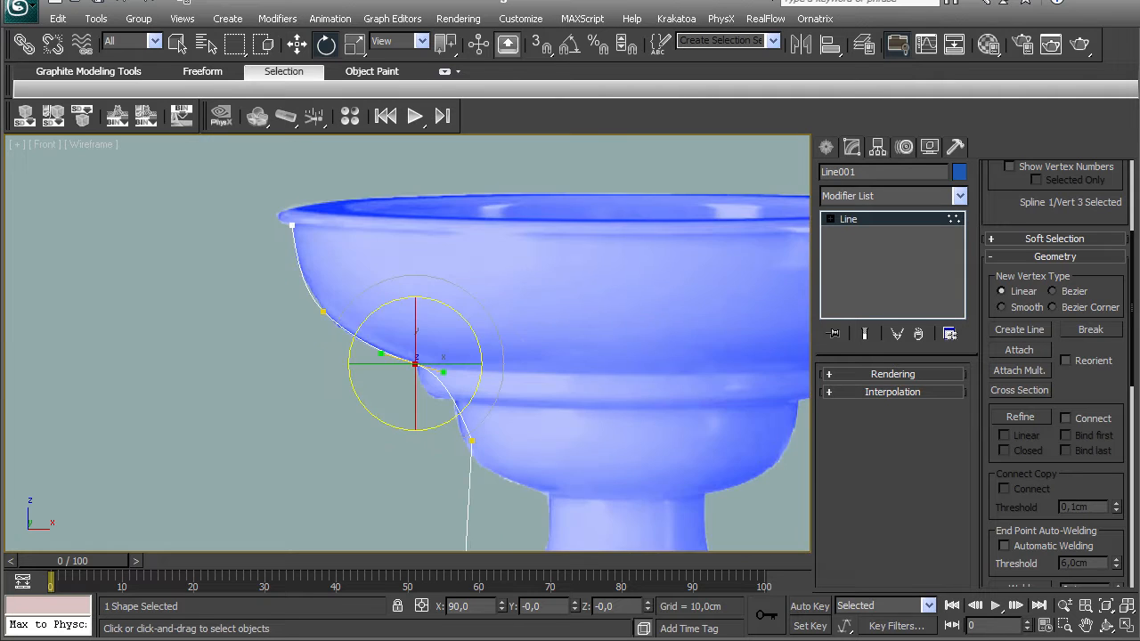
- Refine the line below the bowl's lower corner and move the added vertex onto the small lip, at about X -36 cm, Z 186 cm
scroll(407, 344, up, 4)
click(1020, 417)
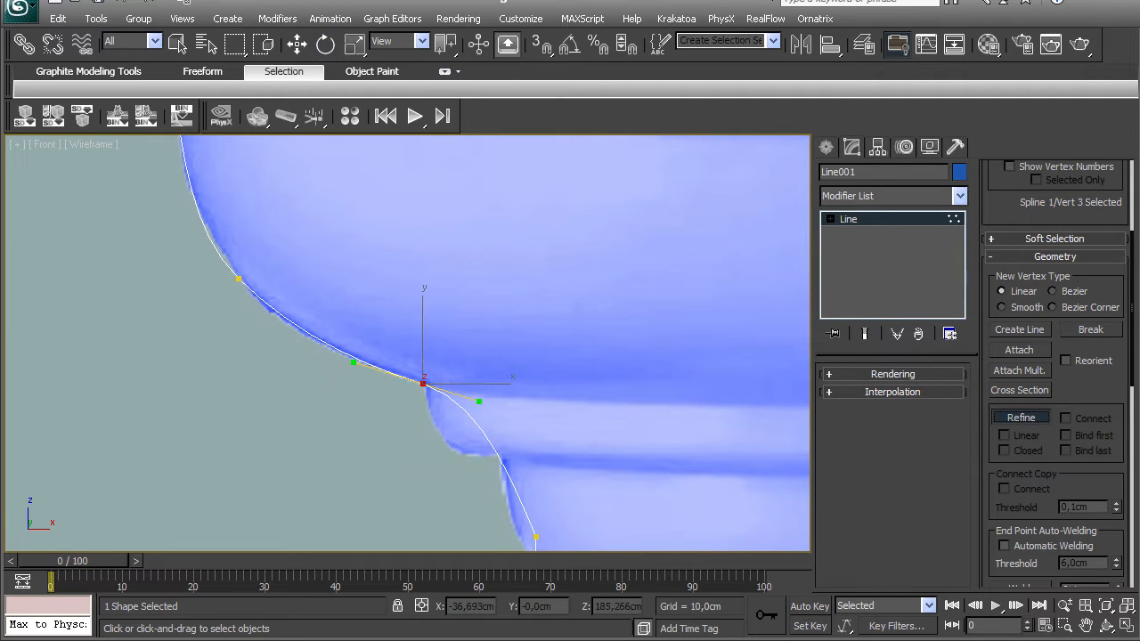
click(467, 412)
key(w)
drag(466, 412, 439, 436)
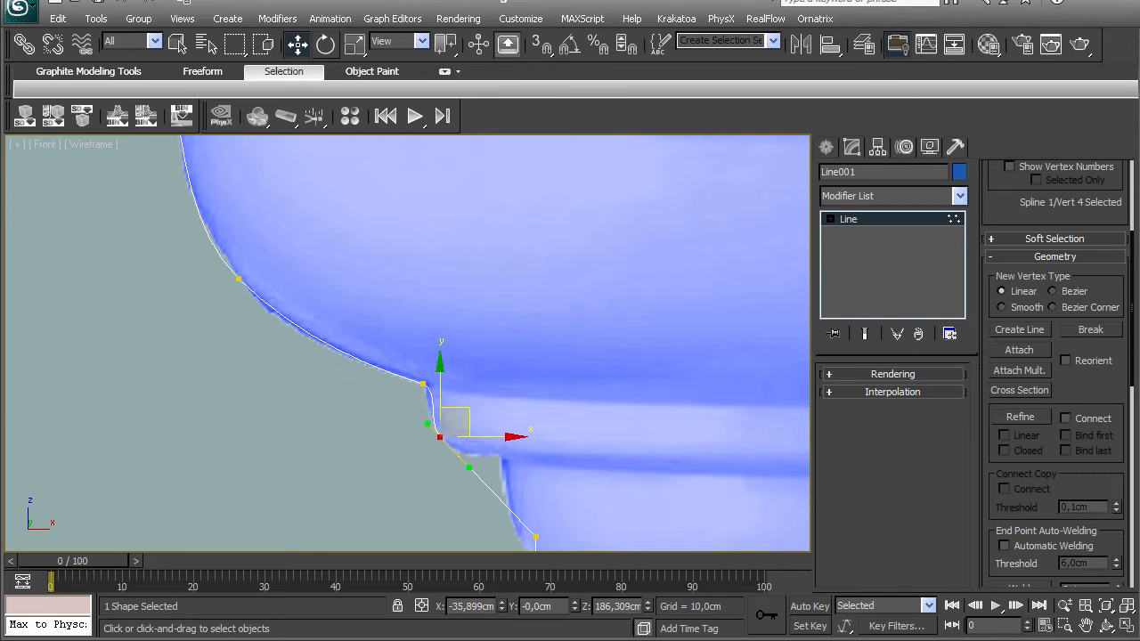
- Adjust the tangents at the lip's new vertex and at the bowl's lower corner so the line hugs the outline between them
key(e)
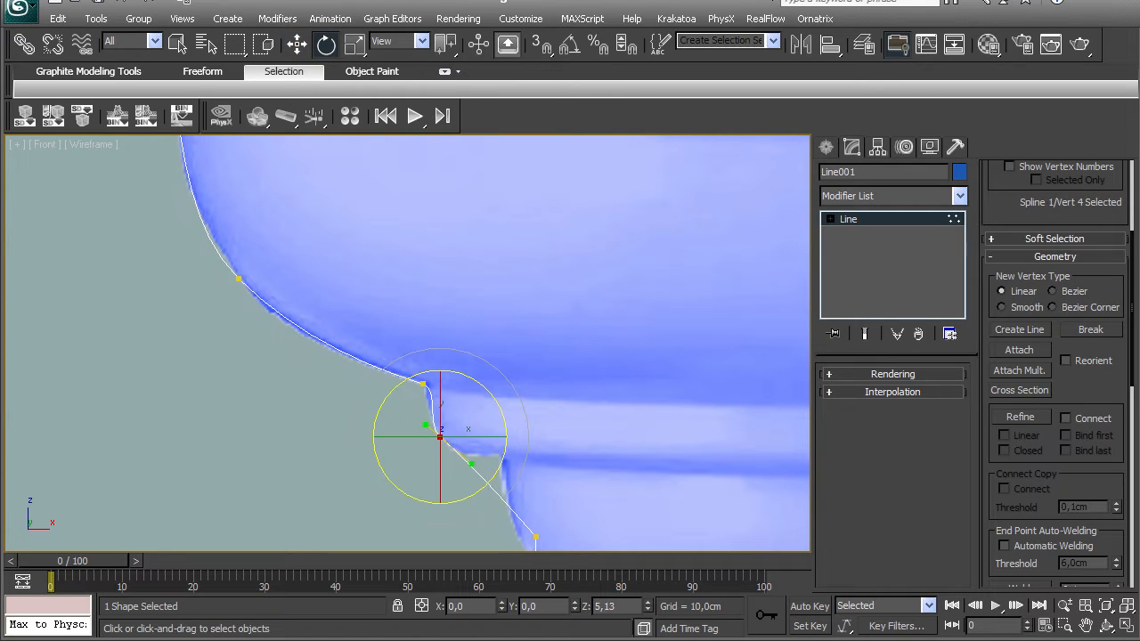
key(r)
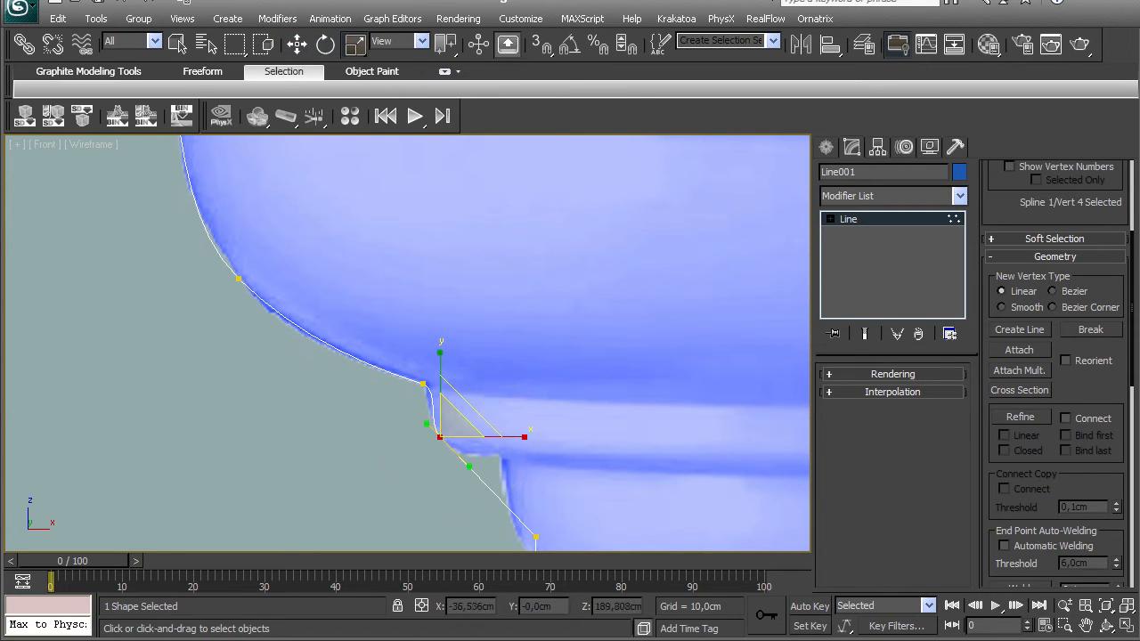
click(423, 384)
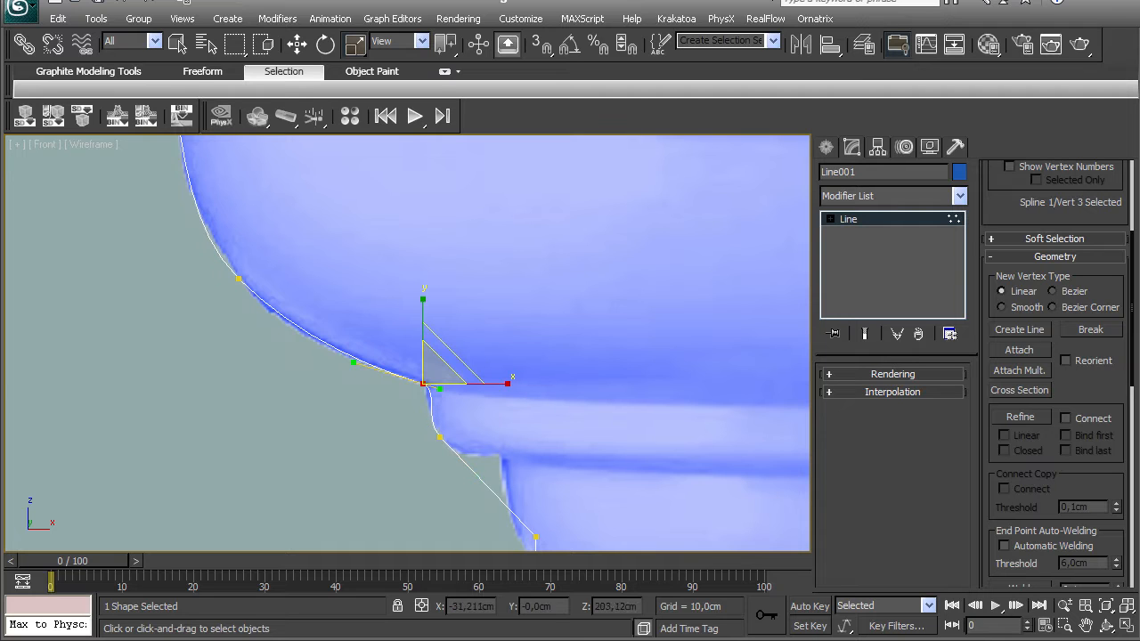
click(326, 45)
mouse_move(401, 322)
mouse_down()
mouse_move(423, 318)
mouse_move(401, 321)
mouse_up()
middle_drag(432, 451, 421, 345)
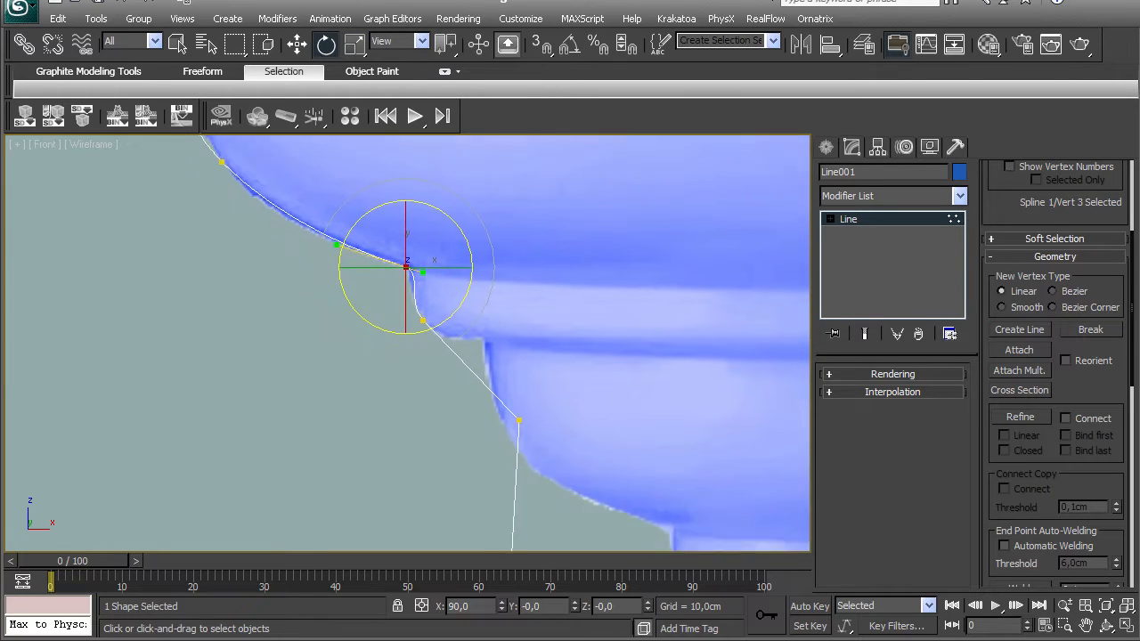
- Rotate the tangents of the lip vertex so the line follows the lip's outline more closely
scroll(420, 346, up, 3)
drag(468, 342, 468, 342)
key(w)
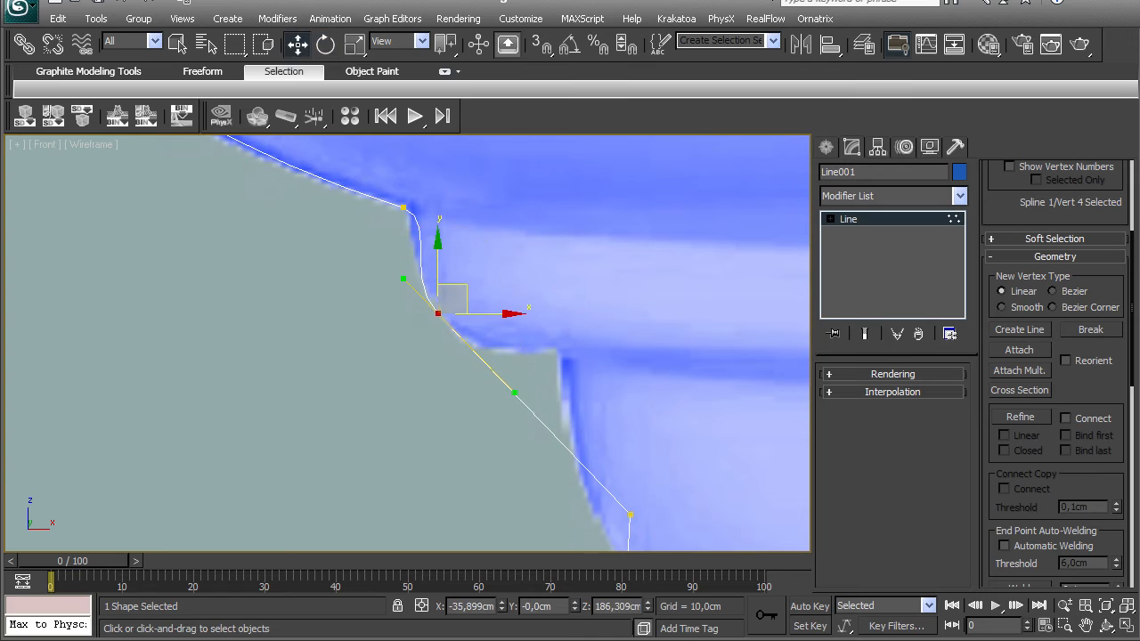
drag(455, 300, 490, 265)
key(e)
- Move the next vertex down onto the side of the lower bowl, at about X -29 cm, Z 177 cm
middle_drag(490, 268, 431, 213)
scroll(408, 344, down, 3)
click(487, 401)
key(w)
drag(499, 386, 486, 396)
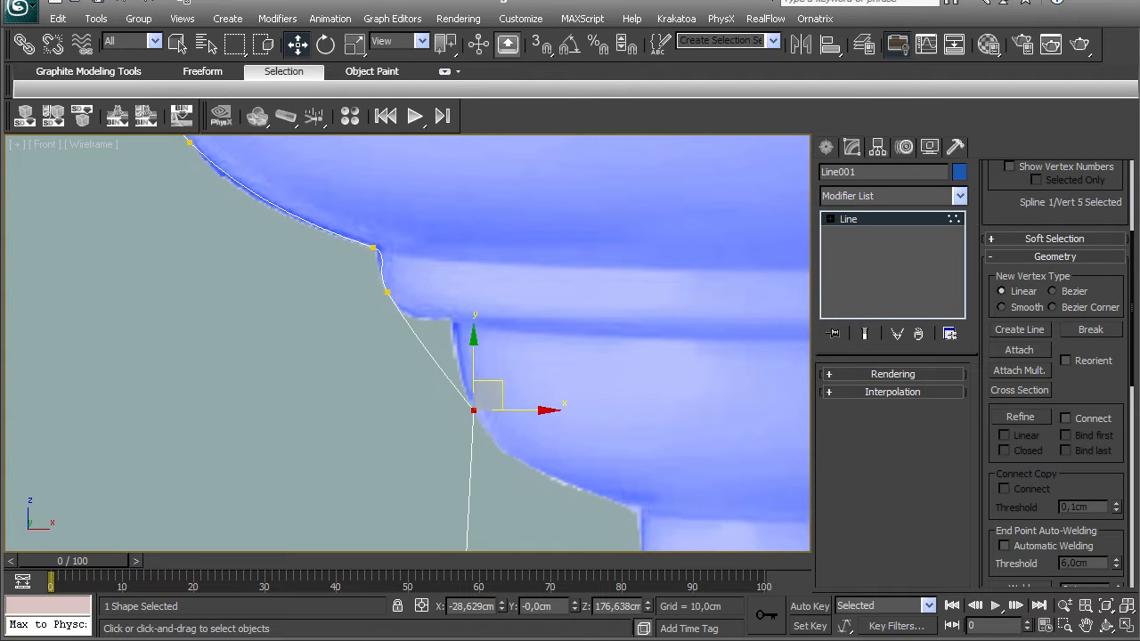
- Refine the segment under the lip and move the added vertex into the inner corner, at about X -31 cm, Z 184 cm
click(1020, 417)
click(435, 362)
right_click(436, 362)
click(435, 361)
drag(436, 362, 449, 325)
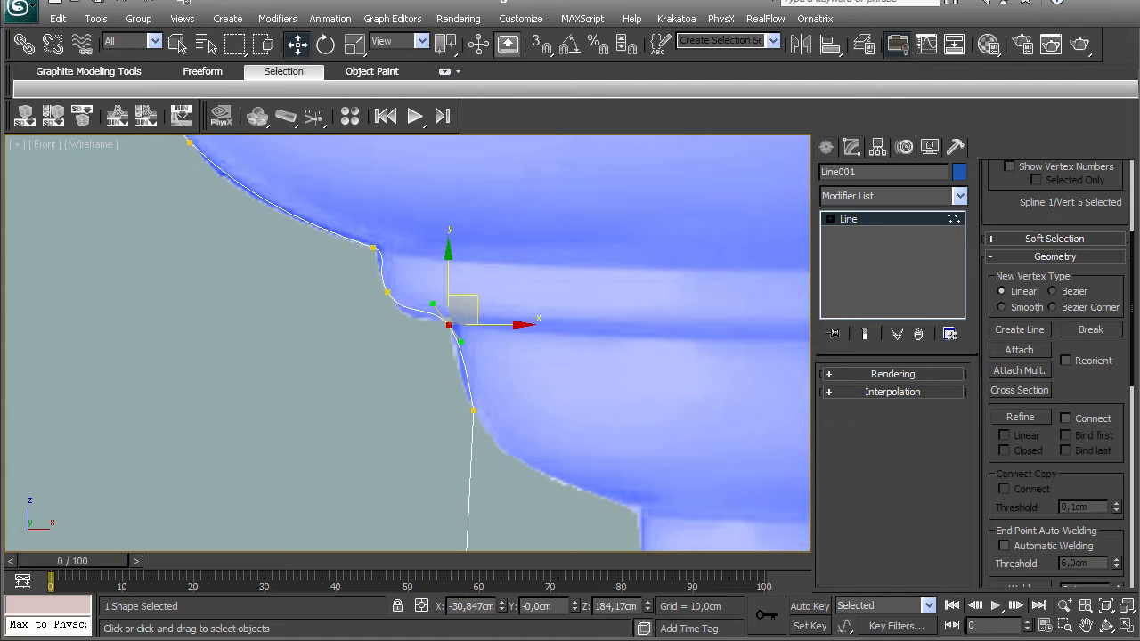
- Rotate the tangents of the vertex in the corner under the lip to match the reference outline
click(325, 44)
drag(507, 292, 511, 302)
middle_drag(477, 412, 442, 314)
- Convert the vertex on the lower bowl's side to Bezier
click(438, 313)
drag(501, 289, 485, 248)
right_click(436, 308)
click(406, 188)
- Refine the segment below the lower bowl's side and move the added vertex to the corner where the bowl meets the neck
middle_drag(499, 374, 420, 231)
scroll(397, 227, down, 5)
scroll(420, 230, up, 4)
click(1020, 417)
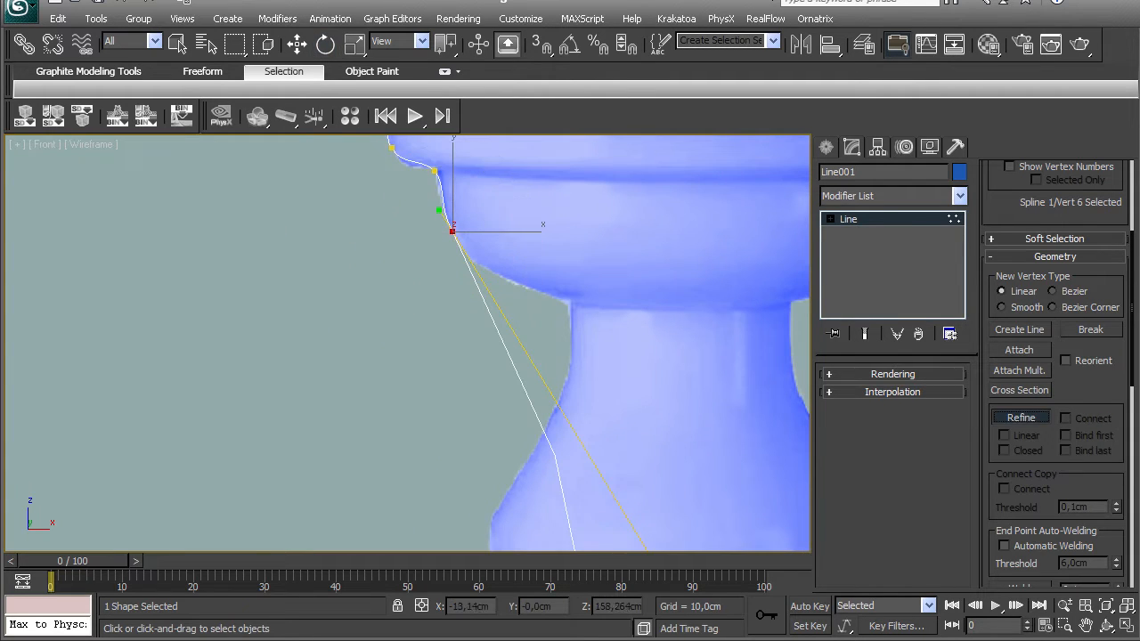
click(517, 357)
key(w)
click(518, 356)
drag(517, 356, 570, 309)
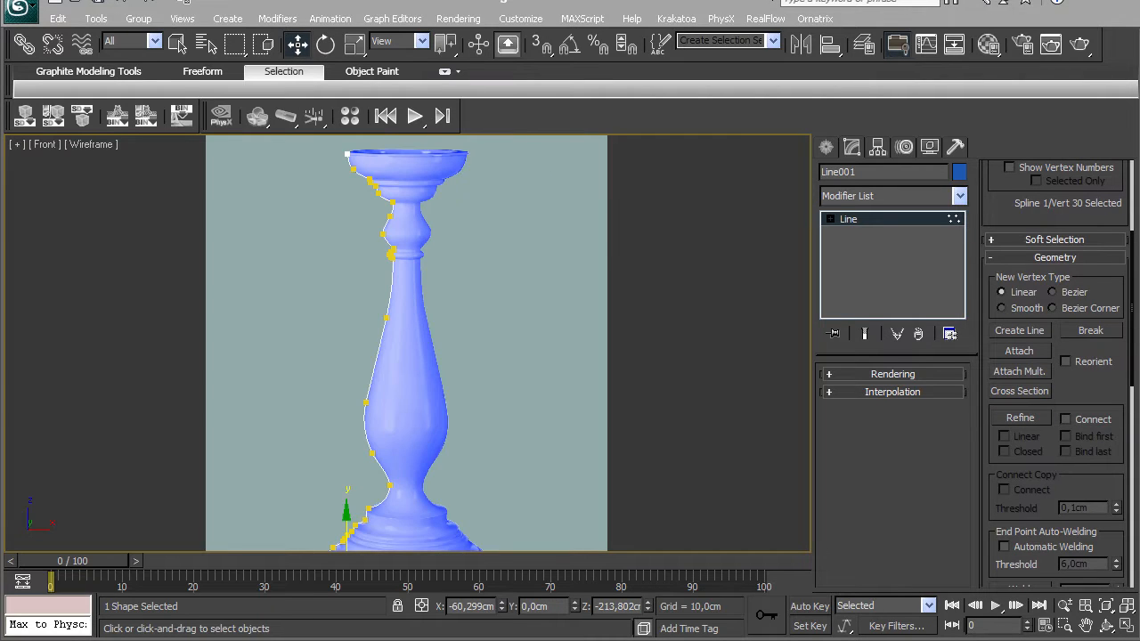
- Examine the traced line against the reference from the bowl down to the column's bulge
middle_drag(400, 311, 414, 409)
scroll(414, 409, up, 4)
scroll(414, 409, down, 1)
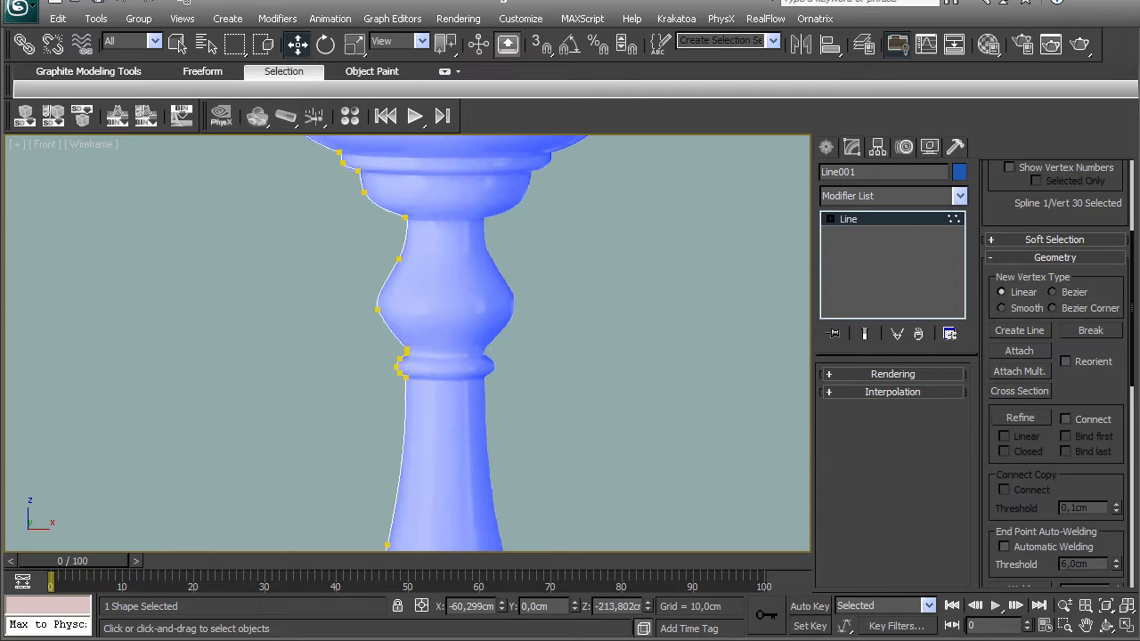
scroll(405, 352, down, 4)
scroll(1056, 374, up, 3)
middle_drag(406, 352, 333, 141)
scroll(419, 374, up, 5)
scroll(409, 345, up, 3)
middle_drag(437, 499, 360, 191)
middle_drag(427, 454, 383, 208)
middle_drag(392, 445, 424, 251)
scroll(424, 267, down, 3)
middle_drag(420, 356, 433, 325)
middle_drag(374, 463, 403, 302)
- Move the vertex on the column's lower bulge inward to the reference outline, at about X -40 cm, Z -31 cm
click(343, 339)
middle_drag(343, 339, 399, 321)
scroll(399, 321, up, 5)
drag(432, 283, 443, 284)
middle_drag(436, 418, 376, 174)
scroll(376, 175, down, 4)
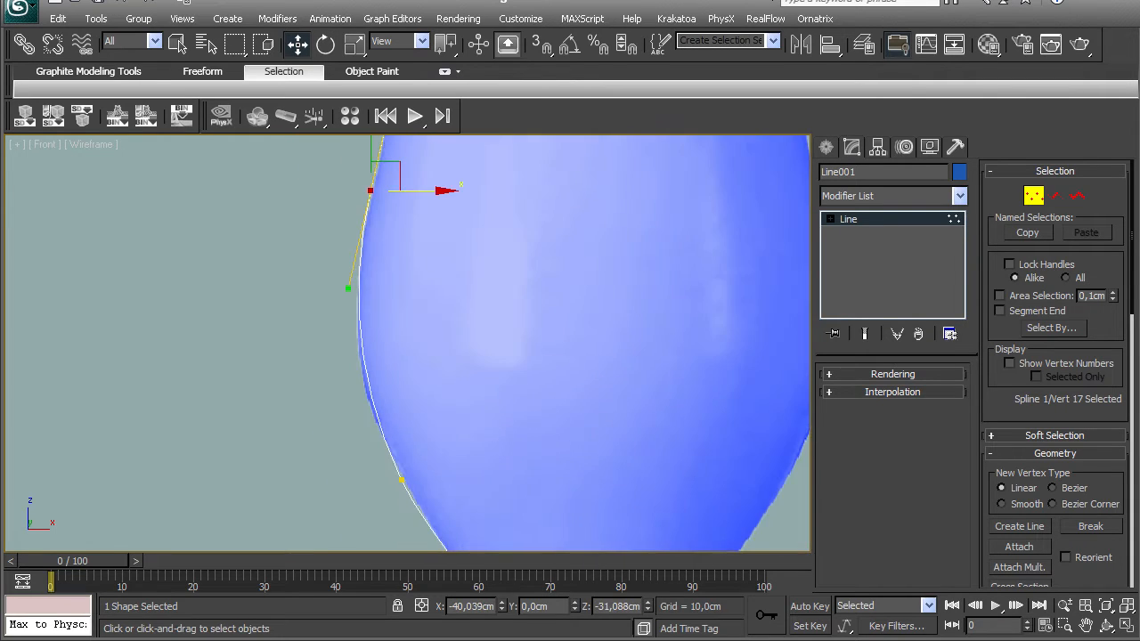
- Rotate the tangents of the vertex below the column's bulge by about 3 degrees to follow the curve
drag(424, 481, 424, 481)
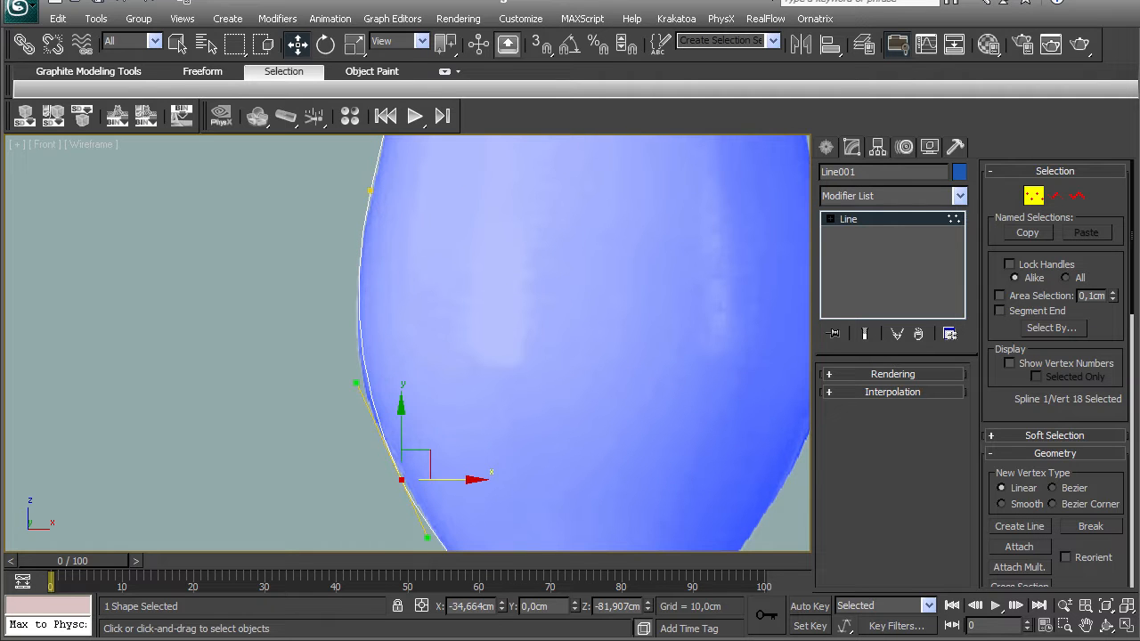
click(327, 44)
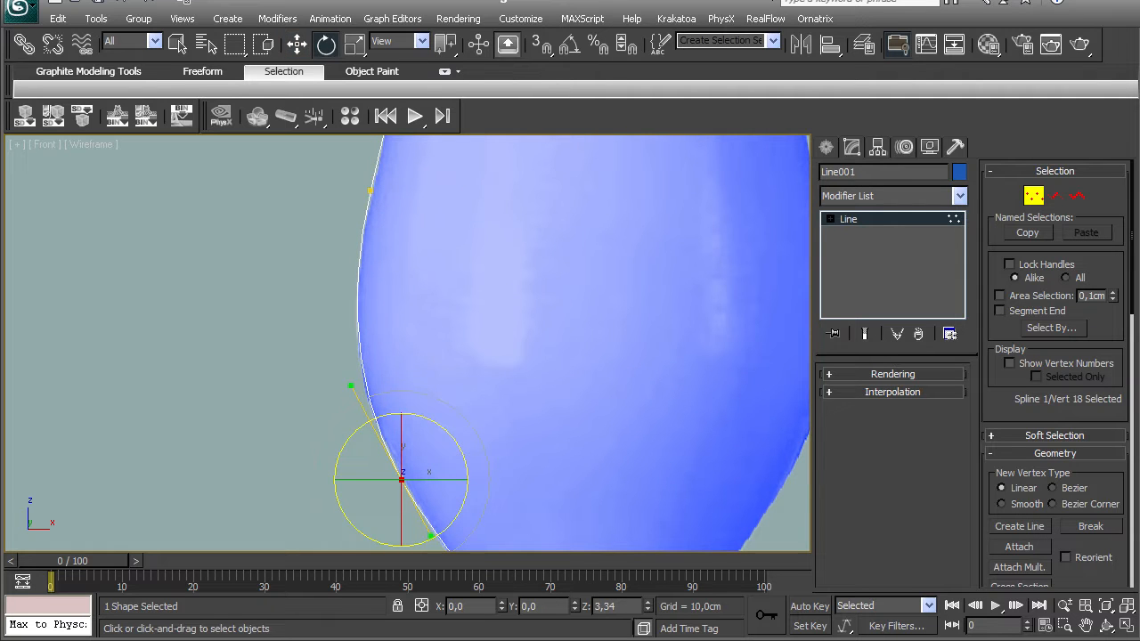
drag(385, 415, 385, 415)
- Examine the complete traced profile against the reference, from the bowl's rim to the base and along the column
middle_drag(385, 415, 381, 424)
scroll(385, 392, down, 5)
middle_drag(391, 178, 391, 548)
scroll(378, 357, up, 3)
middle_drag(356, 173, 473, 319)
scroll(408, 527, up, 7)
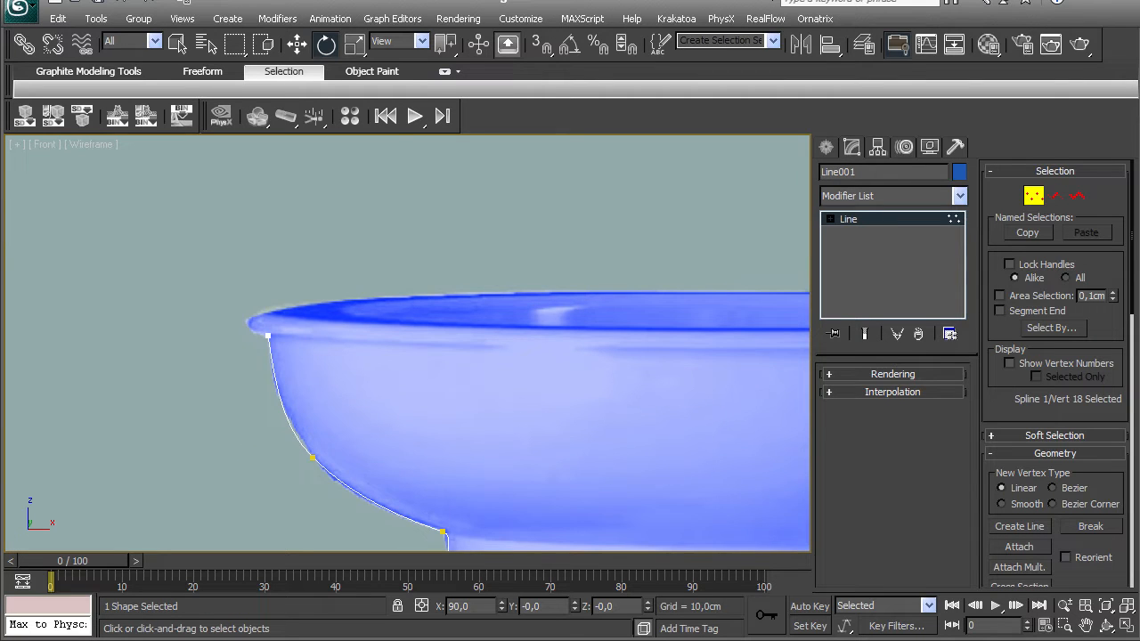
scroll(243, 390, up, 5)
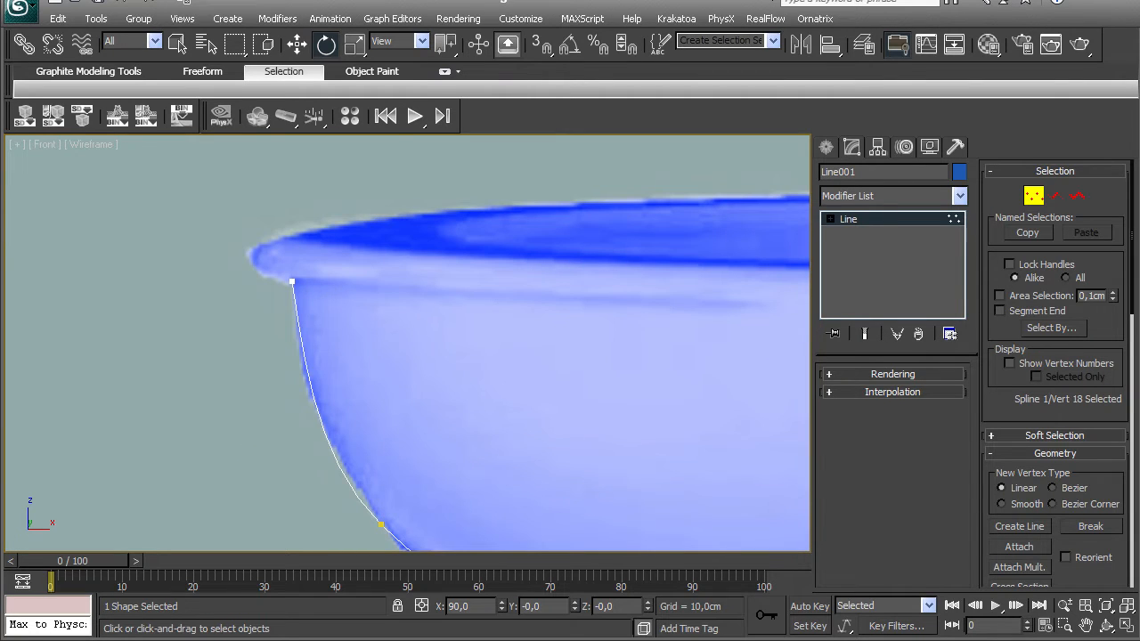
drag(317, 273, 313, 288)
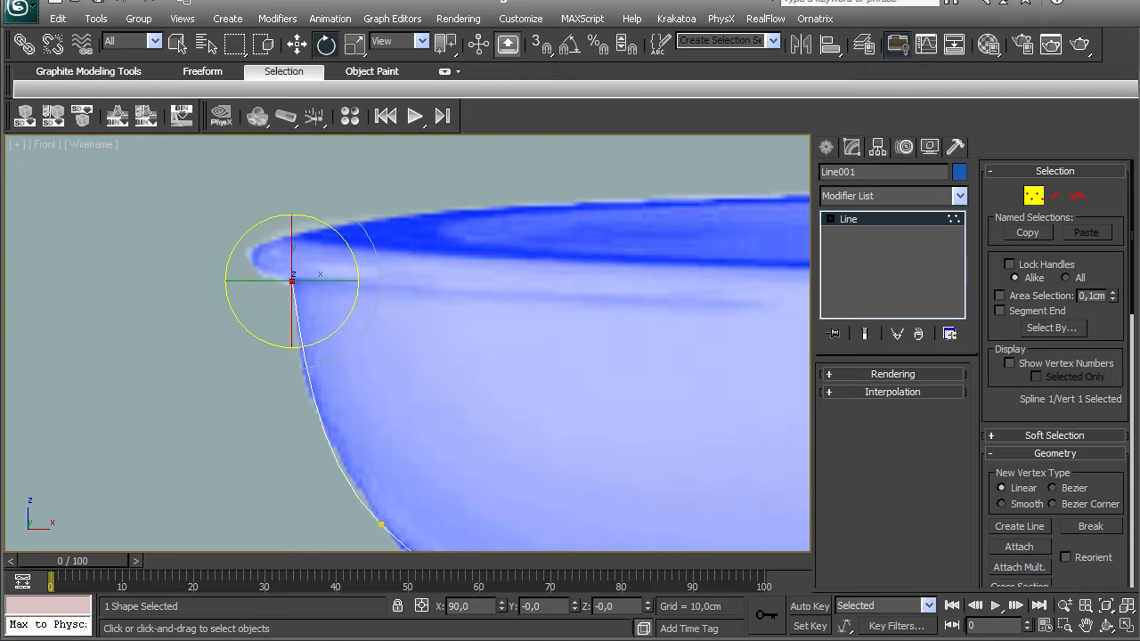
middle_drag(479, 391, 359, 241)
scroll(359, 242, down, 9)
middle_drag(374, 481, 320, 247)
middle_drag(356, 499, 326, 178)
middle_drag(374, 530, 403, 87)
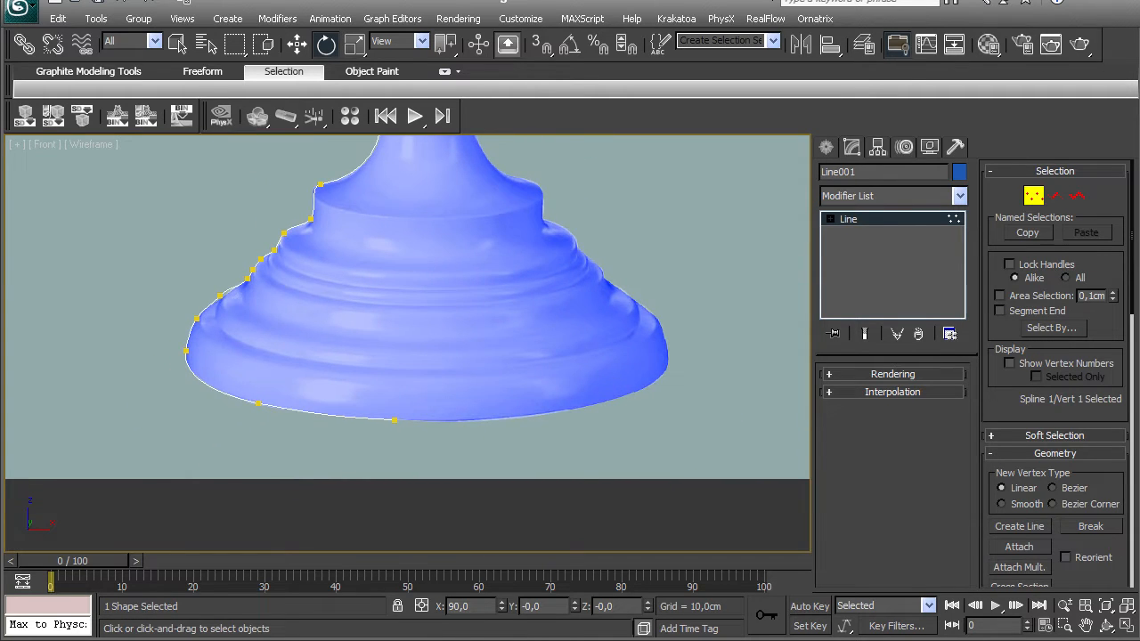
scroll(400, 152, down, 2)
middle_drag(400, 151, 344, 547)
scroll(390, 344, down, 2)
middle_drag(383, 258, 314, 293)
scroll(487, 533, up, 4)
middle_drag(410, 455, 351, 222)
middle_drag(437, 526, 343, 134)
middle_drag(365, 437, 381, 192)
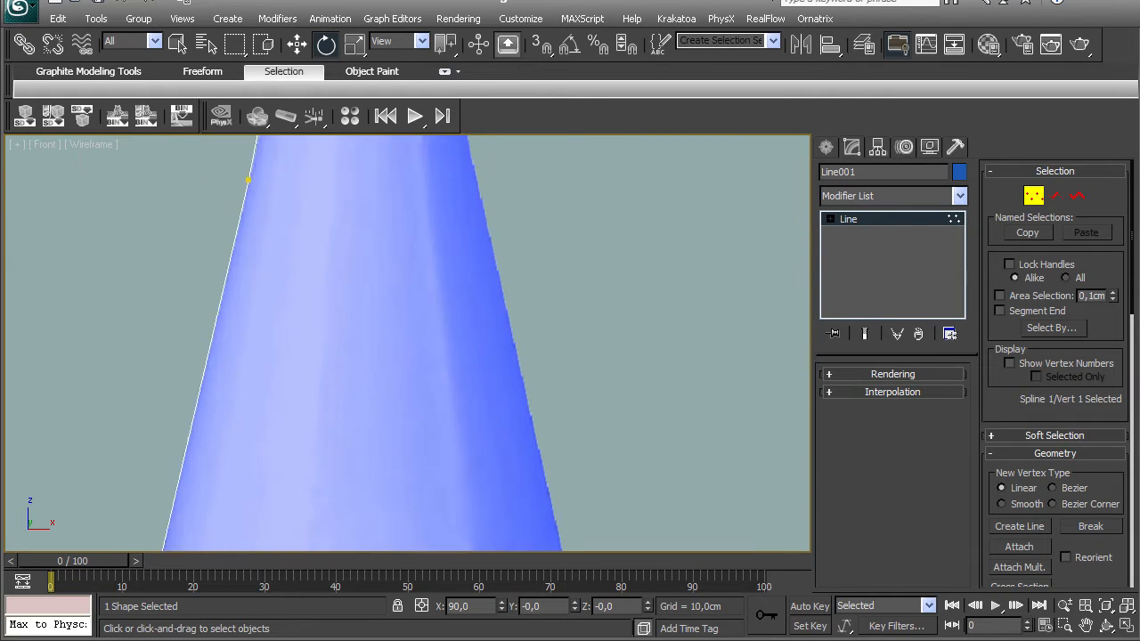
scroll(408, 343, down, 4)
middle_drag(392, 428, 374, 530)
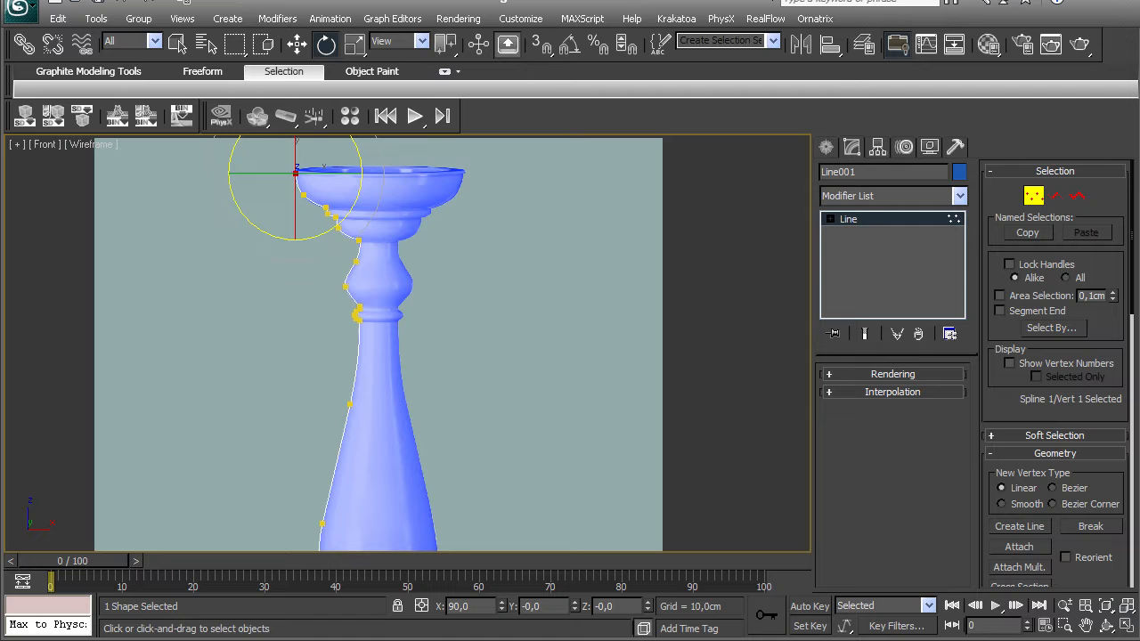
- Leave vertex editing and apply a Lathe modifier to the whole profile line
key(1)
middle_drag(392, 374, 344, 205)
scroll(398, 197, down, 1)
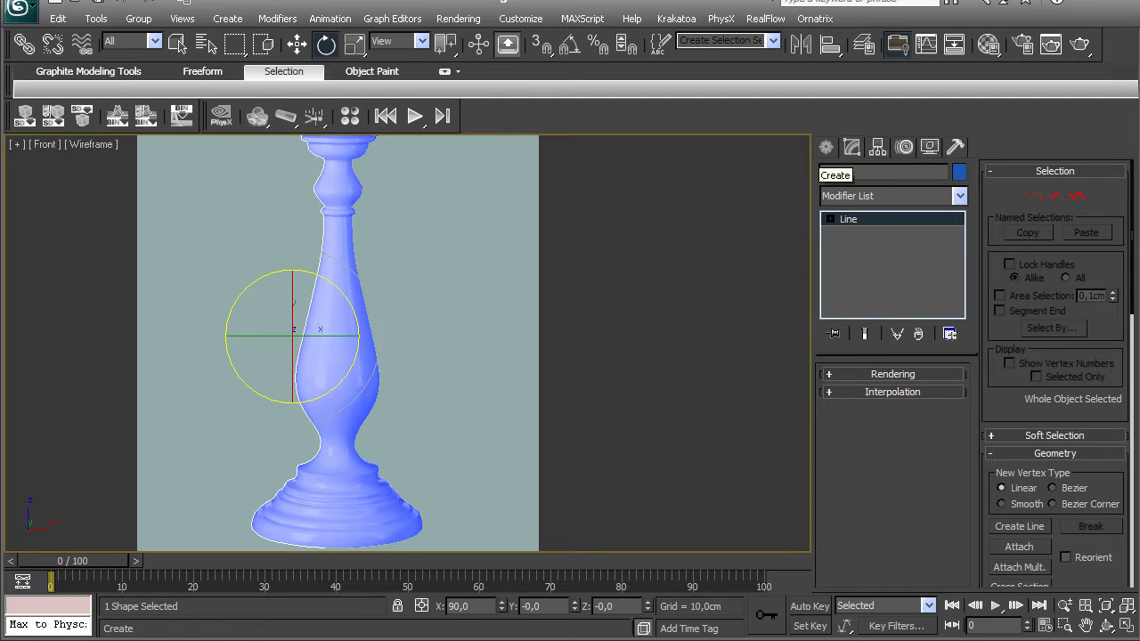
click(826, 147)
click(853, 147)
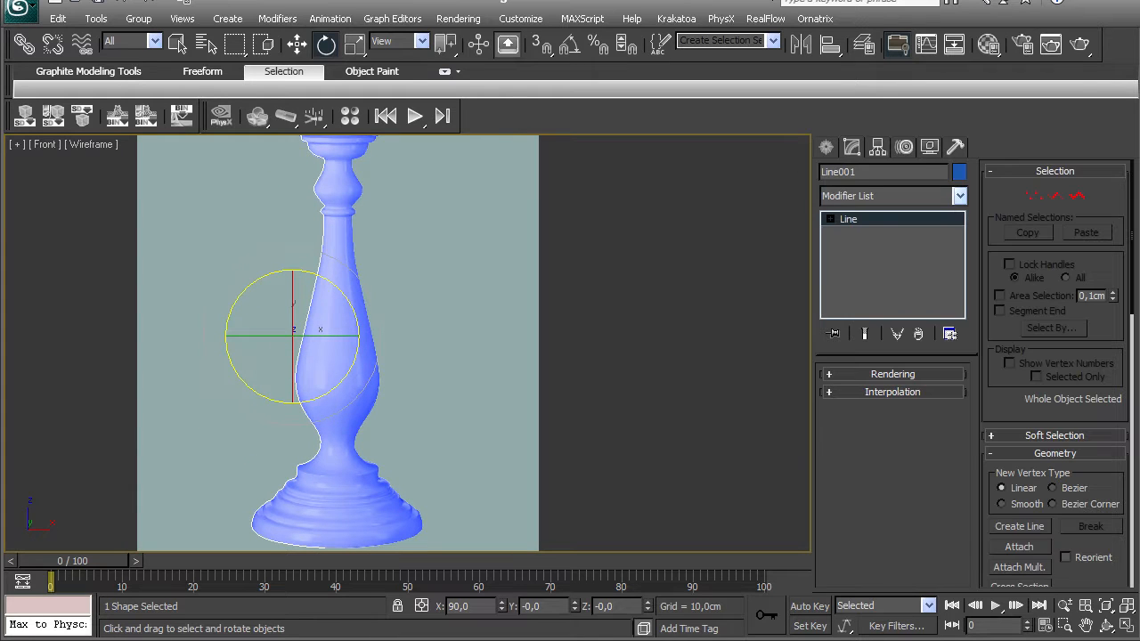
click(960, 196)
click(959, 196)
click(959, 196)
scroll(891, 419, down, 15)
scroll(891, 419, down, 5)
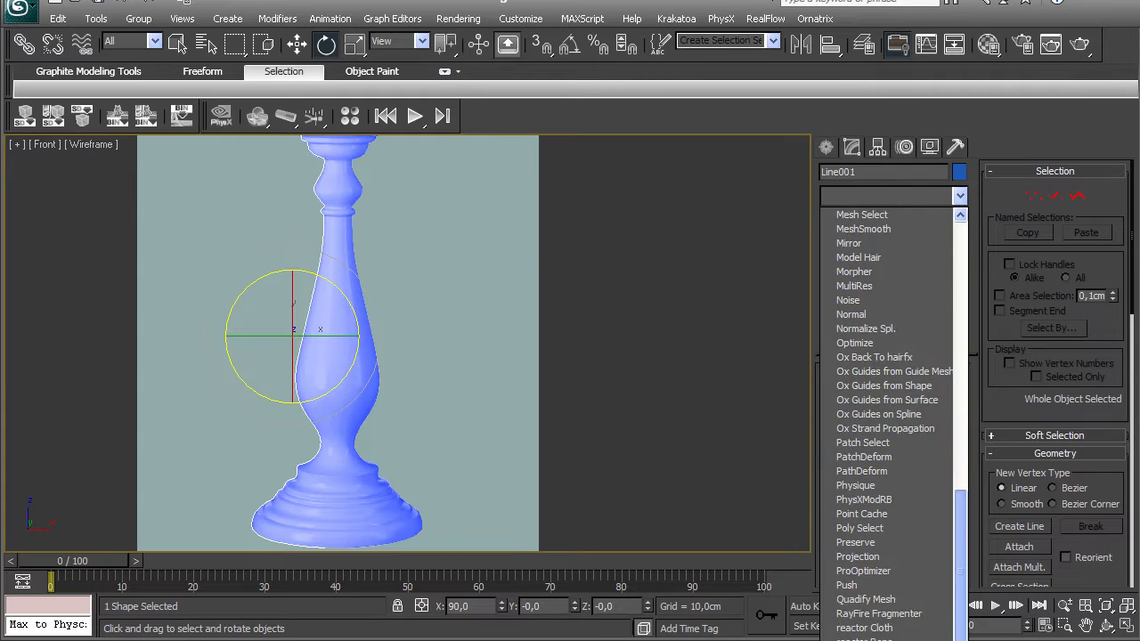
scroll(890, 419, up, 7)
scroll(891, 418, up, 2)
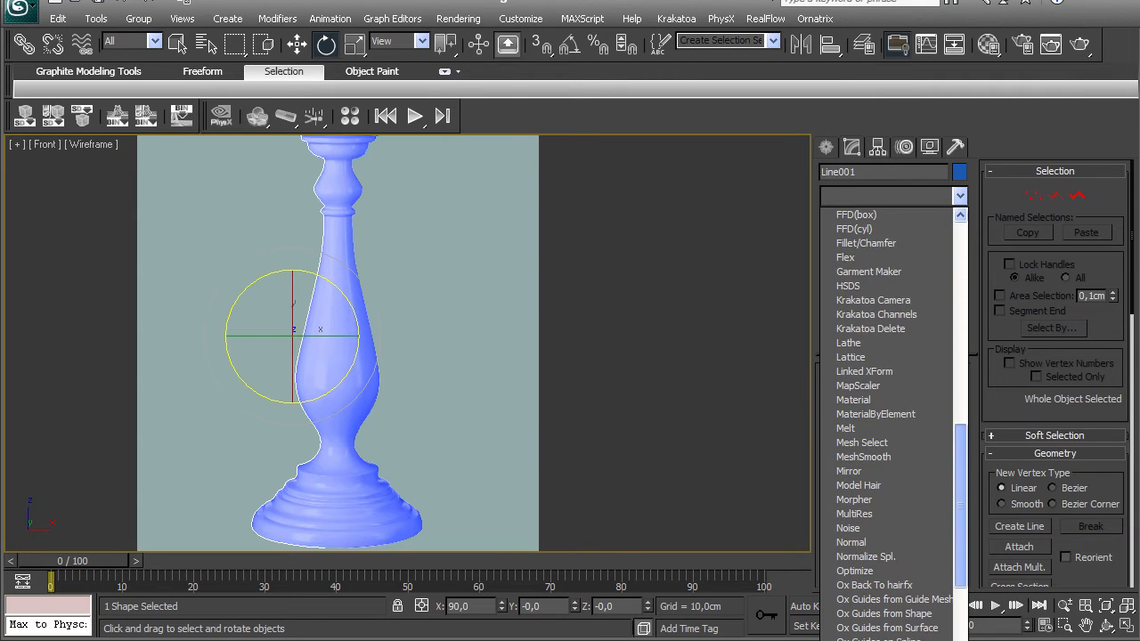
click(851, 342)
middle_drag(392, 374, 381, 288)
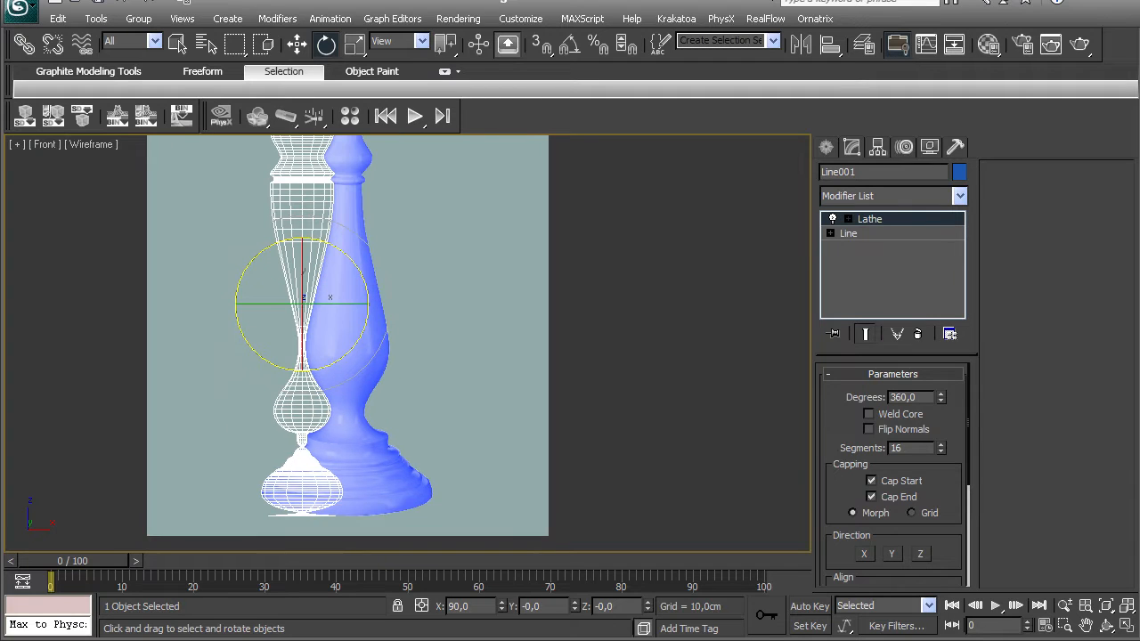
- Align the Lathe to Max
scroll(894, 472, down, 3)
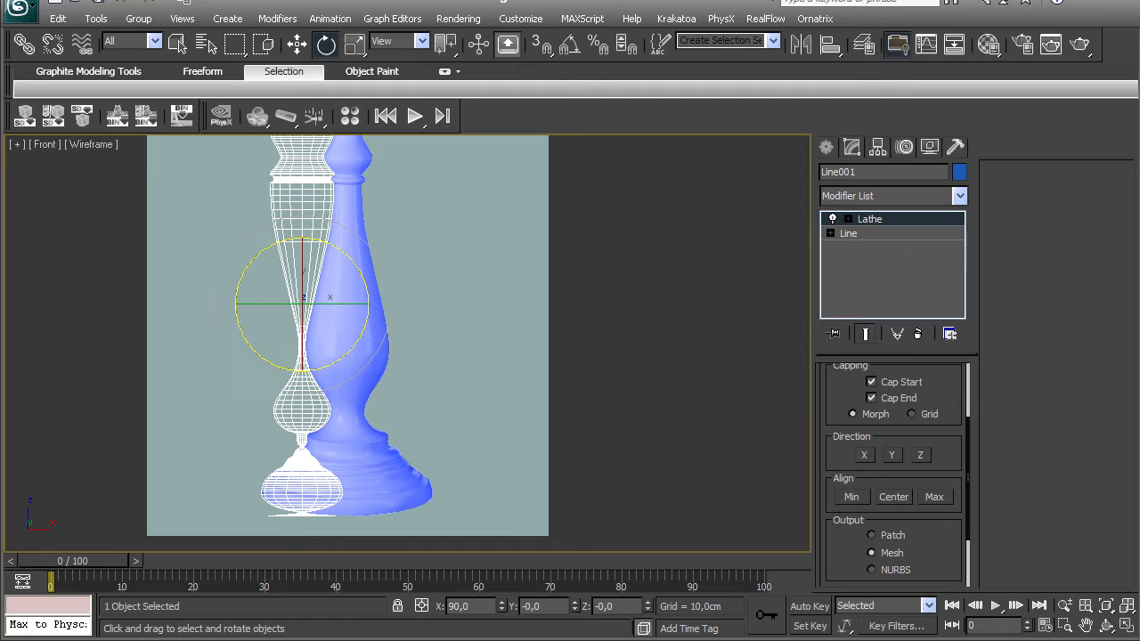
click(935, 497)
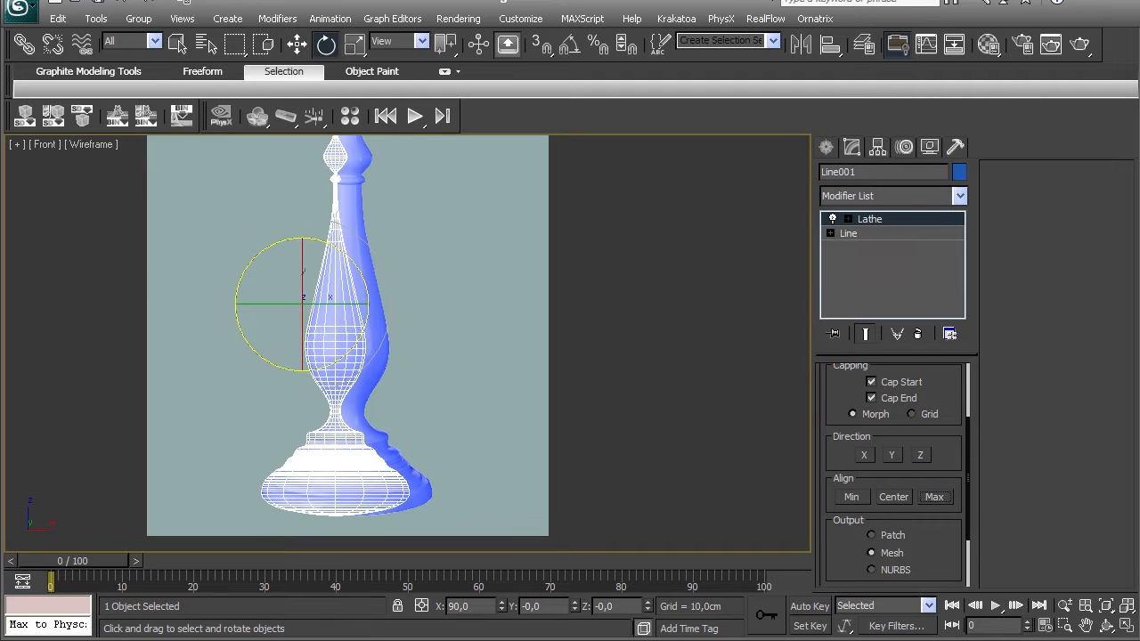
middle_drag(392, 294, 376, 383)
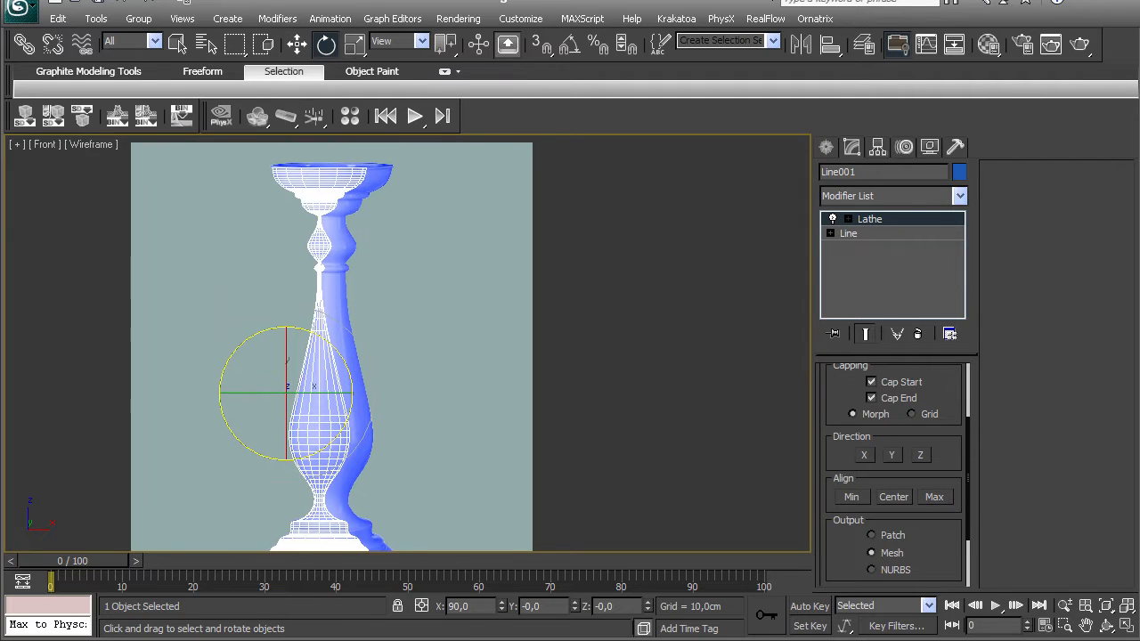
- Move the Lathe's Axis about 12.5 cm along X so the lathed shape matches the reference candlestick's width
click(876, 234)
click(876, 233)
click(875, 234)
key(w)
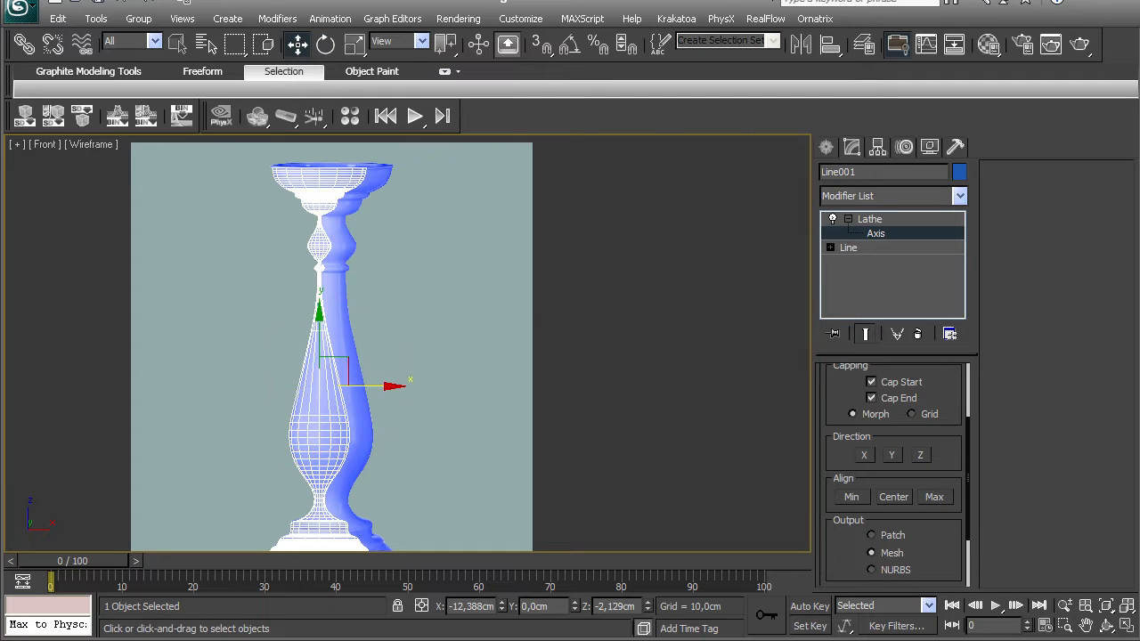
drag(378, 386, 392, 386)
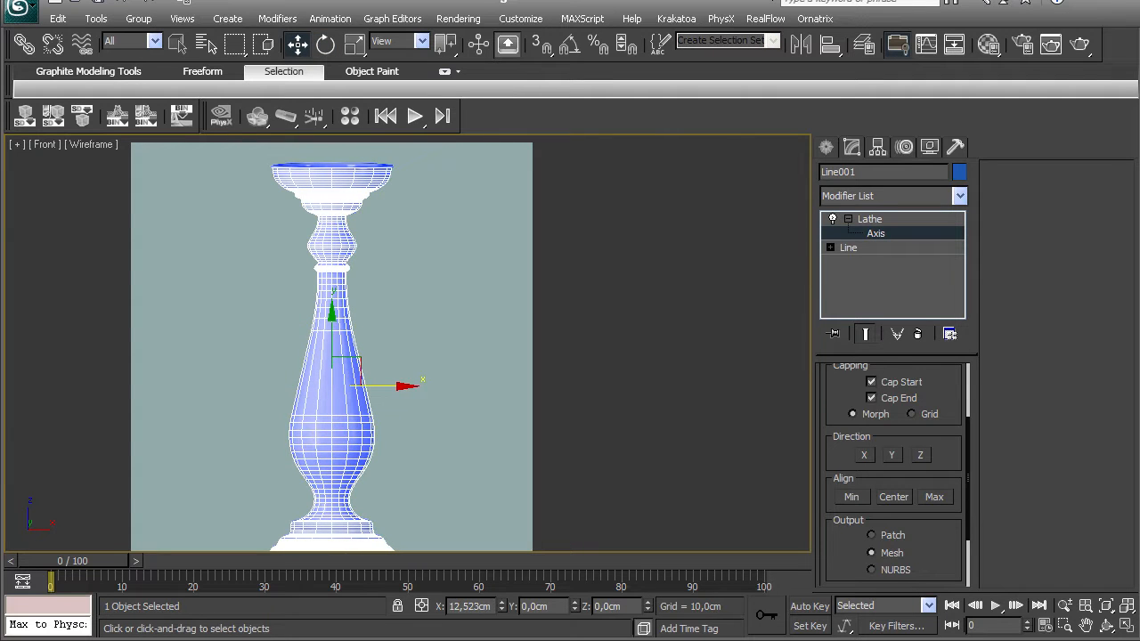
middle_drag(391, 385, 387, 327)
- In the Perspective view, move the line's end vertex under the base to about X 0.2 cm with the lathed end result shown
key(alt+w)
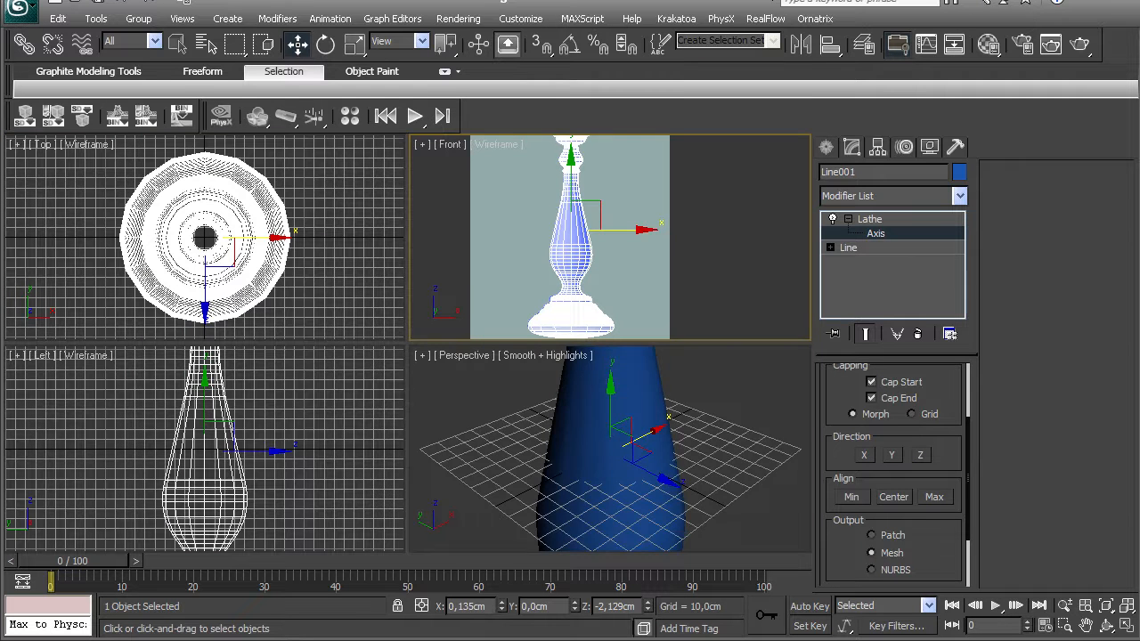
key(alt+w)
alt+middle_drag(499, 427, 228, 356)
scroll(415, 320, down, 4)
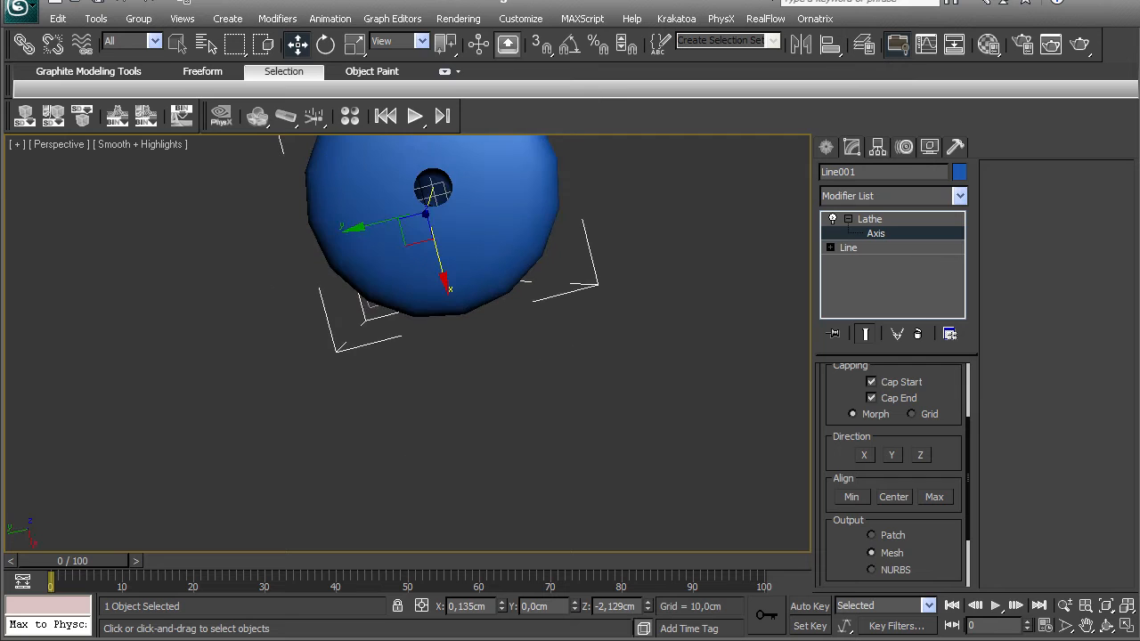
click(848, 247)
key(1)
alt+middle_drag(392, 294, 338, 392)
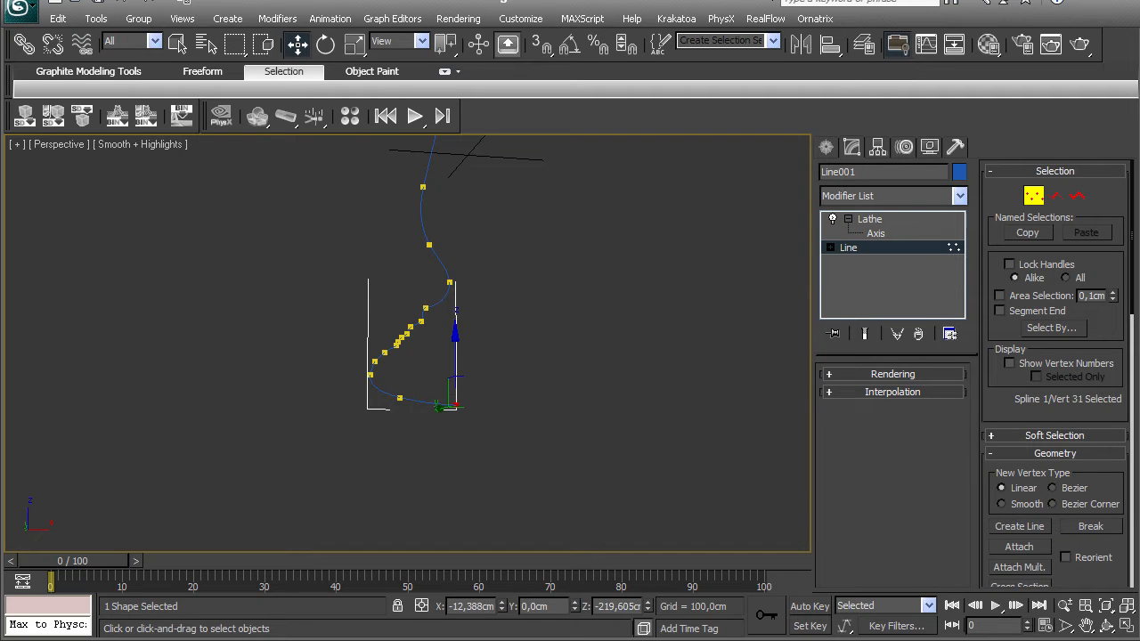
click(865, 334)
middle_drag(472, 401, 455, 260)
scroll(454, 348, up, 4)
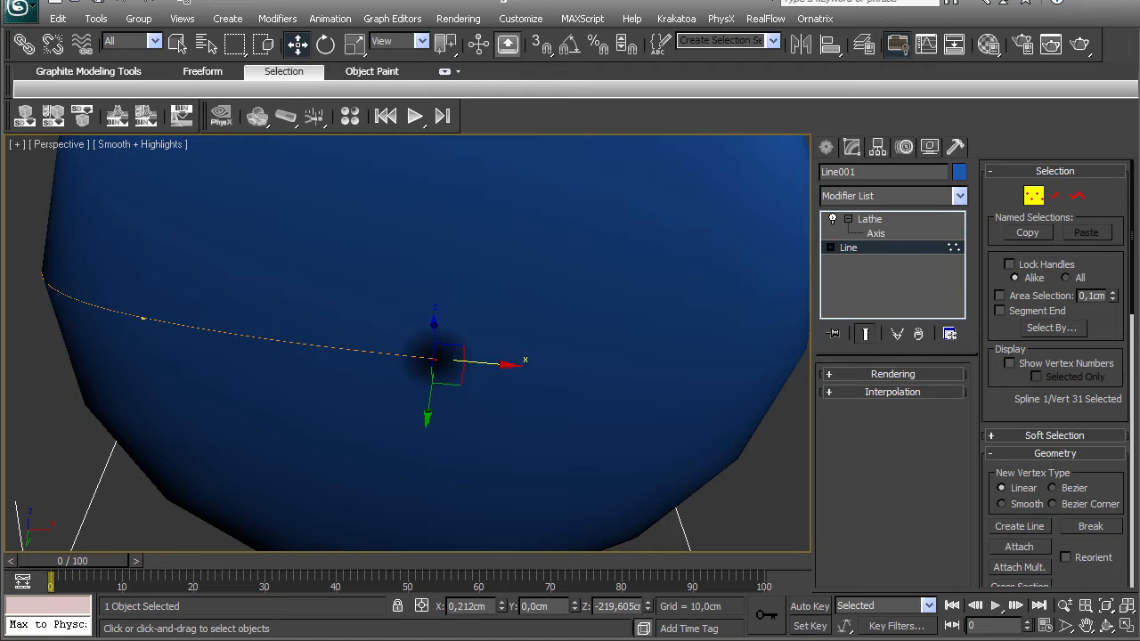
- Leave vertex editing and change the lathed candlestick's object color to green
click(1034, 195)
click(959, 171)
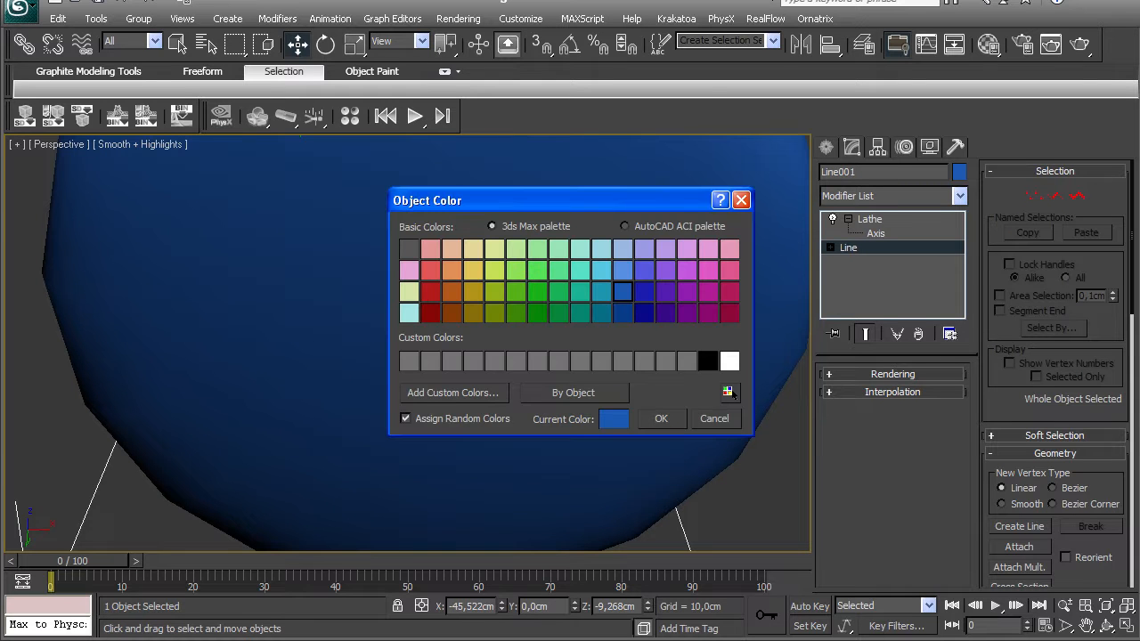
click(661, 419)
scroll(410, 343, down, 10)
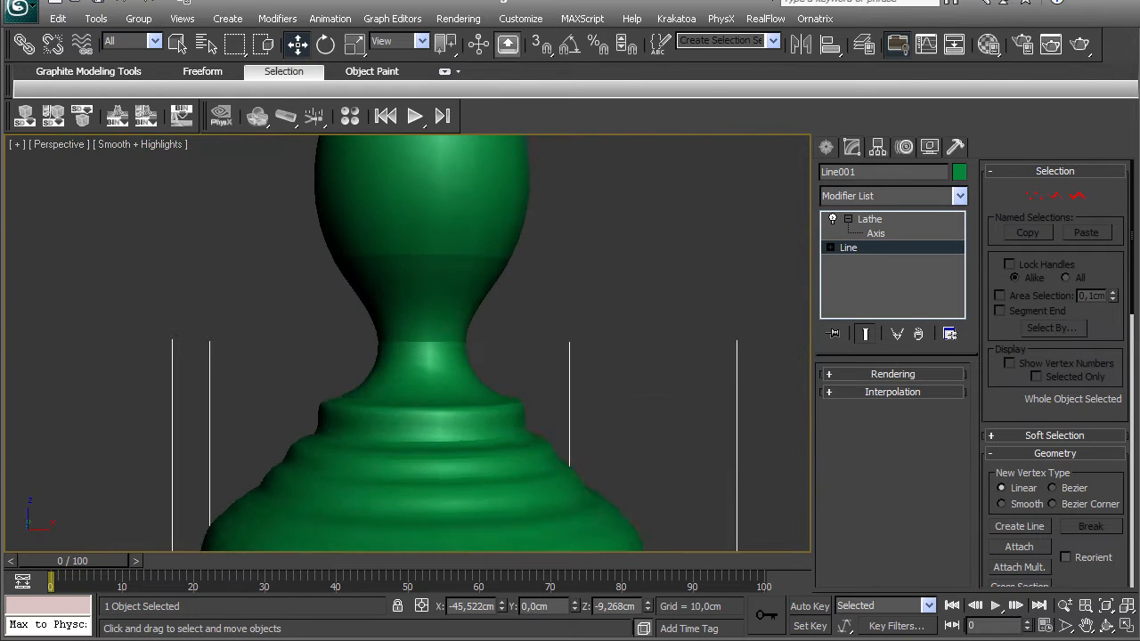
alt+middle_drag(410, 343, 428, 361)
scroll(499, 548, up, 6)
- Return to the Lathe modifier and show edged faces on the candlestick in the Perspective view
click(869, 219)
mouse_move(428, 267)
middle_down()
mouse_move(427, 383)
mouse_move(427, 201)
middle_up()
key(F4)
scroll(419, 357, down, 3)
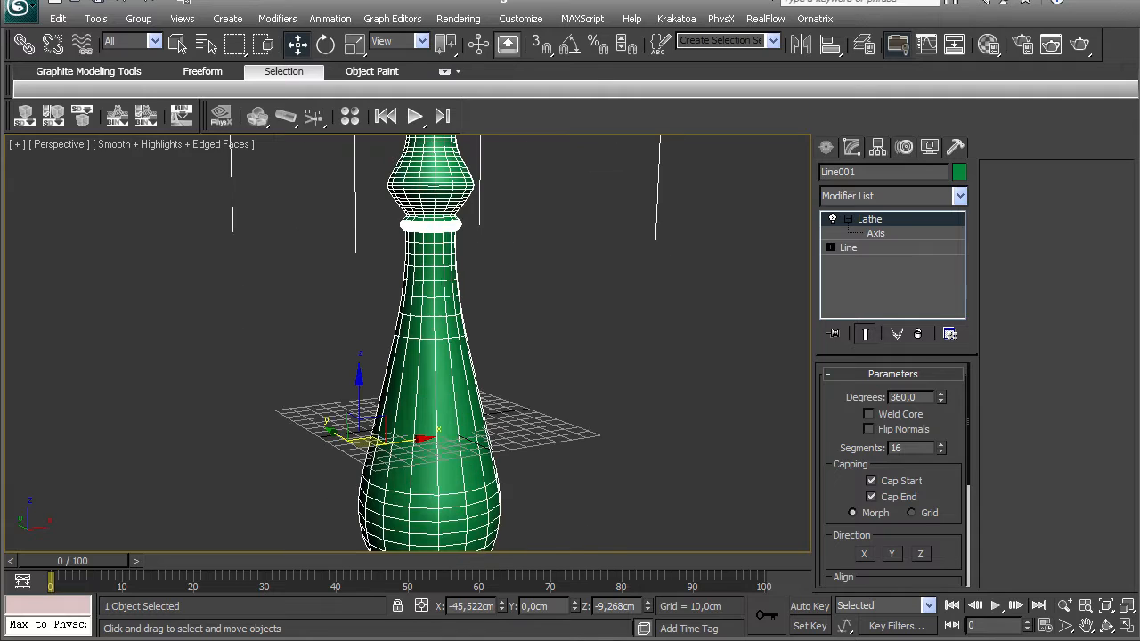
- Set the Lathe's segments to 30 for a rounder candlestick
alt+middle_drag(427, 356, 503, 259)
scroll(422, 340, down, 3)
middle_drag(504, 259, 559, 524)
scroll(559, 524, up, 3)
scroll(534, 446, up, 4)
alt+middle_drag(534, 445, 615, 436)
scroll(691, 383, down, 3)
scroll(902, 441, down, 1)
double_click(900, 438)
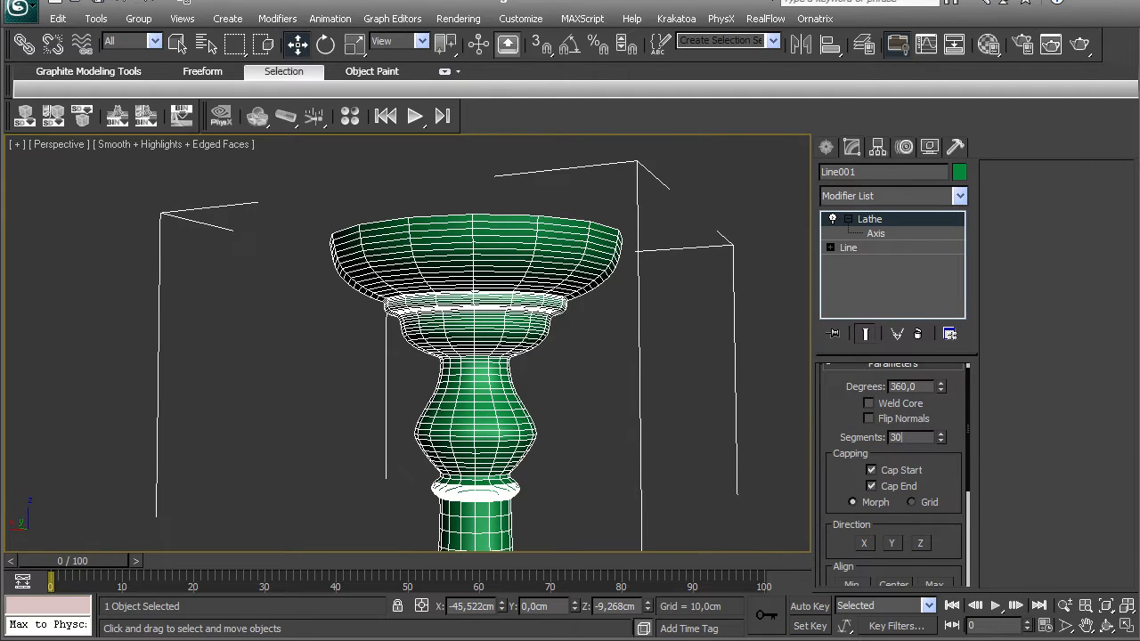
text(30)
key(Return)
alt+middle_drag(570, 374, 606, 412)
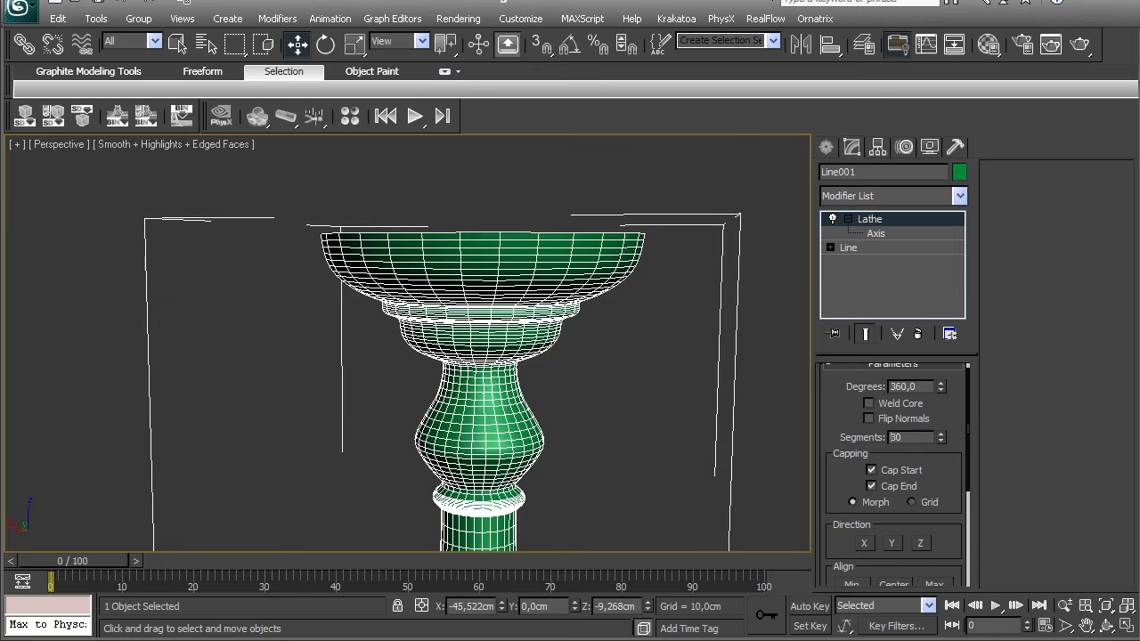
- Turn on Weld Core for the Lathe and check the candlestick's base
scroll(410, 348, down, 8)
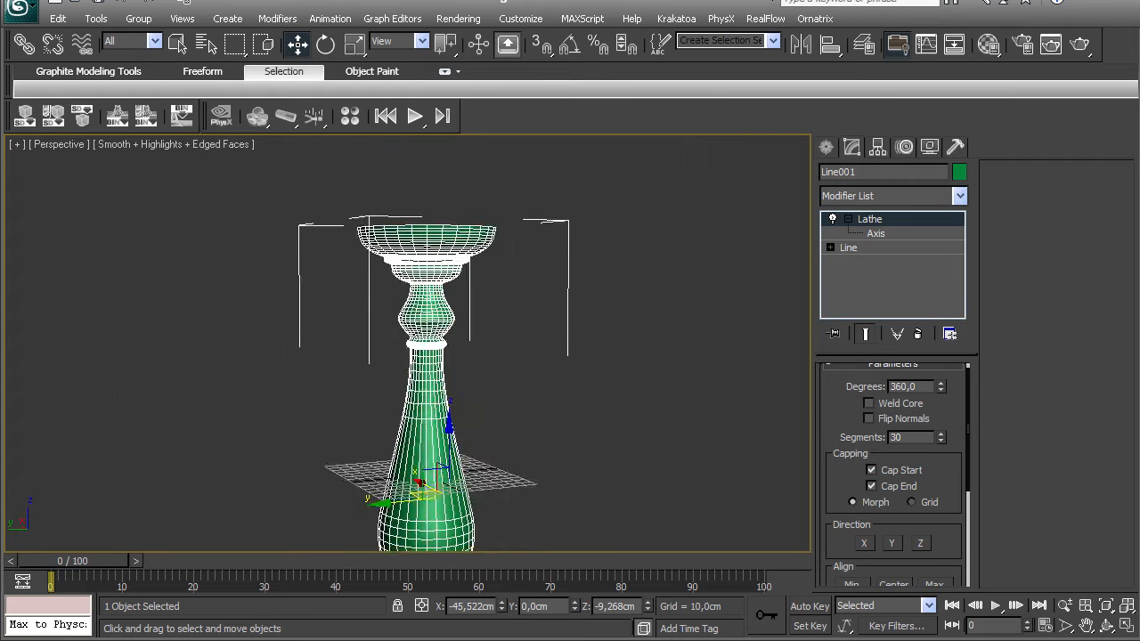
alt+middle_drag(499, 356, 401, 349)
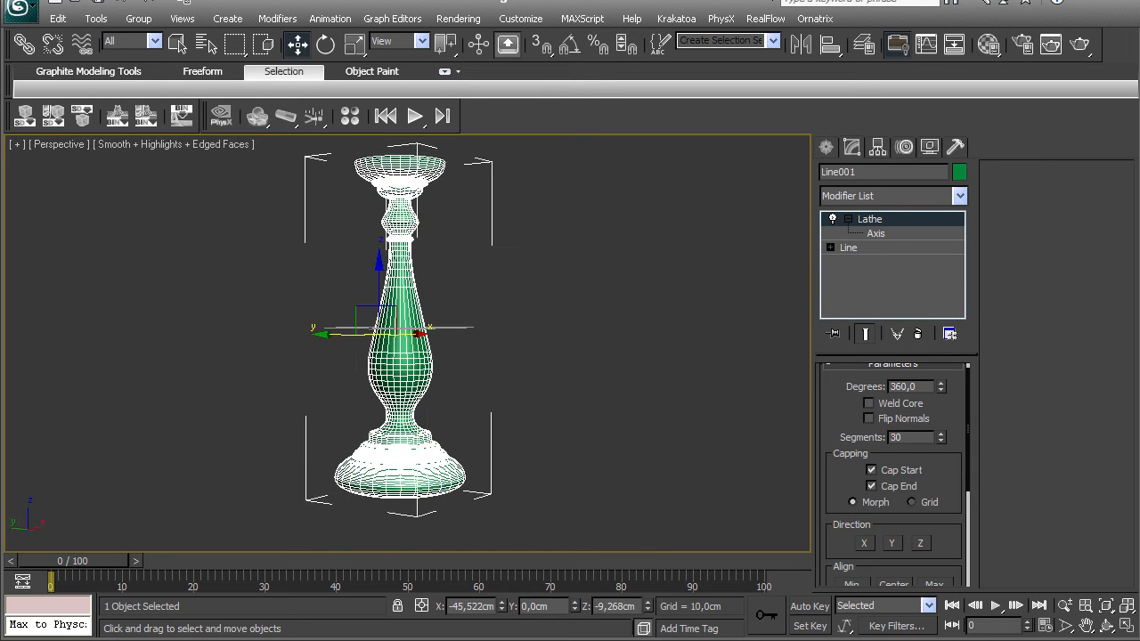
alt+middle_drag(401, 356, 428, 298)
click(869, 404)
alt+middle_drag(463, 374, 482, 459)
middle_drag(410, 294, 456, 307)
scroll(410, 294, up, 5)
scroll(410, 374, down, 5)
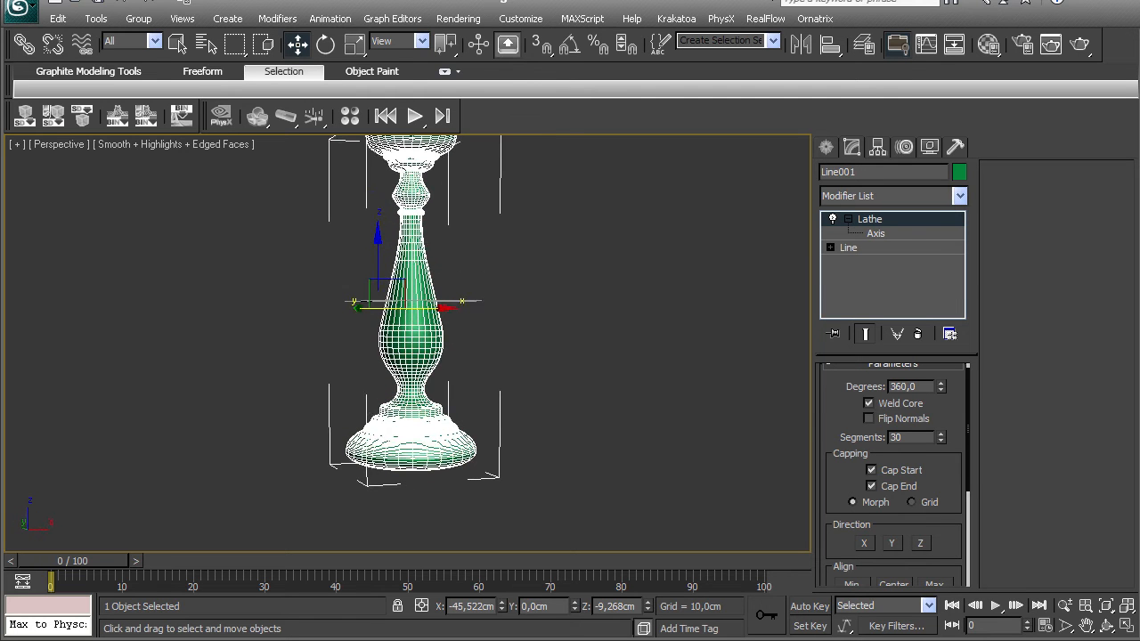
- Convert the lathed candlestick to an Editable Poly
right_click(412, 344)
mouse_move(463, 510)
click(641, 524)
alt+middle_drag(445, 357, 445, 312)
scroll(408, 344, up, 5)
scroll(408, 344, down, 2)
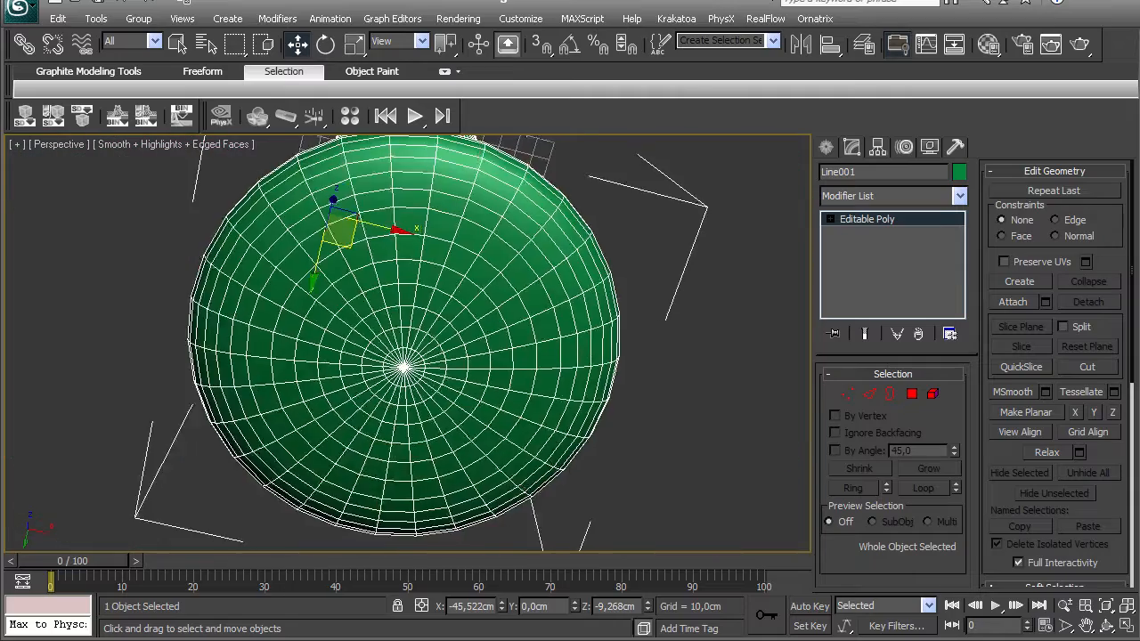
middle_drag(448, 446, 449, 313)
right_click(448, 311)
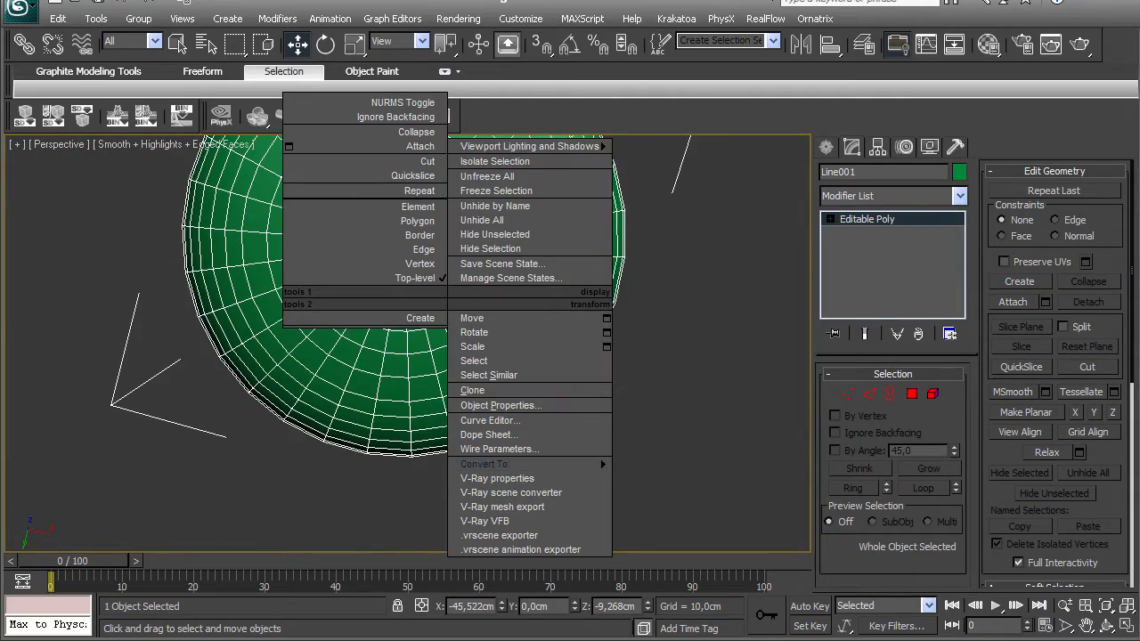
key(Escape)
- In edge editing, select five alternating horizontal edge loops around the lower base and remove them with their vertices
alt+middle_drag(448, 312, 445, 266)
scroll(408, 344, up, 4)
alt+middle_drag(408, 344, 455, 222)
alt+middle_drag(455, 223, 456, 209)
scroll(408, 344, up, 2)
scroll(407, 326, up, 2)
mouse_move(408, 343)
alt+middle_down()
mouse_move(406, 326)
mouse_move(395, 342)
alt+middle_up()
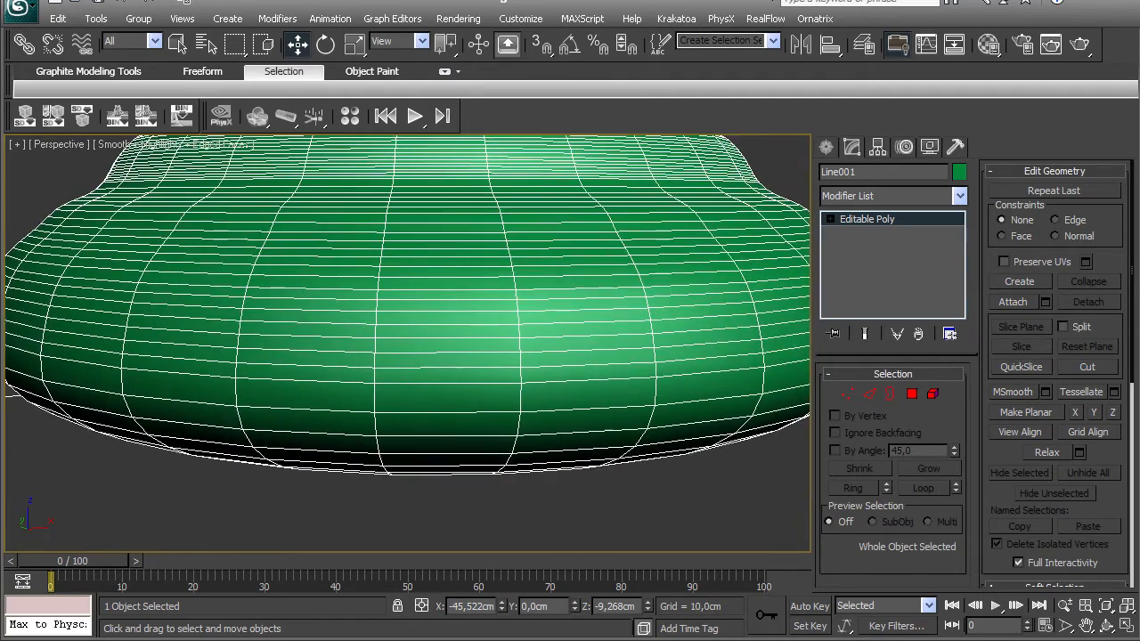
click(869, 394)
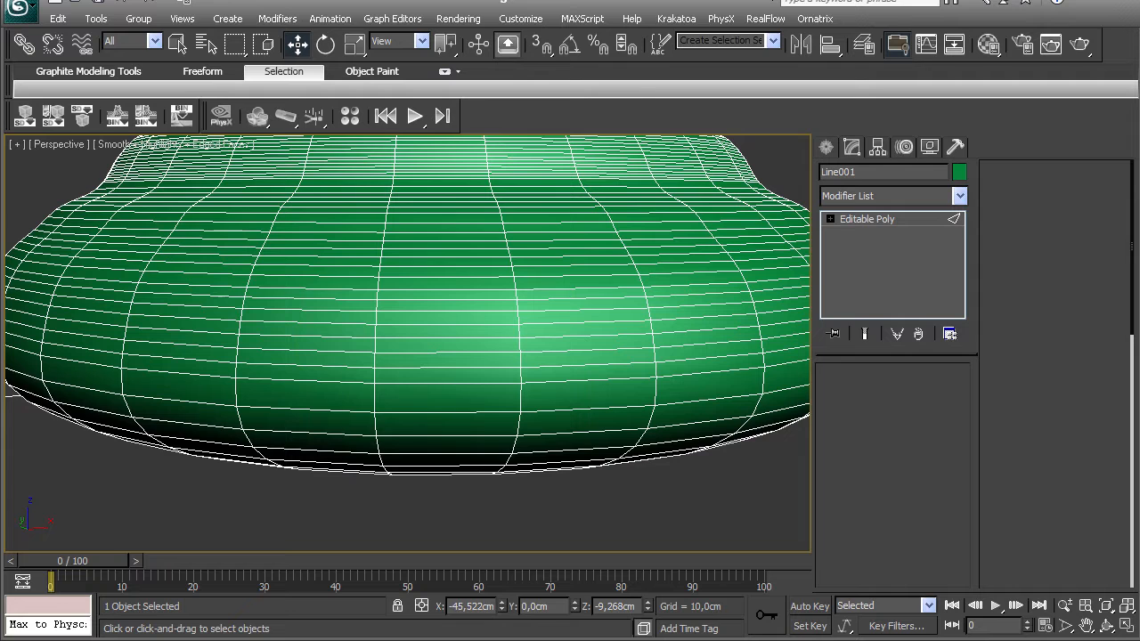
click(449, 367)
ctrl+click(449, 338)
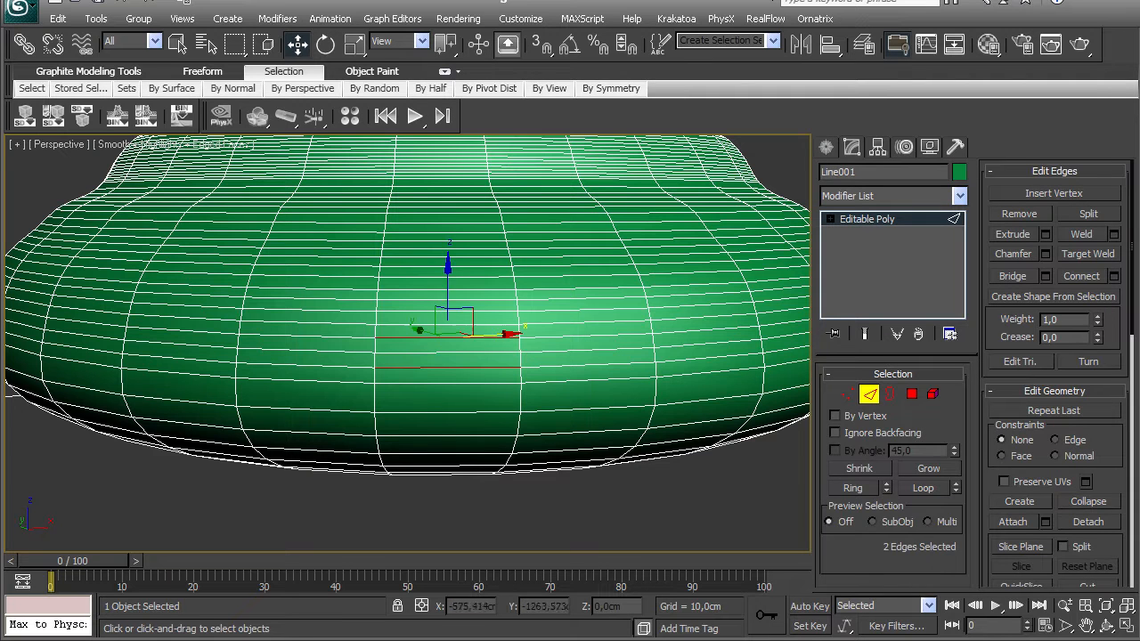
ctrl+click(449, 311)
middle_drag(449, 310, 427, 392)
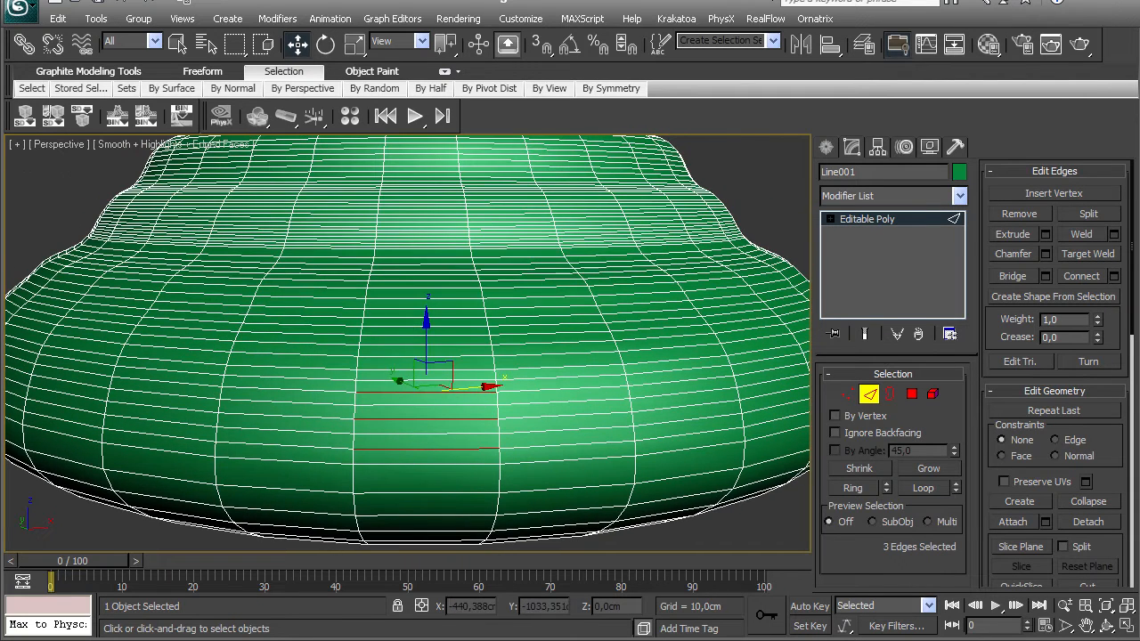
ctrl+click(437, 345)
click(923, 489)
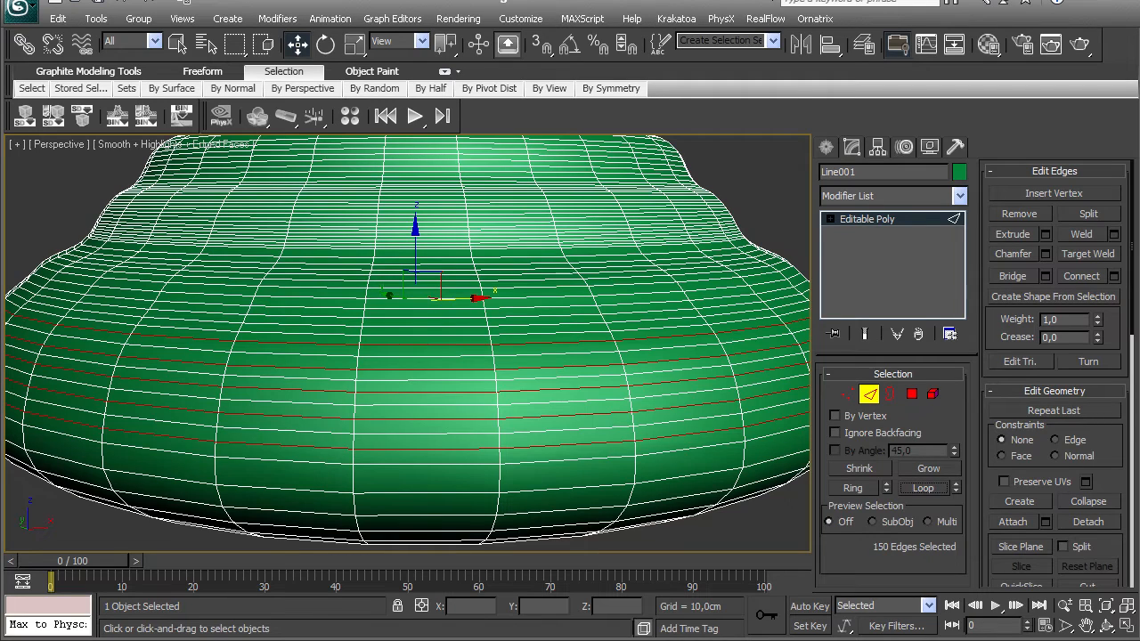
key(ctrl+BackSpace)
- Remove four alternating horizontal edge loops, with their vertices, from the upper slope of the base's lowest bulge
alt+middle_drag(428, 356, 433, 379)
scroll(426, 343, up, 3)
scroll(426, 343, down, 5)
scroll(426, 343, up, 4)
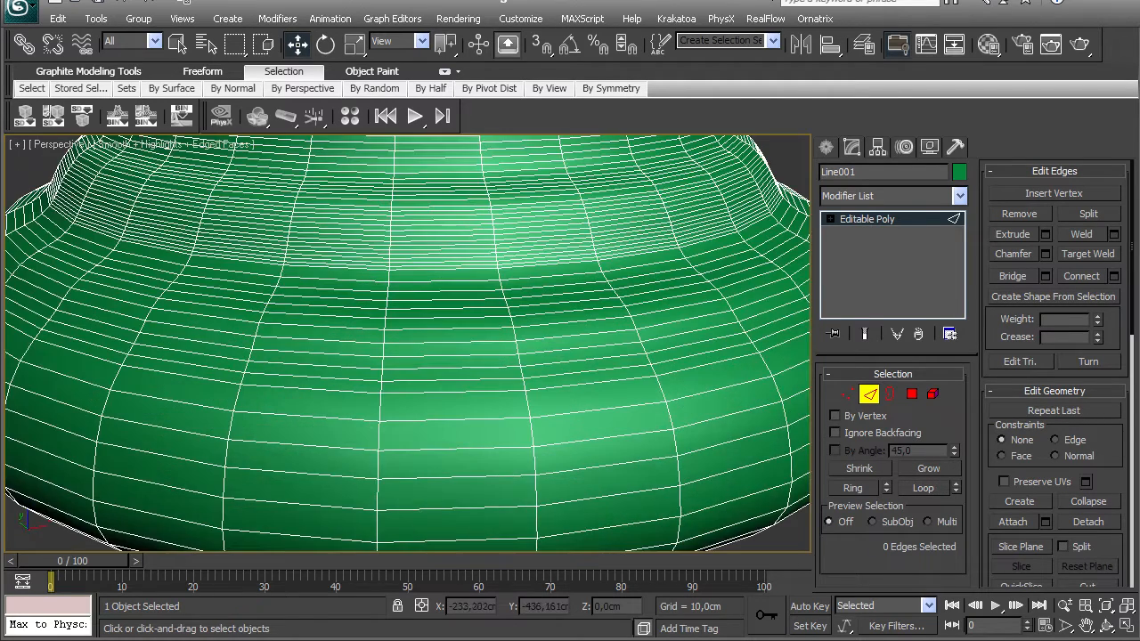
click(453, 380)
ctrl+click(450, 355)
ctrl+click(449, 329)
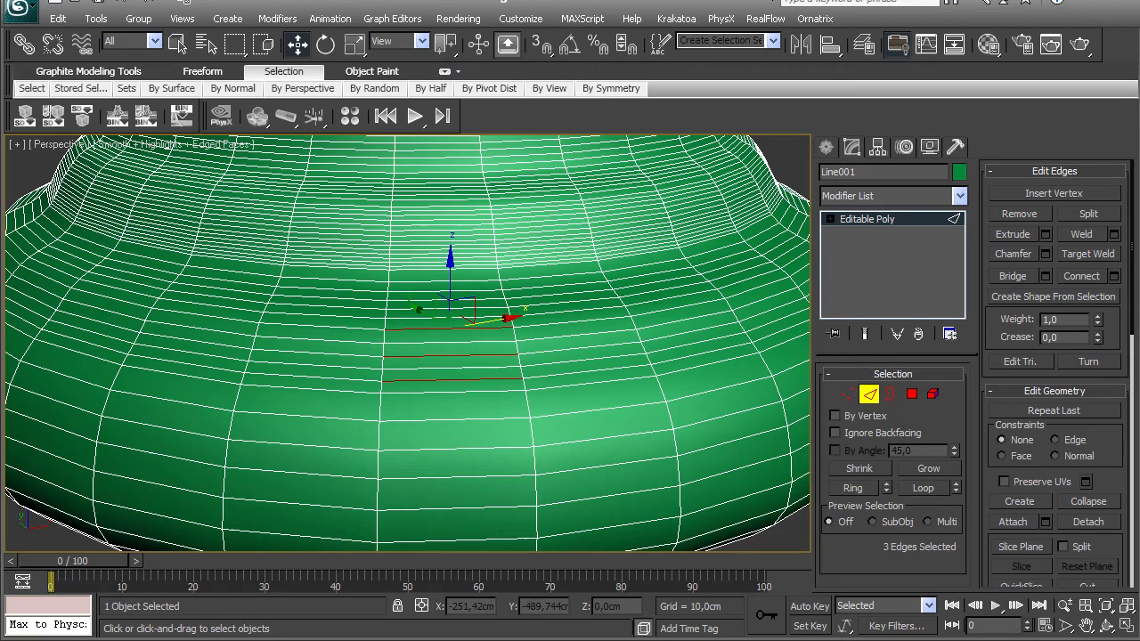
click(924, 488)
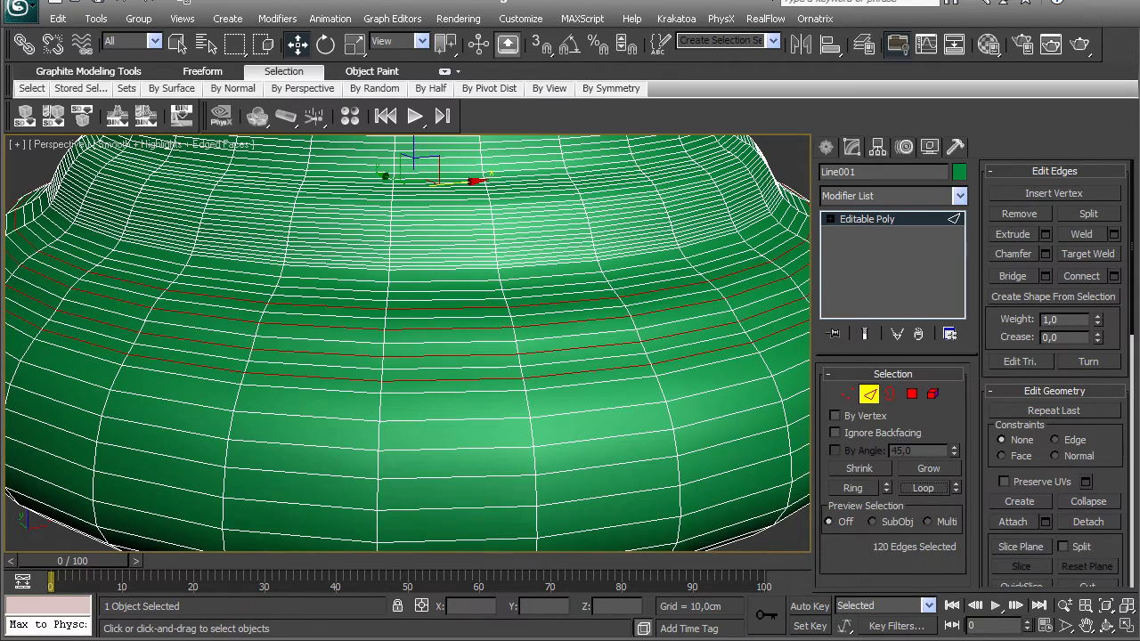
key(ctrl+BackSpace)
- Select seven horizontal edge loops across the dense groove above the base's lowest bulge and remove them with their vertices
scroll(408, 344, down, 3)
middle_drag(408, 344, 434, 394)
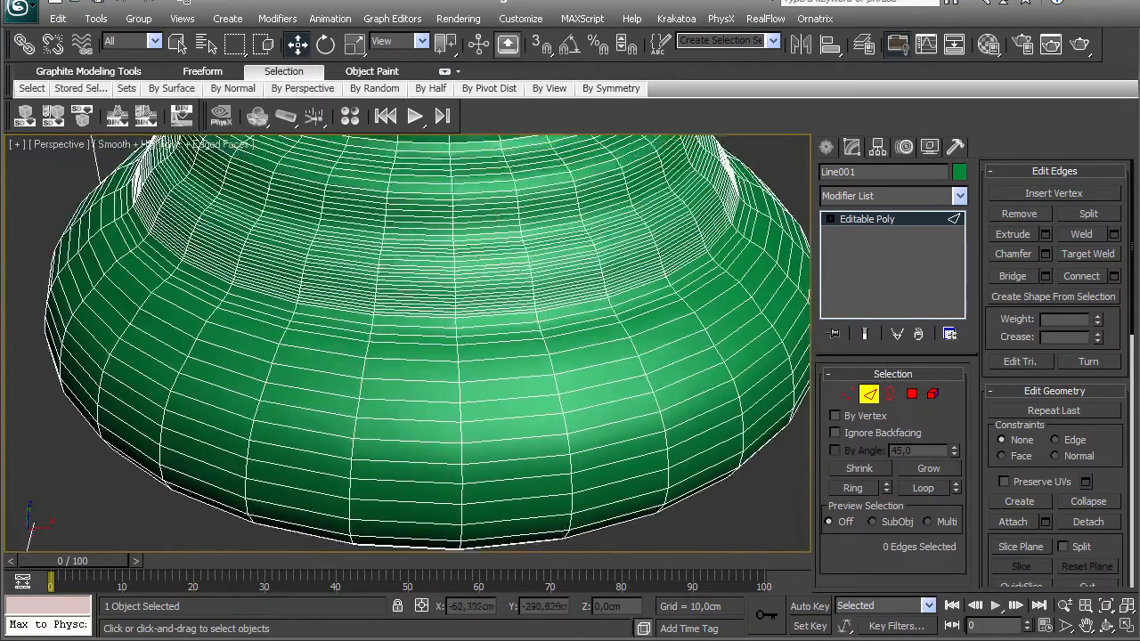
scroll(435, 395, up, 4)
click(428, 354)
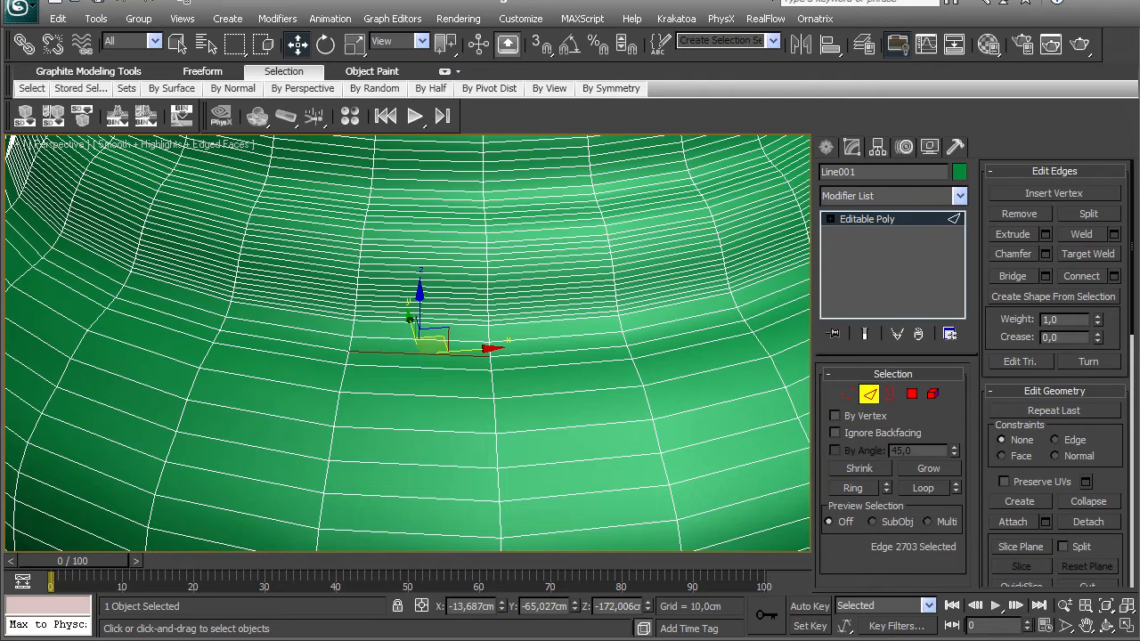
ctrl+click(428, 320)
middle_drag(428, 320, 417, 383)
scroll(418, 383, up, 4)
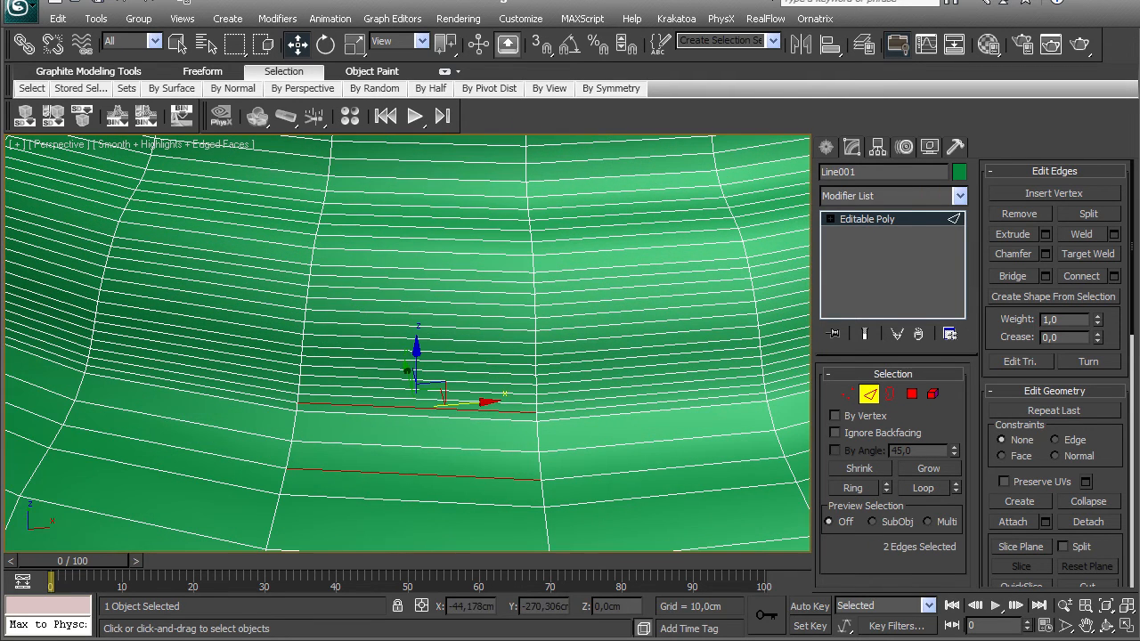
ctrl+click(418, 388)
ctrl+click(418, 369)
ctrl+click(384, 348)
ctrl+click(383, 323)
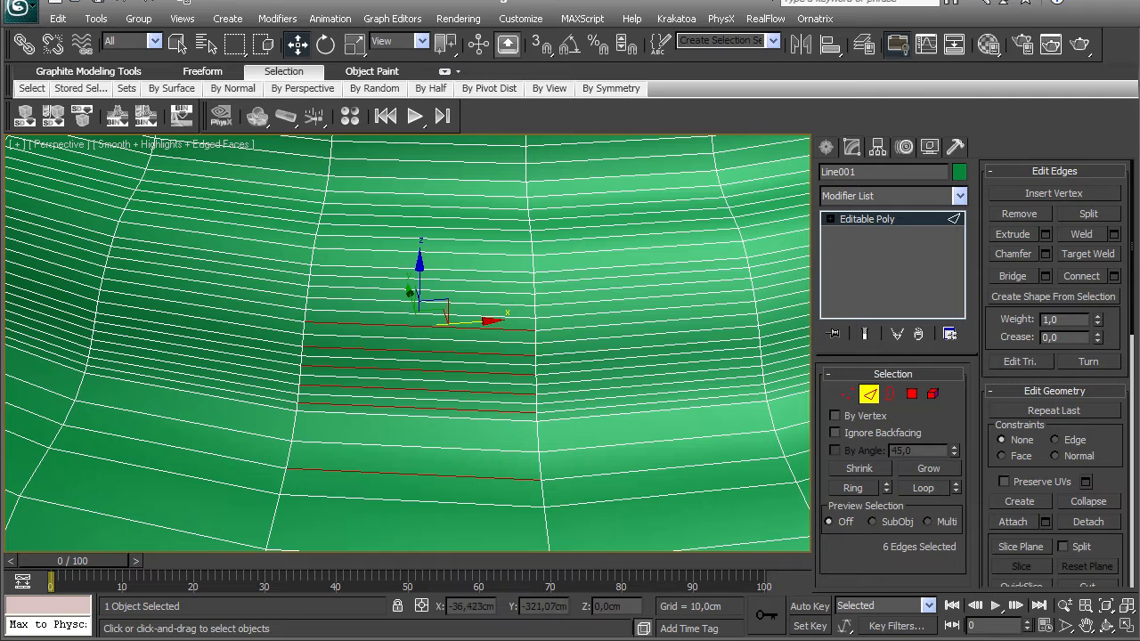
ctrl+click(383, 300)
click(923, 488)
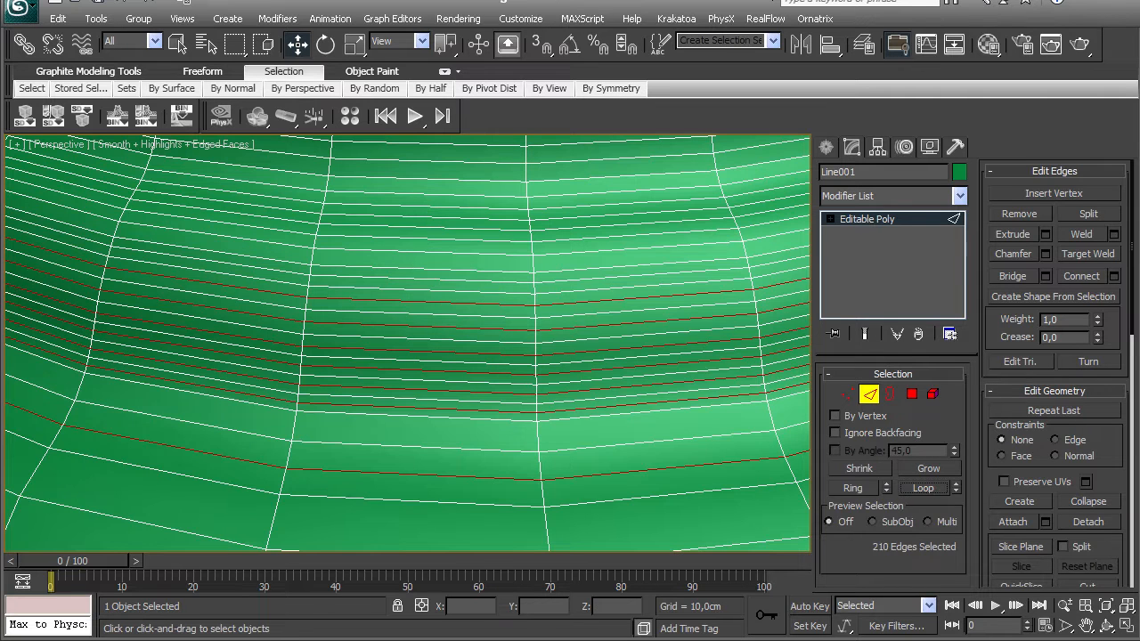
key(ctrl+BackSpace)
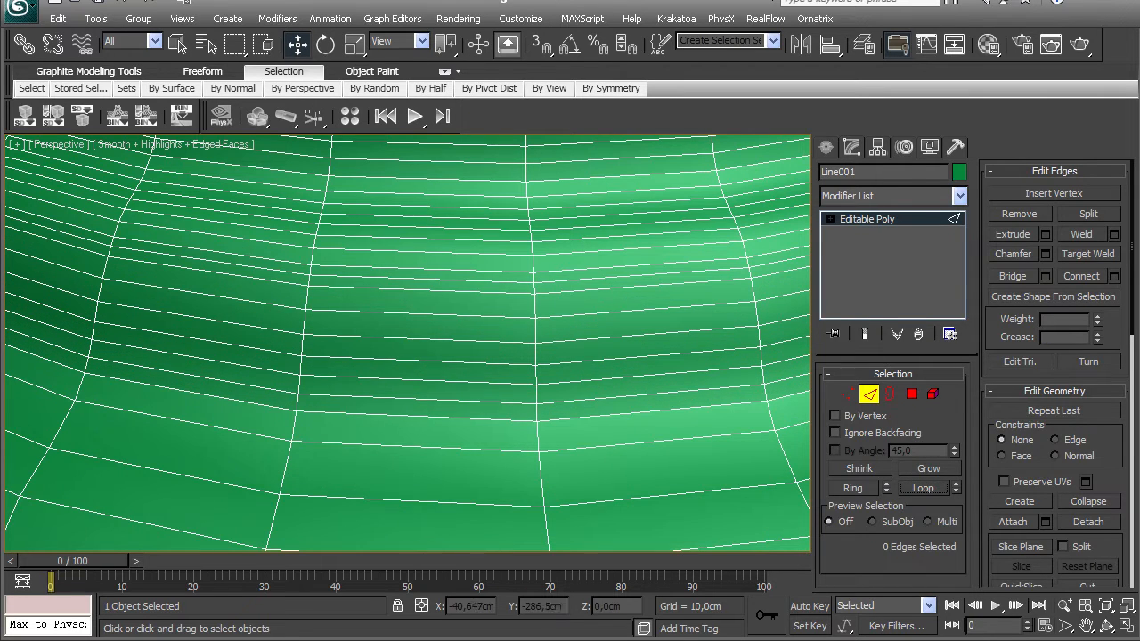
- Thin the groove band further by removing three individual horizontal edge loops, one at a time, with their vertices
click(420, 399)
click(923, 488)
key(ctrl+BackSpace)
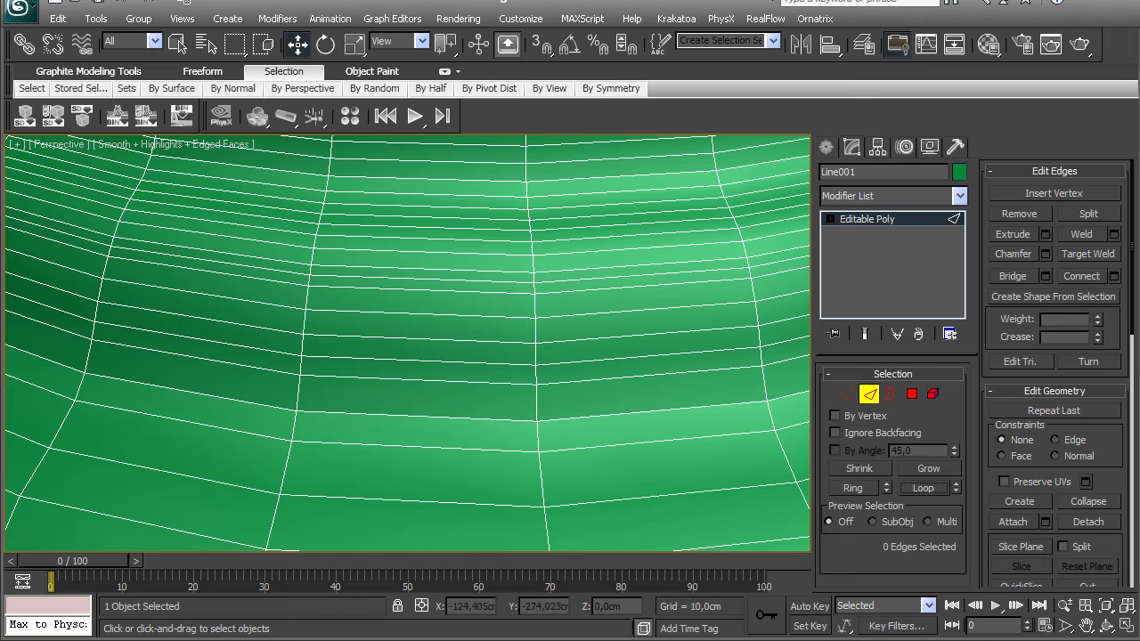
click(424, 361)
click(923, 488)
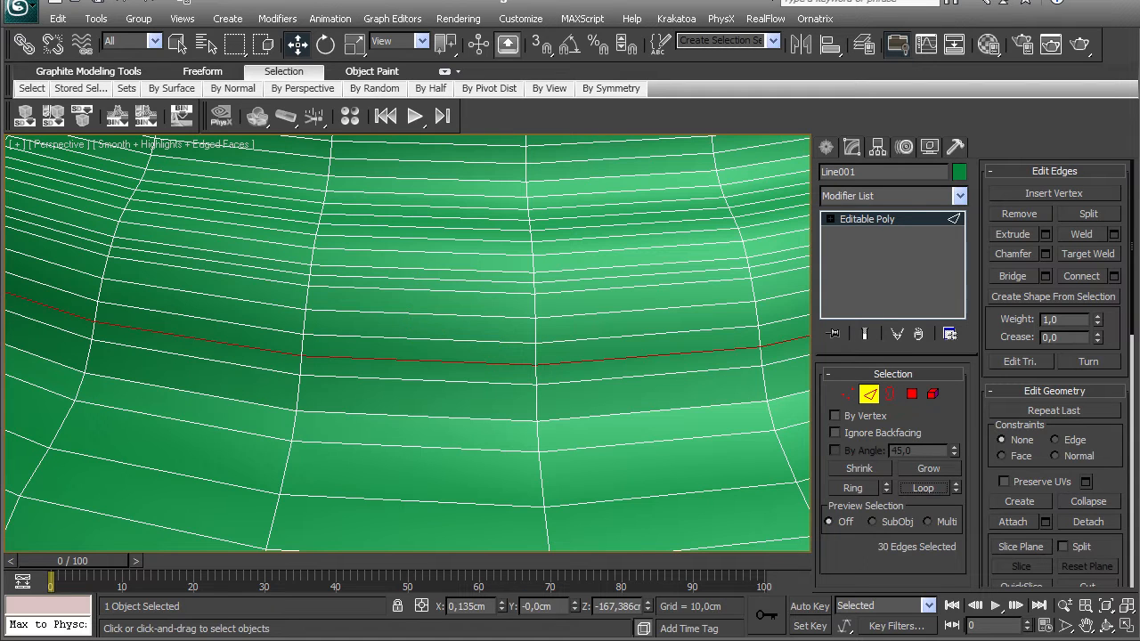
key(ctrl+BackSpace)
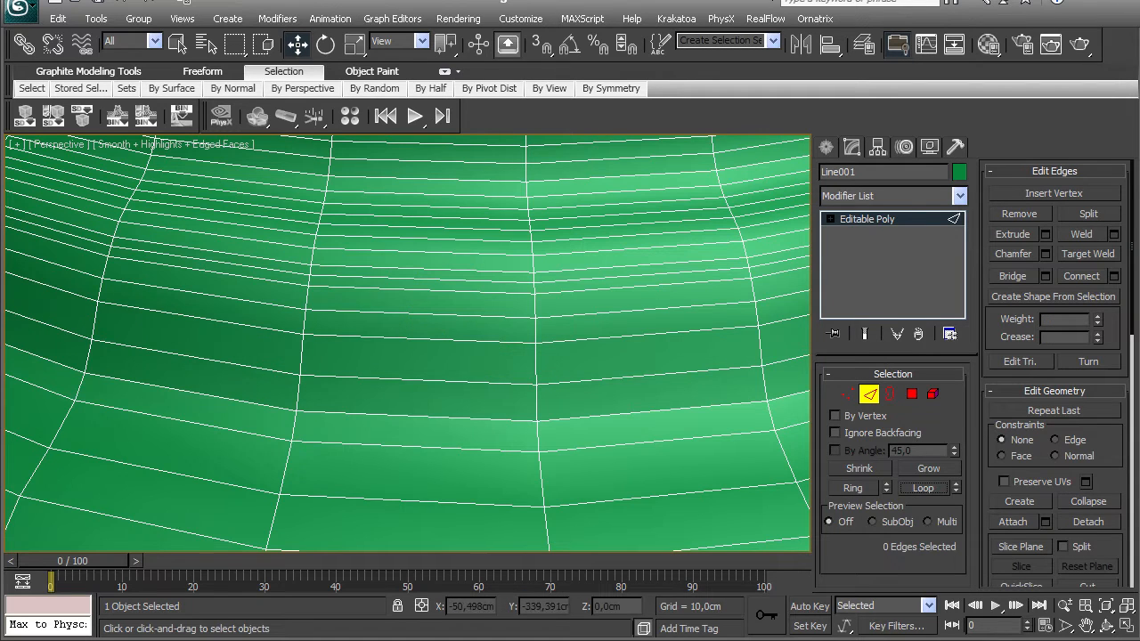
click(443, 280)
click(923, 488)
key(ctrl+BackSpace)
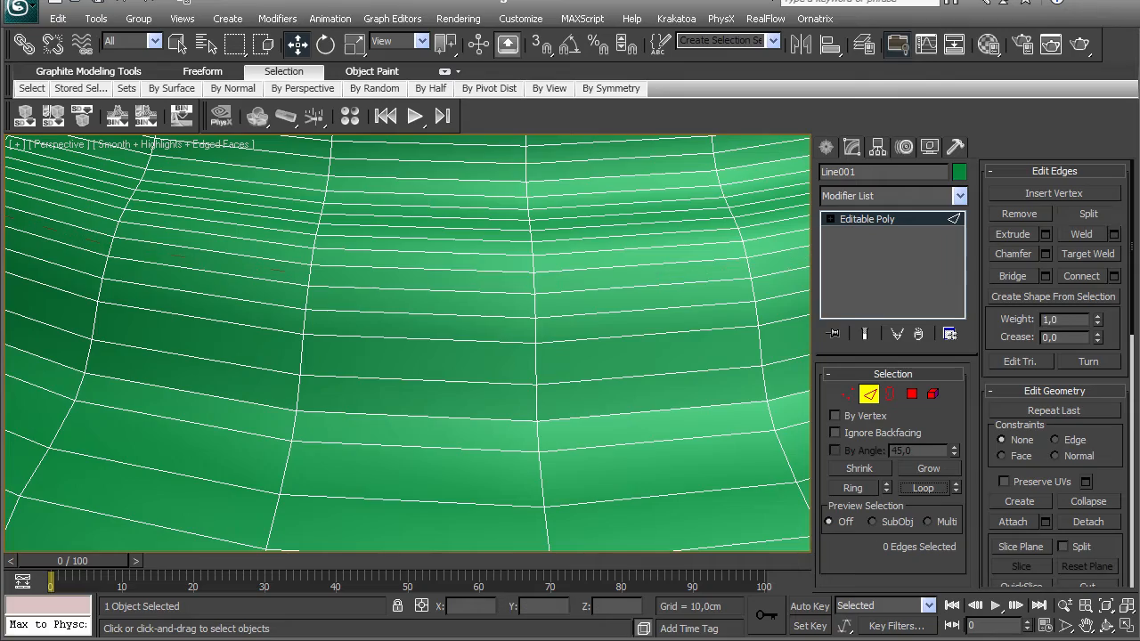
- Remove alternating horizontal edge loops, with their vertices, from the dark recess and lower edge of the next ridge up the base
scroll(407, 345, down, 10)
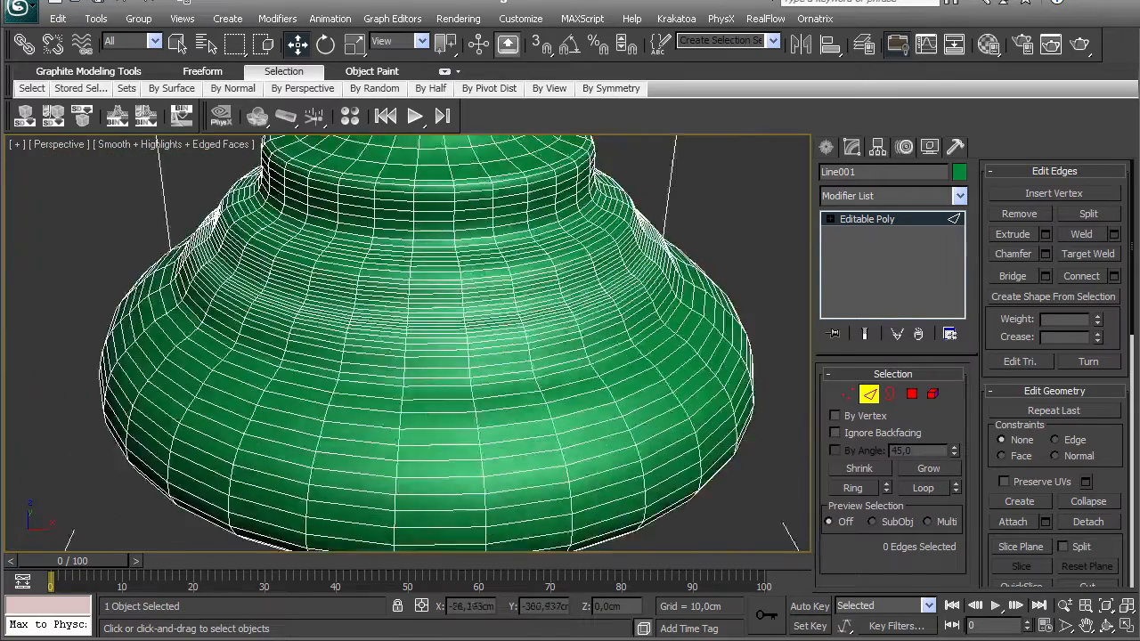
scroll(407, 344, up, 5)
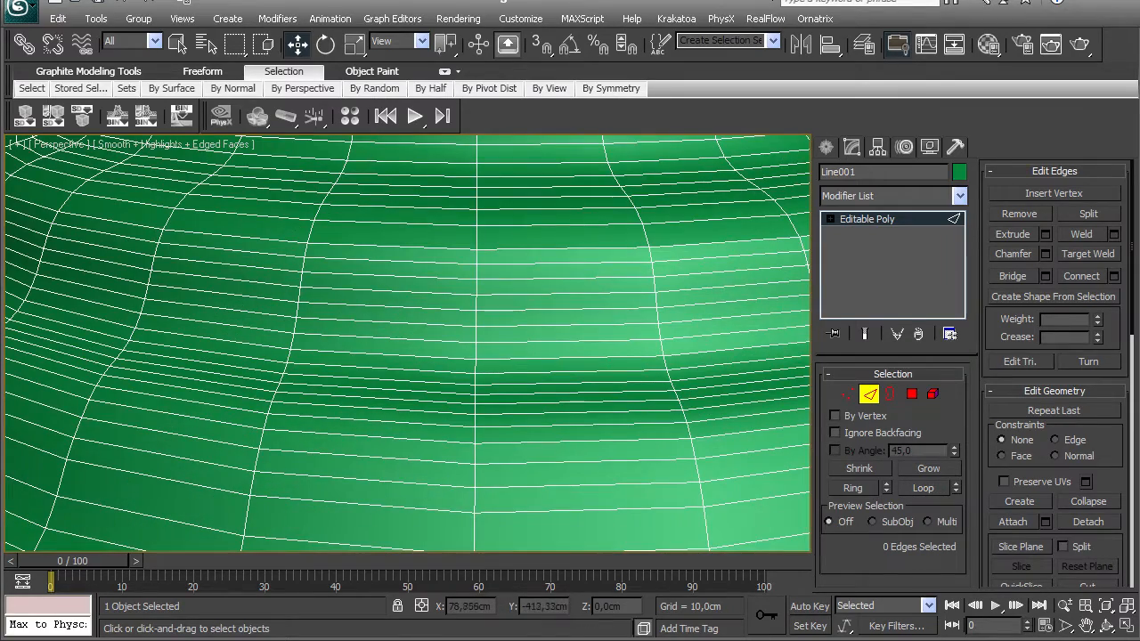
scroll(407, 345, down, 5)
alt+middle_drag(407, 345, 414, 383)
scroll(408, 345, up, 5)
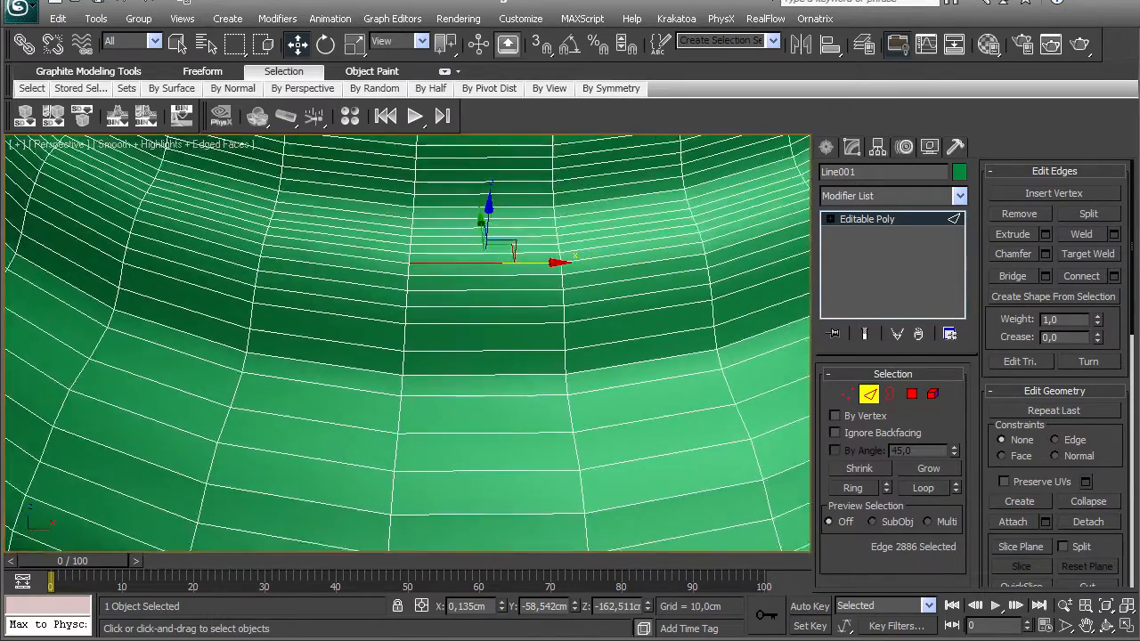
click(472, 308)
click(481, 305)
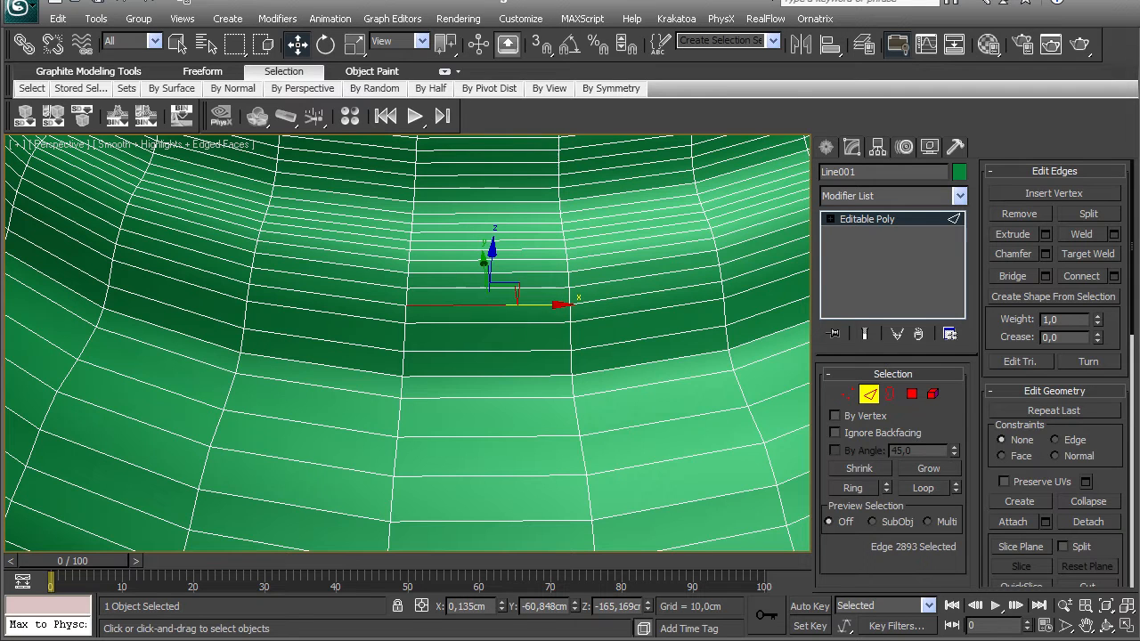
ctrl+click(468, 273)
click(923, 488)
key(ctrl+BackSpace)
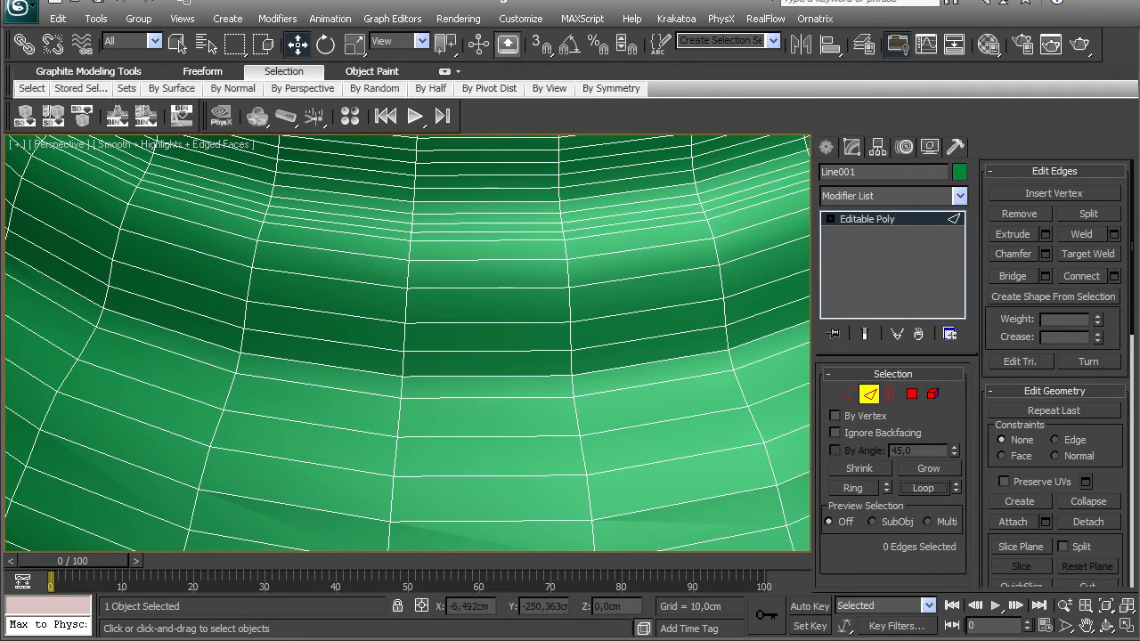
- Remove three alternating horizontal edge loops, with their vertices, from the densely lined ridge and the recess directly above it
scroll(407, 344, down, 10)
scroll(408, 344, up, 10)
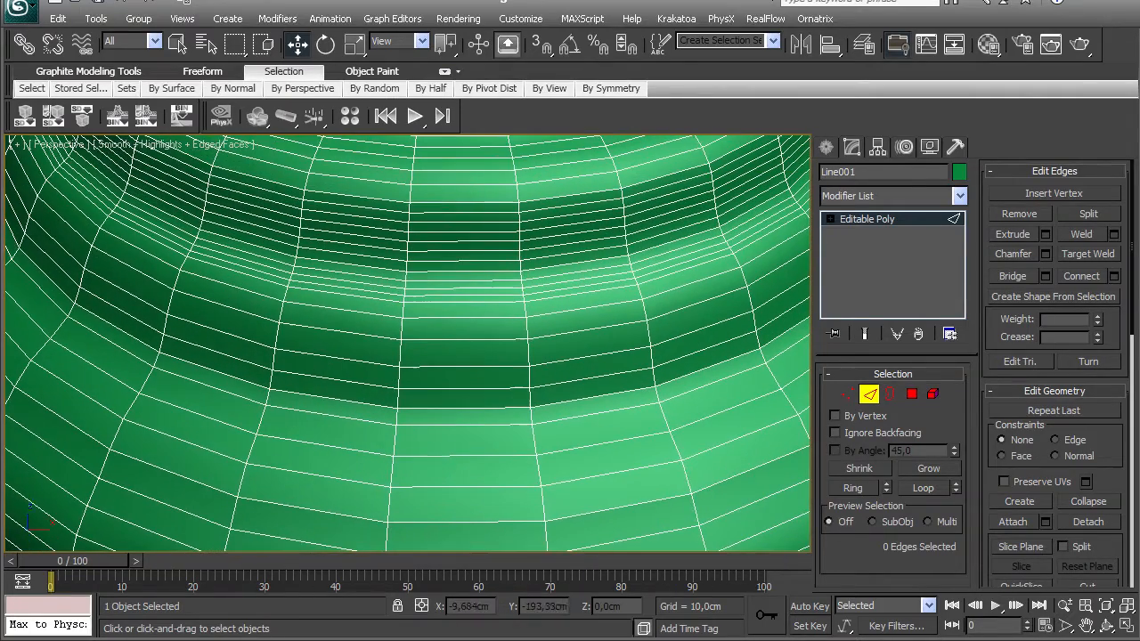
click(465, 294)
ctrl+click(464, 281)
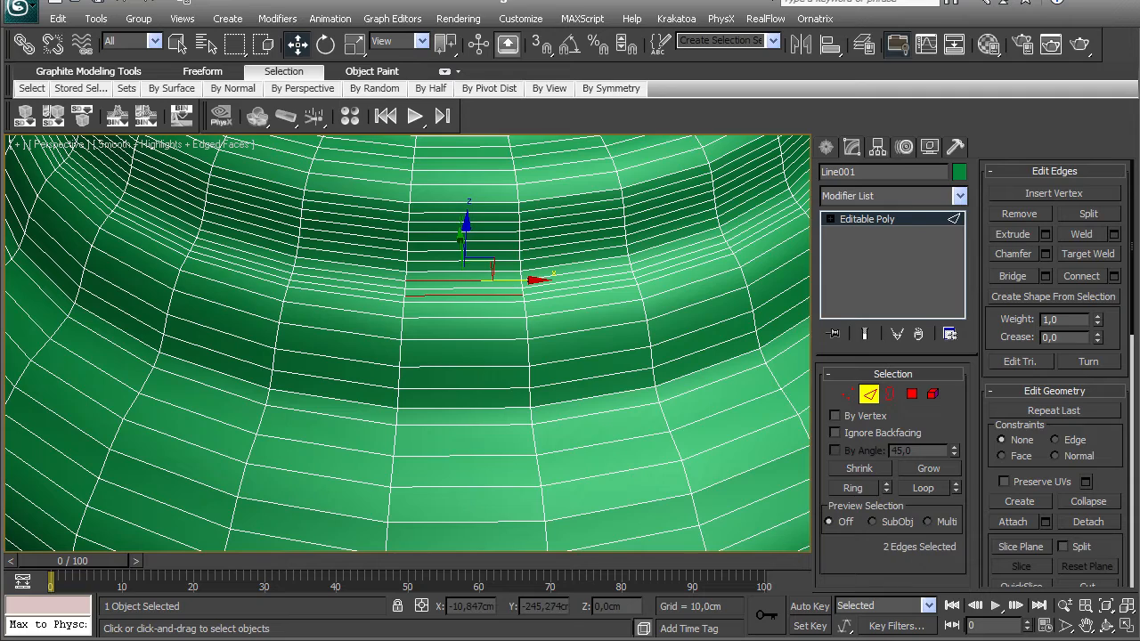
ctrl+click(464, 261)
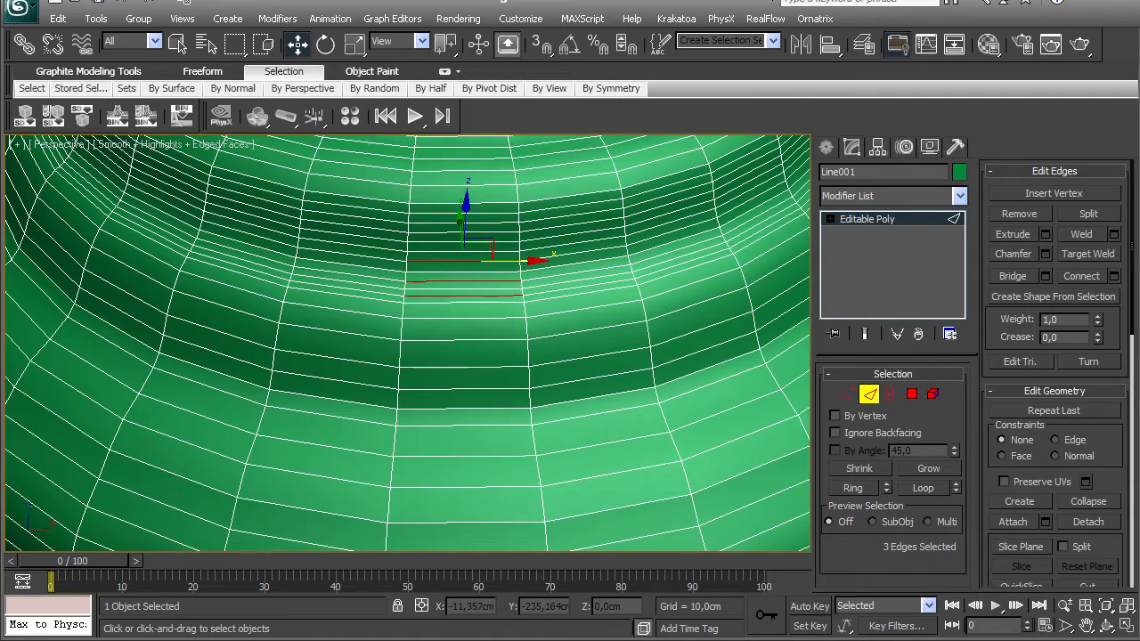
middle_drag(464, 260, 464, 264)
click(924, 489)
key(ctrl+BackSpace)
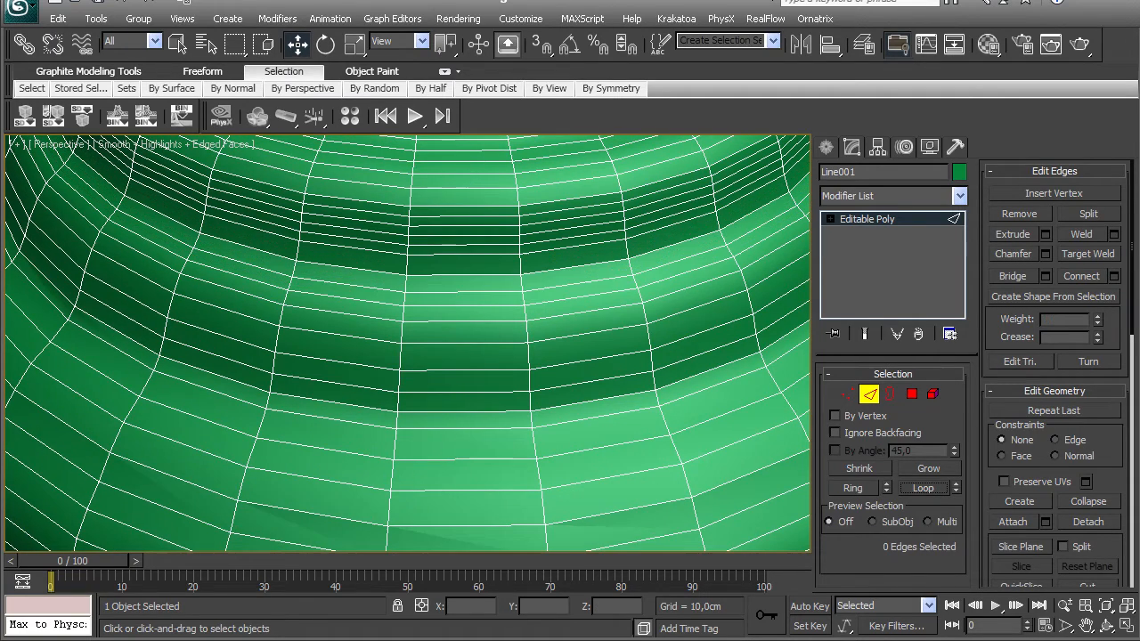
- Thin the dense recess between the base's middle ridges by removing three horizontal edge loops together with their vertices
scroll(446, 348, down, 5)
alt+middle_drag(445, 348, 499, 347)
scroll(356, 303, up, 8)
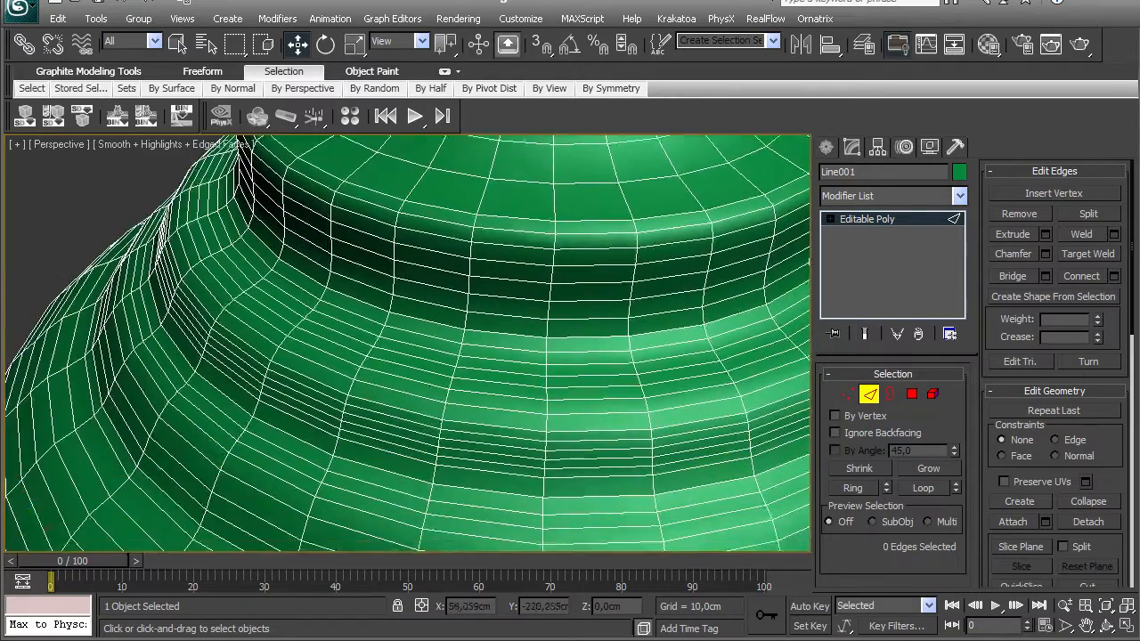
scroll(499, 346, up, 2)
click(399, 472)
ctrl+click(403, 452)
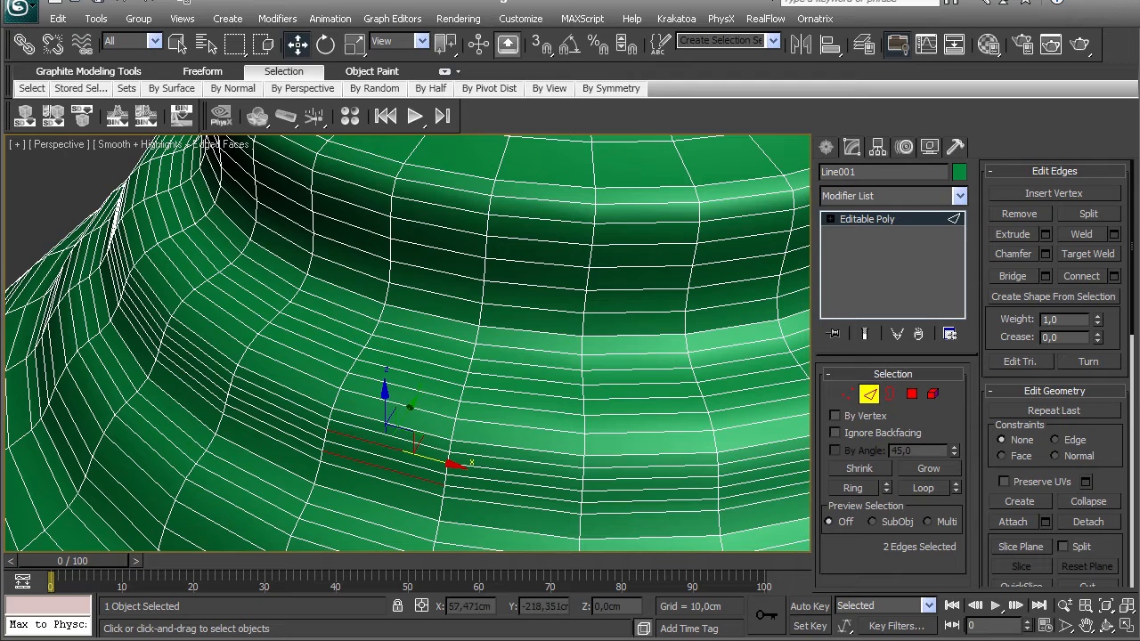
click(924, 488)
key(ctrl+BackSpace)
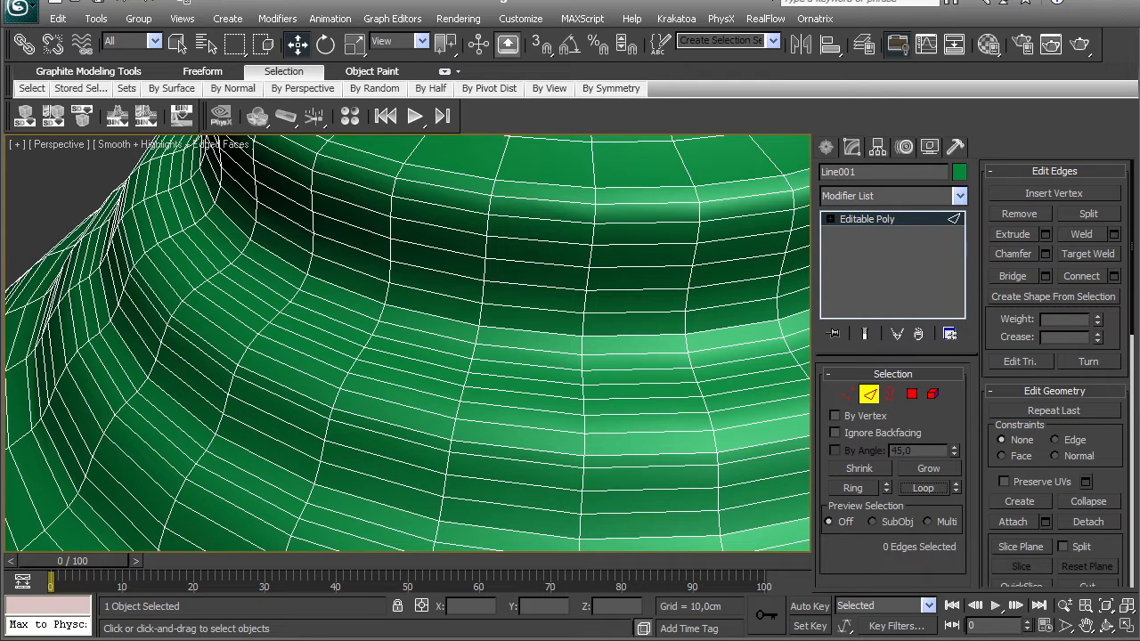
click(392, 439)
click(924, 488)
key(ctrl+BackSpace)
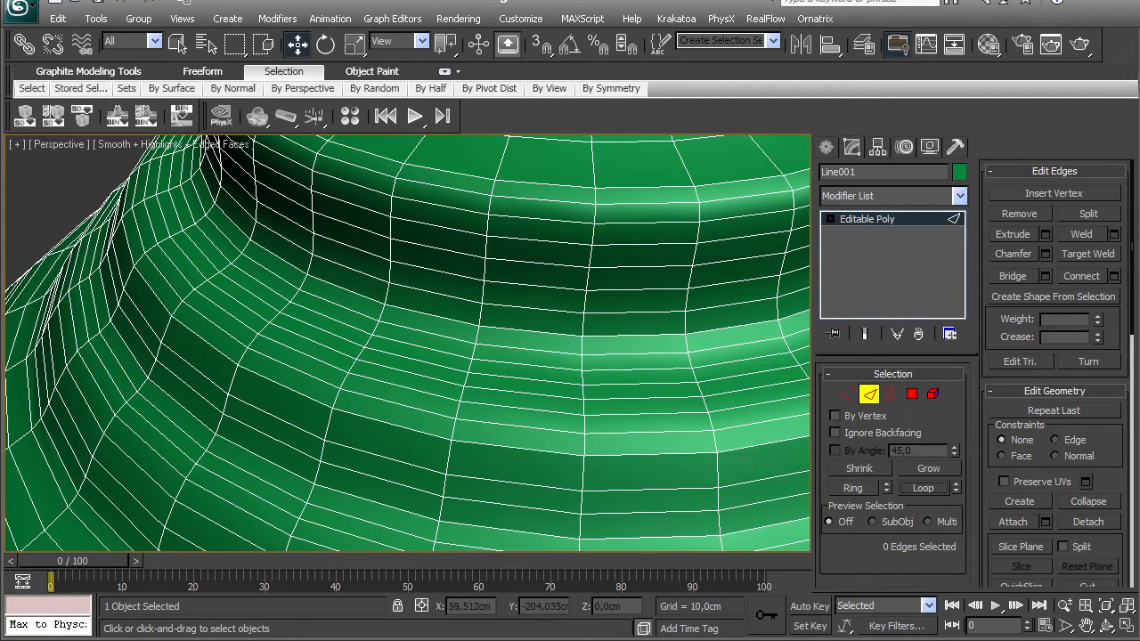
- Using the Edge constraint, slide the full horizontal edge loop in the thinned recess up about 1 cm along the surface
click(388, 458)
click(924, 488)
alt+middle_drag(570, 392, 551, 271)
scroll(557, 330, down, 5)
scroll(552, 285, up, 2)
middle_drag(550, 270, 444, 269)
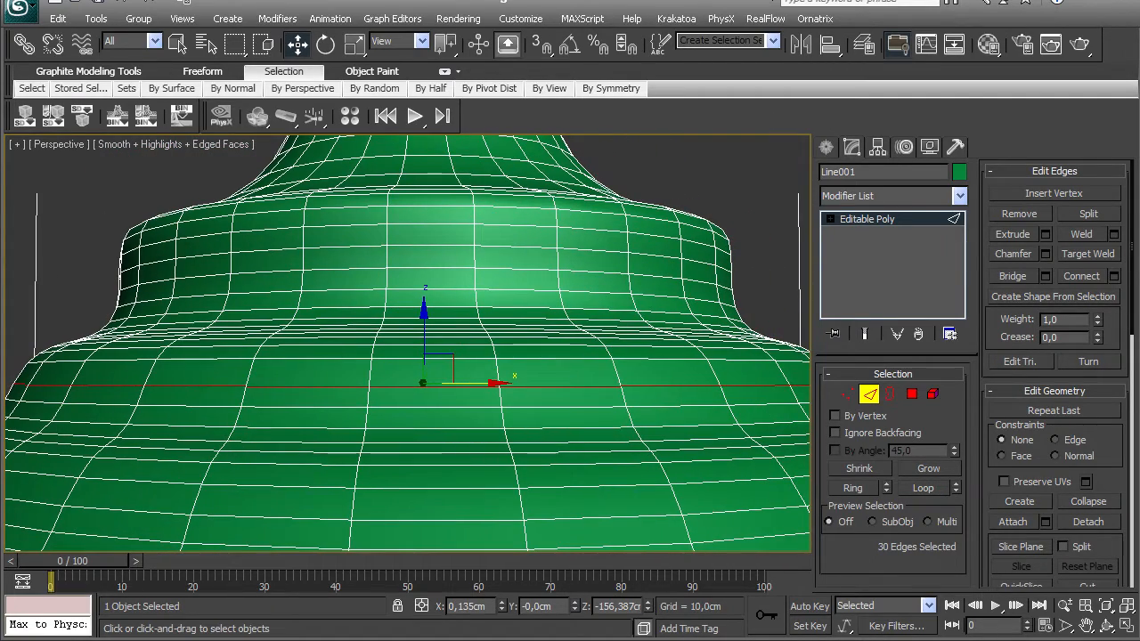
drag(424, 337, 424, 329)
- Slide the next edge loop below up about 0.5 cm and nudge the loop above it slightly back down
click(433, 407)
click(924, 488)
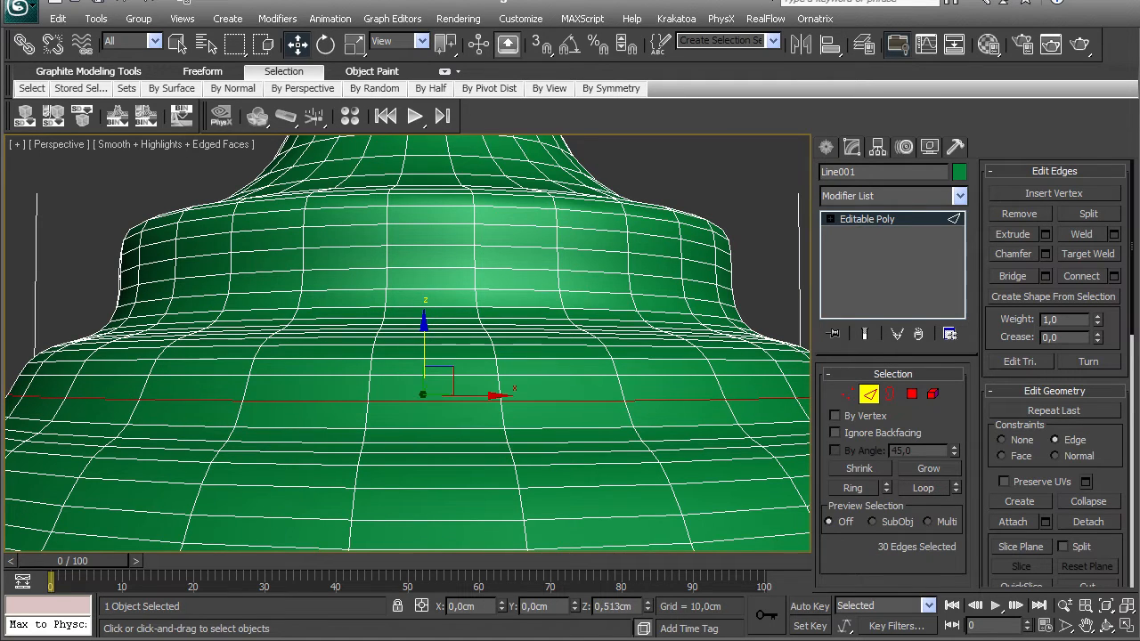
click(406, 374)
click(923, 488)
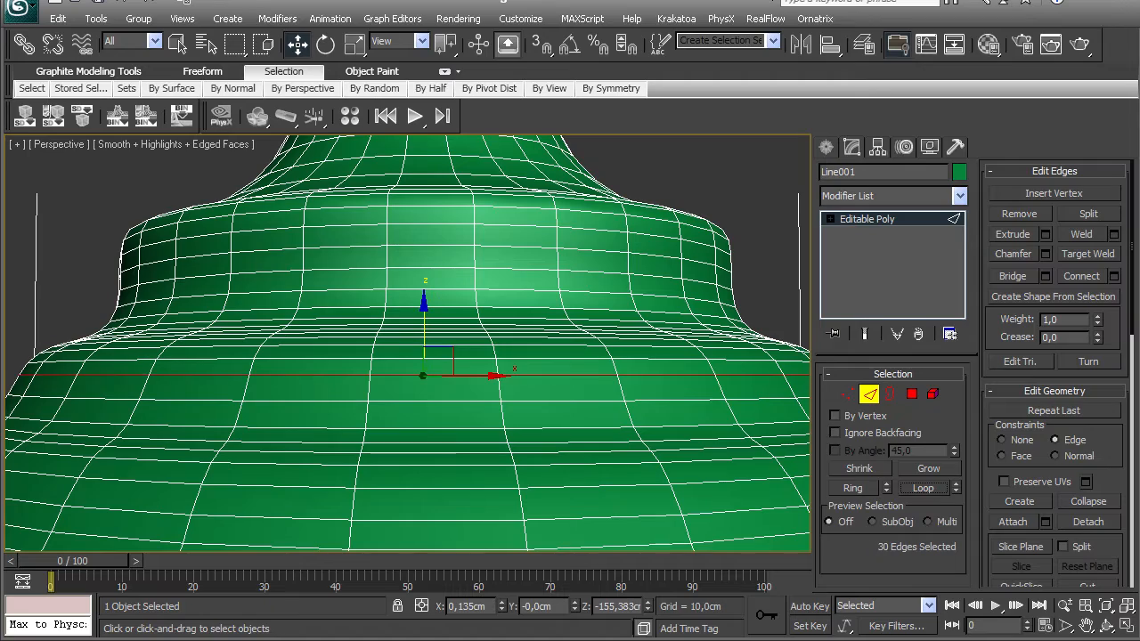
drag(425, 331, 425, 340)
- Turn off the Edge constraint and remove one horizontal edge loop, with its vertices, from the ridge below the recess
alt+middle_drag(425, 340, 432, 418)
scroll(436, 424, up, 4)
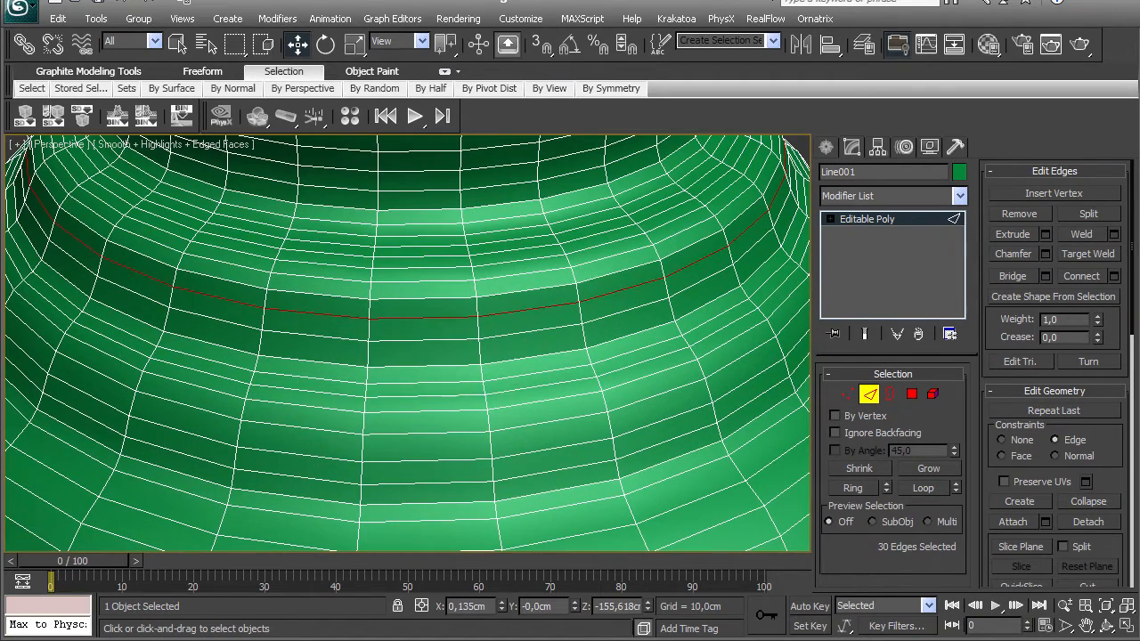
click(431, 397)
key(shift+x)
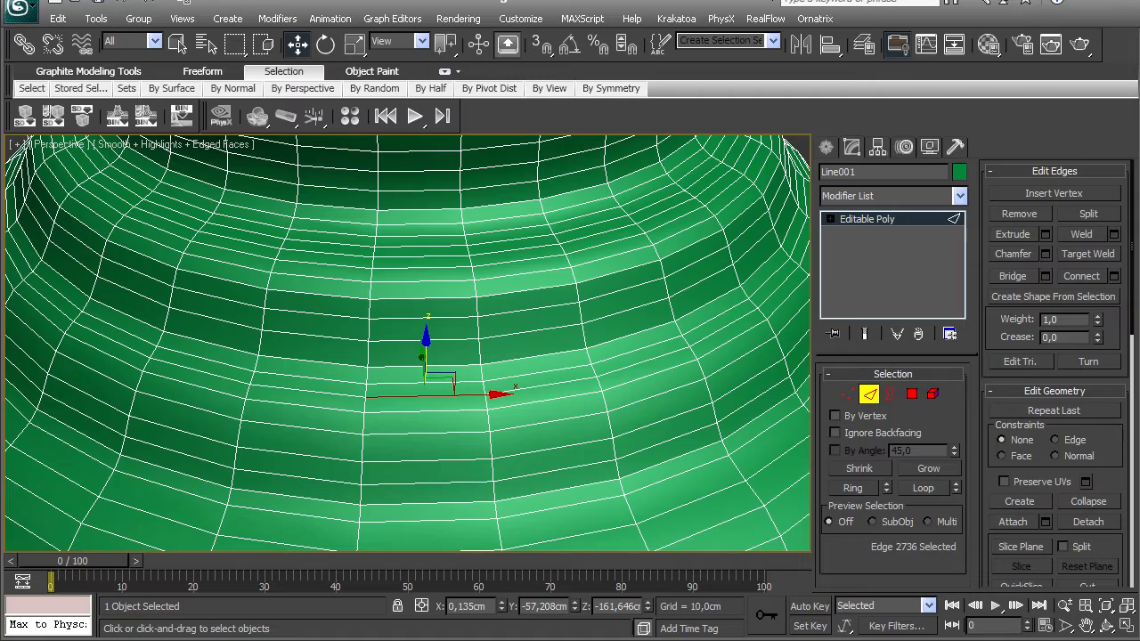
click(923, 488)
key(ctrl+BackSpace)
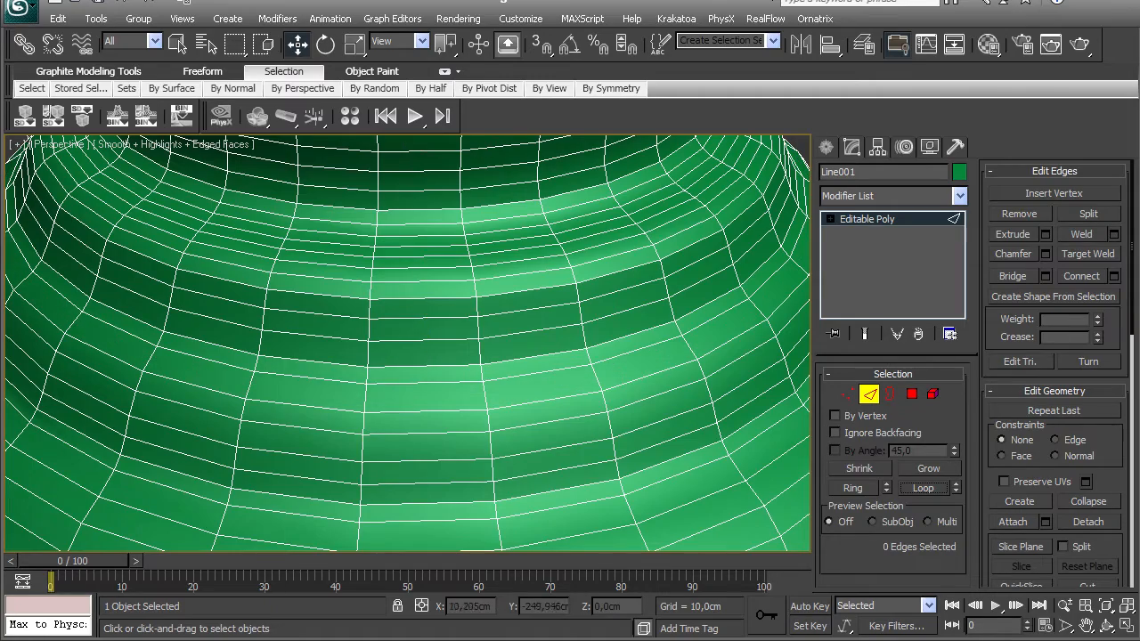
- Examine the edge-loop spacing across the stepped base and up along the candlestick's stem
click(427, 434)
alt+middle_drag(428, 434, 417, 468)
scroll(408, 344, down, 5)
scroll(408, 344, up, 3)
scroll(408, 343, down, 3)
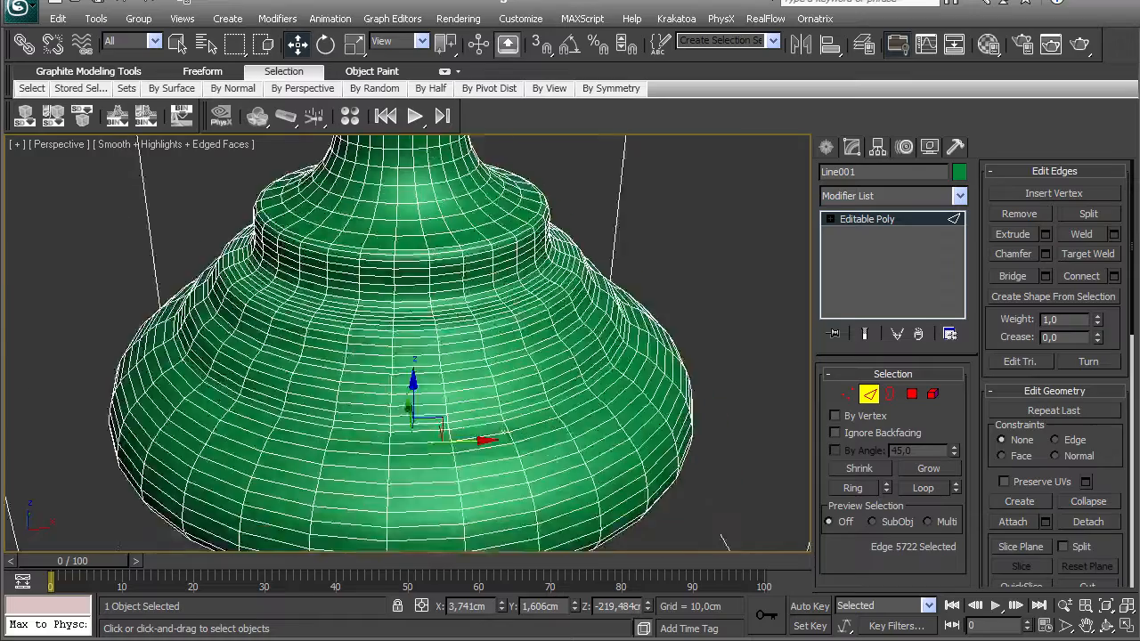
scroll(408, 344, up, 4)
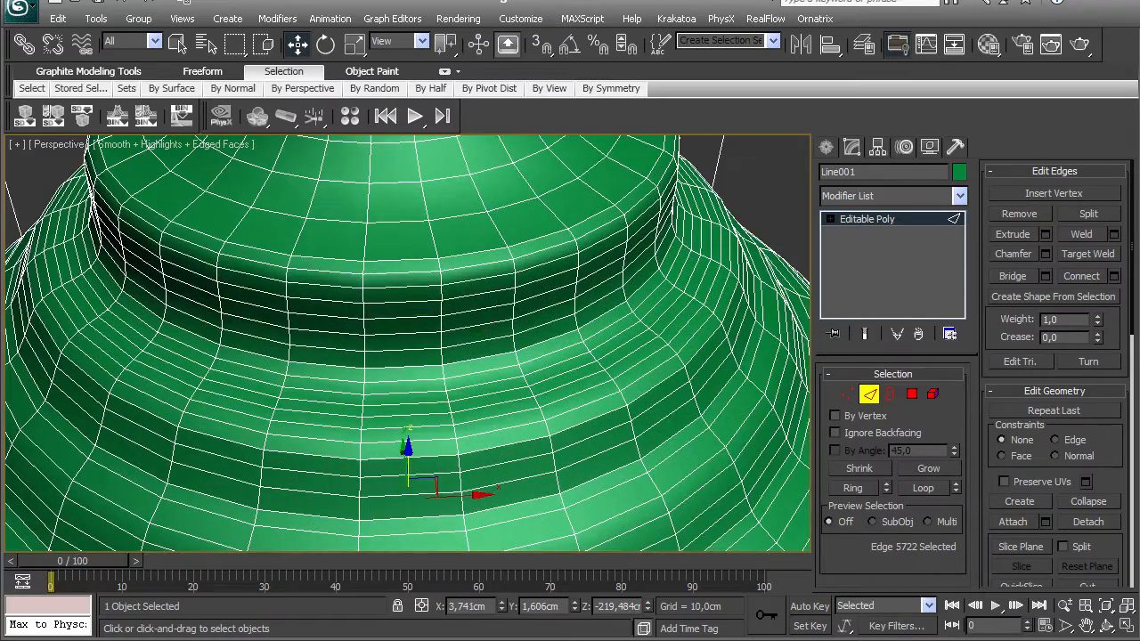
click(413, 336)
alt+middle_drag(414, 336, 408, 303)
scroll(408, 344, up, 2)
scroll(408, 344, down, 4)
alt+middle_drag(408, 343, 408, 423)
scroll(408, 343, up, 2)
scroll(408, 344, down, 4)
middle_drag(401, 307, 392, 378)
scroll(408, 343, down, 3)
scroll(408, 344, up, 4)
scroll(408, 343, up, 2)
middle_drag(392, 446, 396, 231)
alt+middle_drag(396, 356, 387, 330)
scroll(408, 344, up, 2)
middle_drag(383, 188, 396, 499)
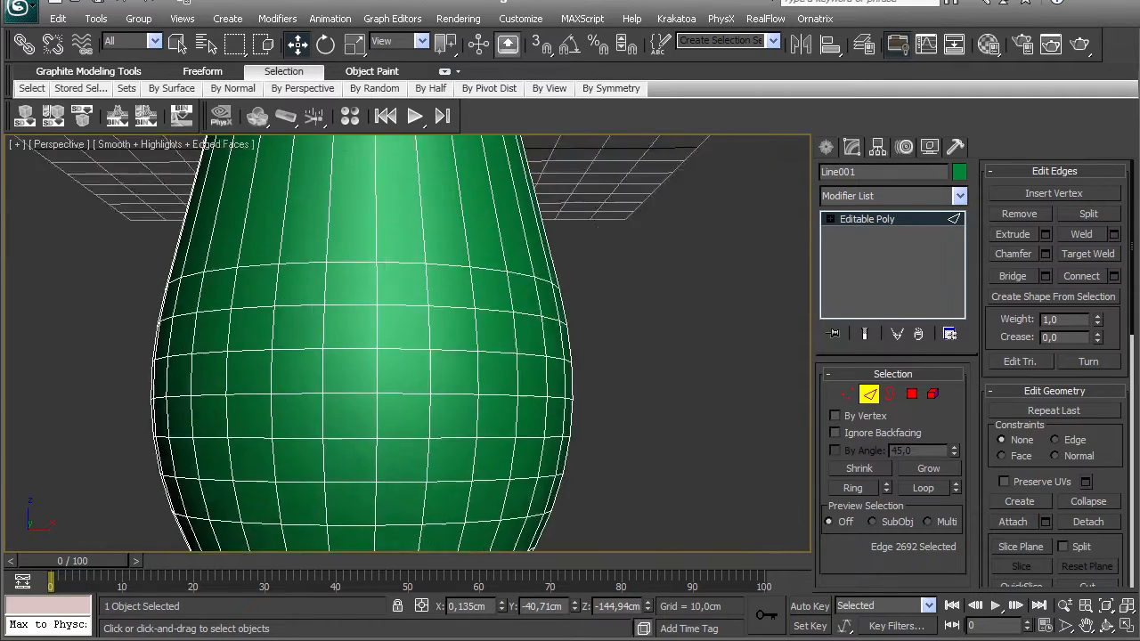
- Connect the ring of long vertical edges above the stem's bulb with 5 segments
scroll(385, 297, down, 4)
click(393, 296)
key(alt+r)
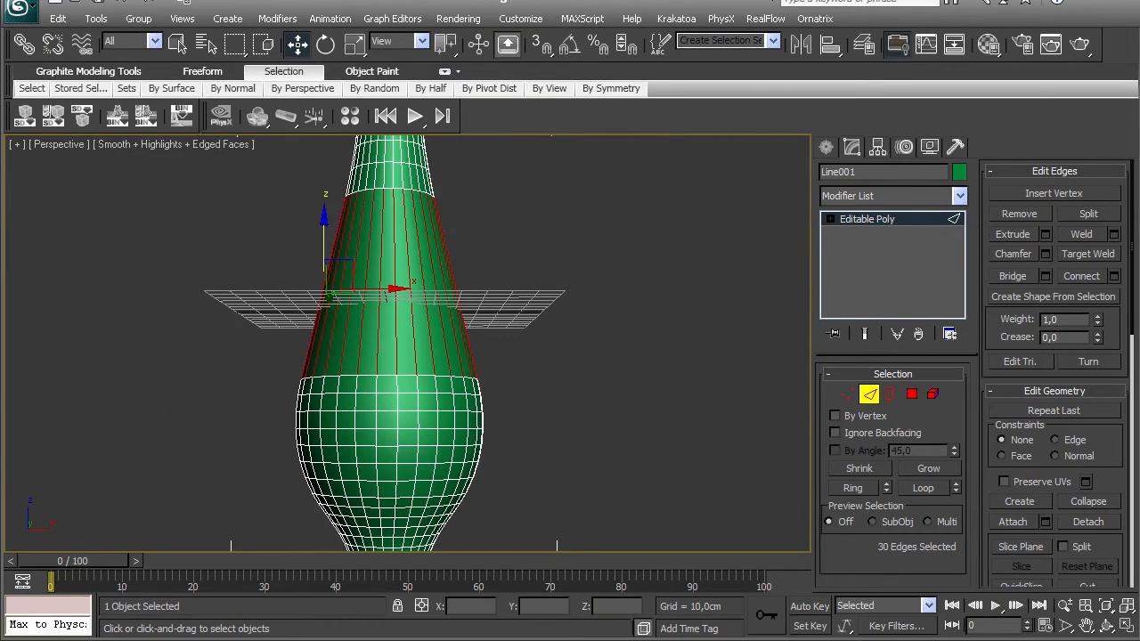
click(1115, 276)
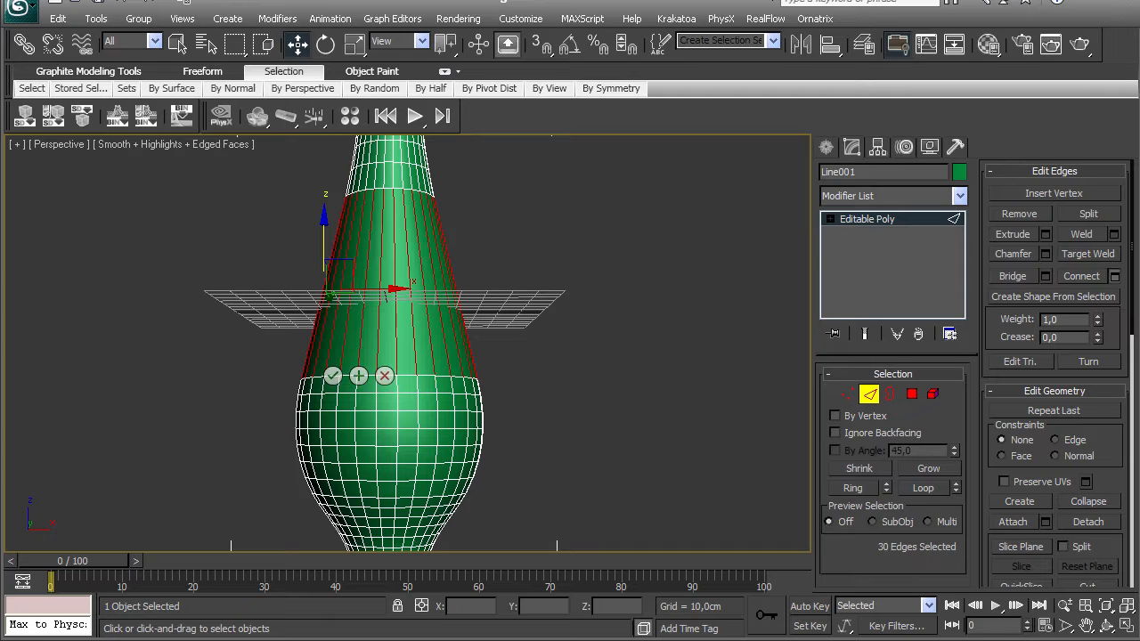
click(341, 299)
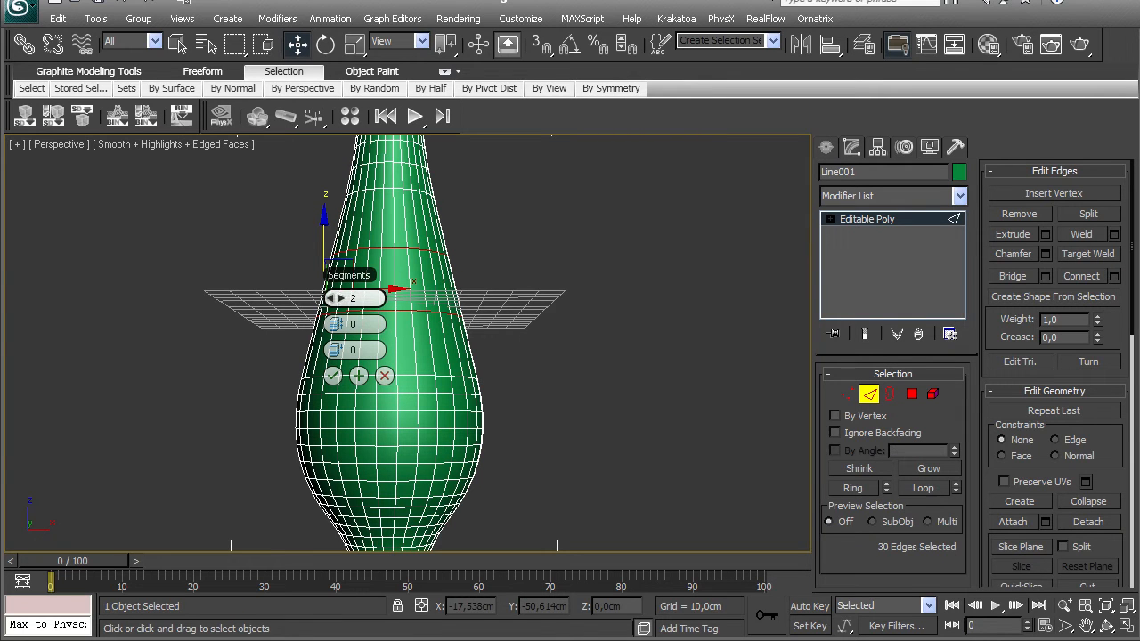
click(341, 298)
click(341, 299)
click(341, 298)
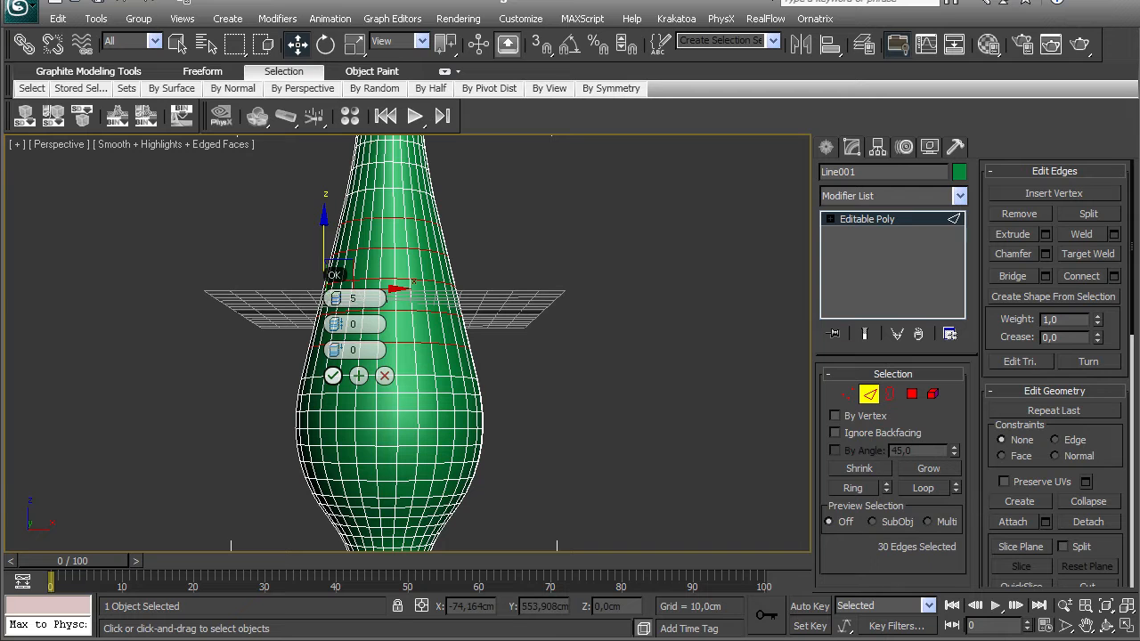
click(341, 298)
click(334, 376)
- Select three alternating horizontal edge loops around the narrow neck above the base and remove them with their vertices
middle_drag(389, 401, 400, 201)
scroll(403, 267, up, 4)
middle_drag(405, 356, 398, 201)
click(383, 406)
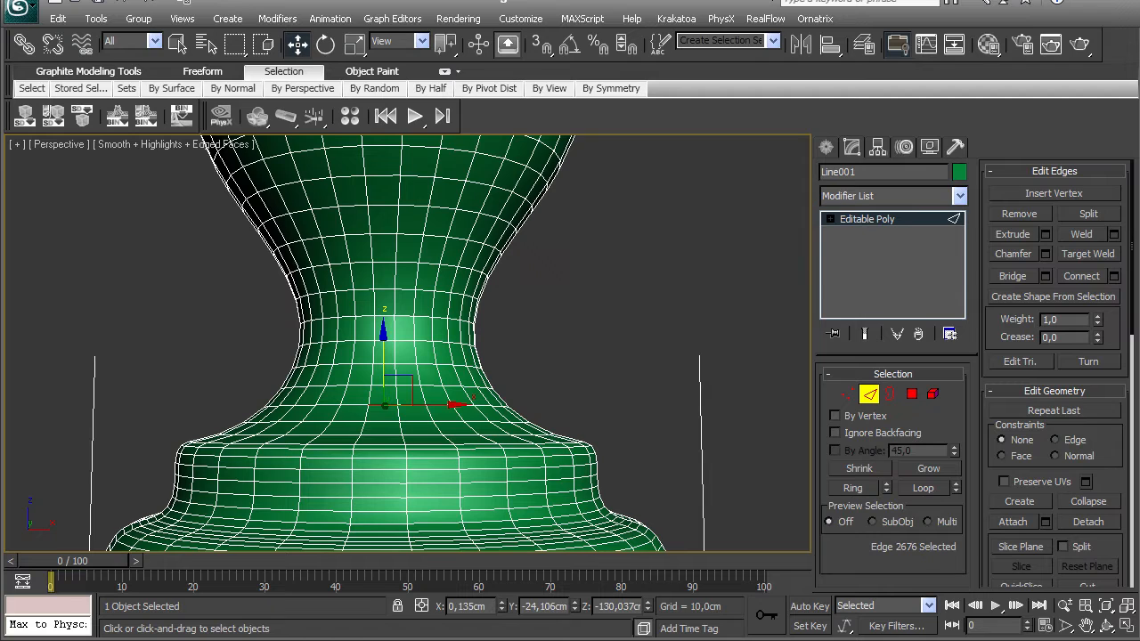
ctrl+click(385, 364)
ctrl+click(383, 316)
ctrl+click(384, 264)
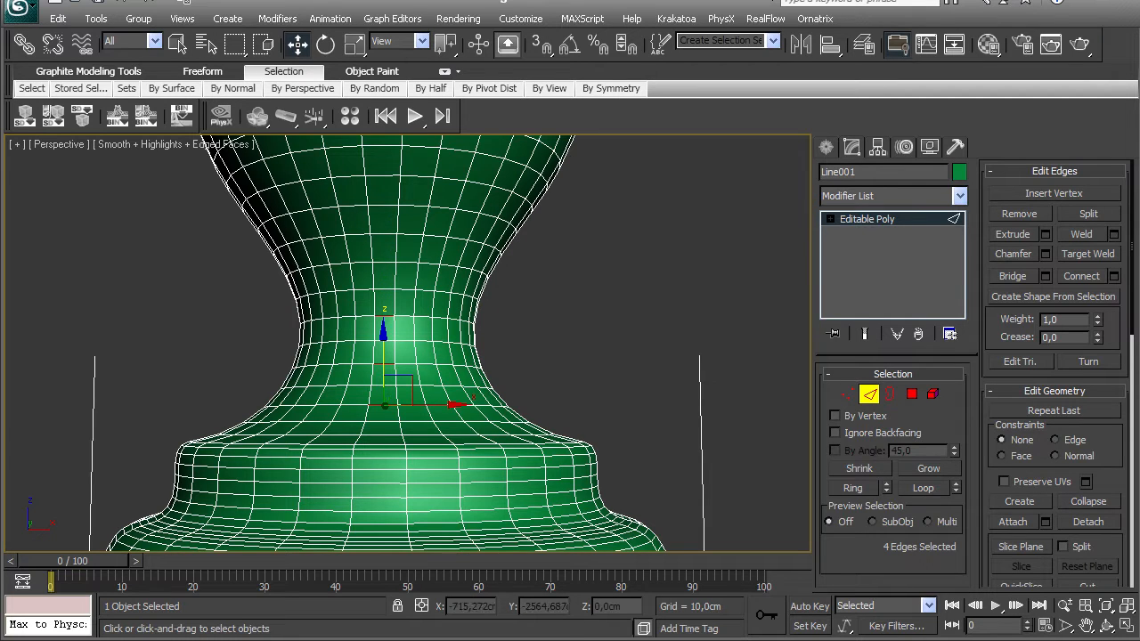
key(ctrl+z)
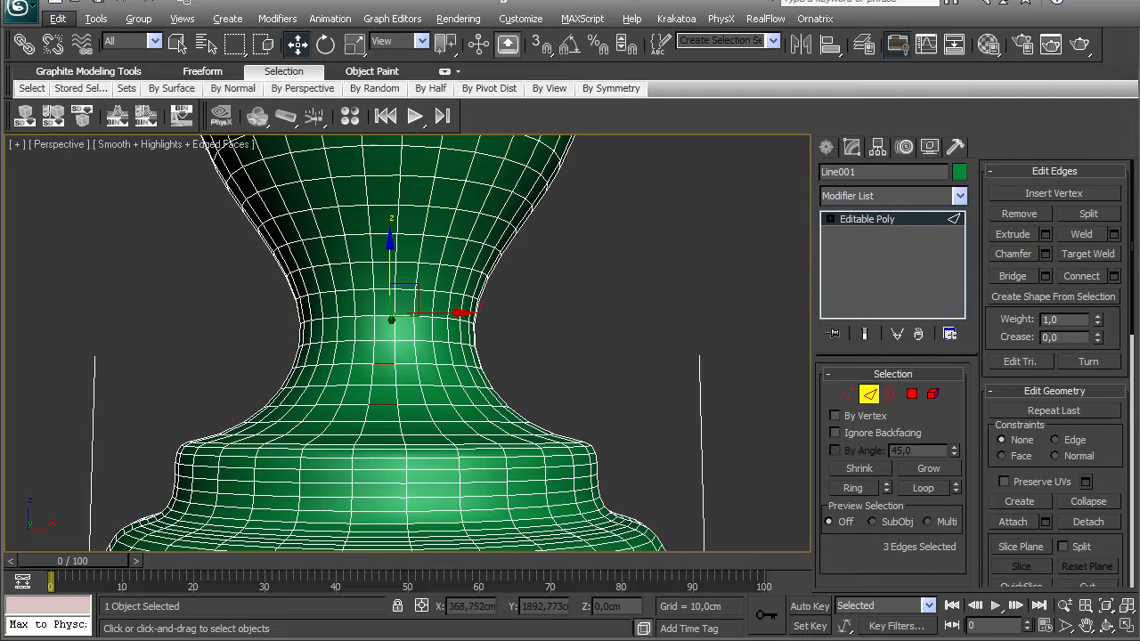
key(ctrl+z)
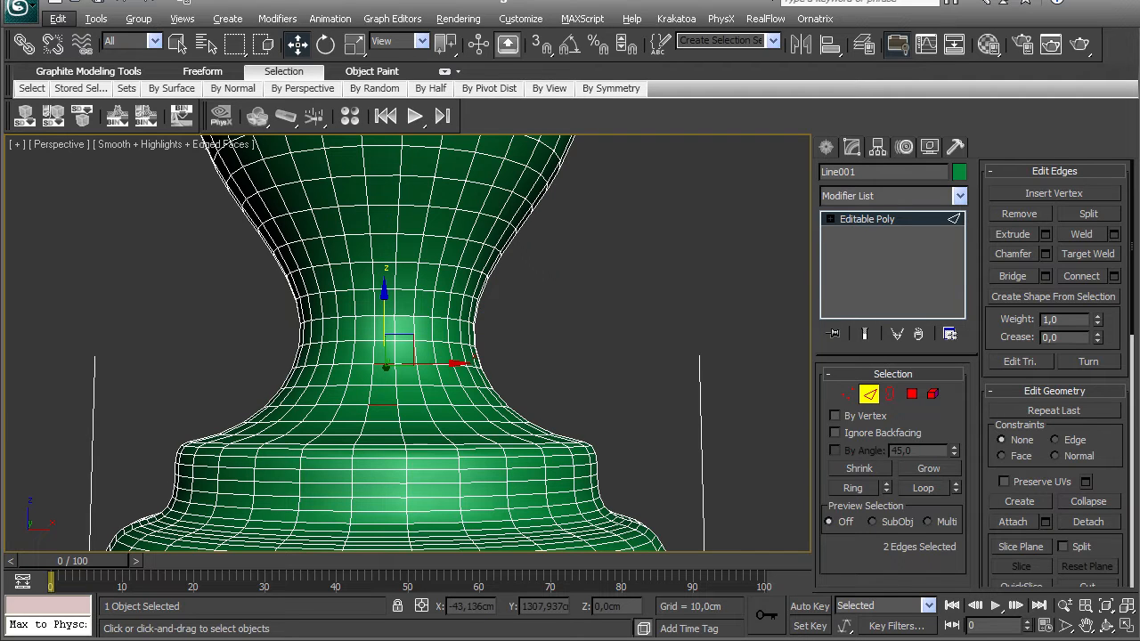
key(ctrl+y)
key(ctrl+z)
key(ctrl+z)
key(ctrl+y)
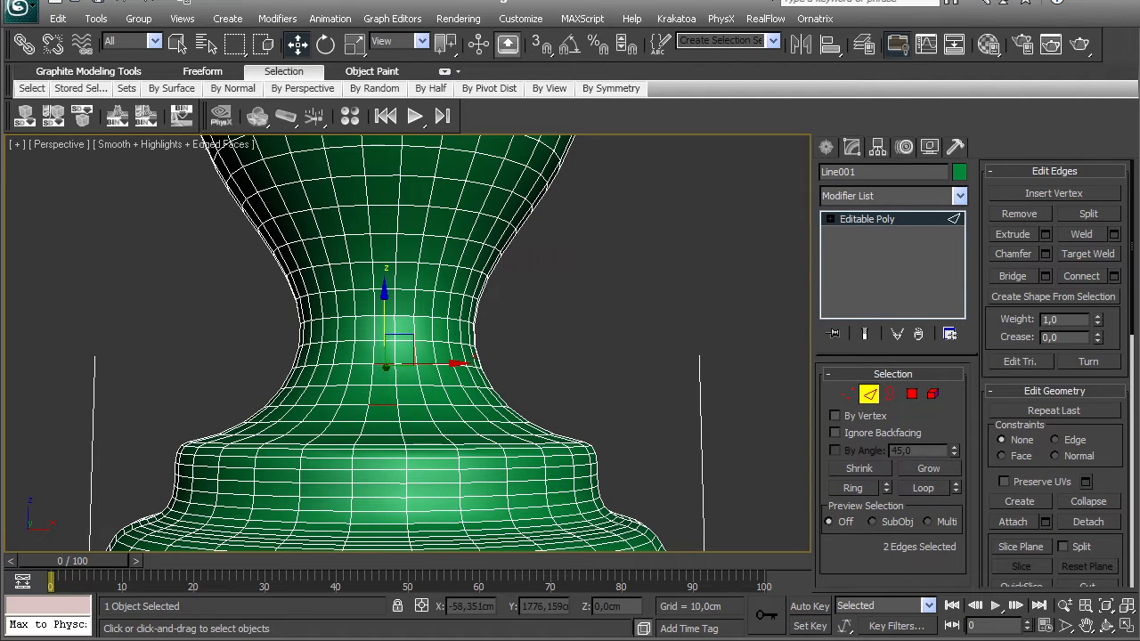
key(ctrl+y)
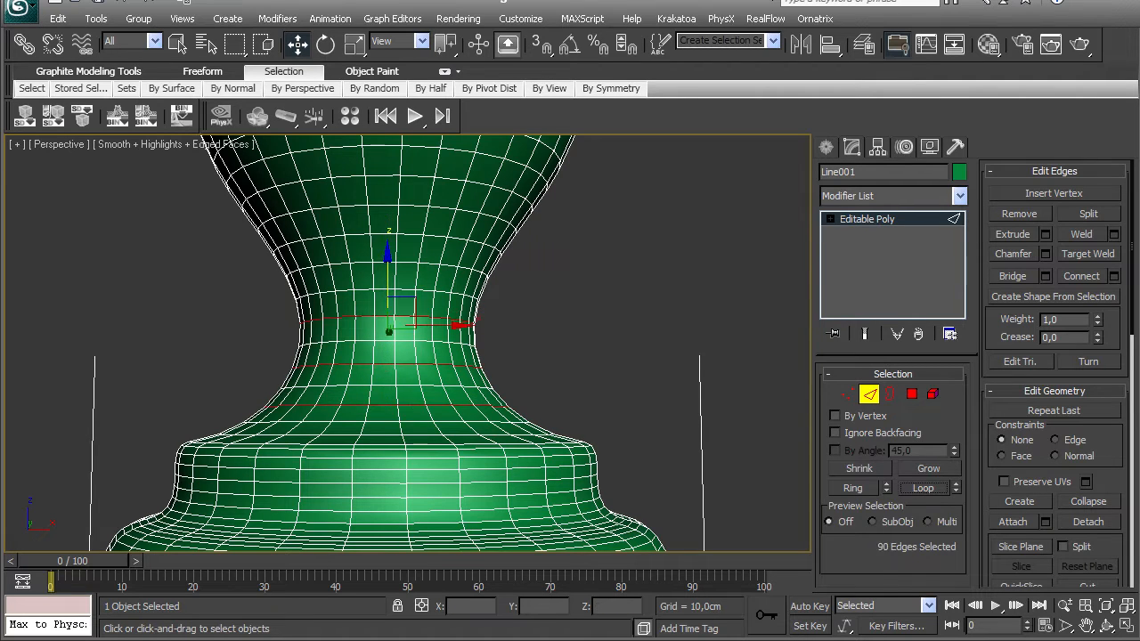
key(ctrl+d)
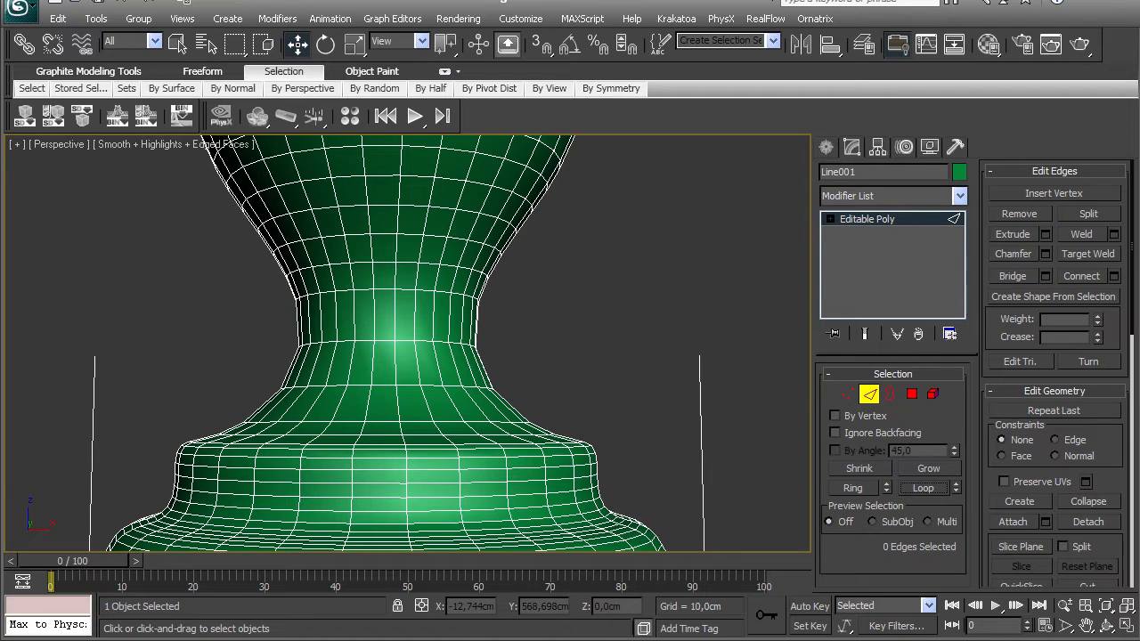
- Remove three alternating horizontal edge loops, with their vertices, from the tapered lower part of the bulb above the neck
click(384, 263)
ctrl+click(385, 206)
click(923, 488)
key(ctrl+d)
scroll(396, 161, down, 6)
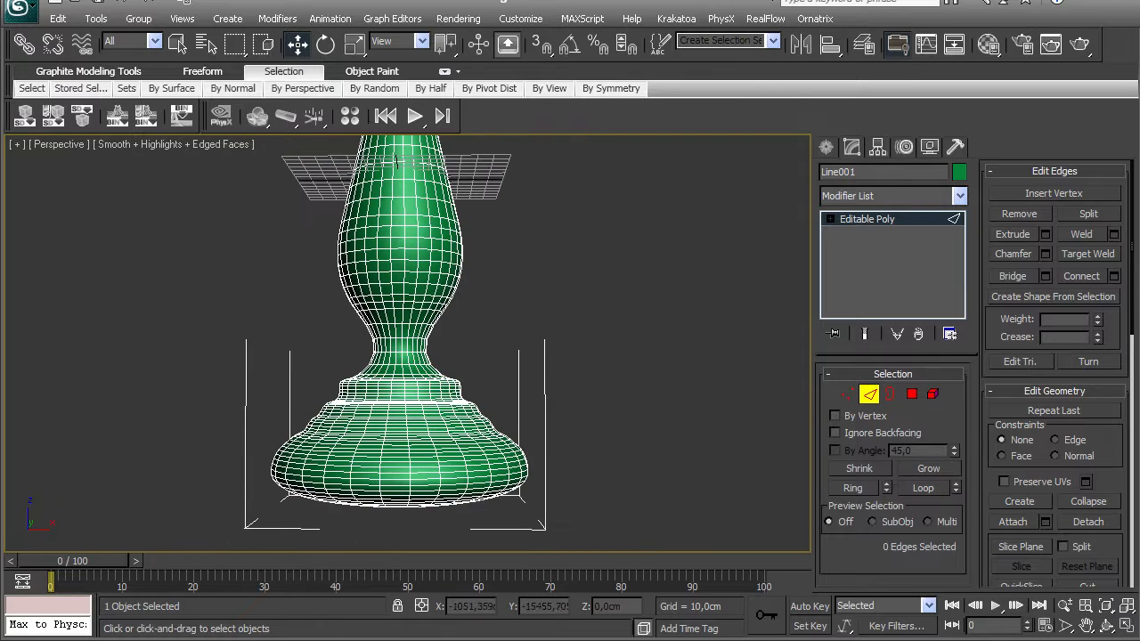
scroll(396, 161, up, 6)
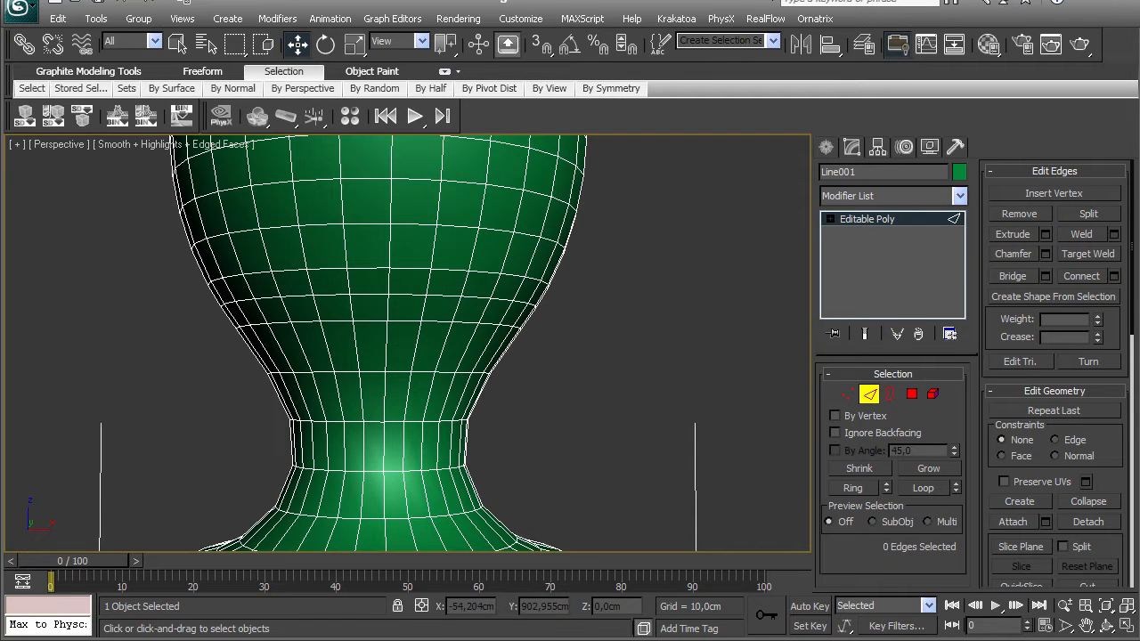
click(374, 294)
key(alt+l)
key(ctrl+d)
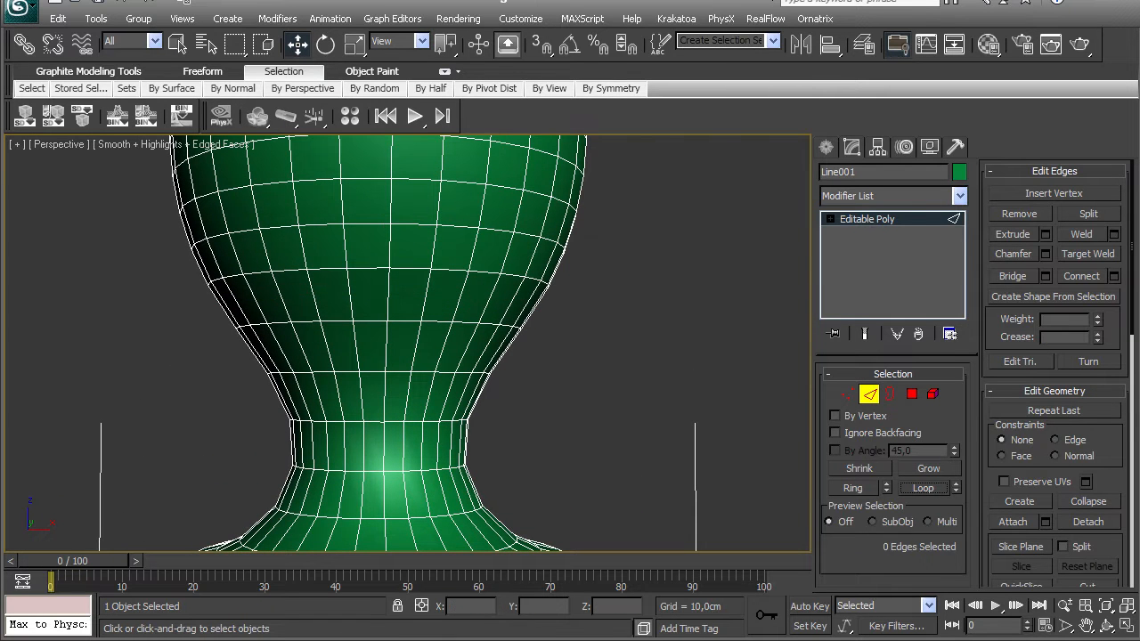
- Remove one more horizontal edge loop, with its vertices, from the lower half of the bulb
middle_drag(396, 267, 393, 343)
click(374, 312)
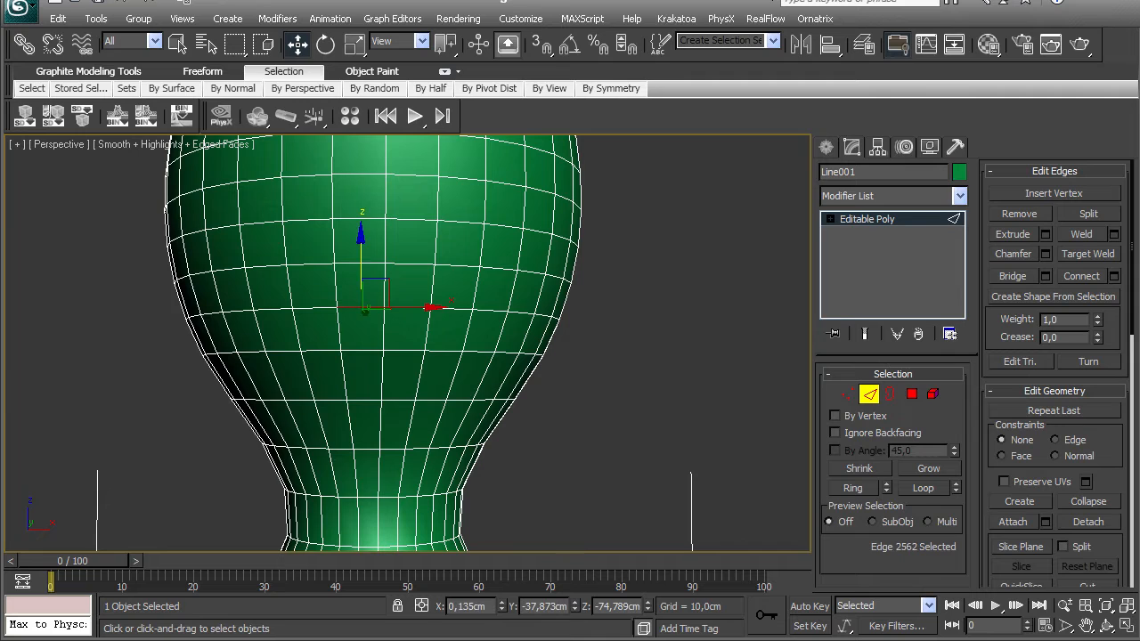
click(923, 488)
key(ctrl+BackSpace)
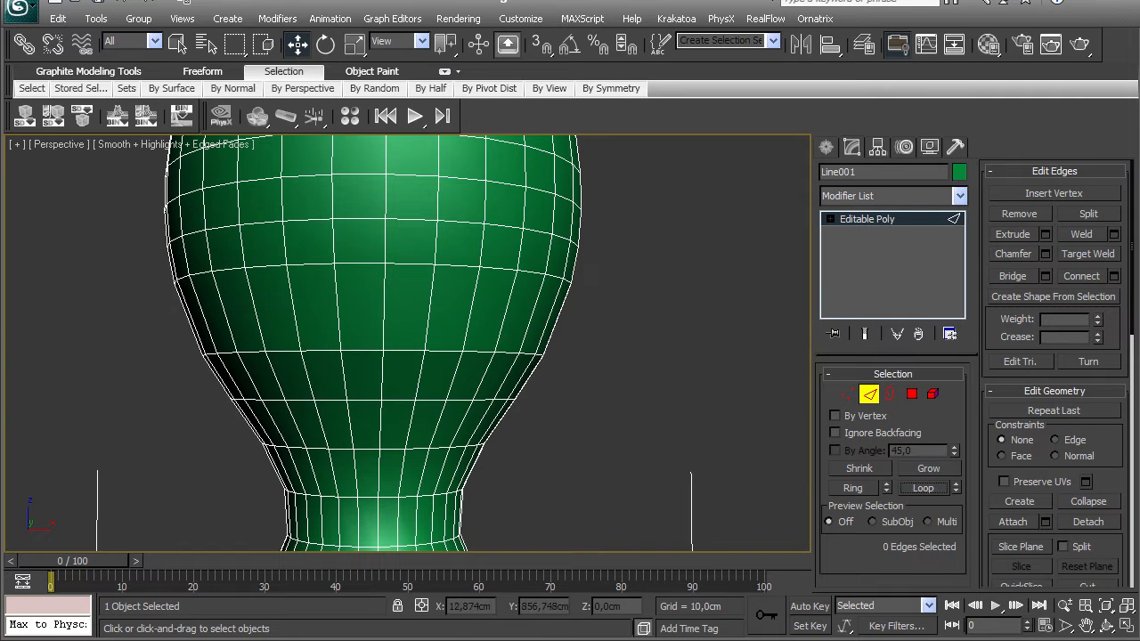
- Using the Edge constraint, slide the edge loop above the widened gap on the bulb down about 3.9 cm
click(410, 264)
click(923, 489)
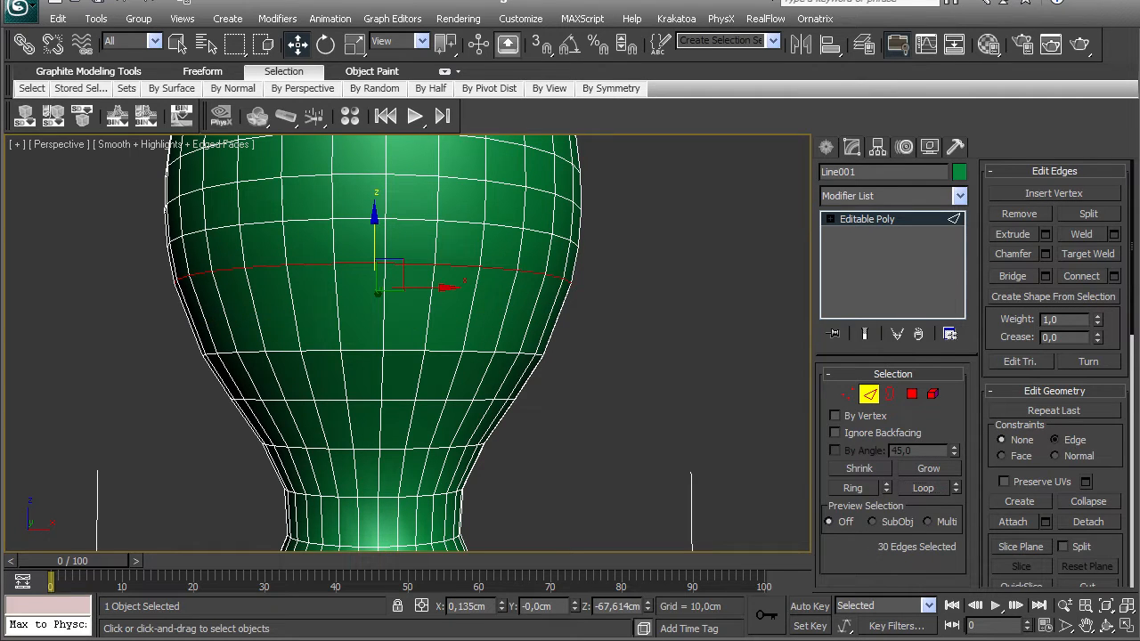
drag(375, 237, 375, 261)
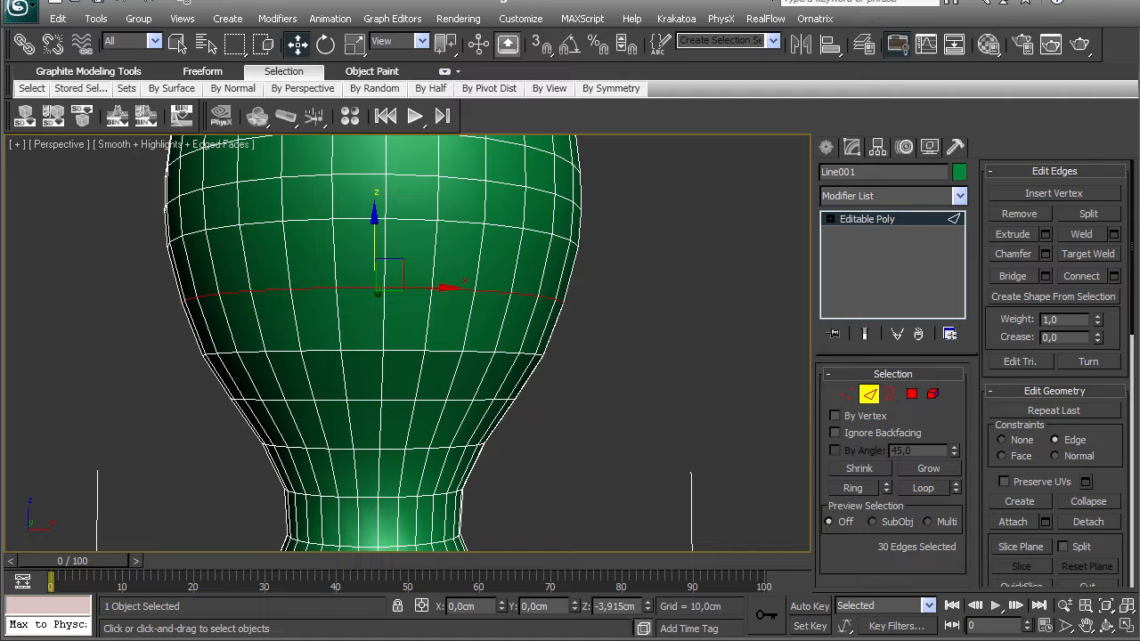
- Select the full horizontal edge loop around the widest part of the bulb and slide it slightly down along the surface
middle_drag(376, 261, 355, 366)
click(341, 327)
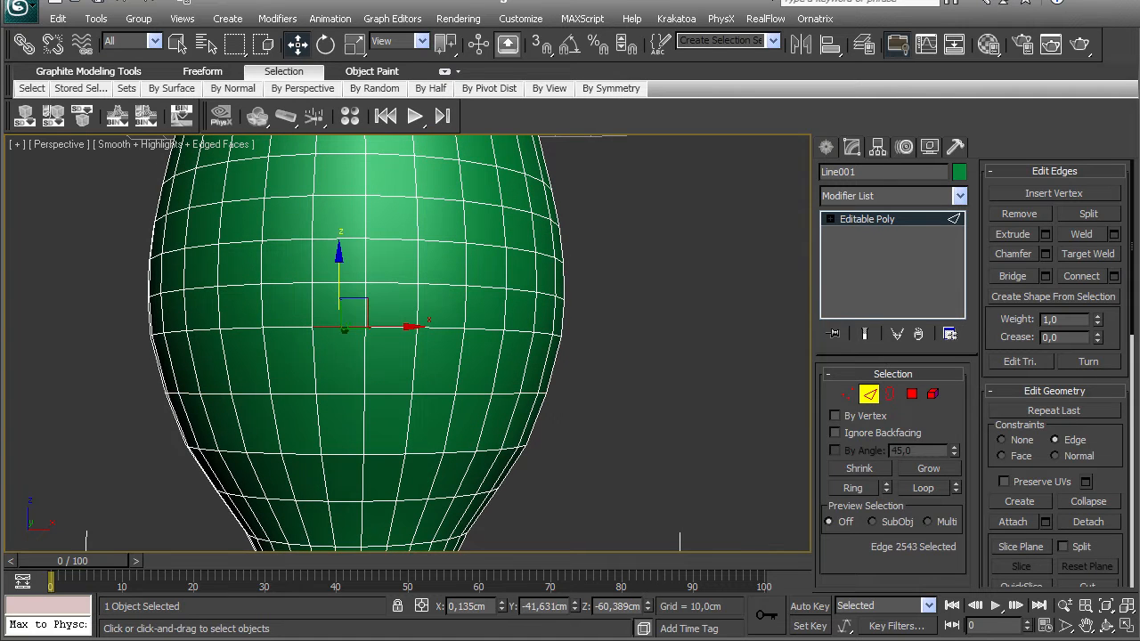
click(923, 488)
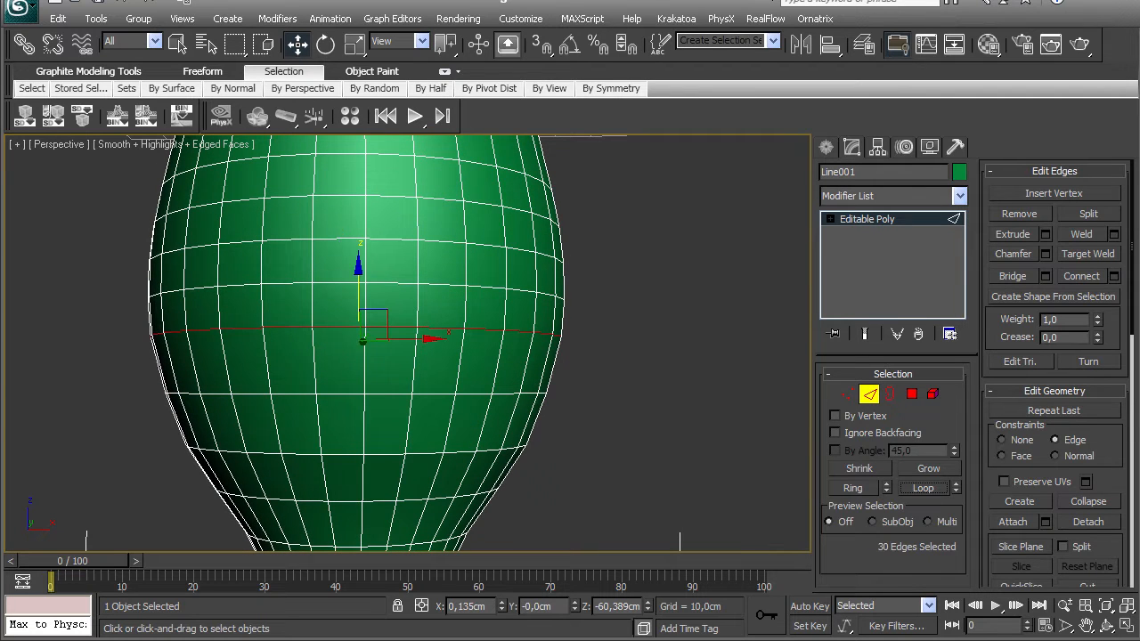
middle_drag(359, 307, 347, 380)
- Select the horizontal edge loop above the closely spaced loops on the bulb's upper half and slide it up about 2.8 cm
click(324, 321)
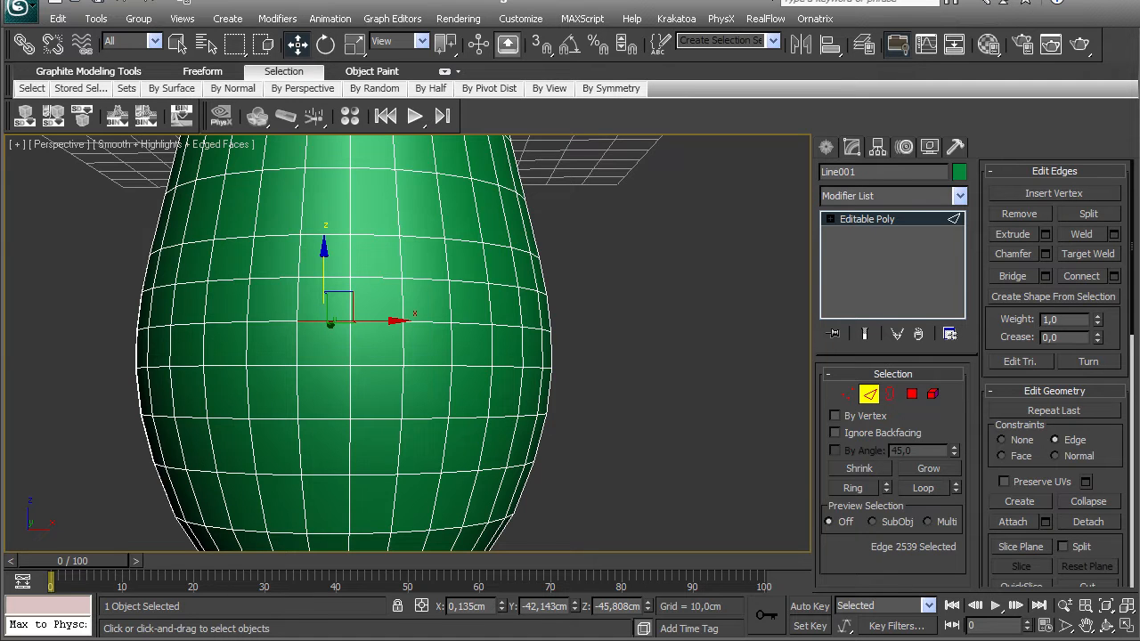
scroll(318, 232, down, 5)
scroll(318, 231, up, 3)
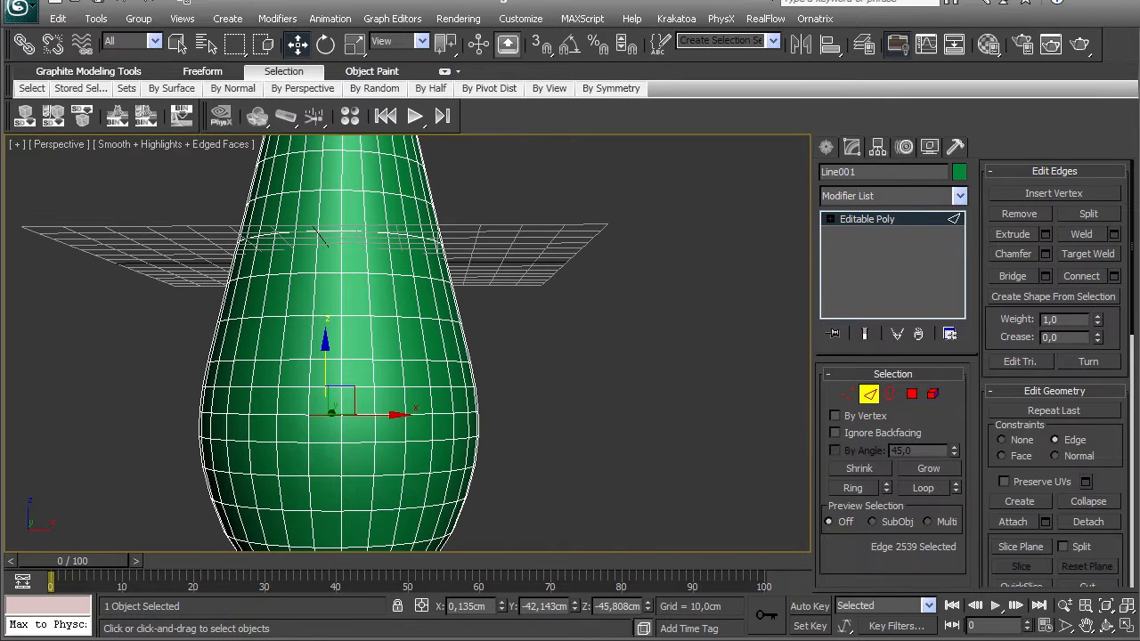
click(333, 359)
click(922, 489)
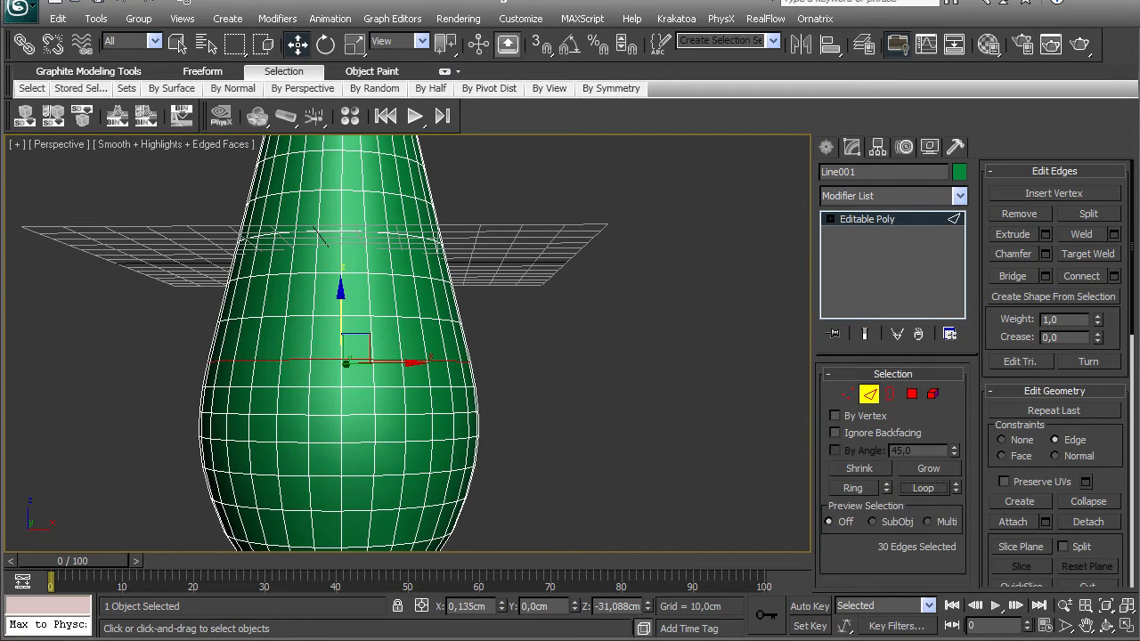
drag(341, 312, 342, 301)
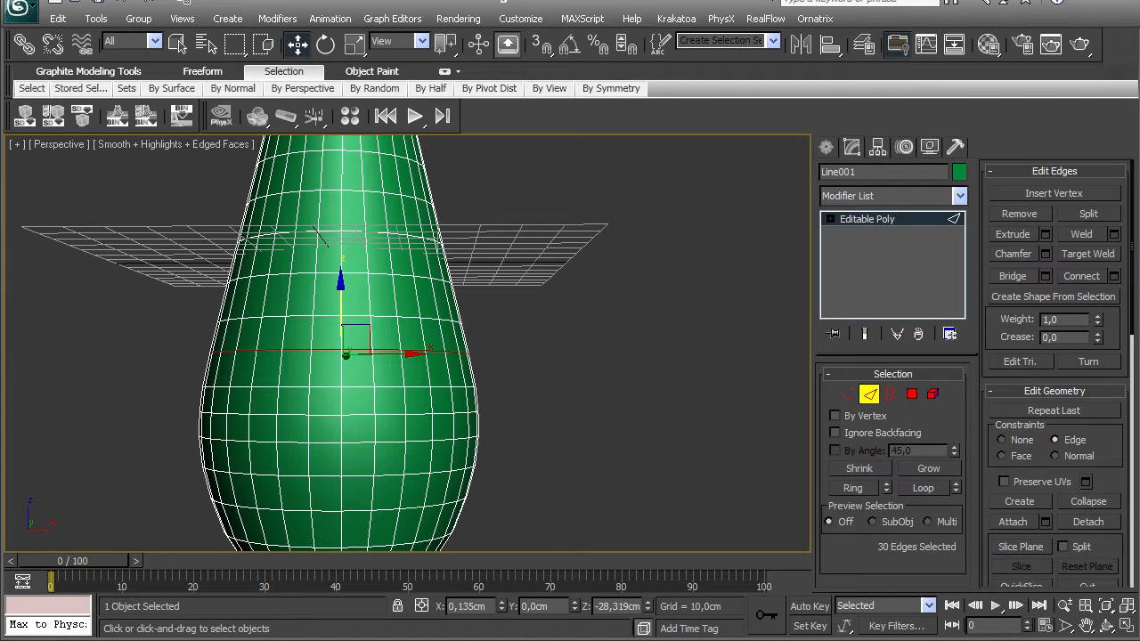
- Select the next two edge loops below in turn and slide them along the bulb to even out the spacing
click(296, 387)
click(923, 488)
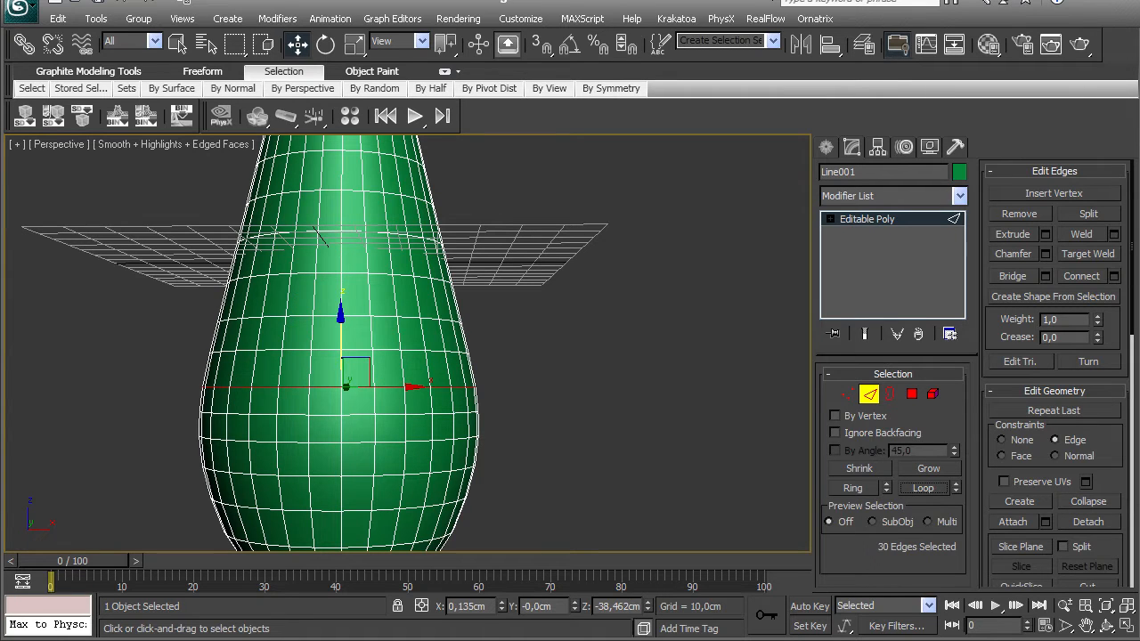
drag(340, 312, 341, 338)
click(325, 415)
click(923, 488)
- Select four alternating horizontal edge loops on the underside of the ring below the upper bulb and remove them with their vertices
mouse_move(341, 338)
middle_down()
mouse_move(317, 258)
mouse_move(329, 223)
mouse_move(328, 416)
middle_up()
scroll(317, 257, down, 3)
scroll(329, 223, up, 3)
middle_drag(331, 214, 313, 472)
middle_drag(315, 241, 613, 180)
scroll(326, 392, up, 5)
scroll(613, 180, up, 2)
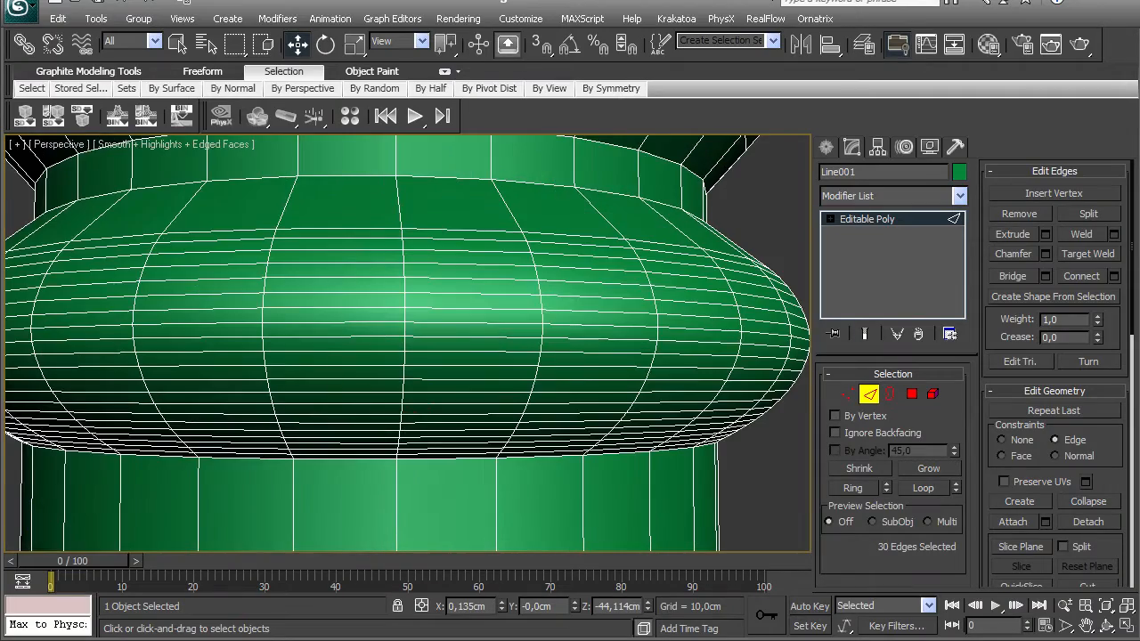
click(338, 414)
scroll(338, 415, down, 4)
alt+middle_drag(338, 414, 344, 361)
scroll(343, 361, up, 2)
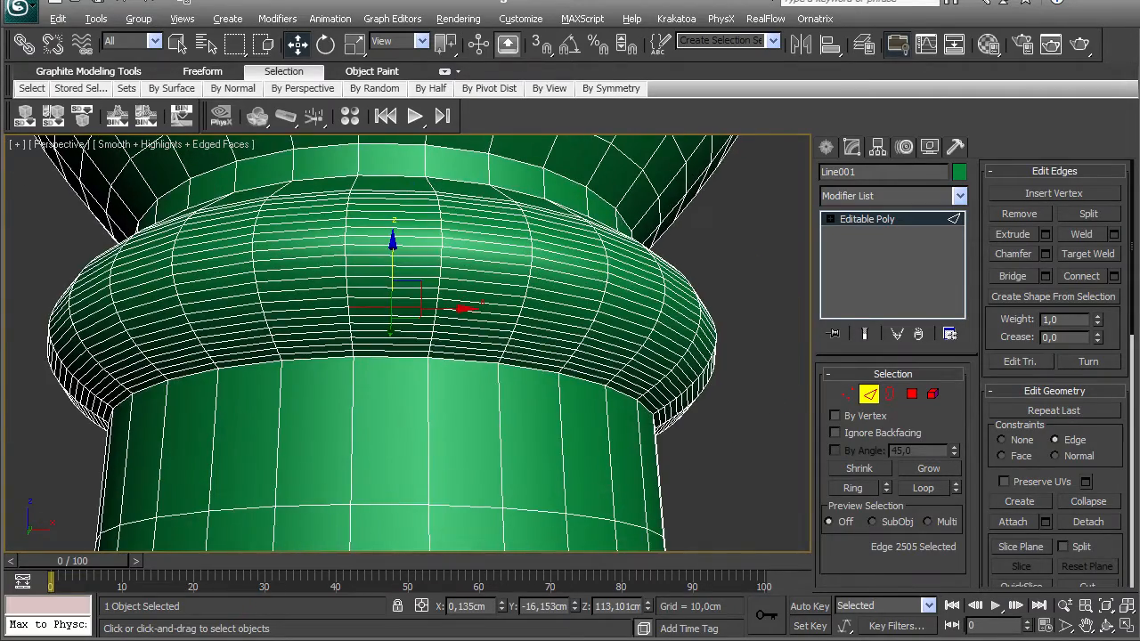
scroll(402, 337, up, 3)
click(385, 358)
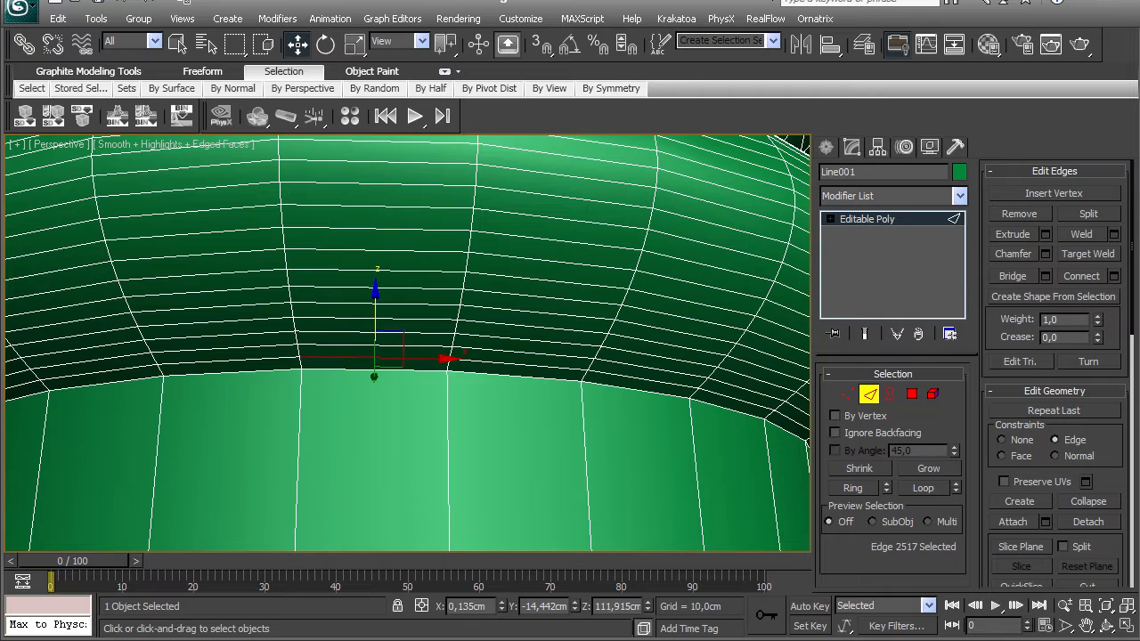
ctrl+click(385, 334)
ctrl+click(384, 304)
ctrl+click(385, 271)
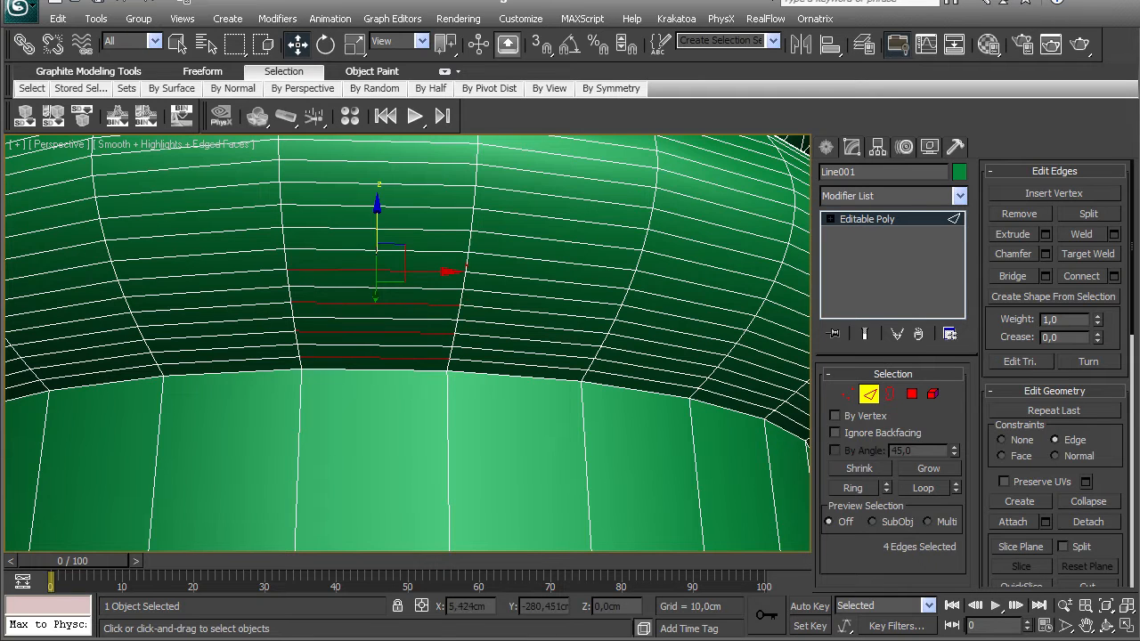
click(924, 488)
key(ctrl+BackSpace)
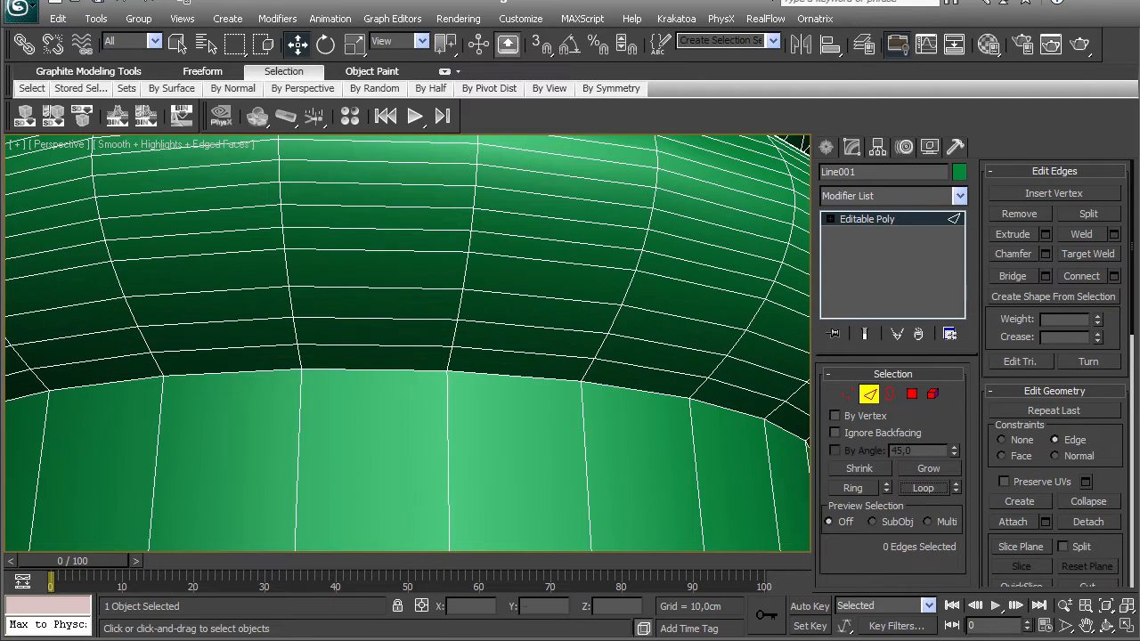
- Remove three more alternating horizontal edge loops, with their vertices, higher up the lower half of the ring
click(385, 228)
ctrl+click(386, 184)
ctrl+click(386, 141)
scroll(387, 142, down, 4)
scroll(392, 277, up, 4)
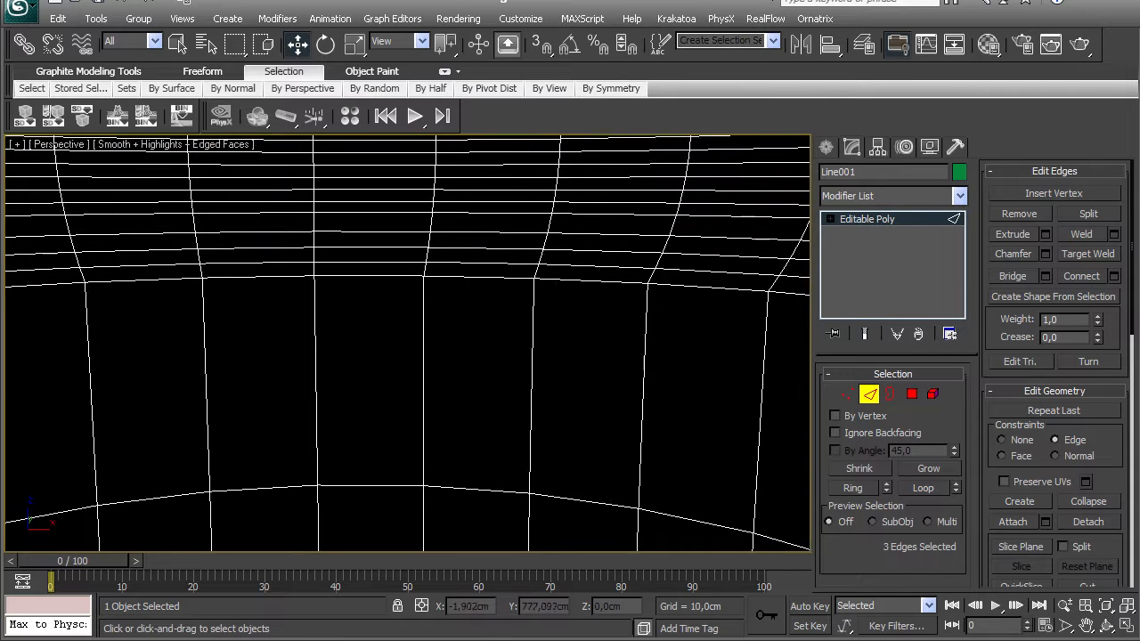
scroll(392, 276, down, 1)
alt+middle_drag(392, 276, 389, 330)
click(923, 488)
key(ctrl+BackSpace)
- Remove three alternating edge loops across the ring's outer face and one more near its upper edge, with their vertices
click(335, 302)
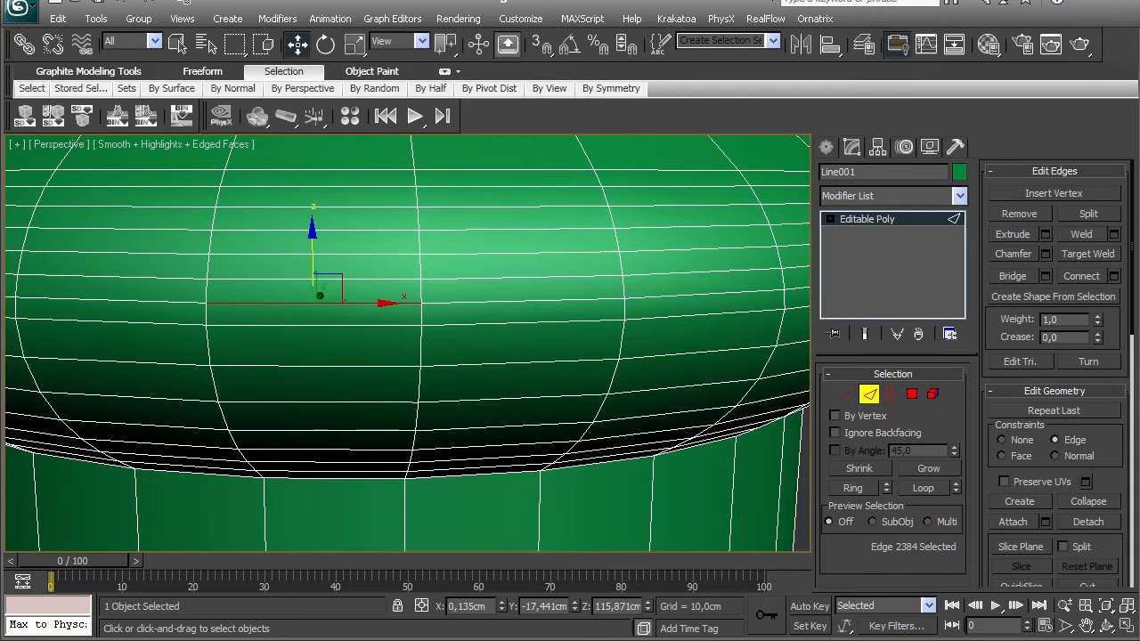
ctrl+click(335, 254)
ctrl+click(335, 206)
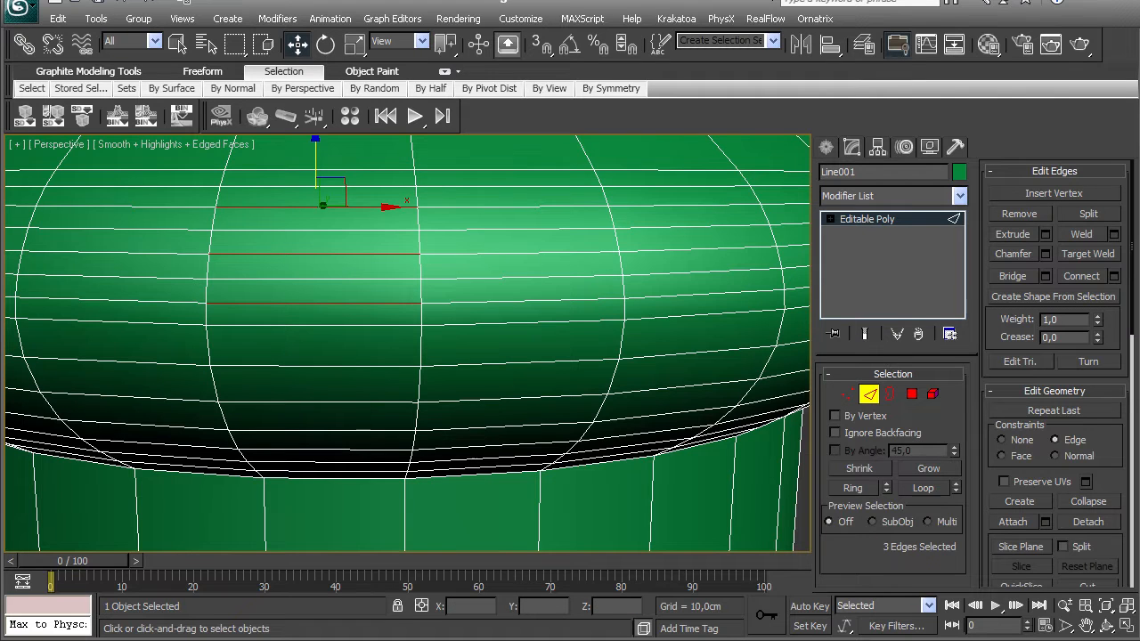
click(923, 488)
key(ctrl+BackSpace)
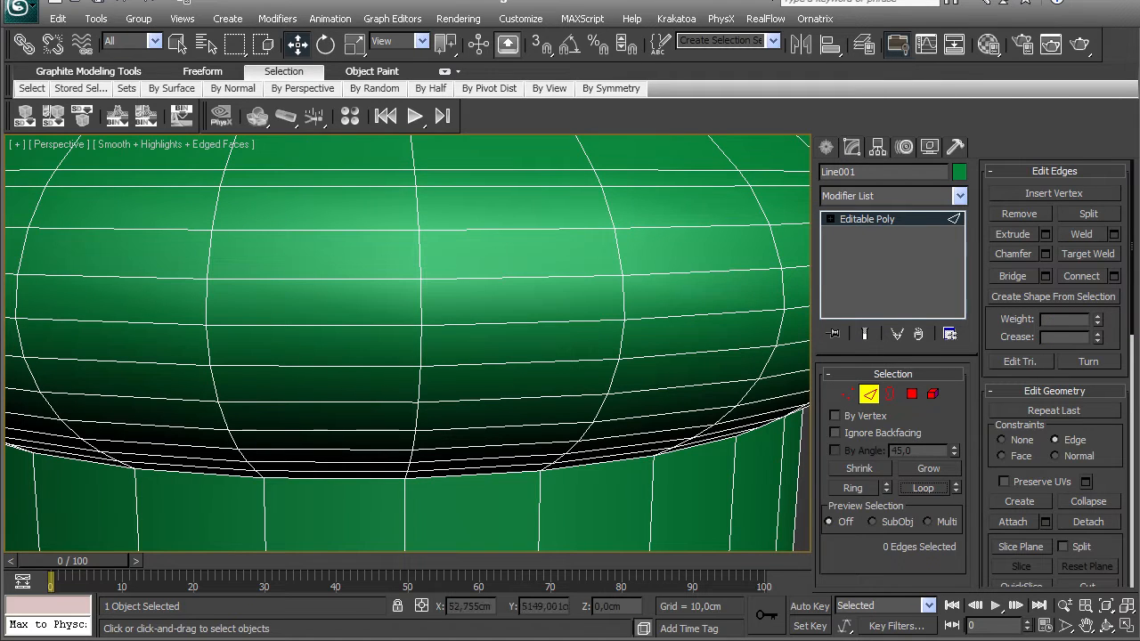
click(325, 169)
click(923, 488)
key(ctrl+BackSpace)
- Remove two alternating horizontal edge loops, with their vertices, from the middle of the rounded section below the bowl's collar
scroll(408, 343, down, 5)
alt+middle_drag(408, 344, 490, 342)
middle_drag(445, 169, 444, 290)
scroll(427, 330, up, 5)
click(446, 335)
ctrl+click(414, 365)
click(923, 488)
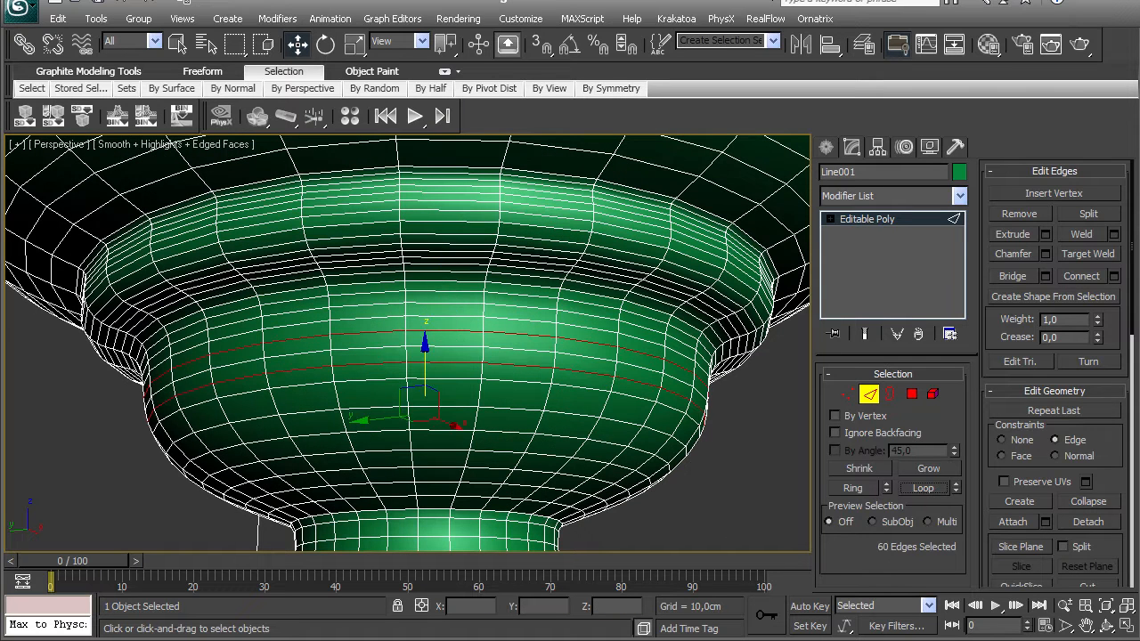
key(ctrl+BackSpace)
- Remove one horizontal edge loop higher up and one lower down on the same rounded section, with their vertices
click(445, 304)
click(923, 488)
key(ctrl+BackSpace)
middle_drag(428, 392, 438, 270)
click(446, 392)
click(923, 488)
key(ctrl+BackSpace)
- Remove the tight horizontal edge loop, with its vertices, where the collar meets the underside of the bowl
middle_drag(441, 356, 414, 452)
scroll(414, 357, down, 2)
middle_drag(414, 320, 412, 357)
scroll(411, 356, up, 3)
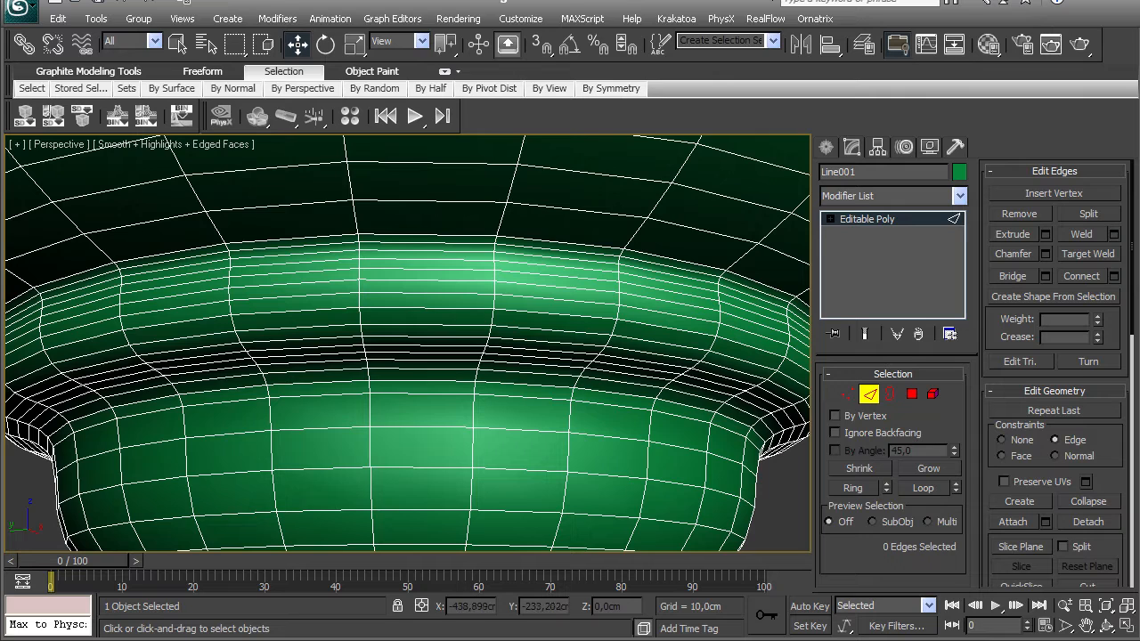
click(455, 262)
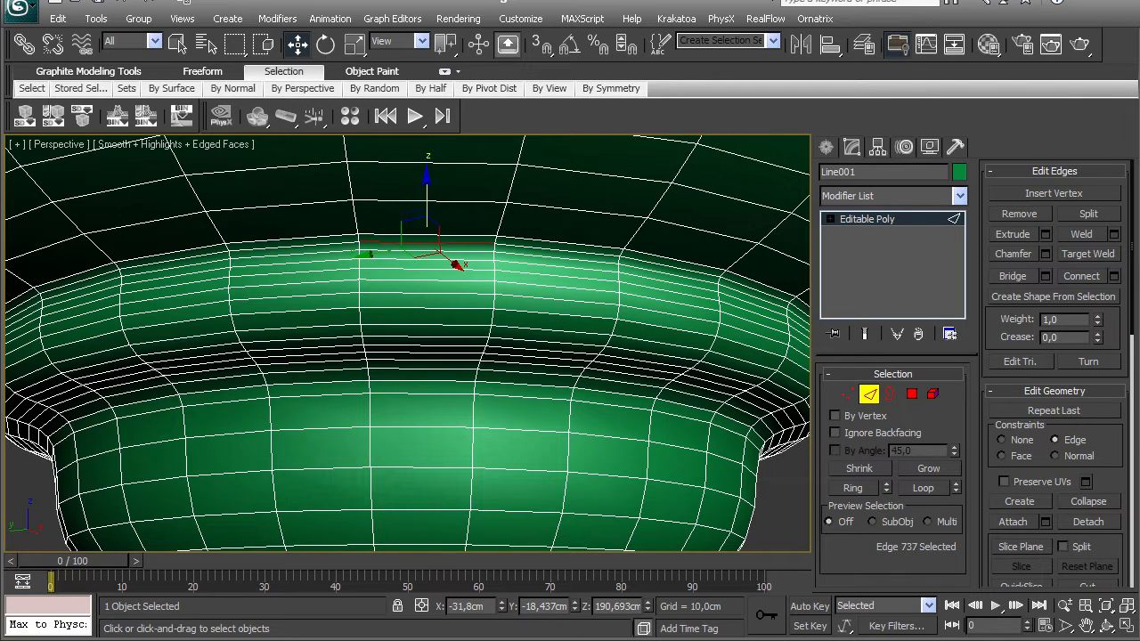
click(453, 235)
click(923, 488)
key(ctrl+BackSpace)
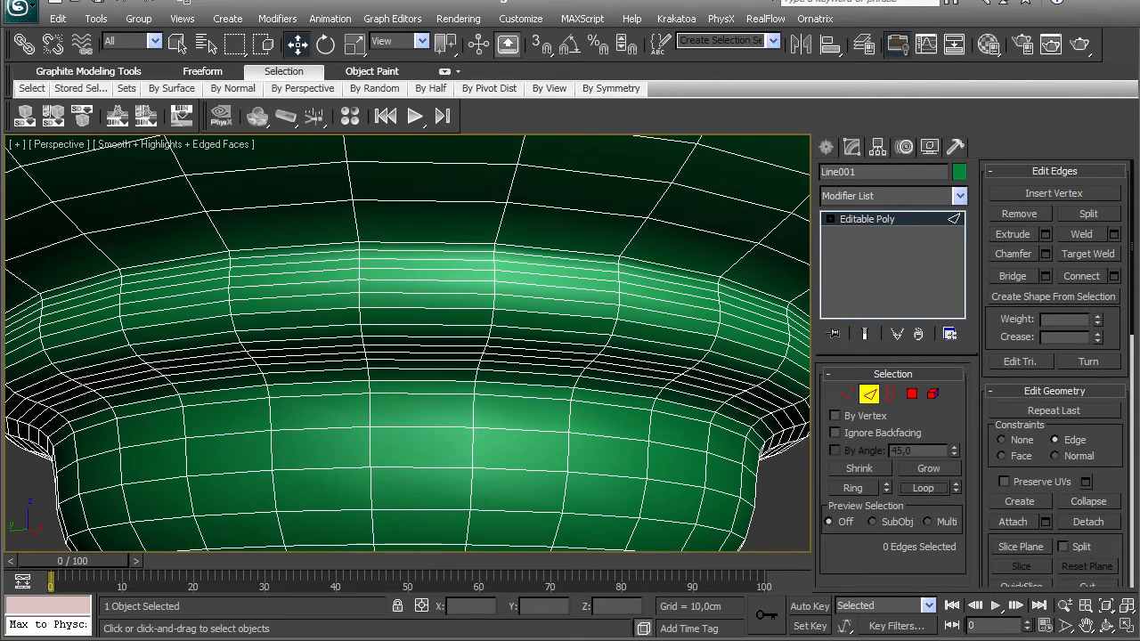
- Remove three alternating horizontal edge loops, with their vertices, from the outer face of the collar below the bowl
click(430, 252)
ctrl+click(430, 269)
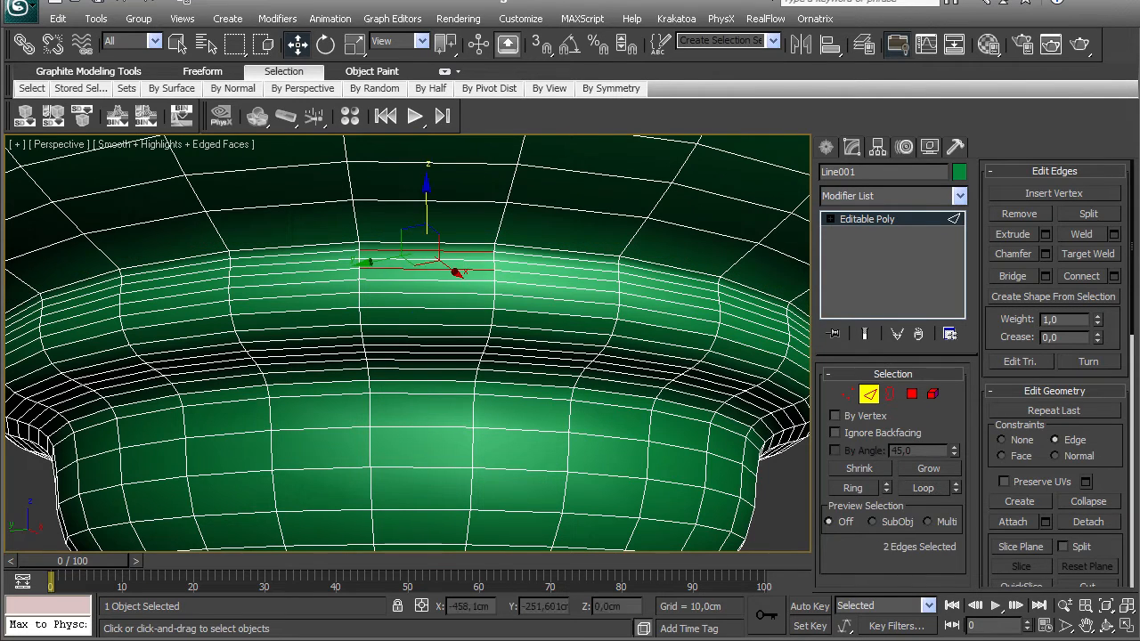
click(923, 488)
key(ctrl+BackSpace)
click(430, 293)
click(923, 489)
key(ctrl+BackSpace)
- Remove three alternating edge loops from the groove below the collar and one at the top of the rounded section beneath it
click(425, 336)
scroll(426, 335, down, 3)
alt+middle_drag(426, 336, 433, 162)
scroll(433, 162, up, 4)
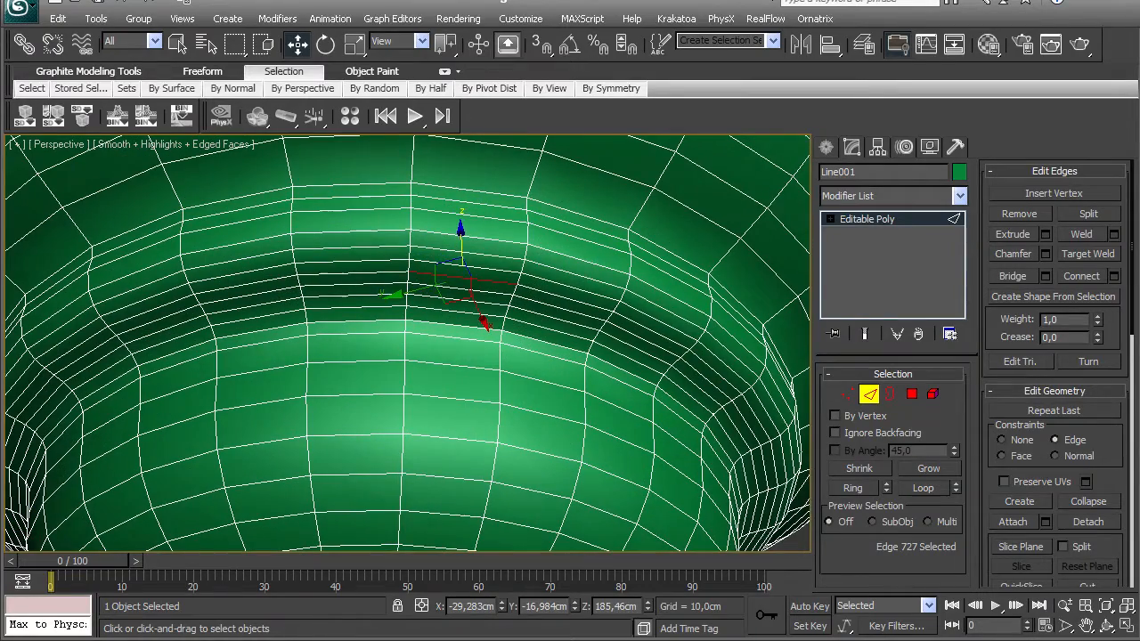
click(440, 250)
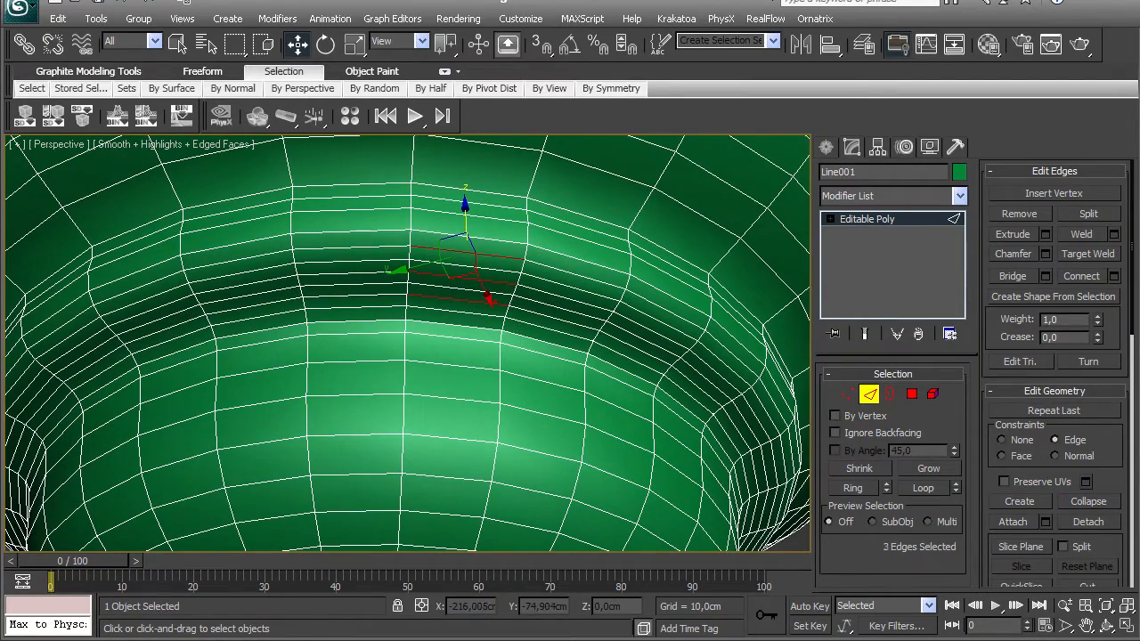
click(923, 489)
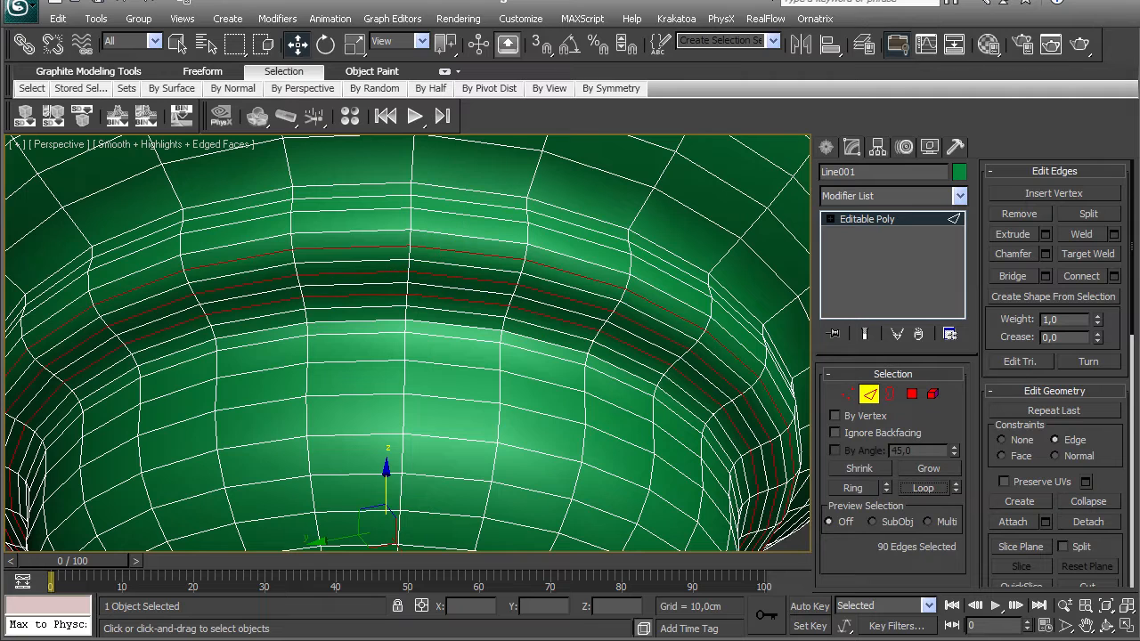
key(BackSpace)
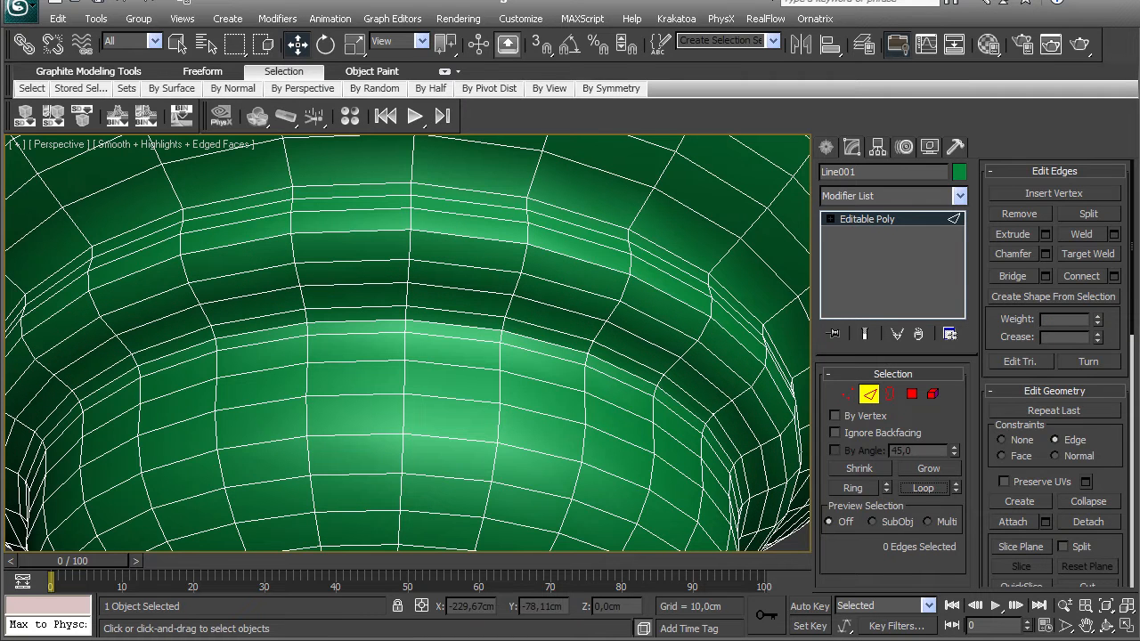
click(451, 326)
click(923, 488)
key(BackSpace)
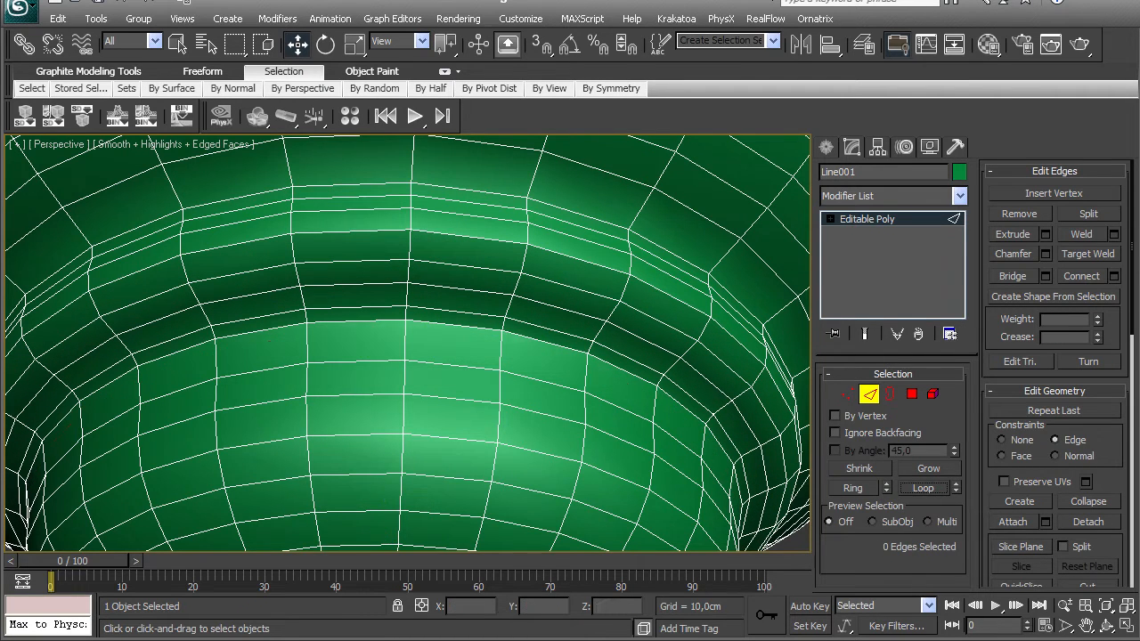
- Select the ring of vertical edges on the upper slope of the stem's ring and connect them with 1 segment, pinch 0 and slide 0
scroll(408, 344, down, 10)
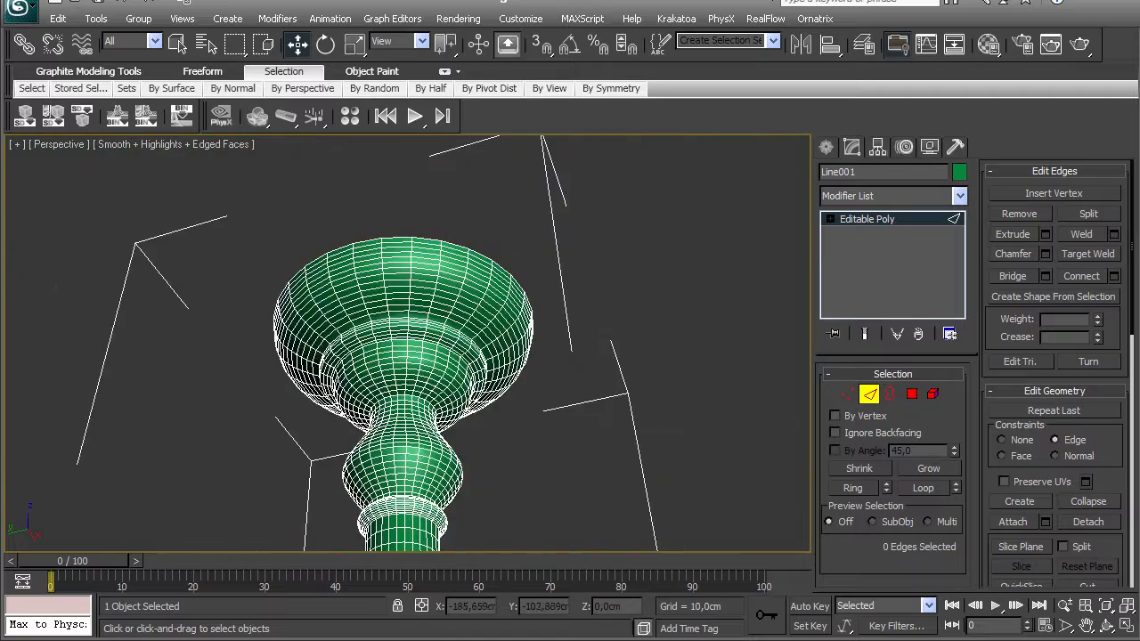
middle_drag(408, 445, 408, 209)
scroll(408, 344, up, 6)
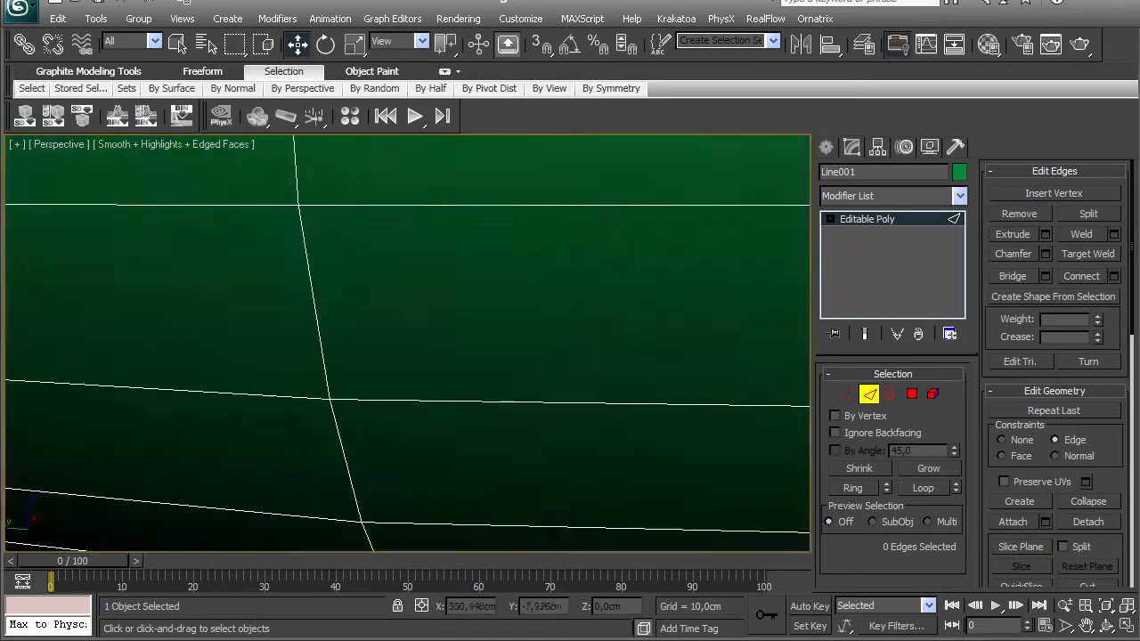
scroll(408, 343, down, 5)
scroll(451, 327, up, 7)
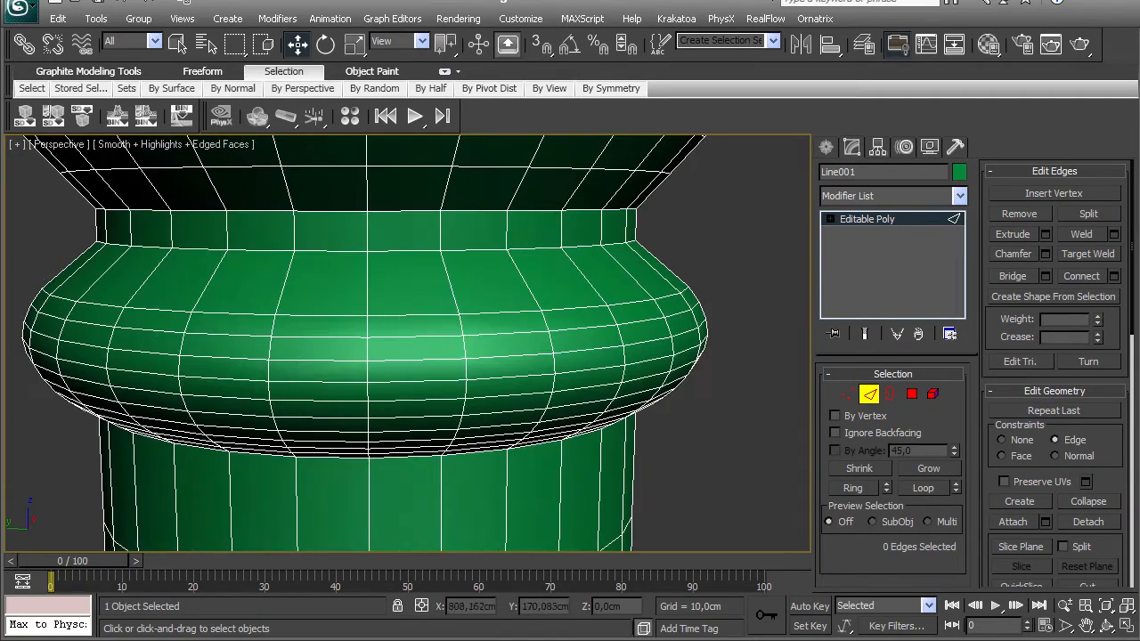
middle_drag(408, 321, 397, 379)
click(512, 354)
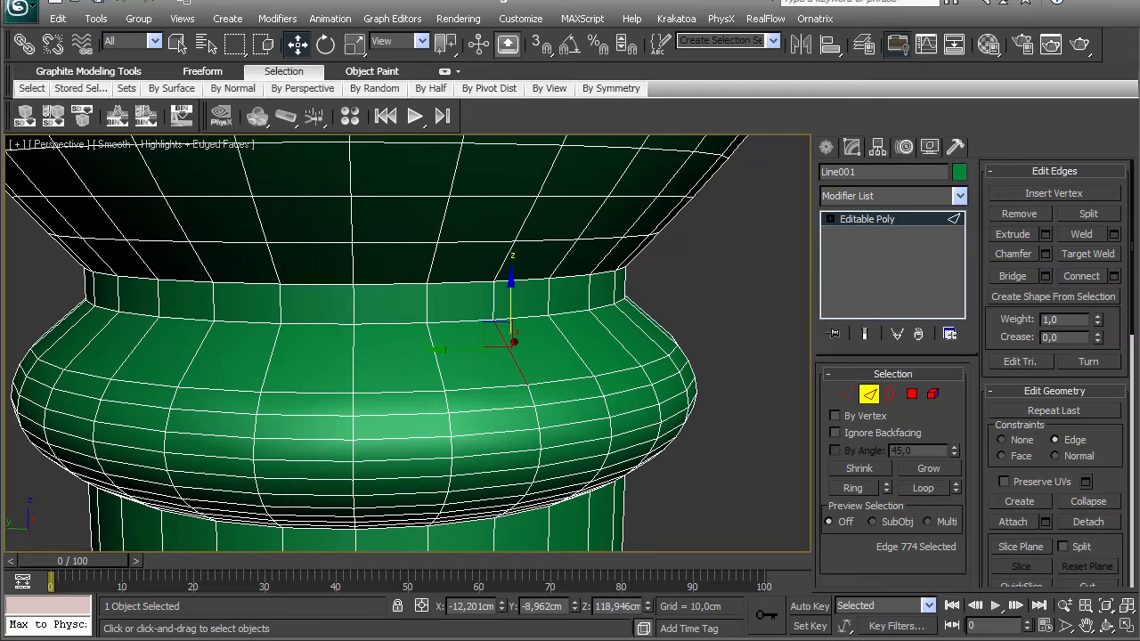
click(852, 488)
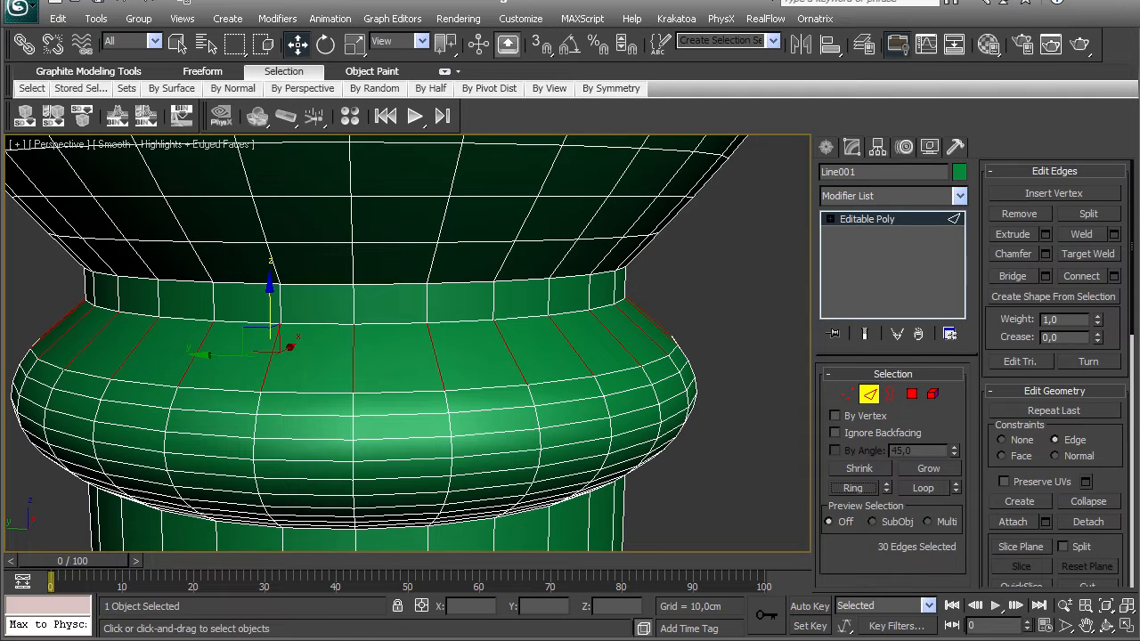
scroll(1055, 374, down, 5)
scroll(1056, 374, up, 5)
scroll(1056, 374, up, 2)
click(1114, 277)
click(288, 366)
drag(284, 366, 265, 366)
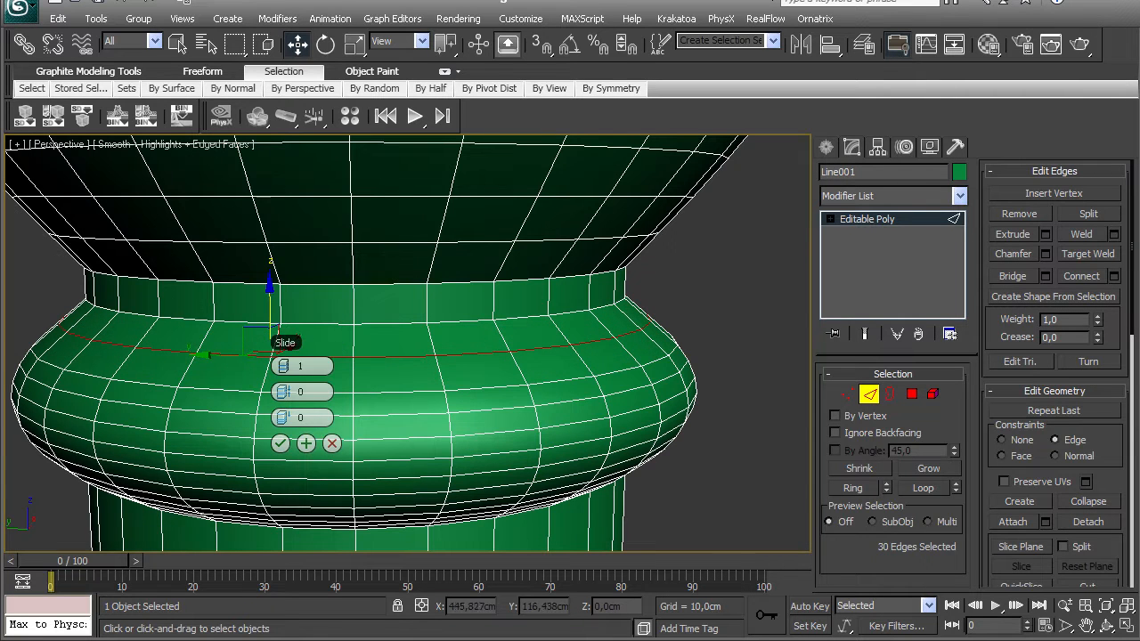
click(306, 443)
- Examine the edge-loop spacing along the candlestick's stem, bulb and base
alt+middle_drag(338, 410, 383, 348)
scroll(463, 383, down, 2)
scroll(383, 348, down, 8)
middle_drag(383, 445, 383, 178)
alt+middle_drag(383, 267, 418, 187)
mouse_move(359, 167)
alt+middle_down()
mouse_move(330, 260)
mouse_move(352, 156)
alt+middle_up()
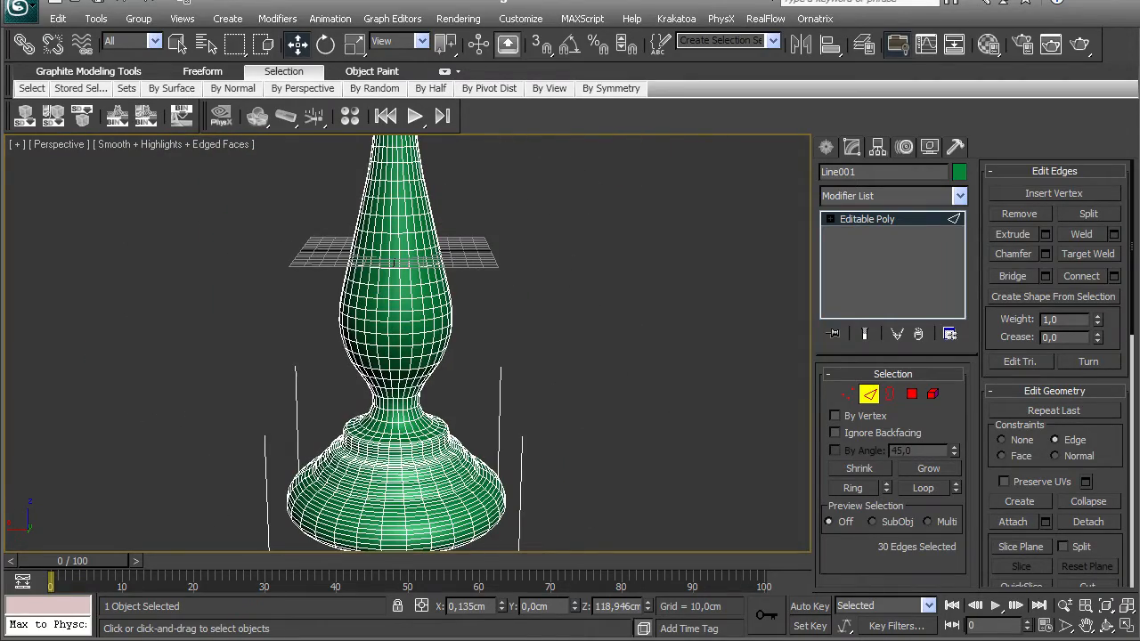
alt+middle_drag(392, 311, 392, 347)
- Remove alternating horizontal edge loops, with their vertices, from the upper part of the bowl's outer side
middle_drag(392, 213, 428, 463)
alt+middle_drag(428, 409, 397, 334)
scroll(397, 383, up, 6)
middle_drag(396, 334, 383, 432)
scroll(383, 432, up, 5)
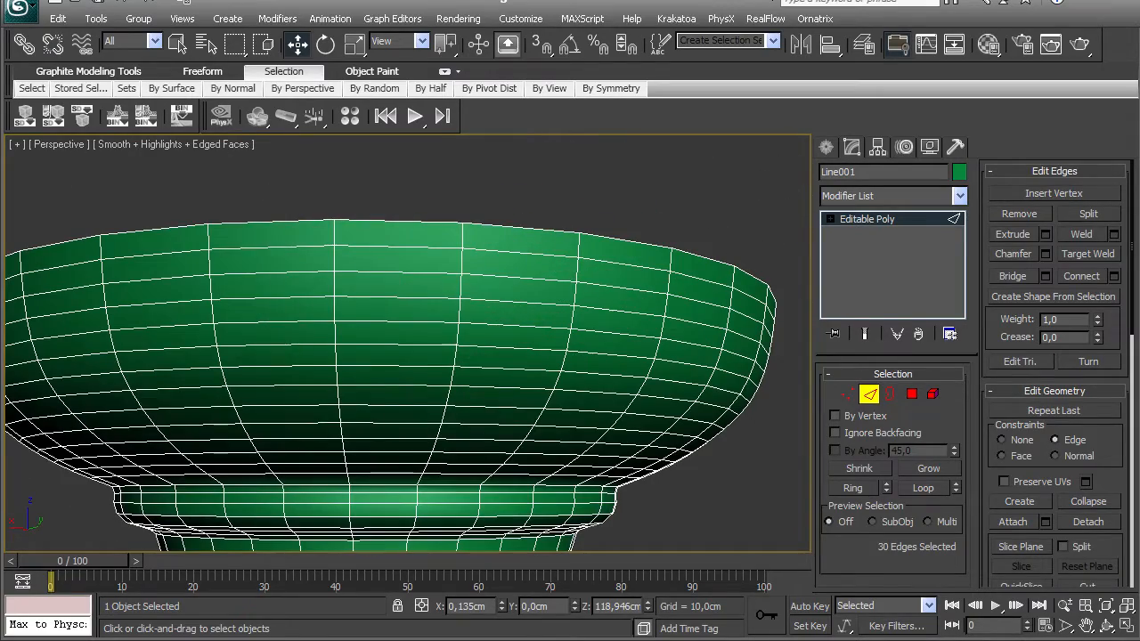
ctrl+click(273, 298)
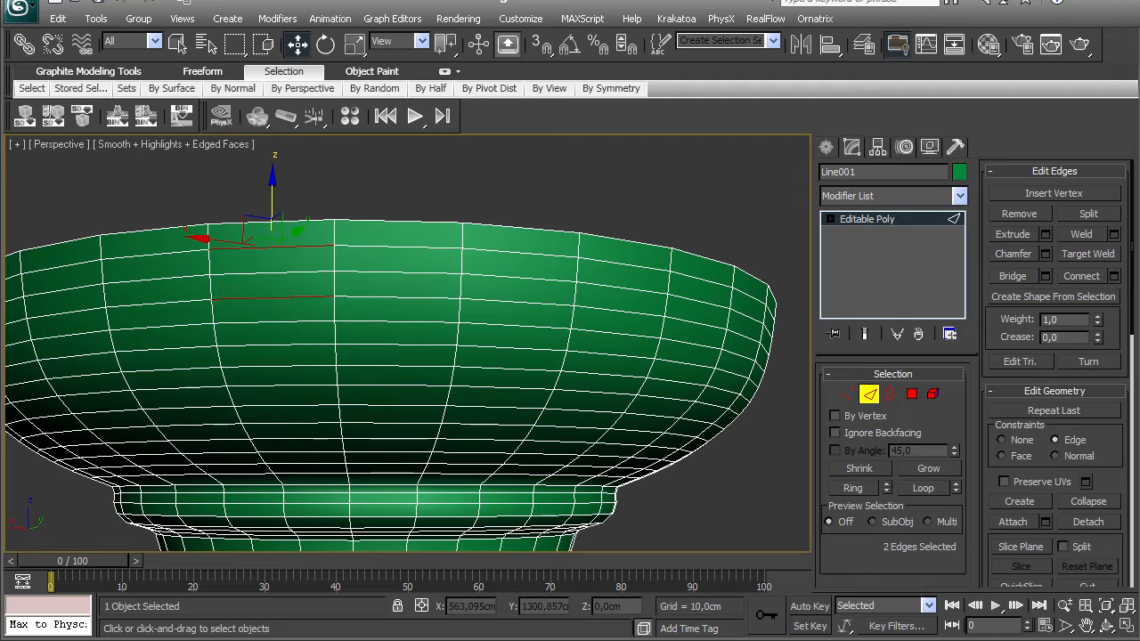
click(923, 488)
key(ctrl+BackSpace)
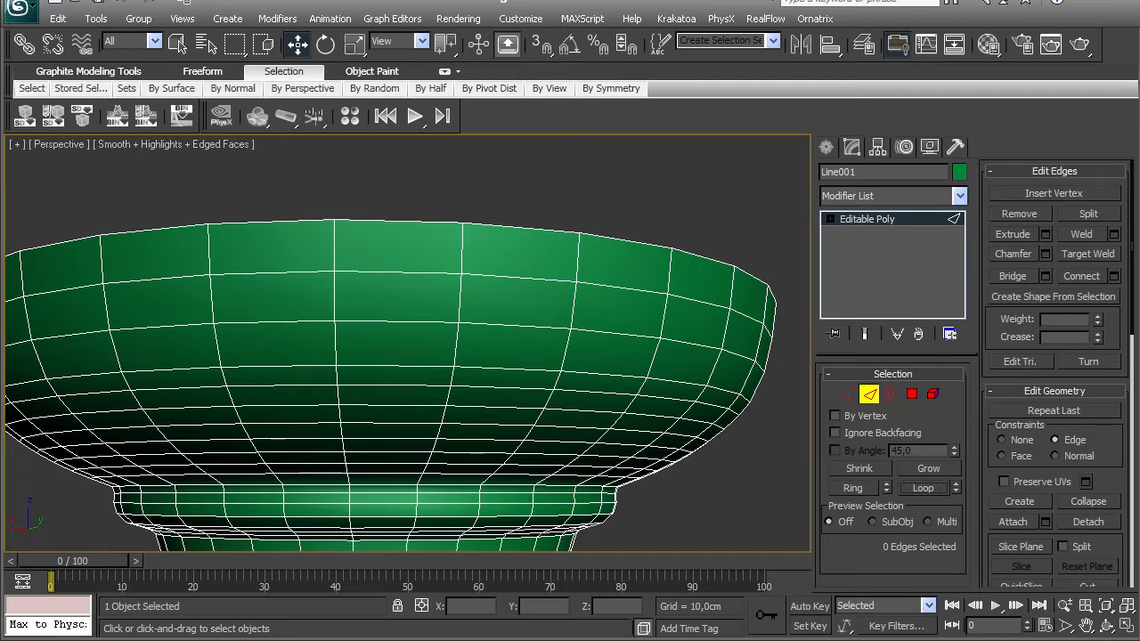
- Remove the alternating edge loops, with their vertices, from the lower half of the bowl down to the collar
click(294, 383)
click(923, 489)
key(ctrl+BackSpace)
alt+middle_drag(400, 356, 503, 294)
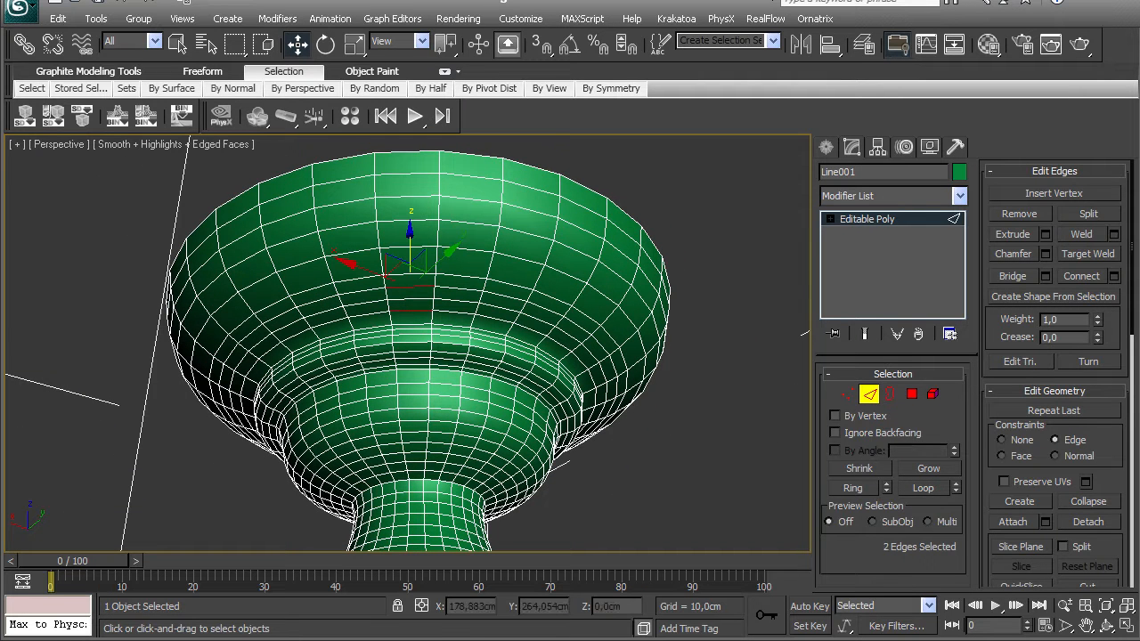
click(923, 488)
key(ctrl+BackSpace)
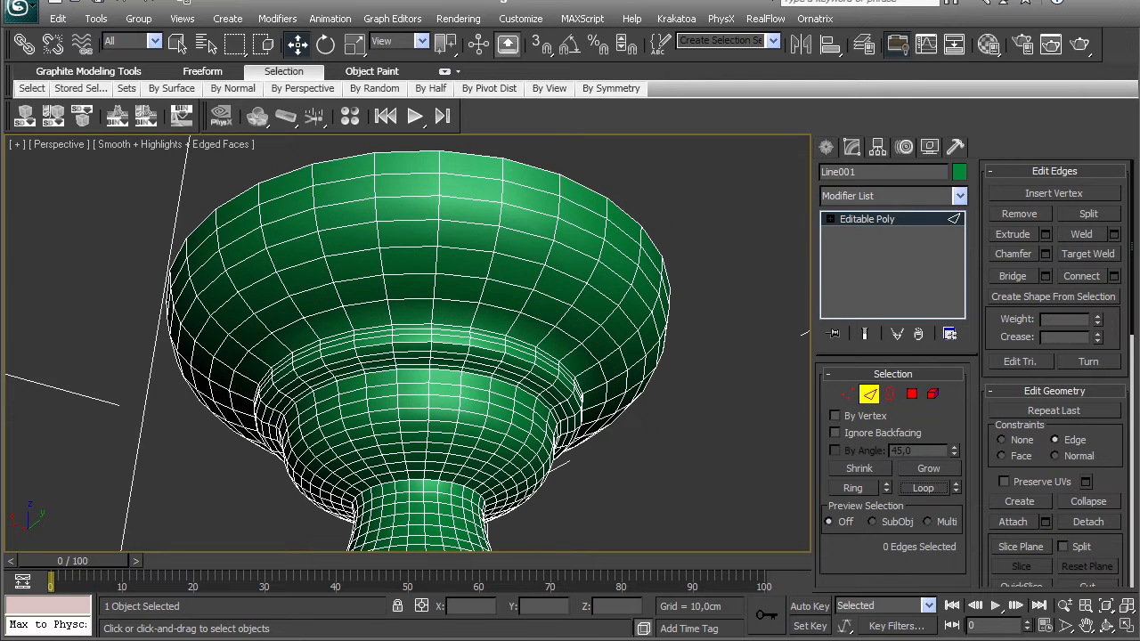
- Remove the closely spaced edge loop, with its vertices, just below the upper edge of the collar under the bowl
alt+middle_drag(409, 347, 419, 294)
scroll(400, 347, up, 2)
scroll(388, 339, up, 6)
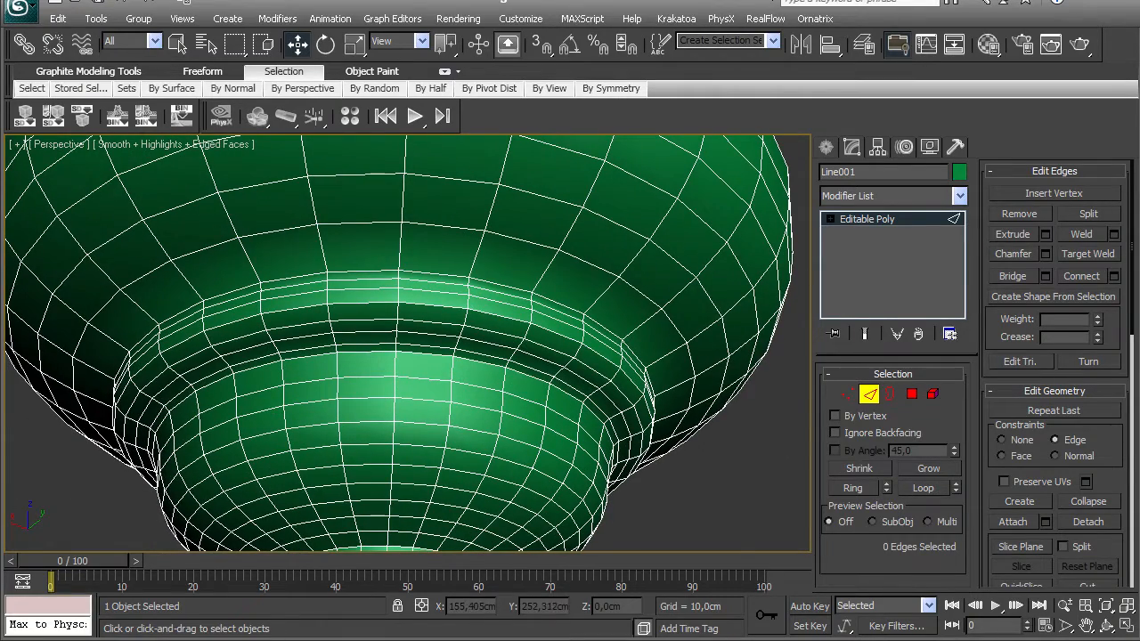
click(363, 280)
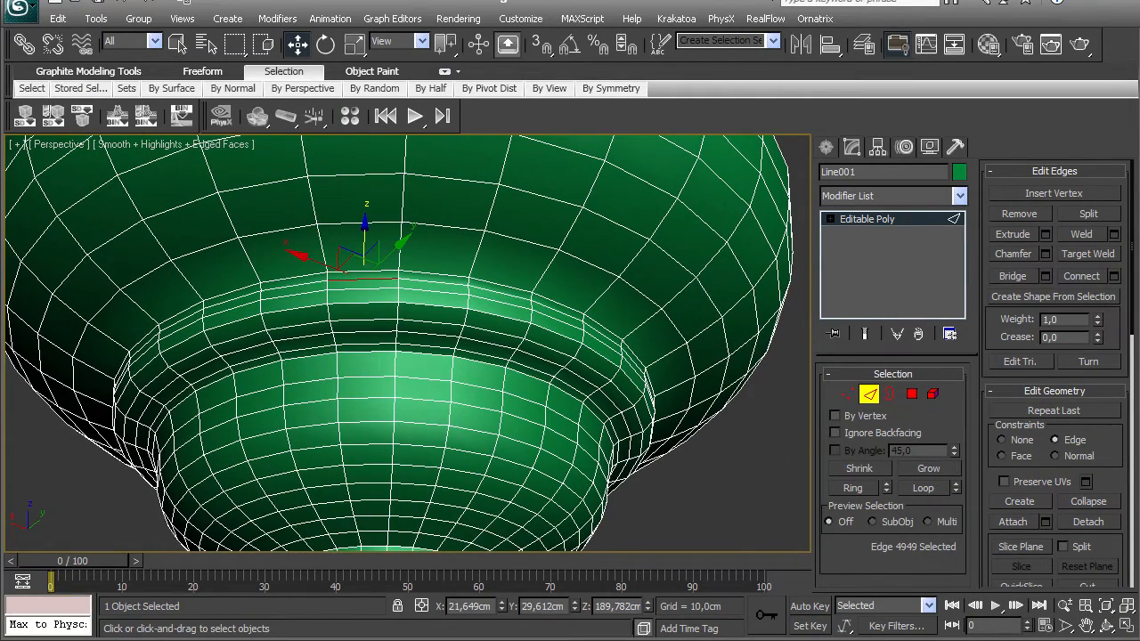
click(923, 488)
key(ctrl+BackSpace)
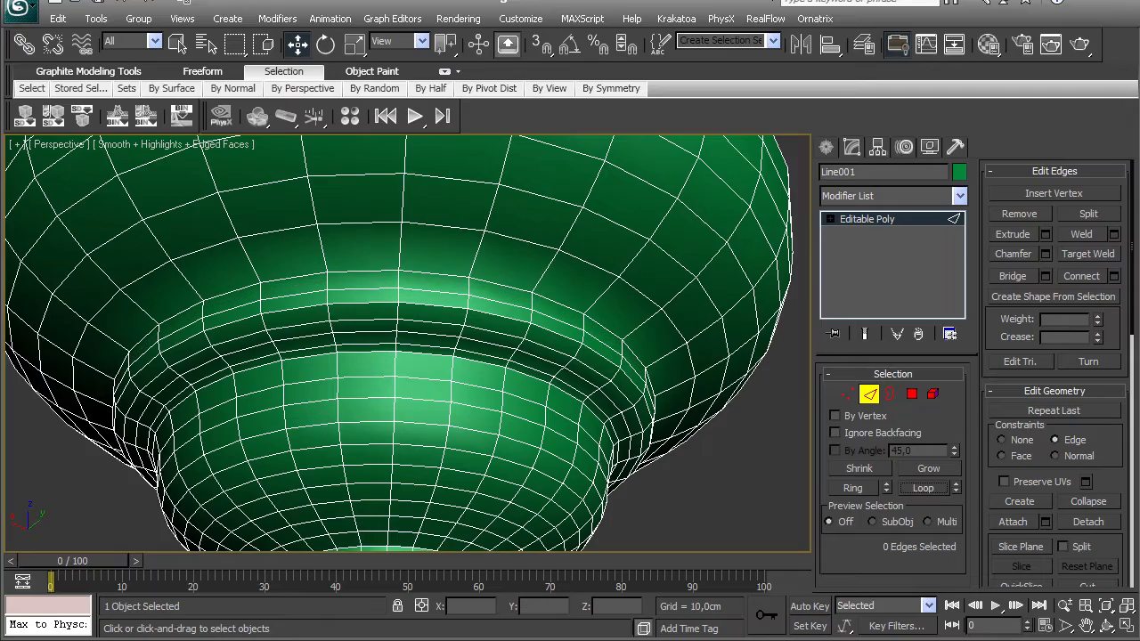
- Select the innermost edge loop around the centre of the base's underside
scroll(392, 357, down, 5)
middle_drag(399, 517, 381, 150)
alt+middle_drag(458, 236, 539, 213)
alt+middle_drag(539, 214, 494, 276)
scroll(490, 285, up, 3)
scroll(408, 345, up, 2)
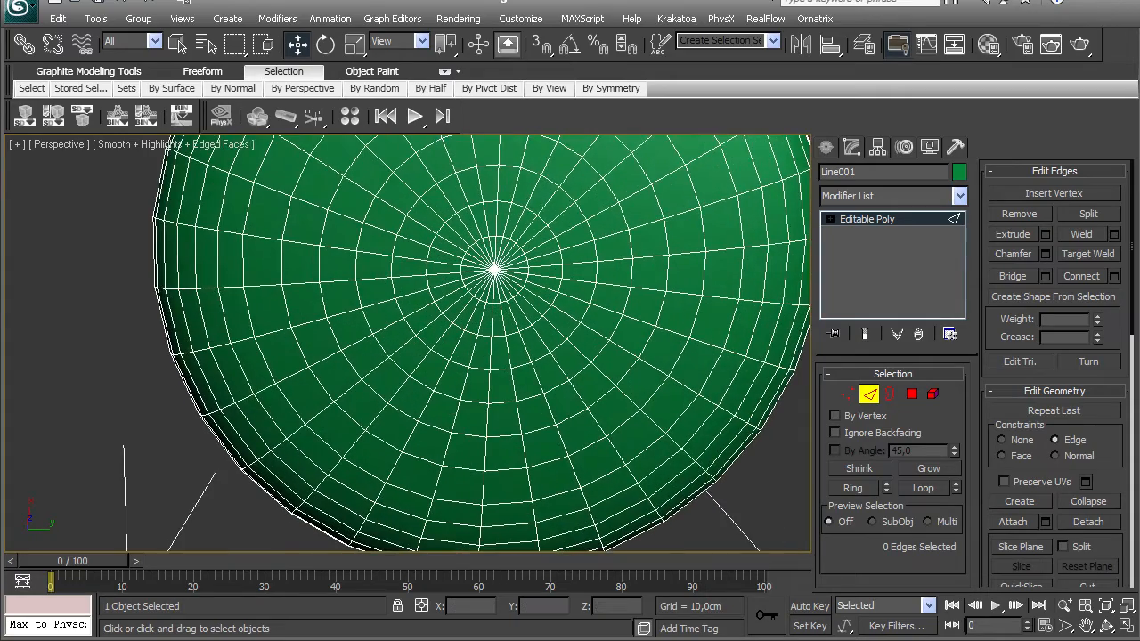
middle_drag(490, 285, 357, 259)
scroll(408, 344, up, 4)
middle_drag(521, 203, 474, 241)
click(478, 239)
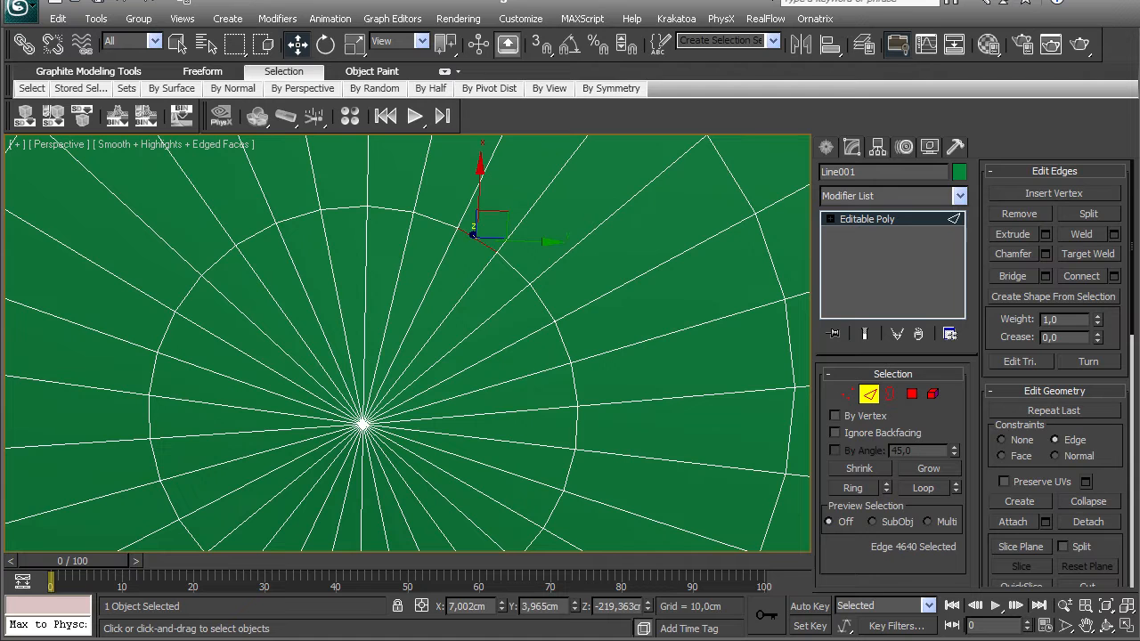
double_click(478, 240)
key(z)
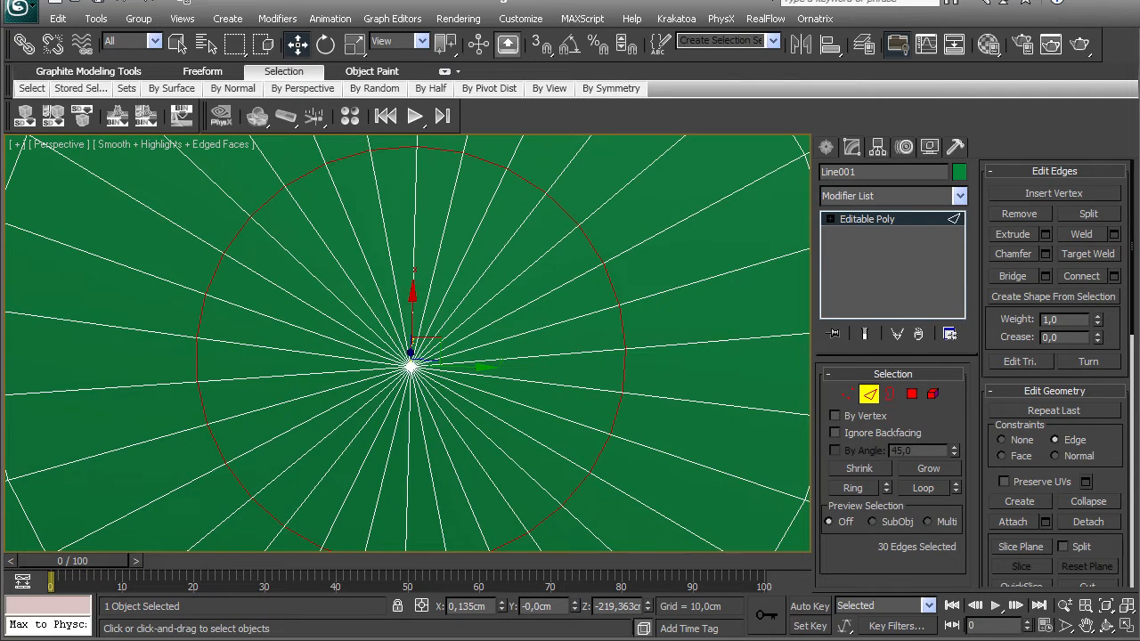
scroll(410, 357, down, 15)
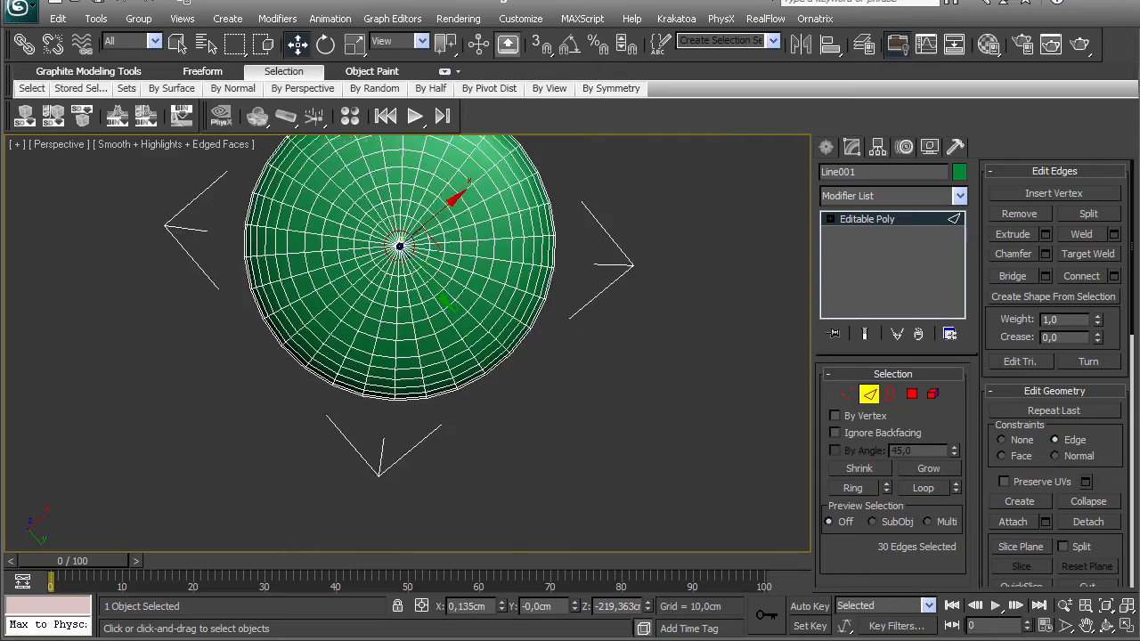
scroll(398, 268, up, 6)
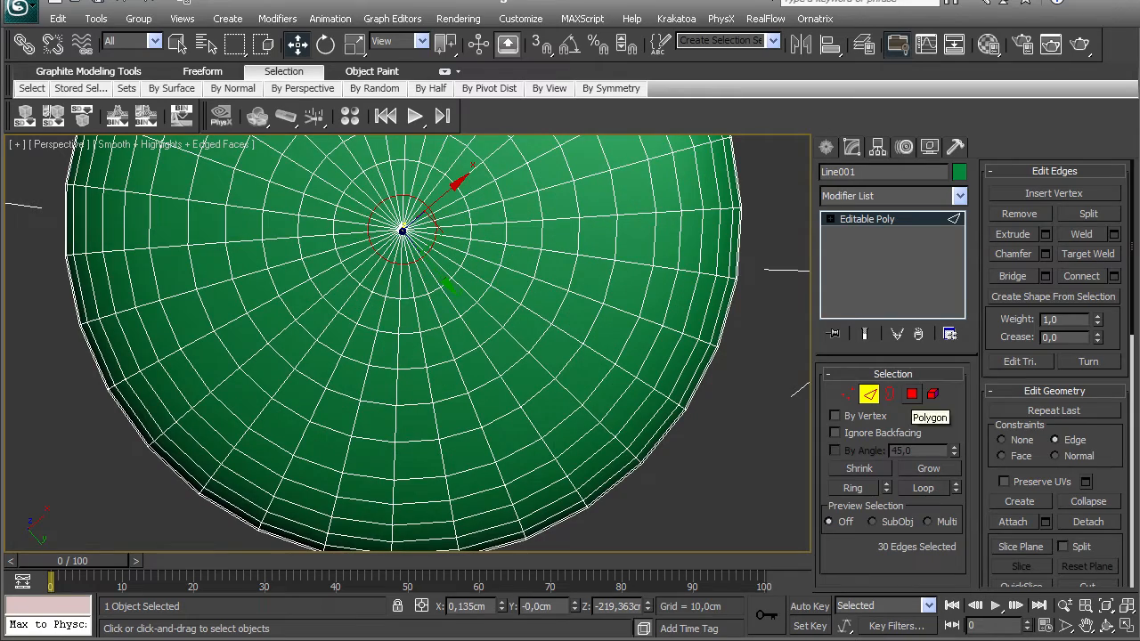
- Convert the edge selection to polygons and grow it over the whole underside up to just below the base's widest part
ctrl+click(912, 393)
alt+middle_drag(446, 267, 405, 366)
click(929, 469)
click(929, 469)
click(929, 468)
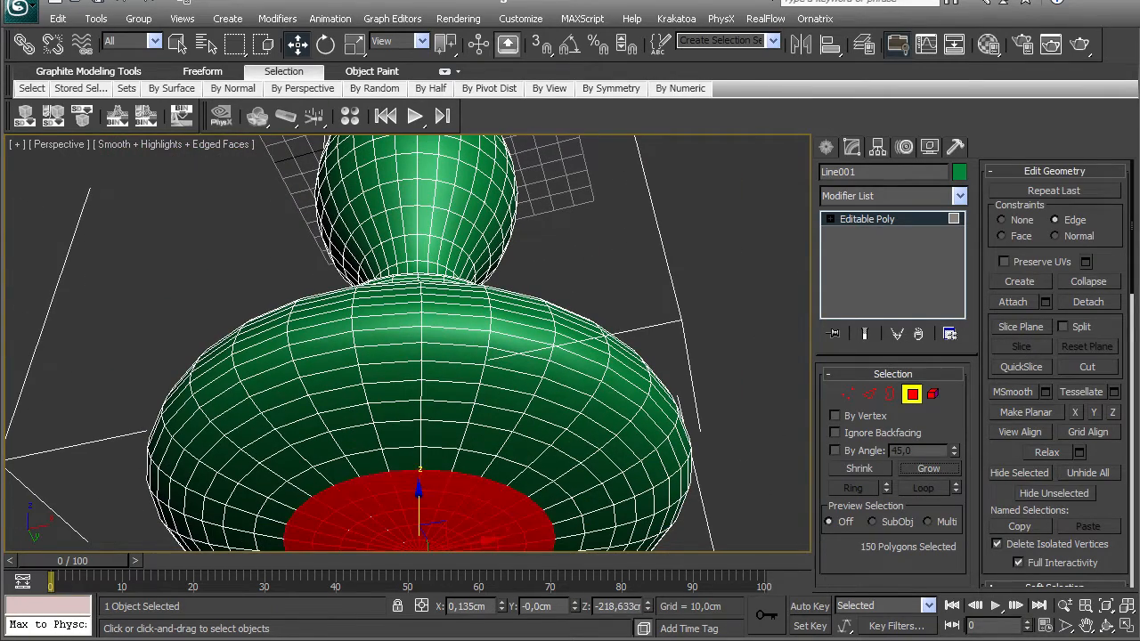
click(929, 469)
click(929, 469)
click(929, 469)
click(929, 469)
click(929, 468)
click(929, 469)
alt+middle_drag(428, 356, 427, 222)
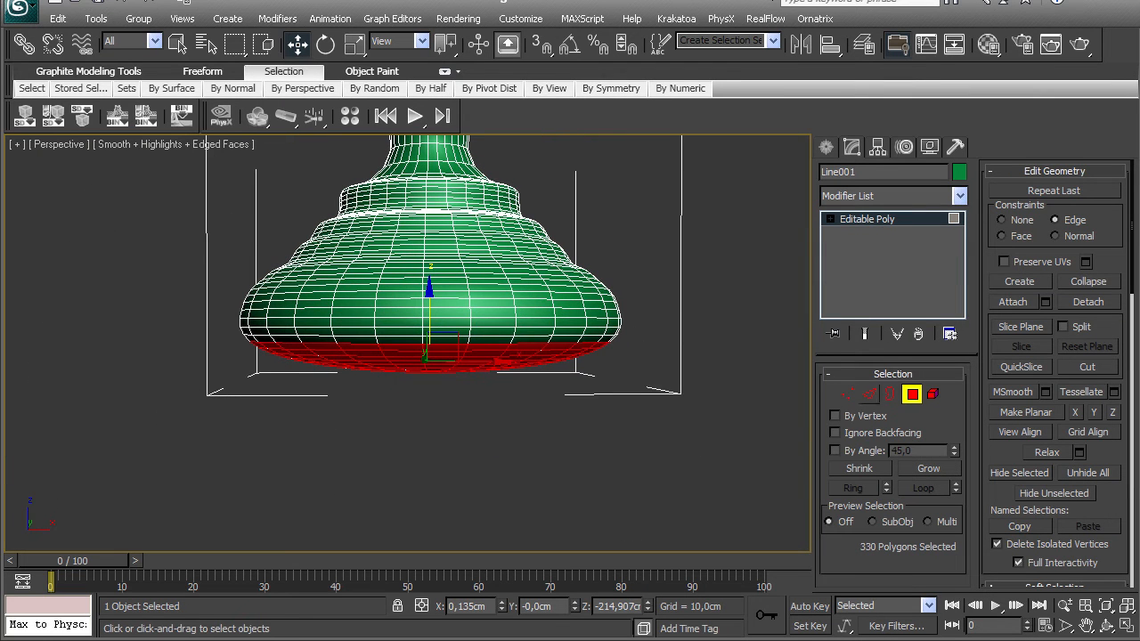
click(929, 468)
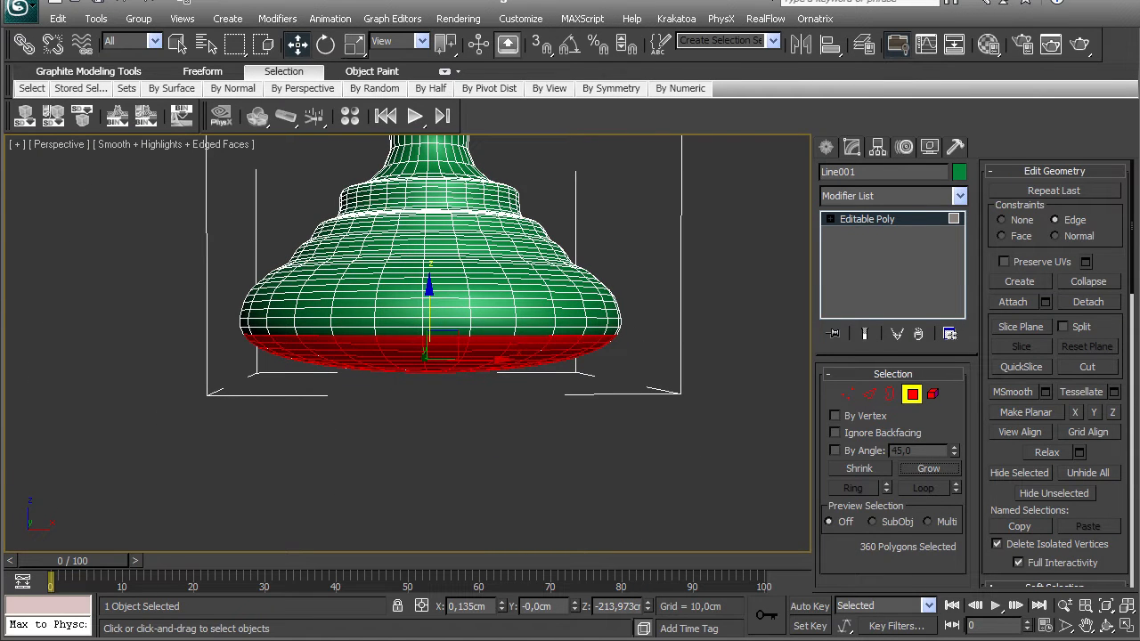
- Try to flatten the selected underside polygons along Z with the Edge constraint active
key(r)
drag(429, 352, 429, 383)
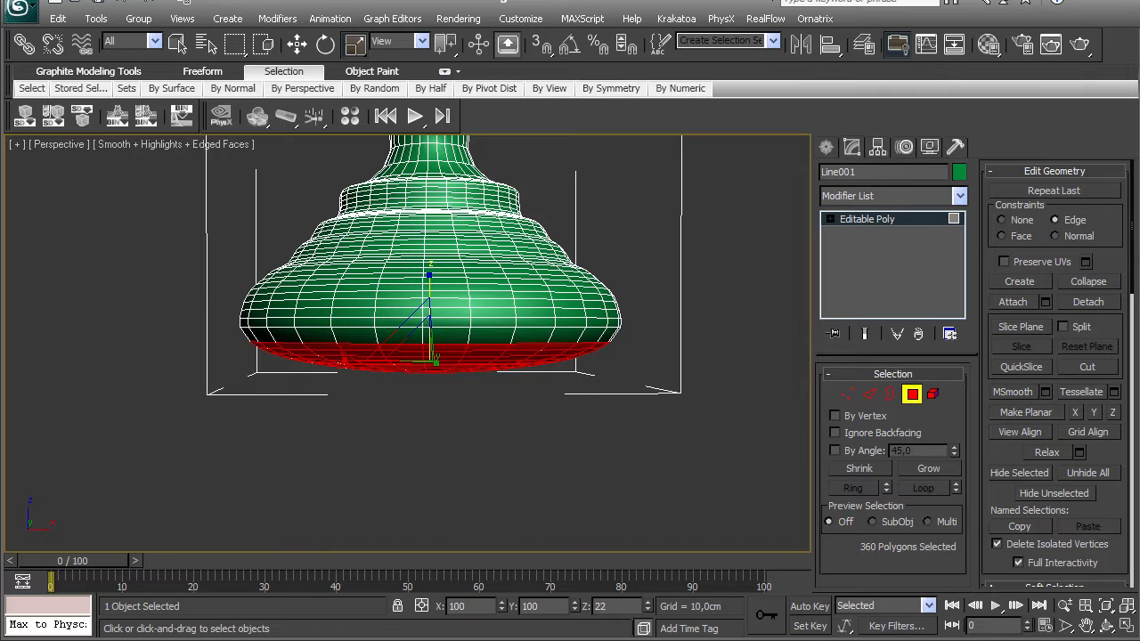
key(ctrl+z)
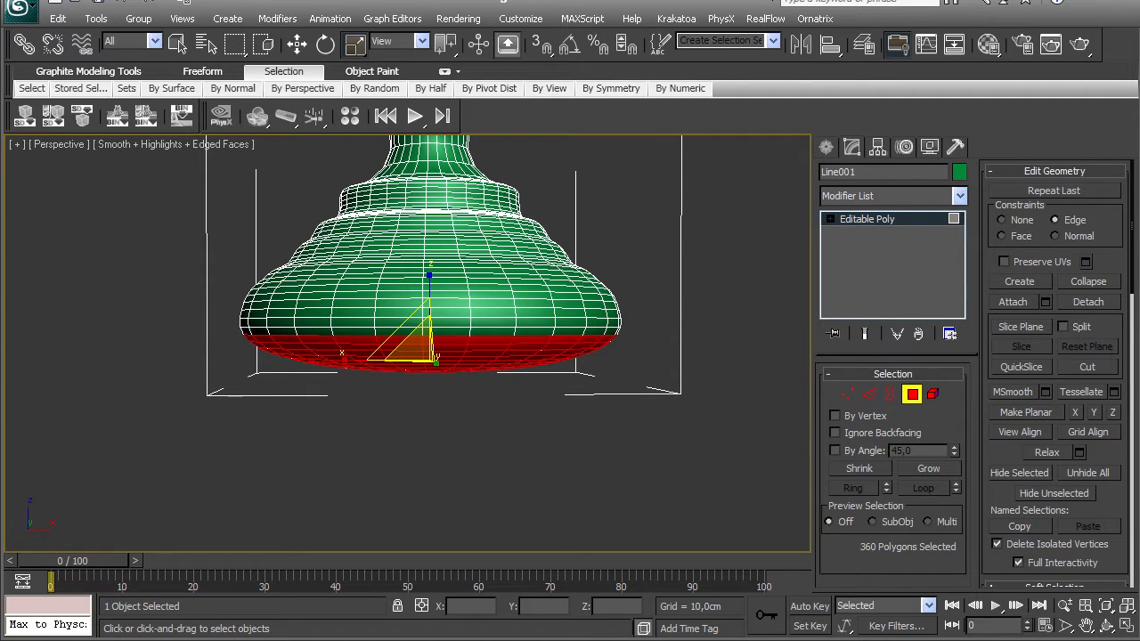
- Set the constraint to None, flatten the selected underside polygons along Z and move them up about 9.2 cm
drag(418, 349, 419, 378)
drag(430, 295, 430, 336)
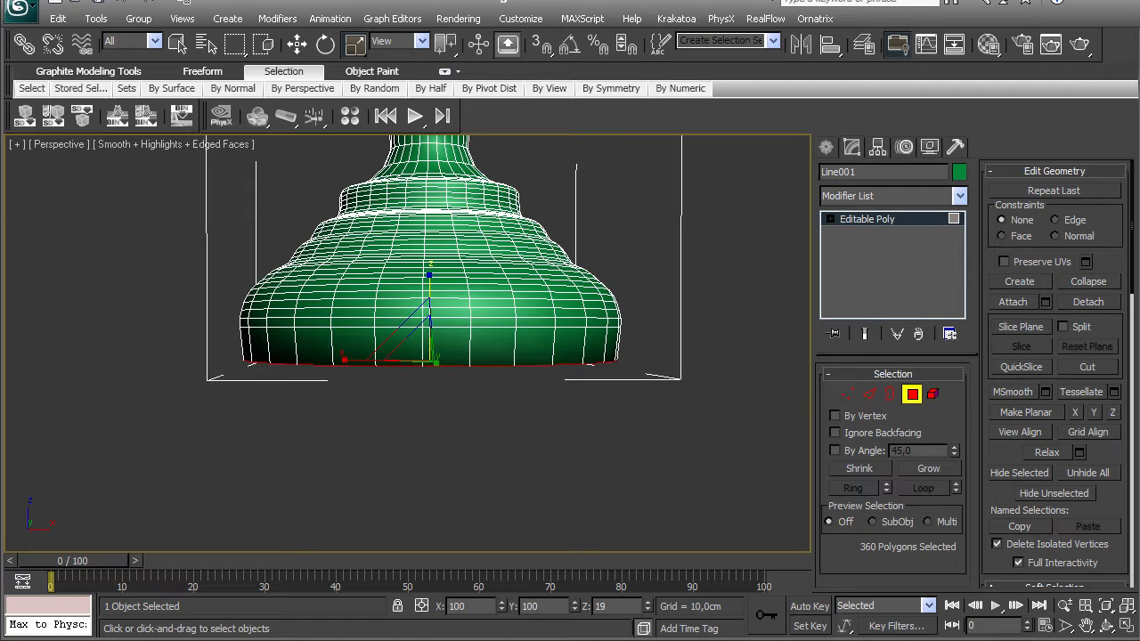
mouse_move(417, 343)
alt+middle_down()
mouse_move(410, 307)
mouse_move(403, 338)
alt+middle_up()
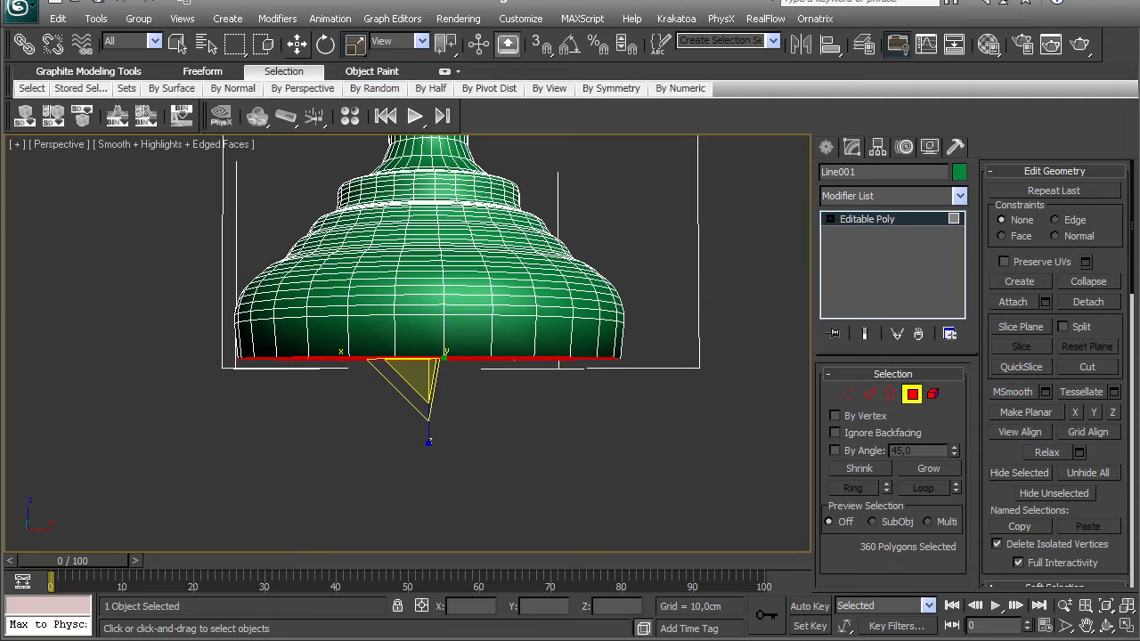
key(w)
drag(428, 307, 429, 286)
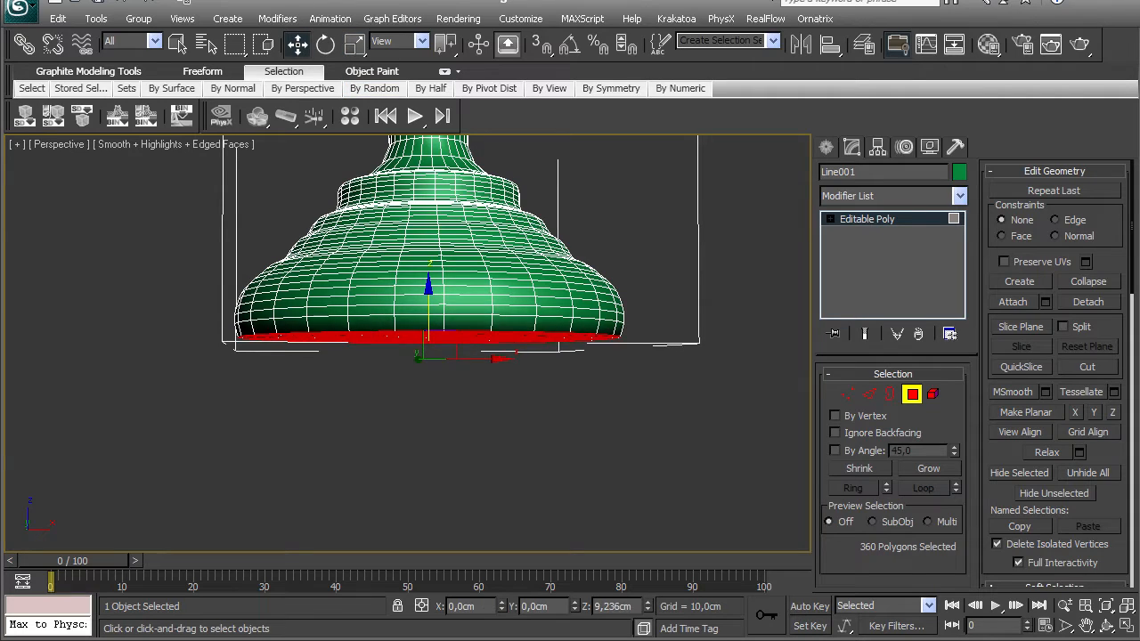
- Leave polygon editing, turn off edged faces and examine the flattened base and the whole candlestick
alt+middle_drag(429, 294, 396, 285)
middle_drag(396, 285, 341, 422)
alt+middle_drag(340, 422, 285, 379)
click(912, 395)
middle_drag(499, 357, 493, 401)
scroll(493, 401, down, 4)
key(F4)
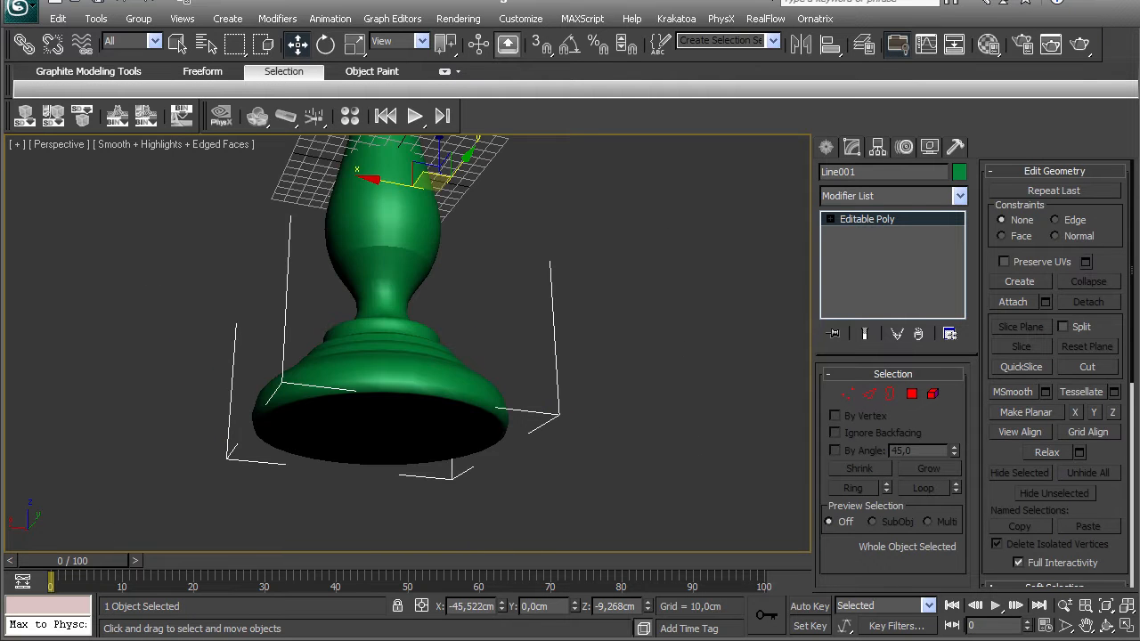
alt+middle_drag(445, 338, 499, 392)
middle_drag(499, 303, 494, 482)
scroll(497, 504, down, 4)
- Apply a Smooth modifier to the candlestick and check its faceted shading
click(826, 147)
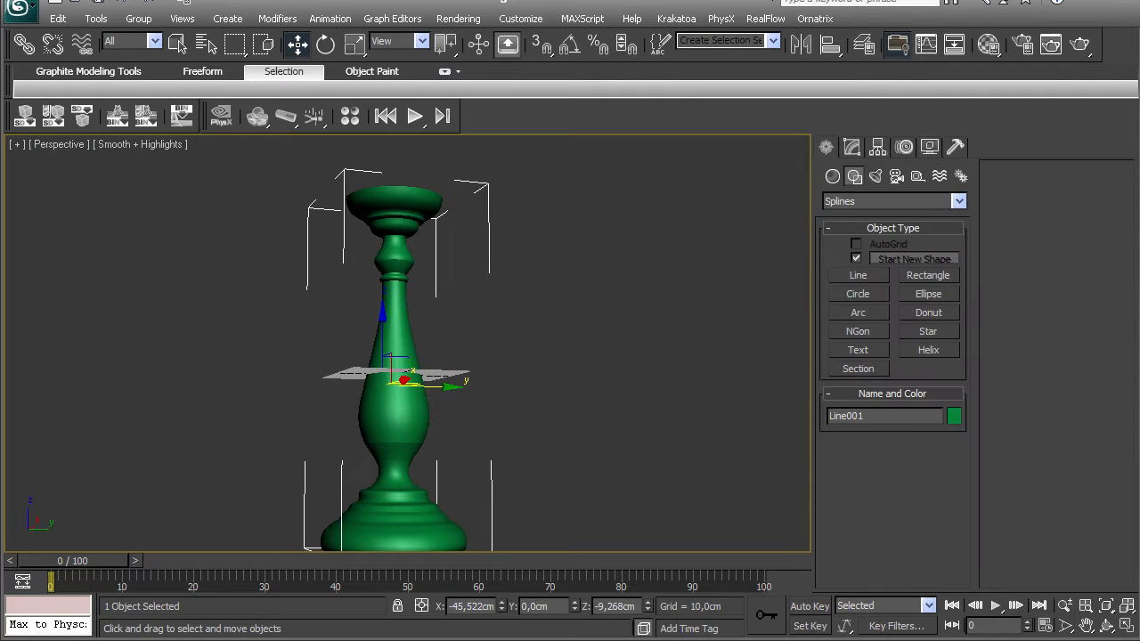
click(853, 147)
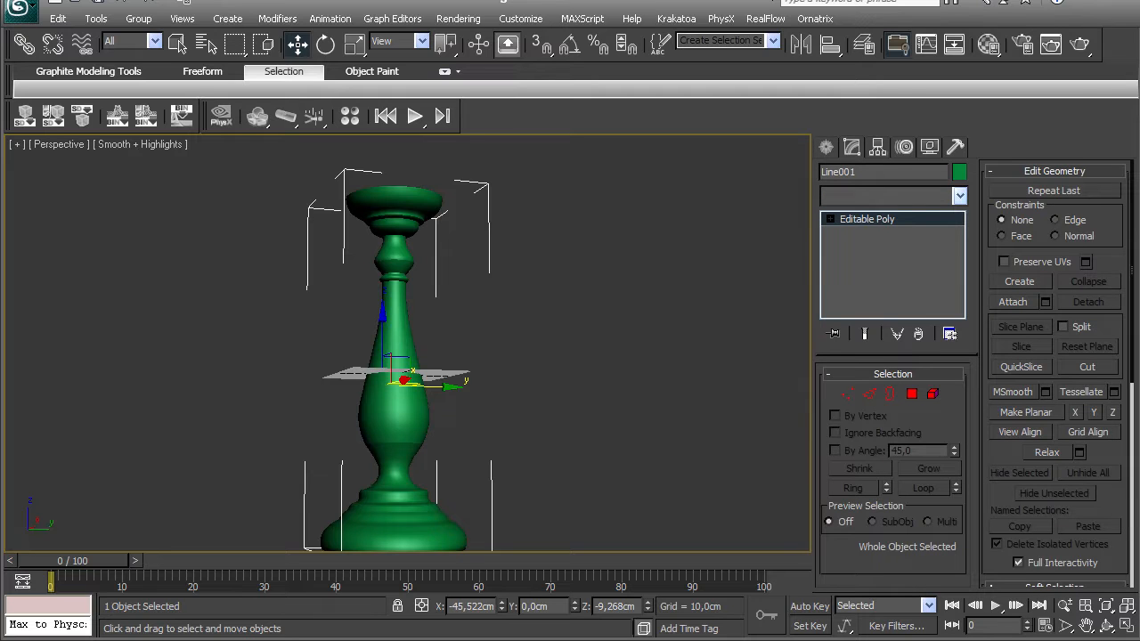
click(959, 196)
drag(960, 249, 960, 628)
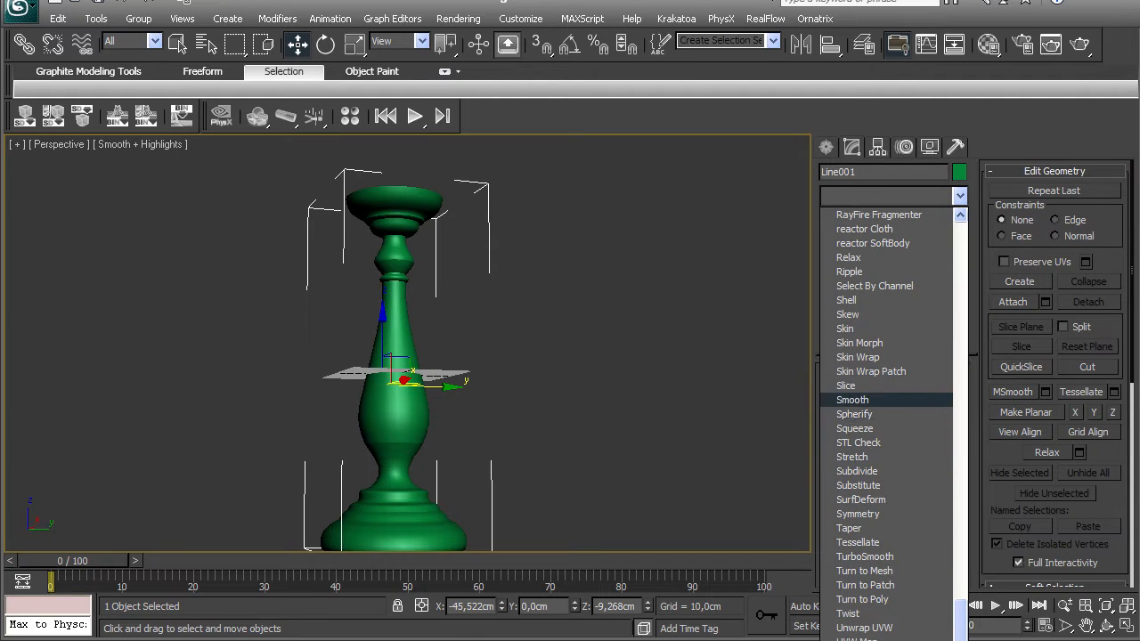
click(856, 400)
key(F4)
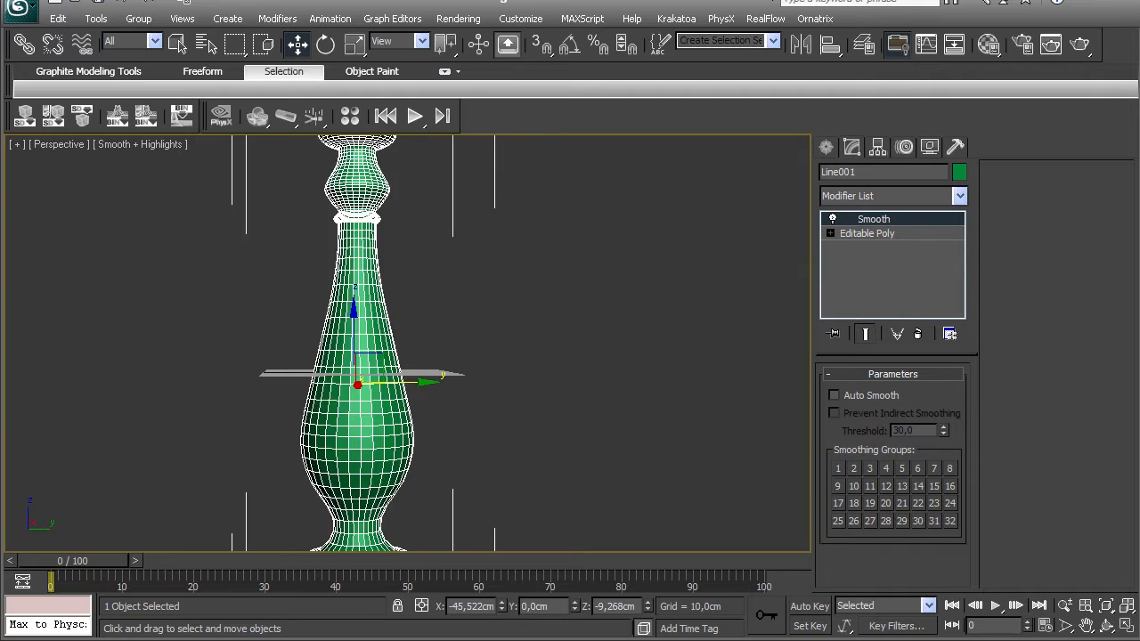
key(F4)
scroll(383, 191, up, 6)
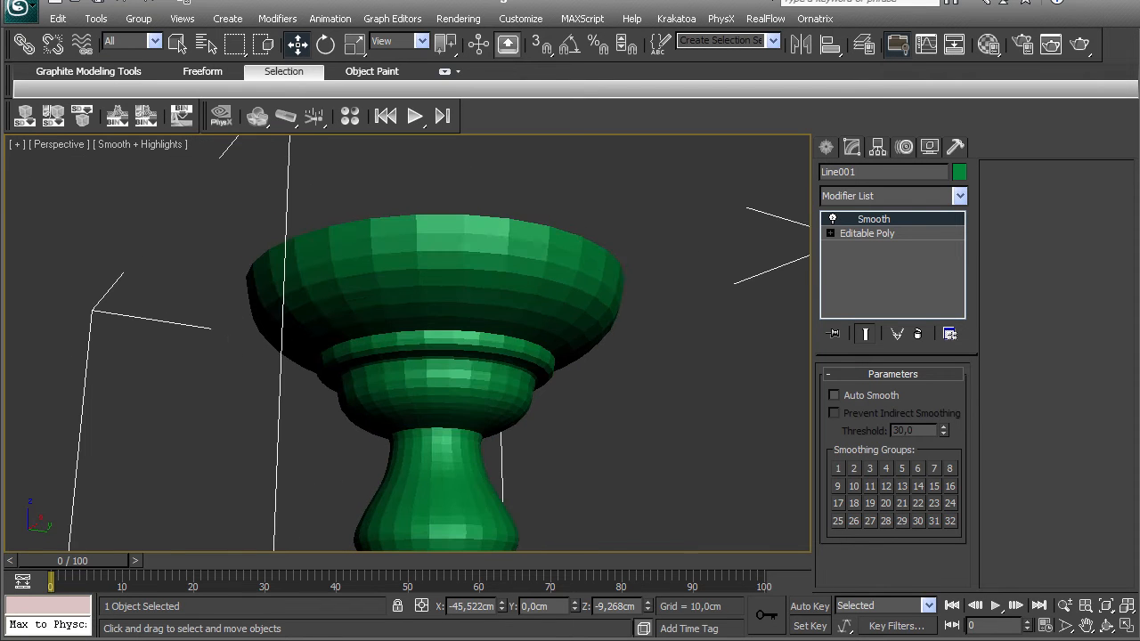
- Convert the candlestick with its Smooth modifier to Editable Poly
right_click(474, 276)
mouse_move(535, 521)
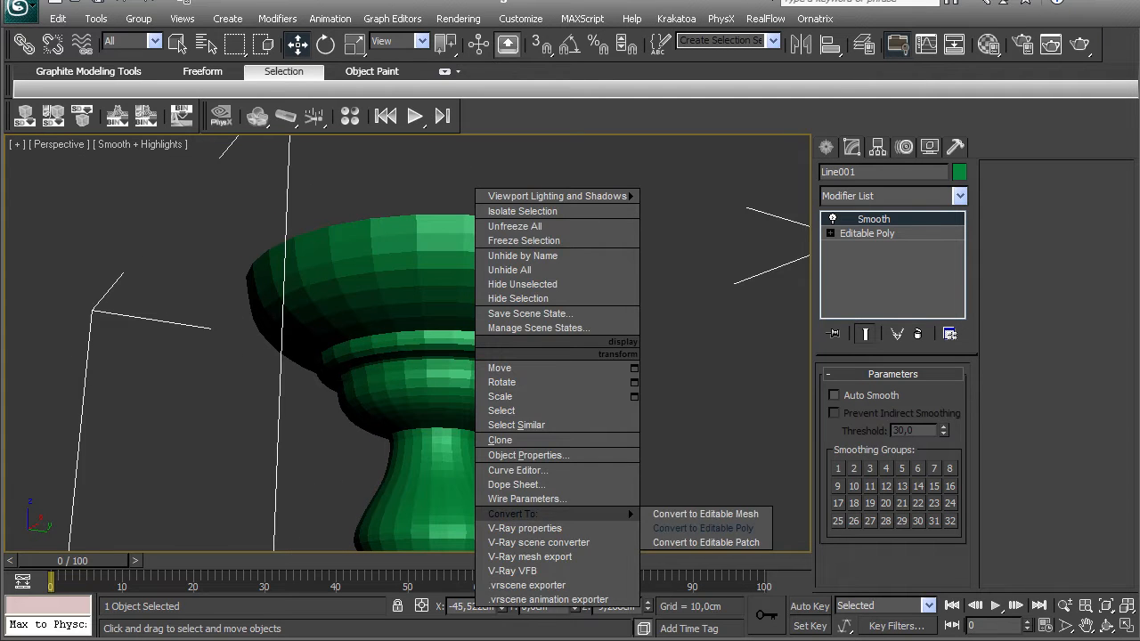
click(704, 530)
- Turn on edged faces, select the bowl's open rim border and extend it outward into a narrow flange by scaling a copy
alt+middle_drag(463, 312, 405, 321)
key(F4)
click(891, 394)
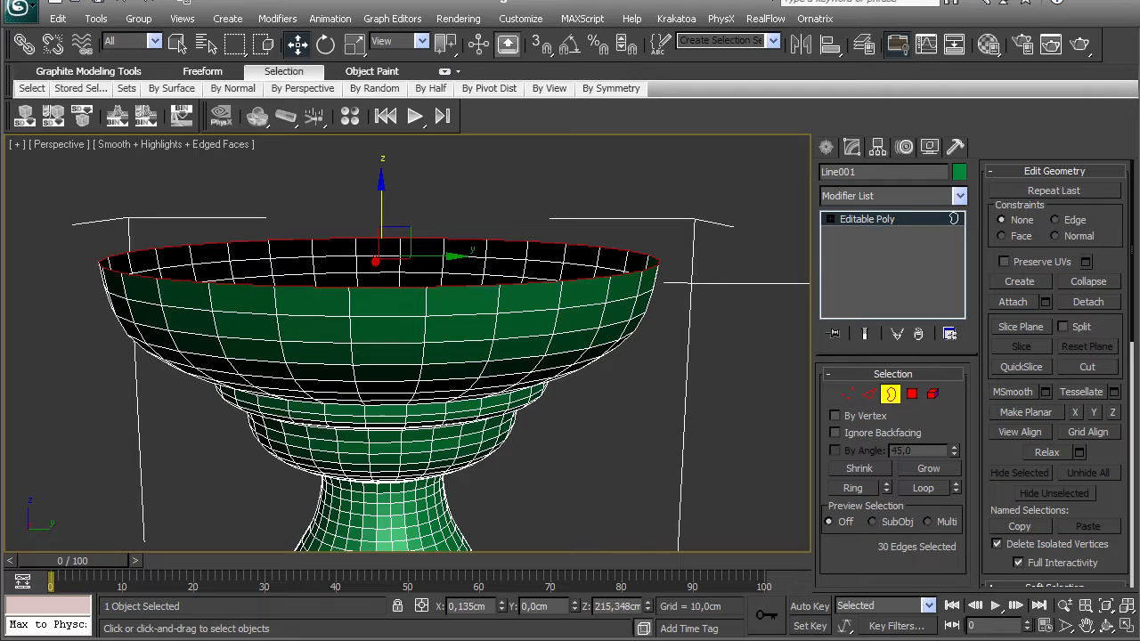
click(354, 43)
shift+drag(392, 245, 392, 230)
alt+middle_drag(401, 298, 384, 416)
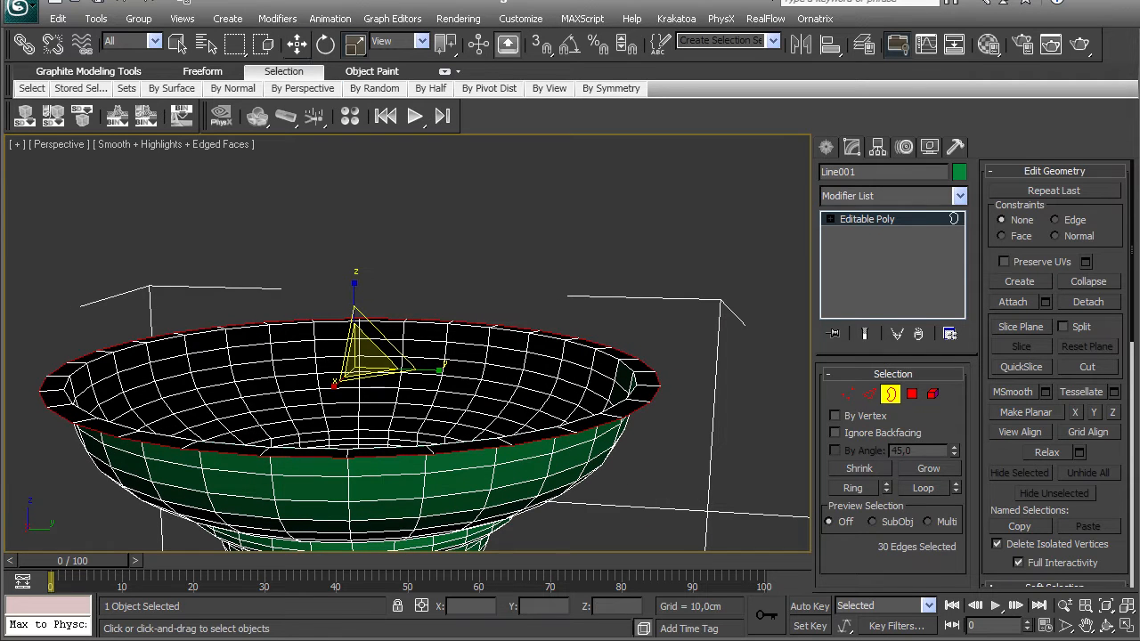
- Extend the flange's outer border upward by about 3 cm to form a thin vertical lip
key(w)
shift+drag(355, 313, 354, 300)
mouse_move(354, 300)
alt+middle_down()
mouse_move(359, 268)
mouse_move(356, 294)
alt+middle_up()
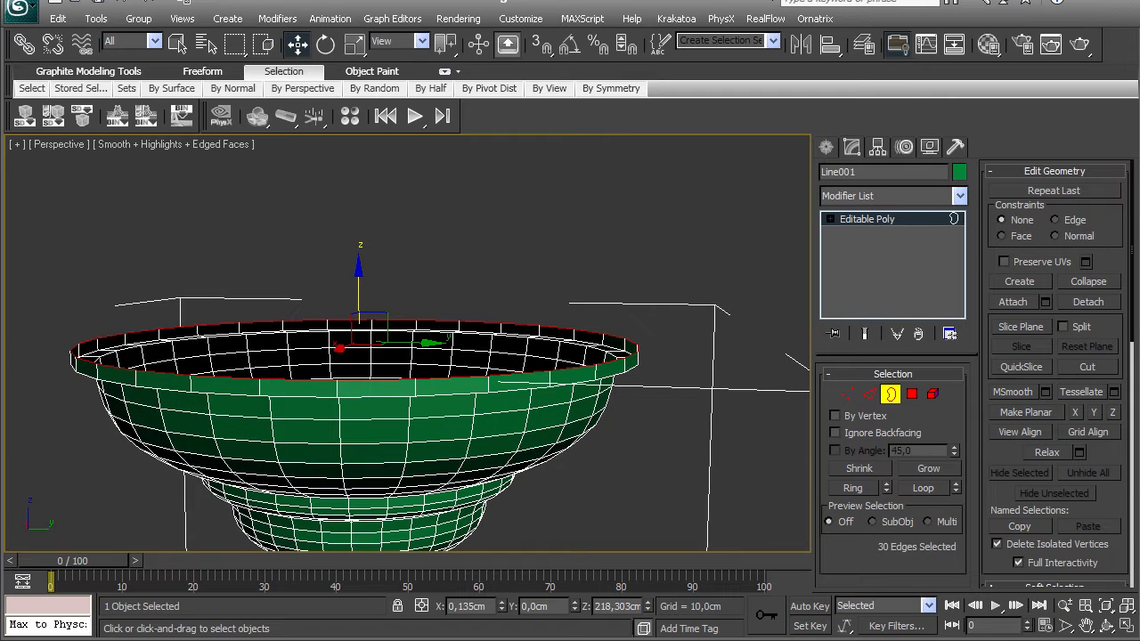
- Cap the open border at the top of the bowl's lip
scroll(1056, 374, down, 10)
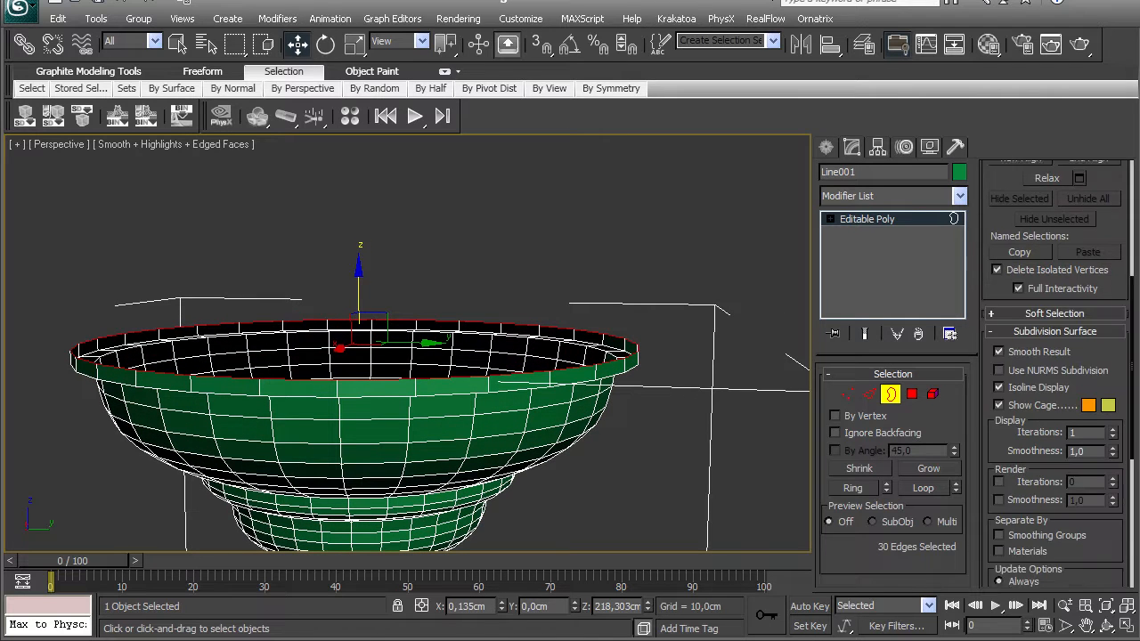
click(1089, 523)
mouse_move(534, 356)
alt+middle_down()
mouse_move(570, 308)
mouse_move(548, 285)
mouse_move(532, 392)
mouse_move(544, 347)
alt+middle_up()
scroll(407, 343, down, 5)
scroll(407, 343, up, 2)
- Switch to wireframe display and polygon level with the cap polygon selected, checking it from the top and in perspective
key(t)
scroll(394, 363, up, 2)
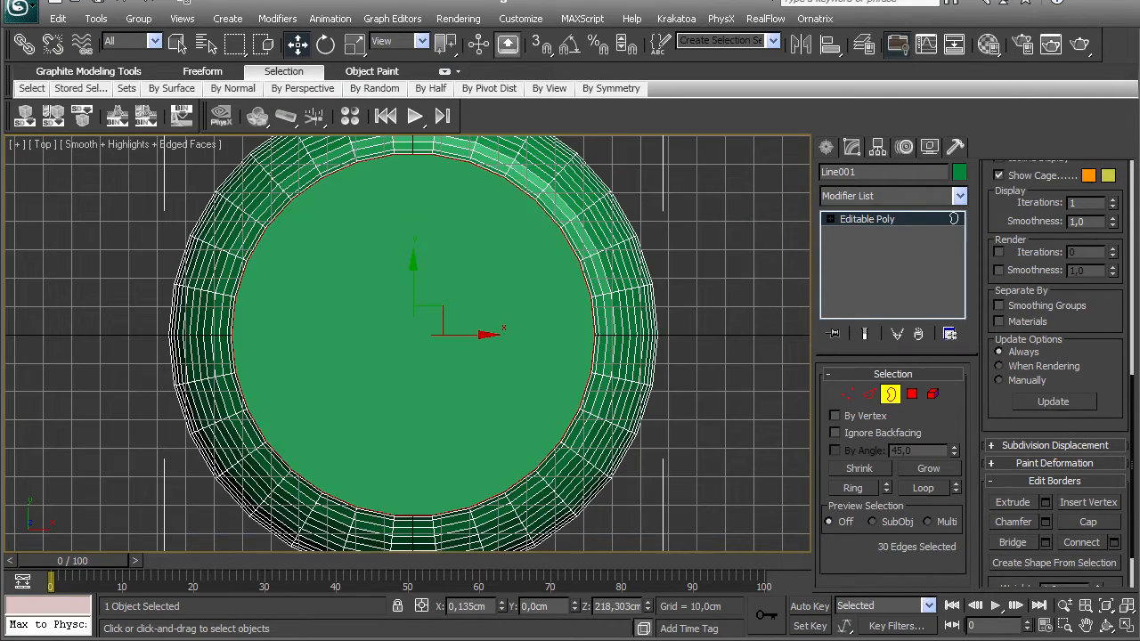
key(F3)
key(4)
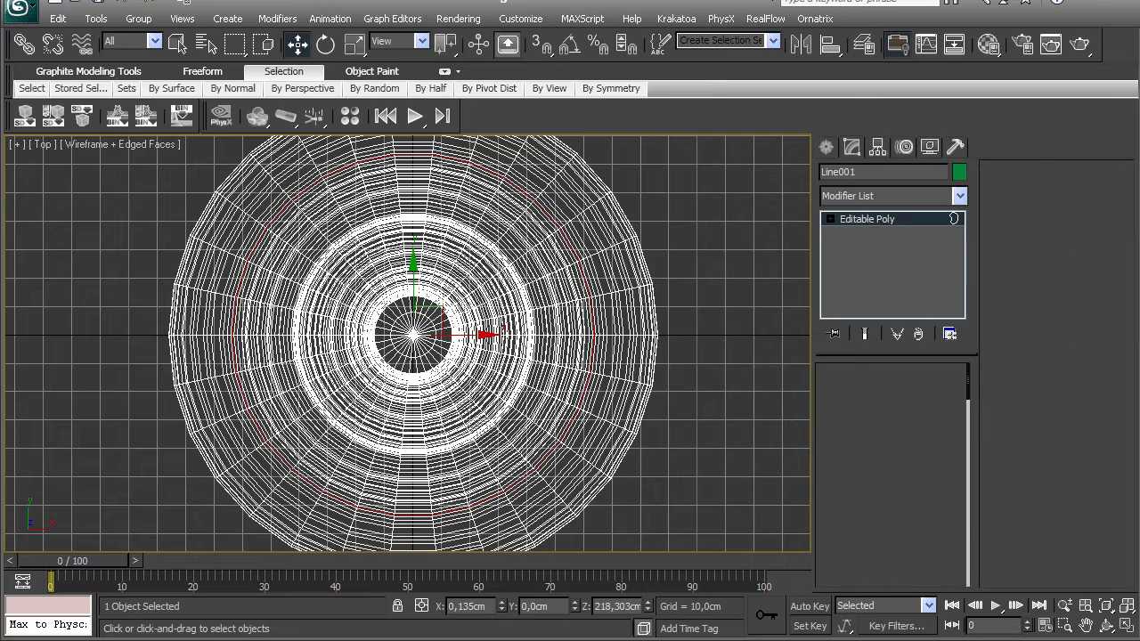
key(p)
scroll(408, 343, down, 6)
alt+middle_drag(391, 379, 472, 307)
middle_drag(473, 307, 427, 499)
scroll(408, 343, up, 3)
scroll(408, 343, up, 4)
alt+middle_drag(419, 392, 424, 312)
middle_drag(424, 312, 465, 511)
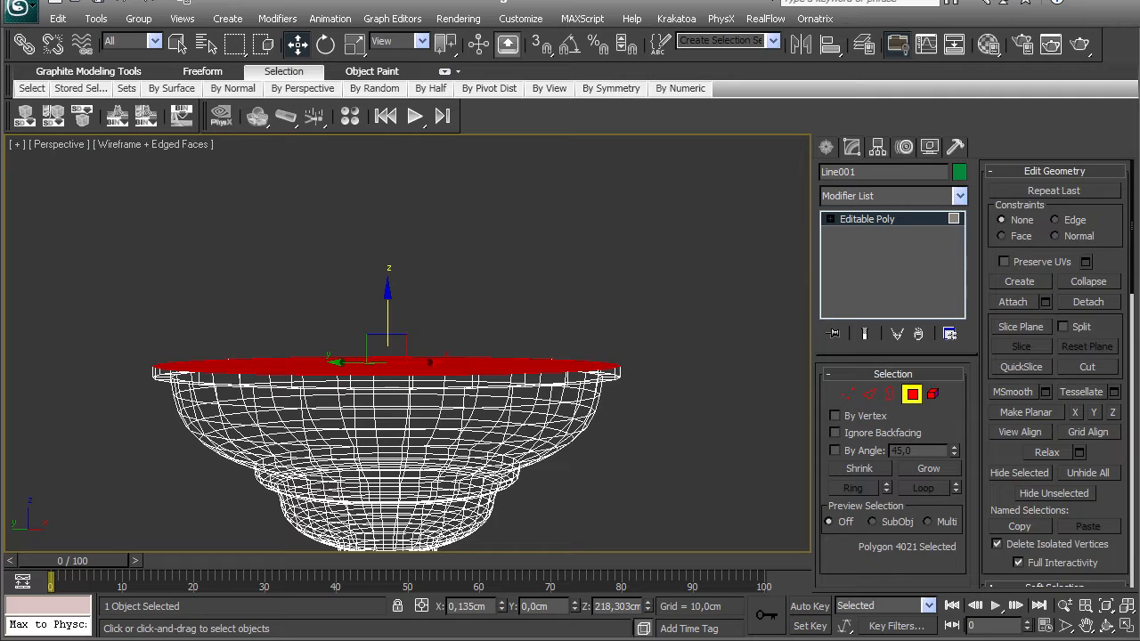
- Inset the cap polygon on the bowl's rim by 5.22 cm
scroll(1055, 374, down, 10)
scroll(1054, 374, down, 6)
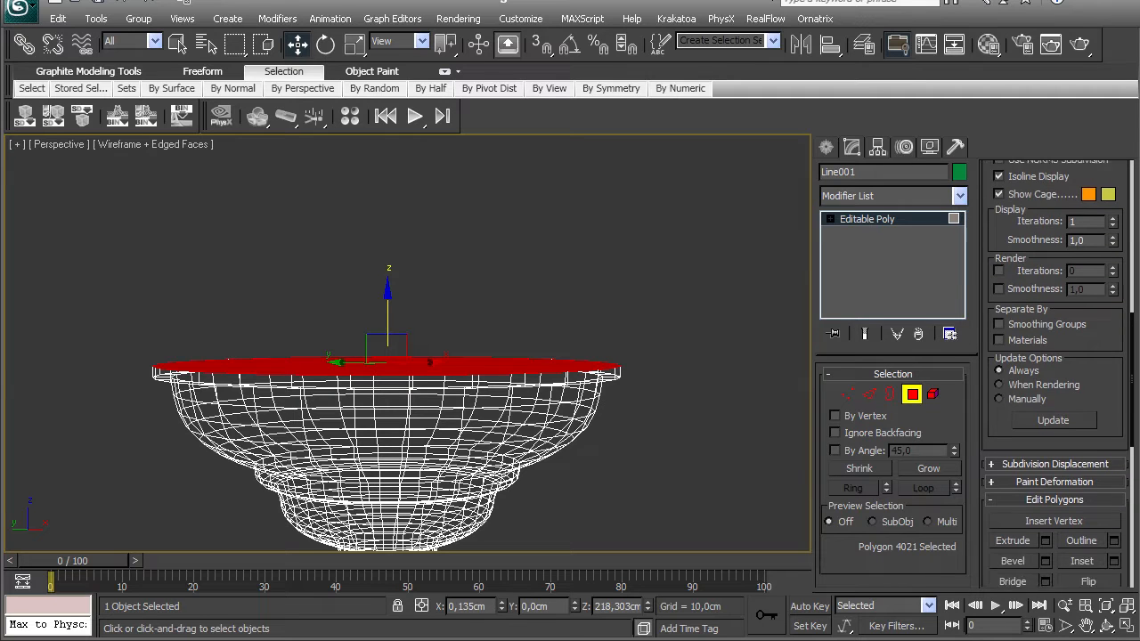
click(1115, 429)
alt+middle_drag(418, 374, 422, 423)
drag(395, 434, 395, 396)
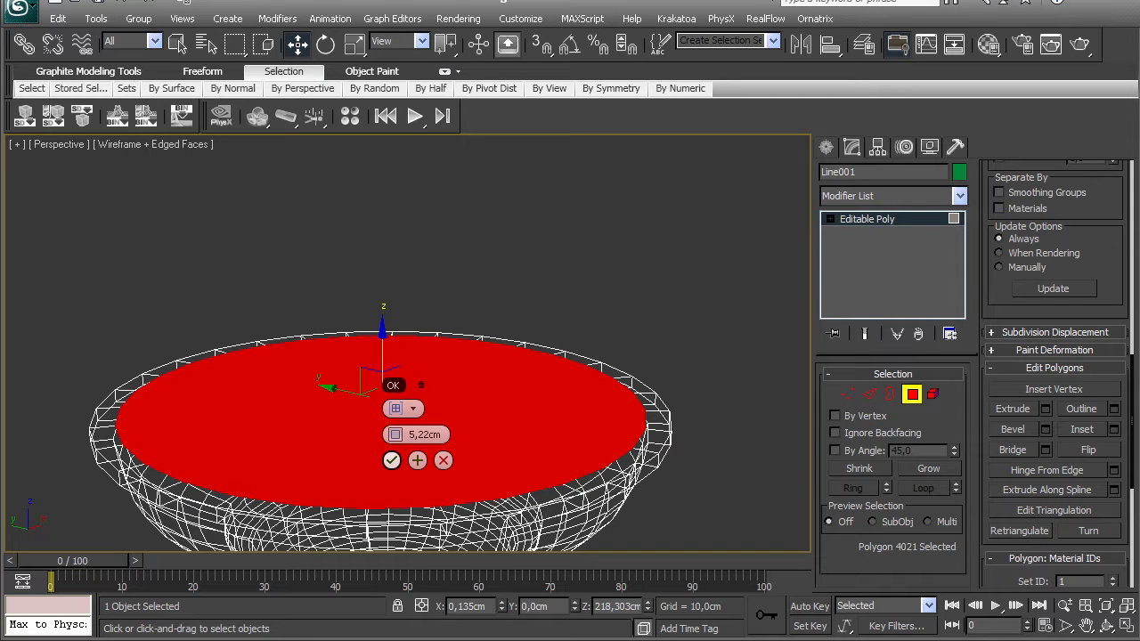
click(392, 459)
- Extrude the inset cap polygon down into the bowl and return the viewport to shaded display
click(1013, 409)
drag(419, 422, 418, 459)
key(F3)
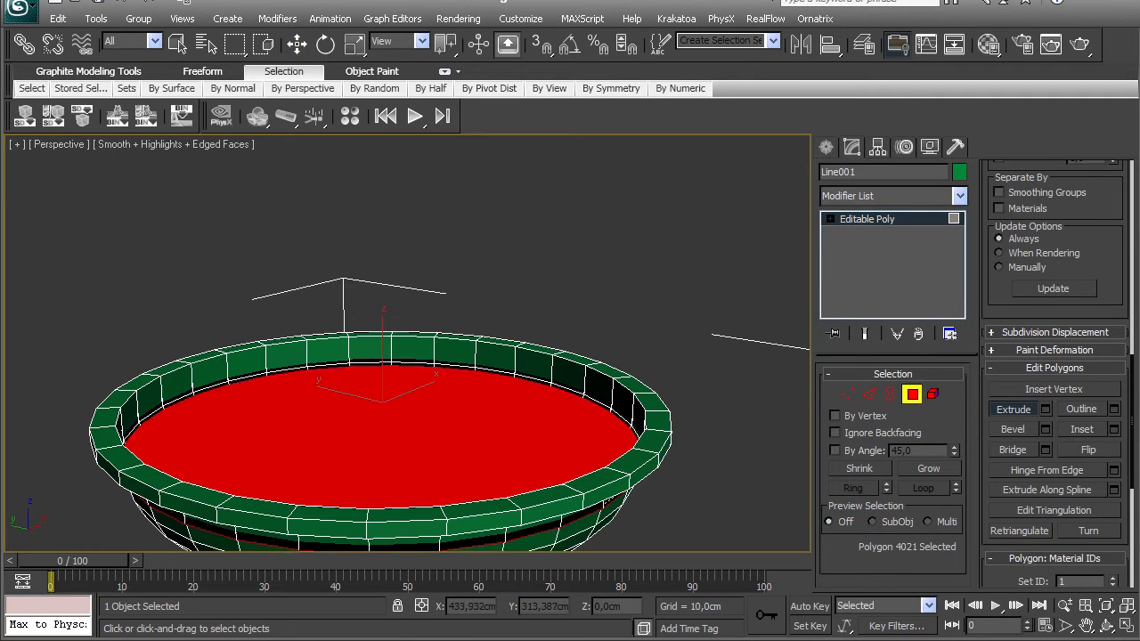
scroll(418, 445, down, 2)
mouse_move(419, 445)
alt+middle_down()
mouse_move(417, 364)
mouse_move(419, 409)
mouse_move(449, 427)
alt+middle_up()
click(356, 45)
scroll(419, 410, down, 5)
scroll(392, 357, up, 6)
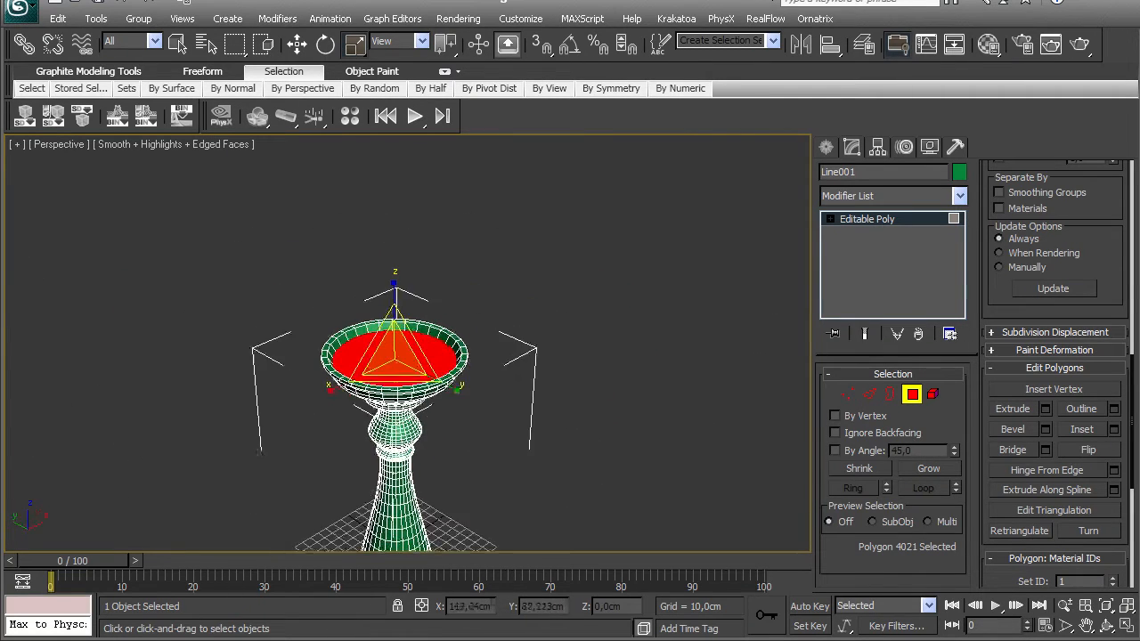
drag(383, 287, 383, 292)
key(ctrl+z)
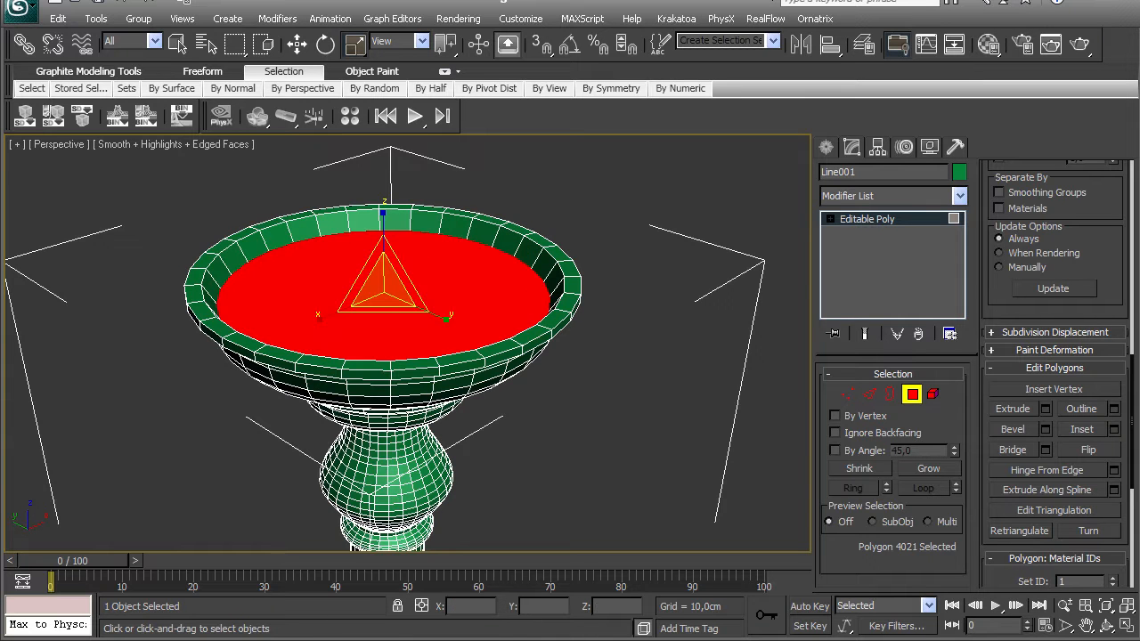
- Extrude the cavity floor deeper into the bowl, scale it narrower so the inner walls taper, and leave polygon level
key(q)
drag(383, 301, 383, 332)
alt+middle_drag(383, 331, 386, 322)
key(r)
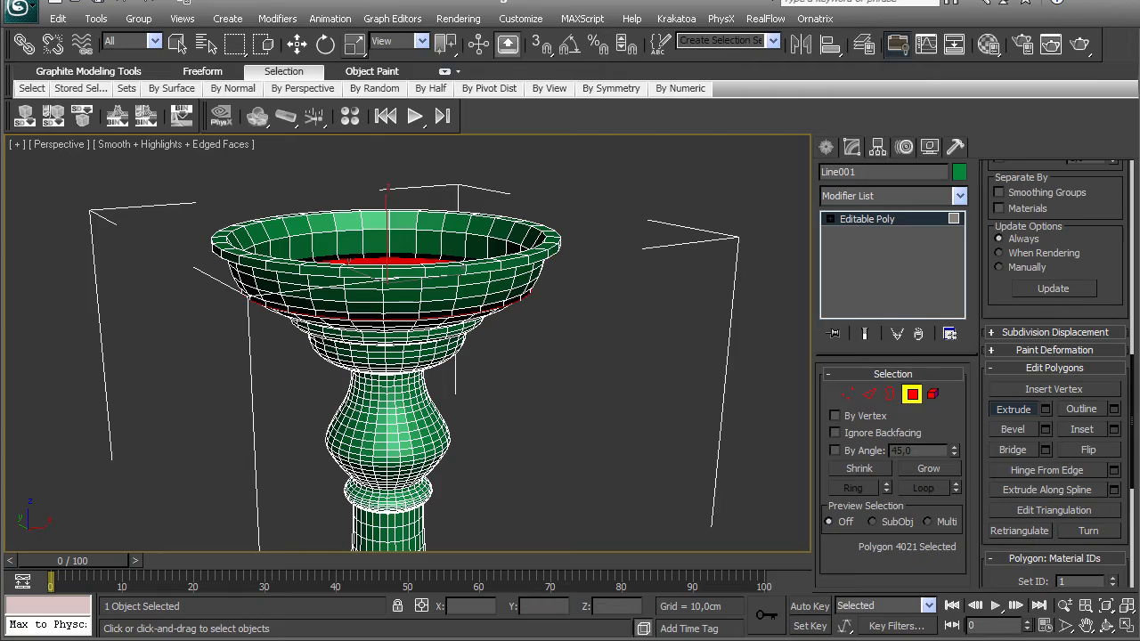
alt+middle_drag(386, 298, 579, 311)
alt+middle_drag(481, 311, 379, 267)
scroll(381, 294, up, 4)
key(4)
middle_drag(381, 374, 381, 210)
scroll(392, 294, down, 4)
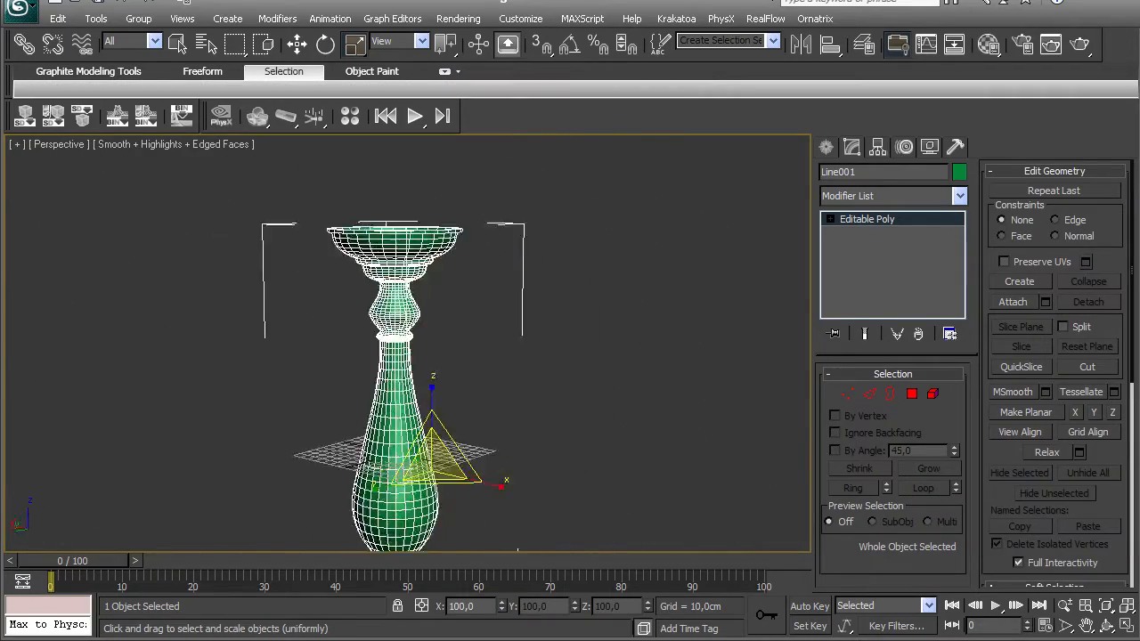
- Delete the floor polygon inside the bowl's cavity and leave polygon level
alt+middle_drag(391, 267, 406, 338)
scroll(411, 312, up, 5)
key(4)
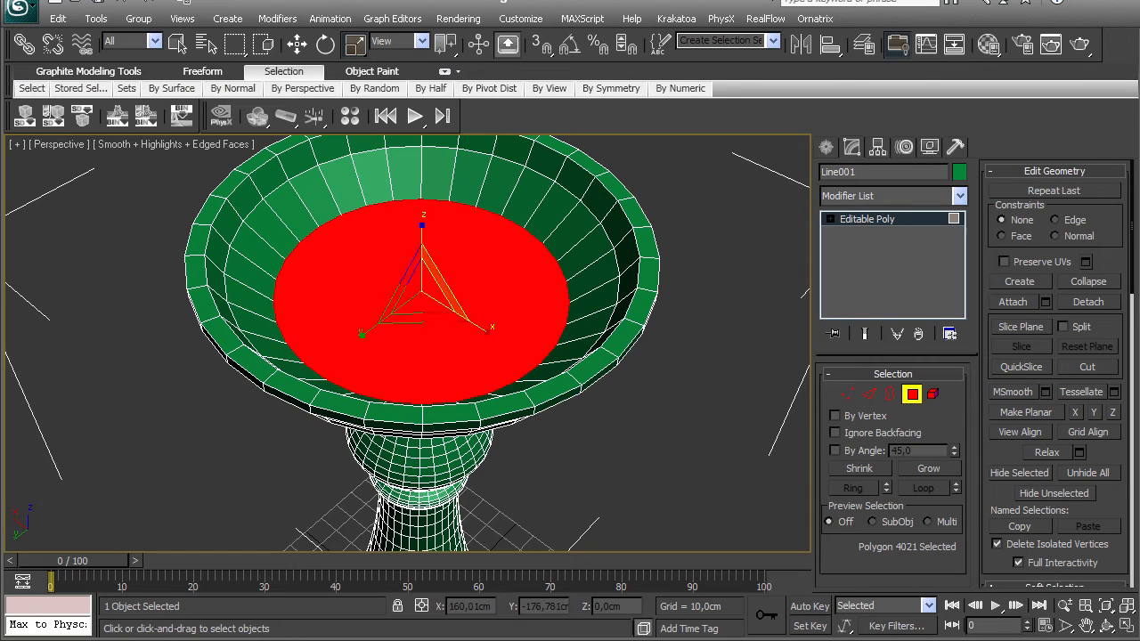
key(Delete)
alt+middle_drag(415, 312, 385, 250)
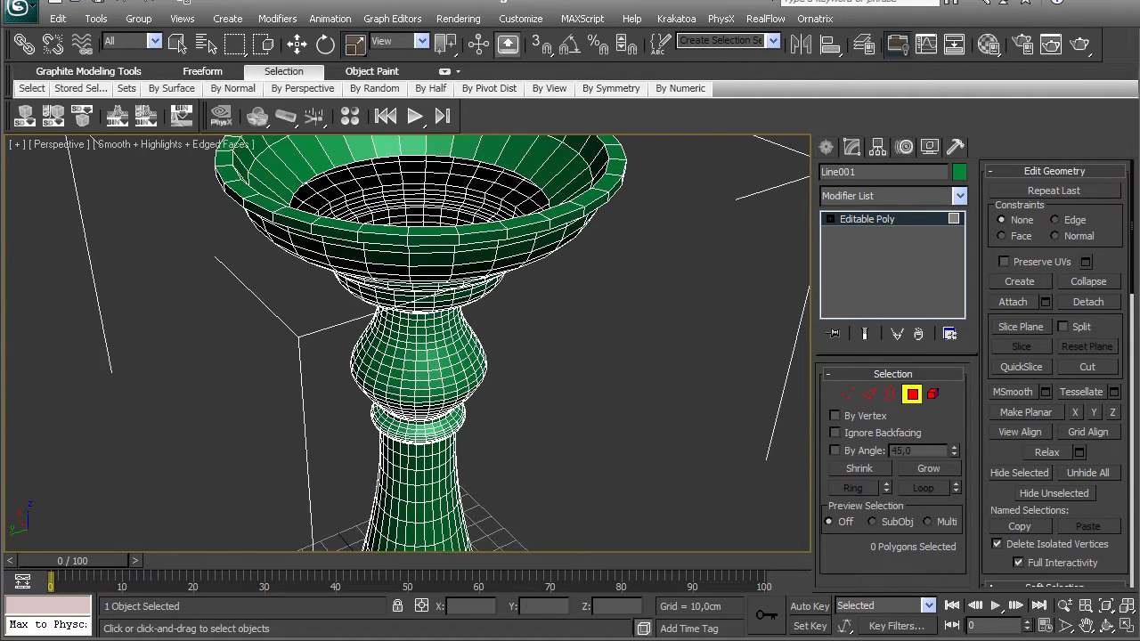
key(4)
- Select three alternating edge loops on the outer part of the candlestick's underside and remove them with their vertices
alt+middle_drag(385, 338, 437, 267)
scroll(419, 312, down, 5)
middle_drag(417, 357, 400, 165)
alt+middle_drag(401, 290, 402, 267)
middle_drag(403, 267, 402, 321)
scroll(403, 321, up, 4)
key(2)
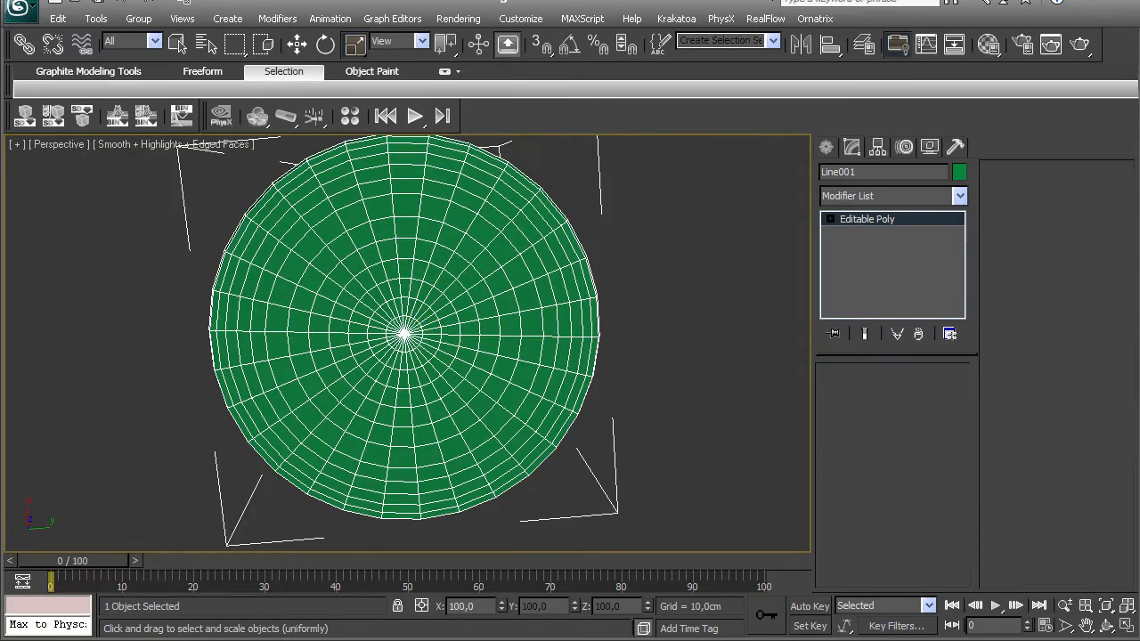
click(397, 162)
alt+middle_drag(403, 321, 403, 357)
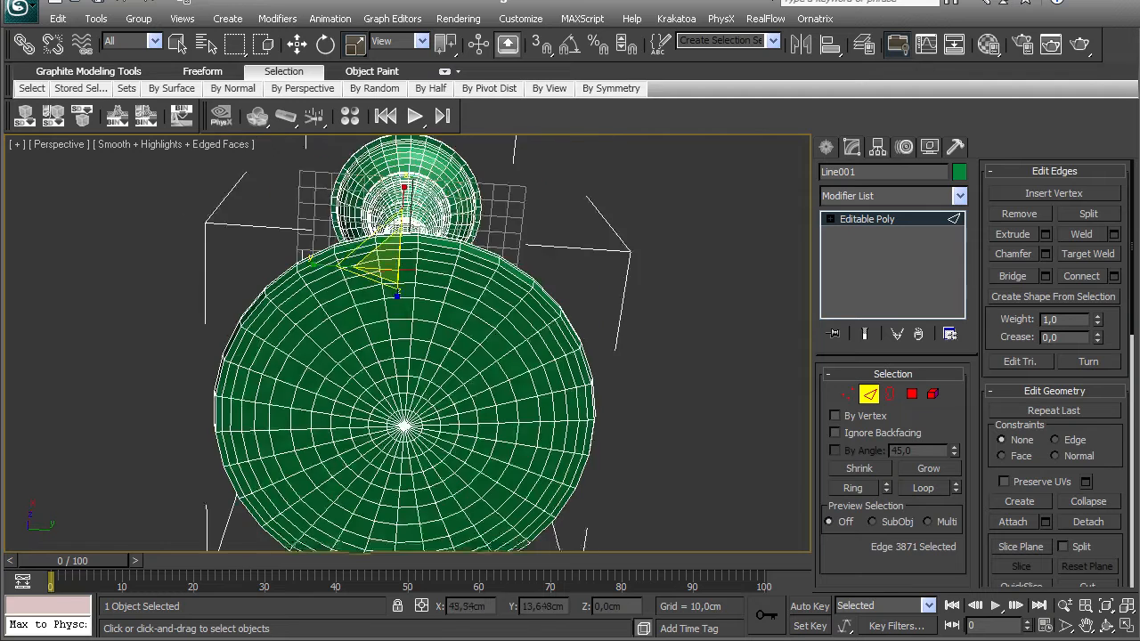
scroll(403, 357, up, 4)
ctrl+click(386, 185)
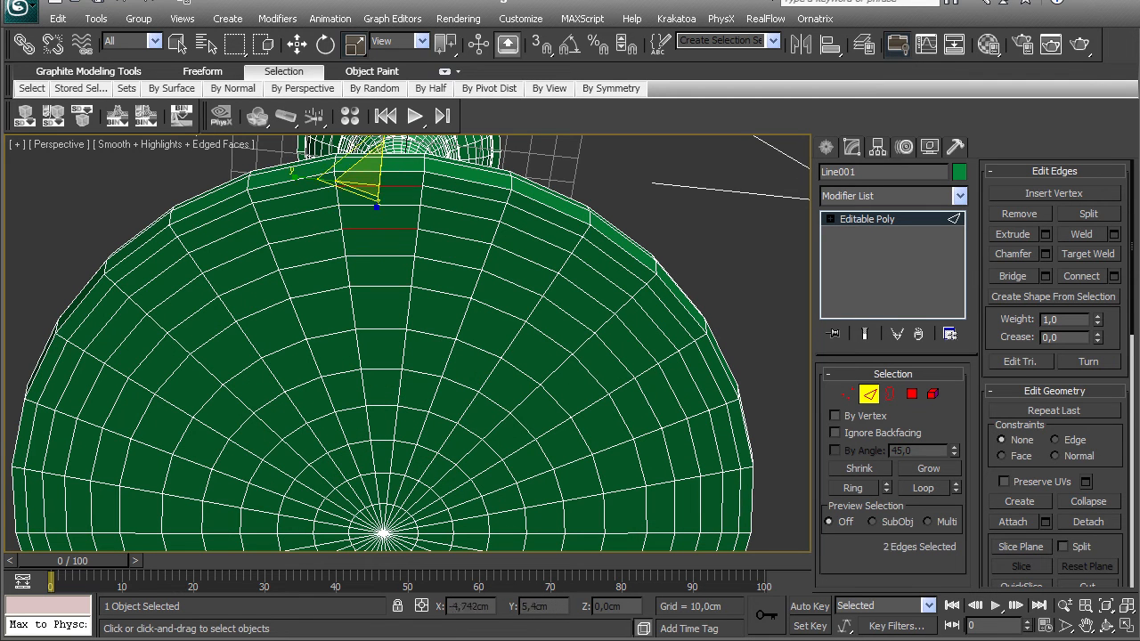
click(923, 488)
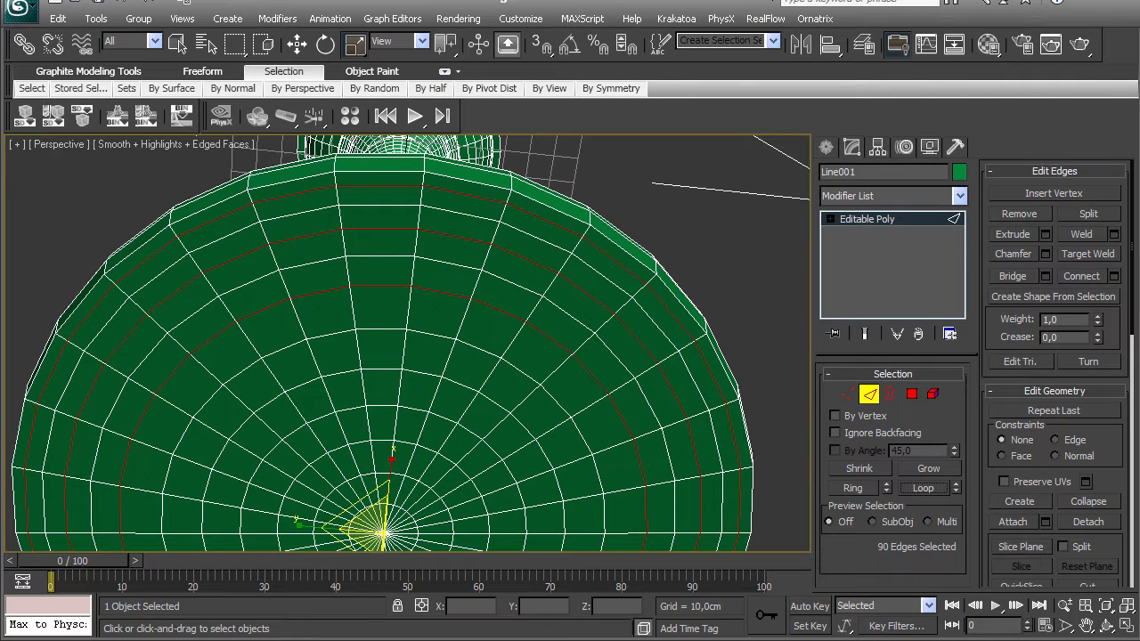
key(ctrl+BackSpace)
- Remove one more edge loop with its vertices closer to the centre of the underside
click(384, 369)
middle_drag(383, 369, 385, 260)
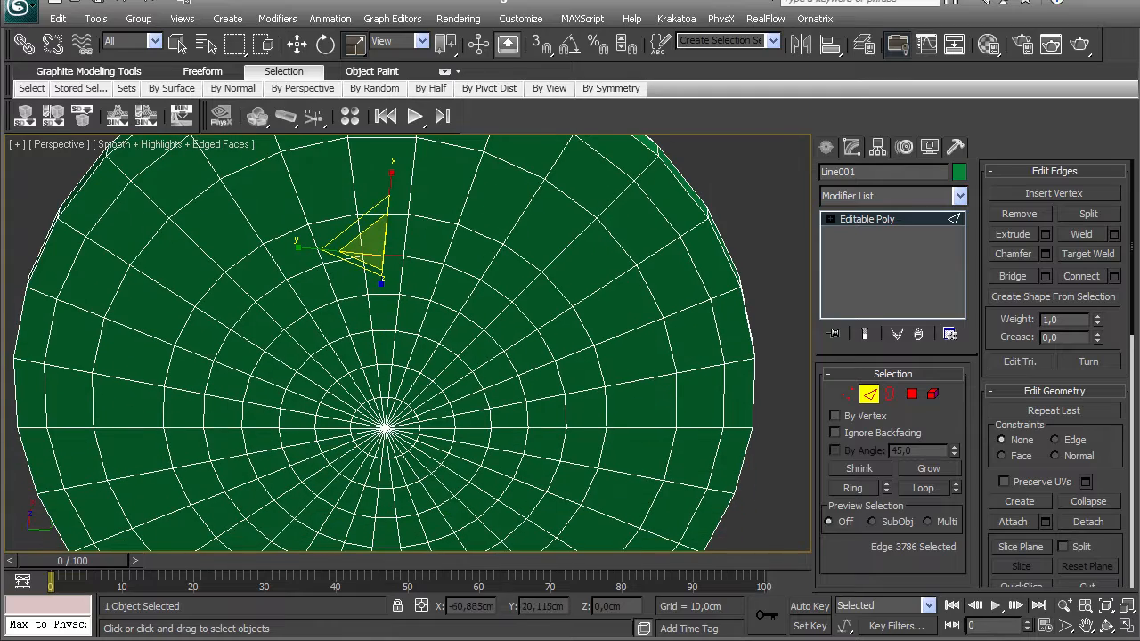
click(923, 488)
key(ctrl+BackSpace)
- Remove two edge loops with their vertices from the lower outer side of the candlestick's base
scroll(392, 356, down, 5)
alt+middle_drag(392, 303, 392, 357)
scroll(392, 401, up, 2)
scroll(392, 357, up, 3)
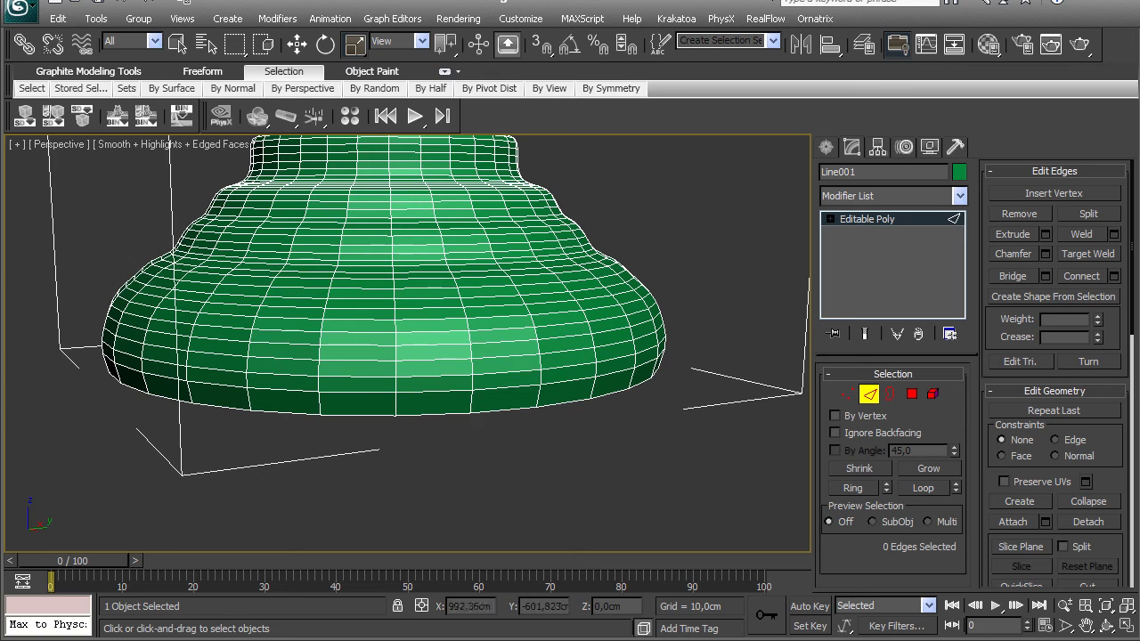
click(361, 378)
ctrl+click(356, 341)
click(923, 488)
key(ctrl+BackSpace)
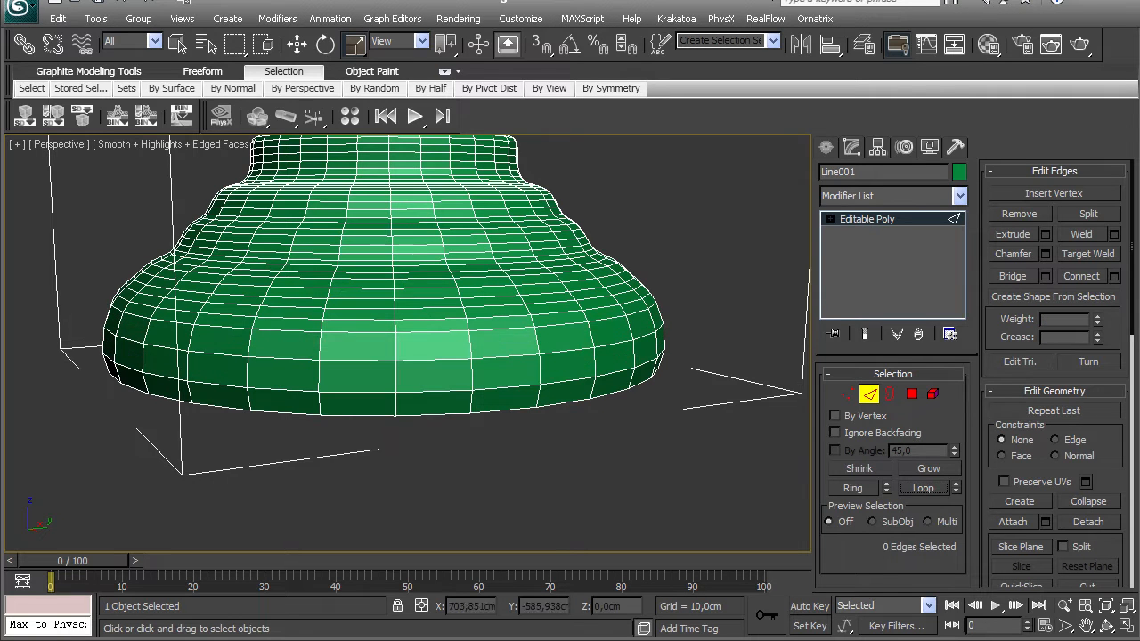
click(358, 320)
alt+middle_drag(358, 320, 378, 375)
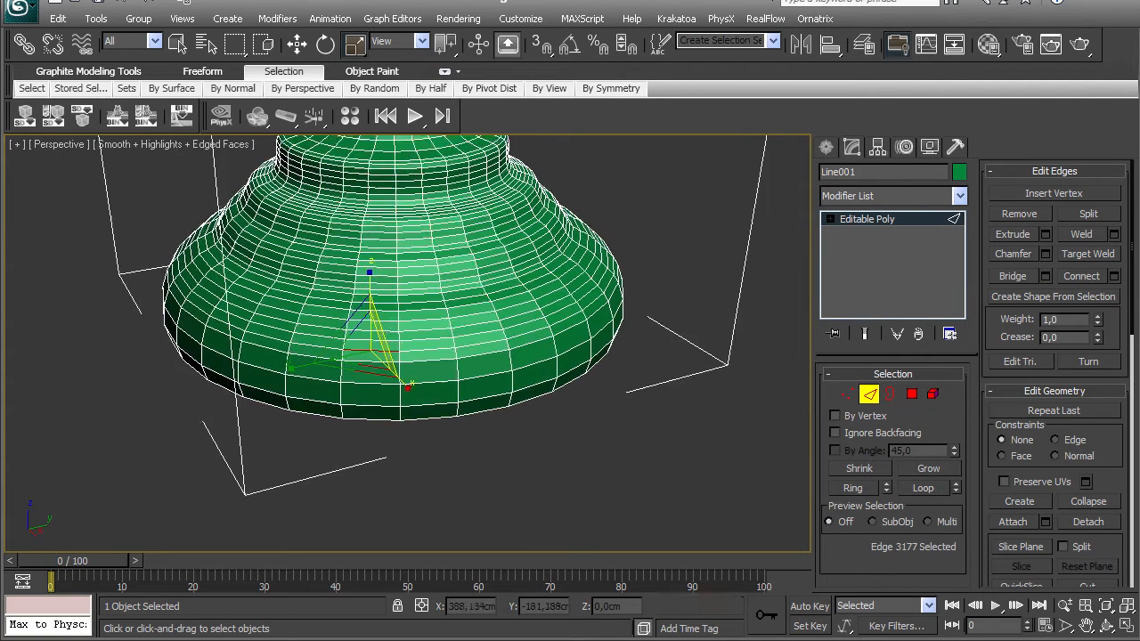
scroll(378, 374, up, 3)
ctrl+click(378, 345)
ctrl+click(378, 317)
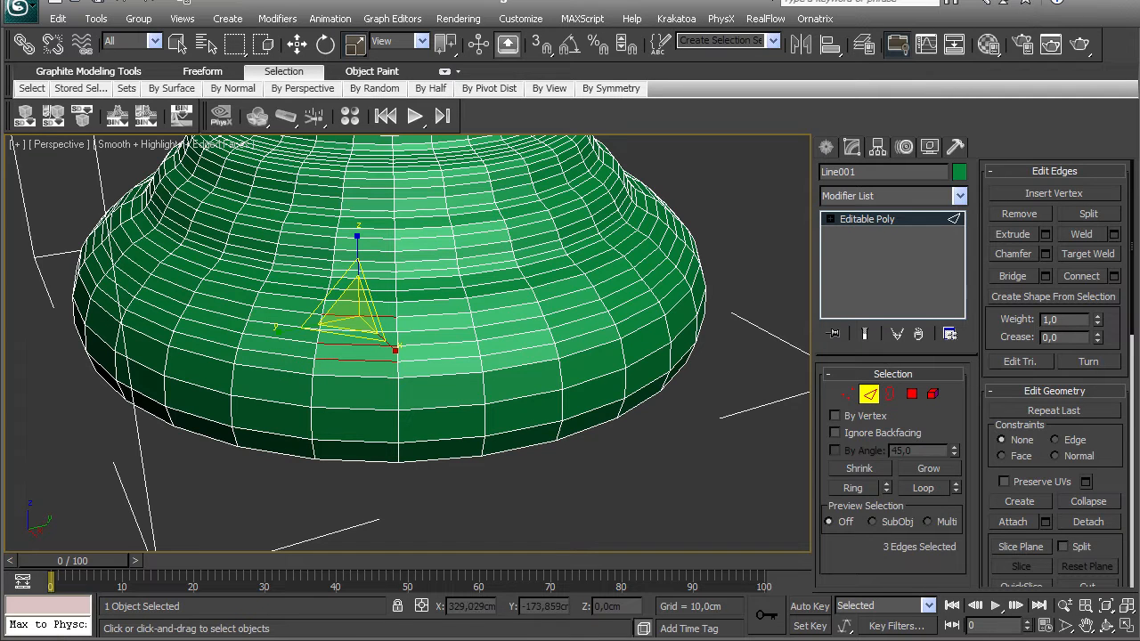
key(ctrl+BackSpace)
- Remove three edge loops with their vertices from the upper half of the base's lower bulge
click(356, 360)
ctrl+click(356, 331)
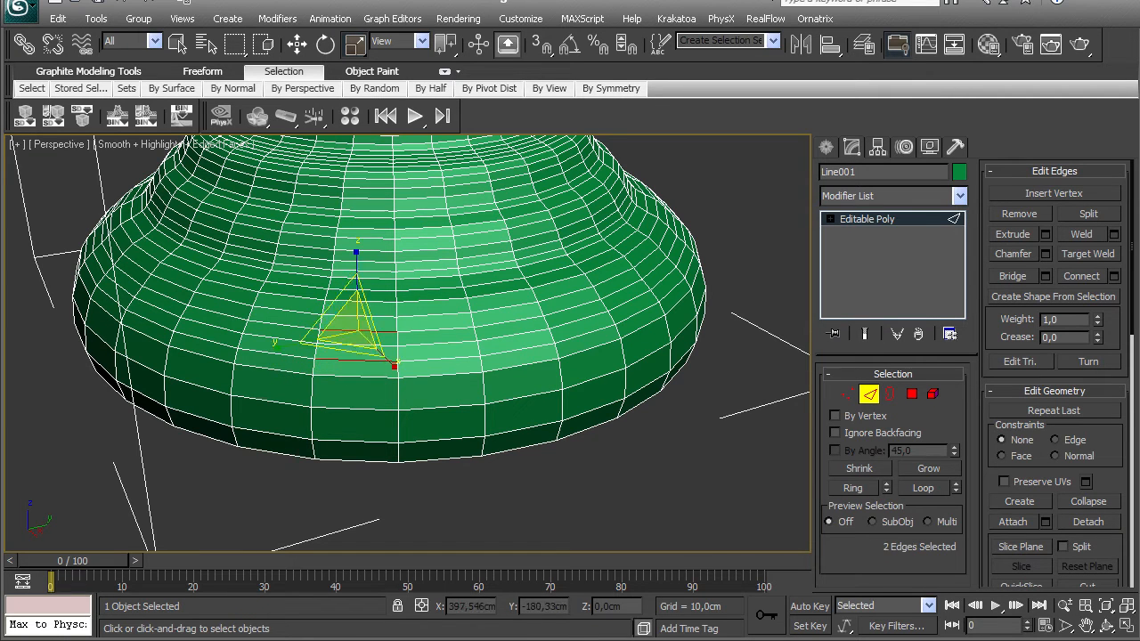
click(923, 488)
key(ctrl+BackSpace)
alt+middle_drag(410, 339, 421, 374)
click(326, 339)
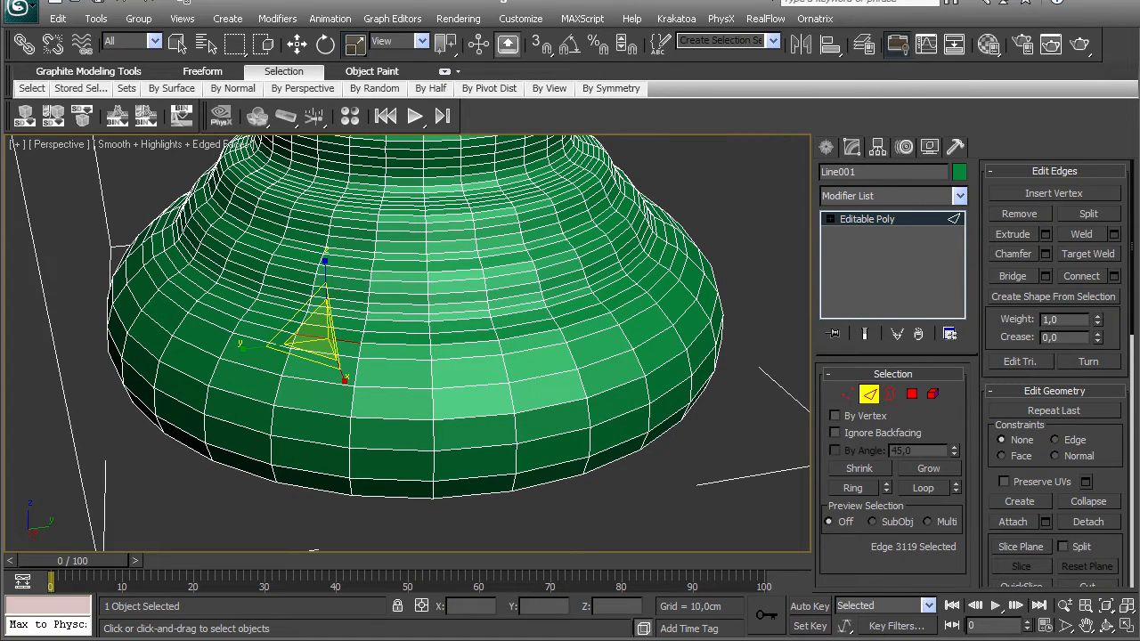
click(923, 488)
key(ctrl+BackSpace)
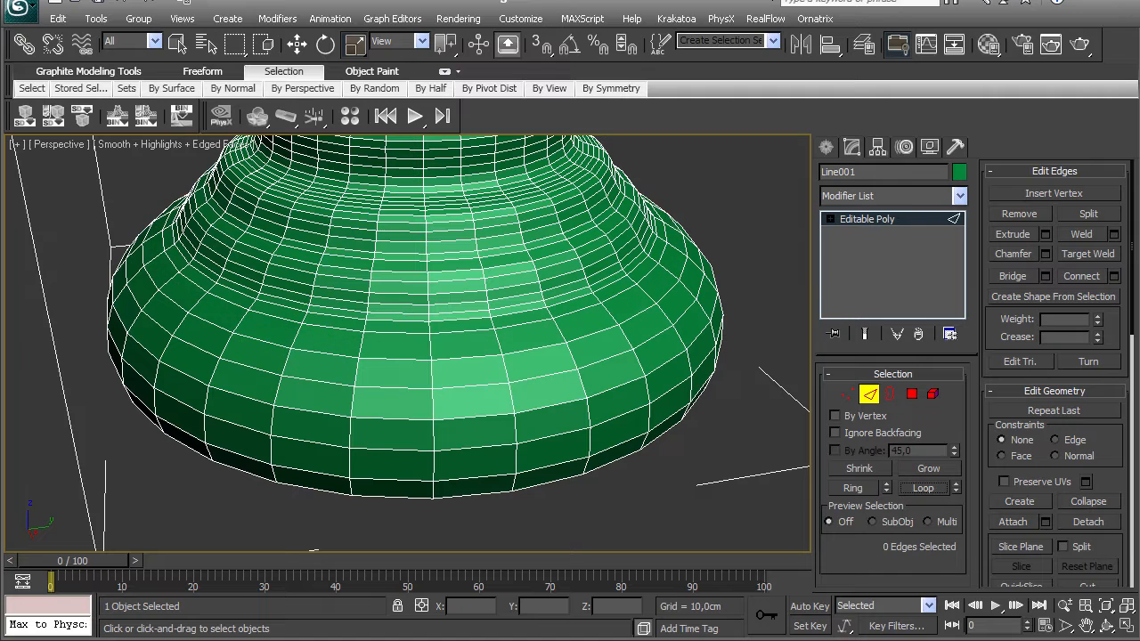
- Remove four edge loops with their vertices from the concave band just above the base's lower bulge
scroll(347, 267, up, 3)
click(346, 323)
ctrl+click(349, 298)
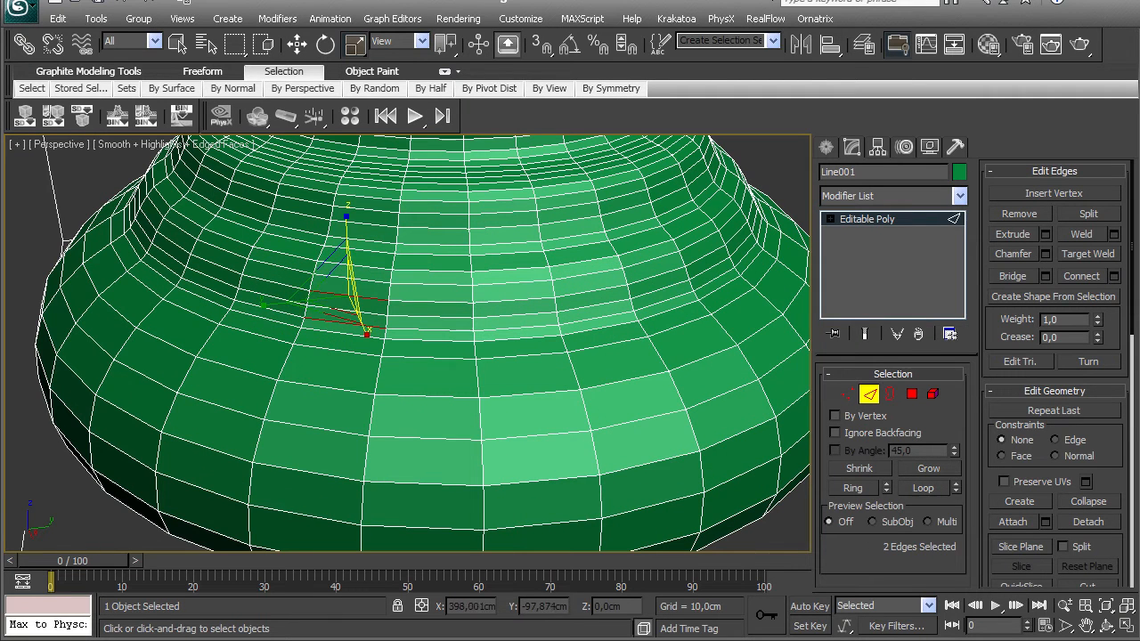
ctrl+click(352, 269)
click(923, 488)
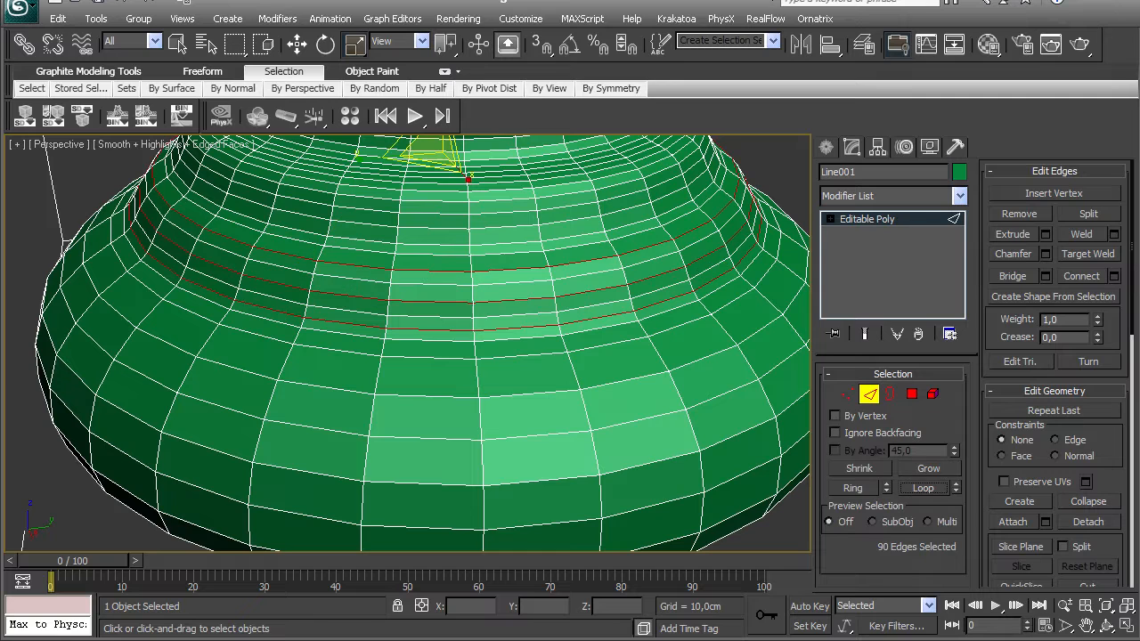
key(ctrl+BackSpace)
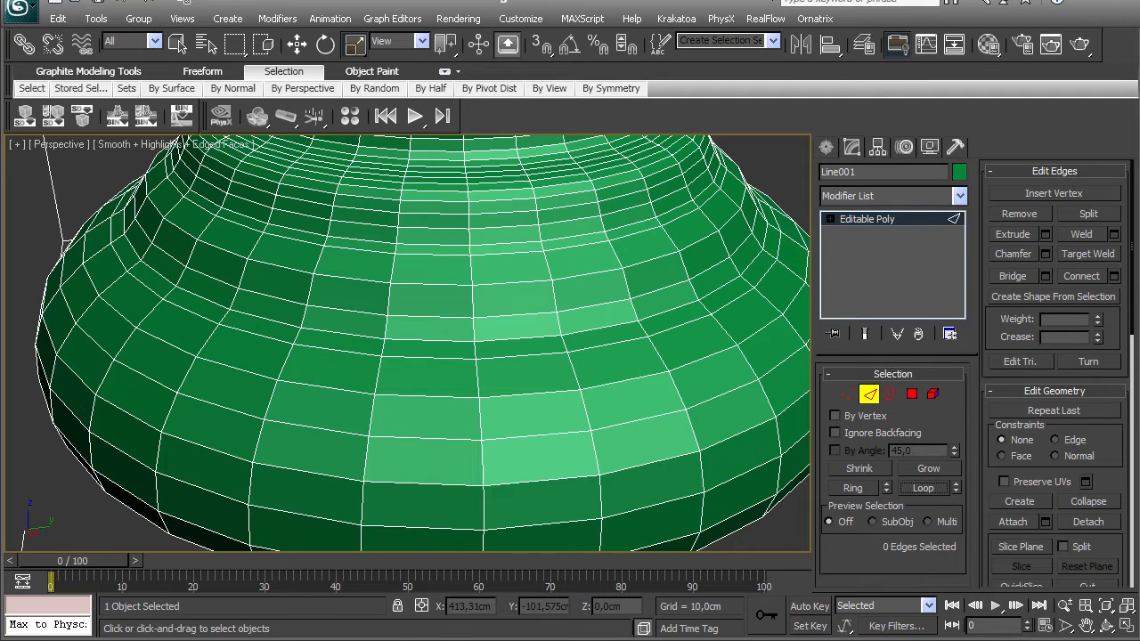
click(358, 250)
click(923, 488)
key(ctrl+BackSpace)
- Remove two edge loops with their vertices from the base's shoulder below the collar
scroll(427, 343, down, 4)
mouse_move(427, 356)
alt+middle_down()
mouse_move(430, 298)
mouse_move(436, 352)
alt+middle_up()
scroll(408, 343, up, 4)
click(326, 314)
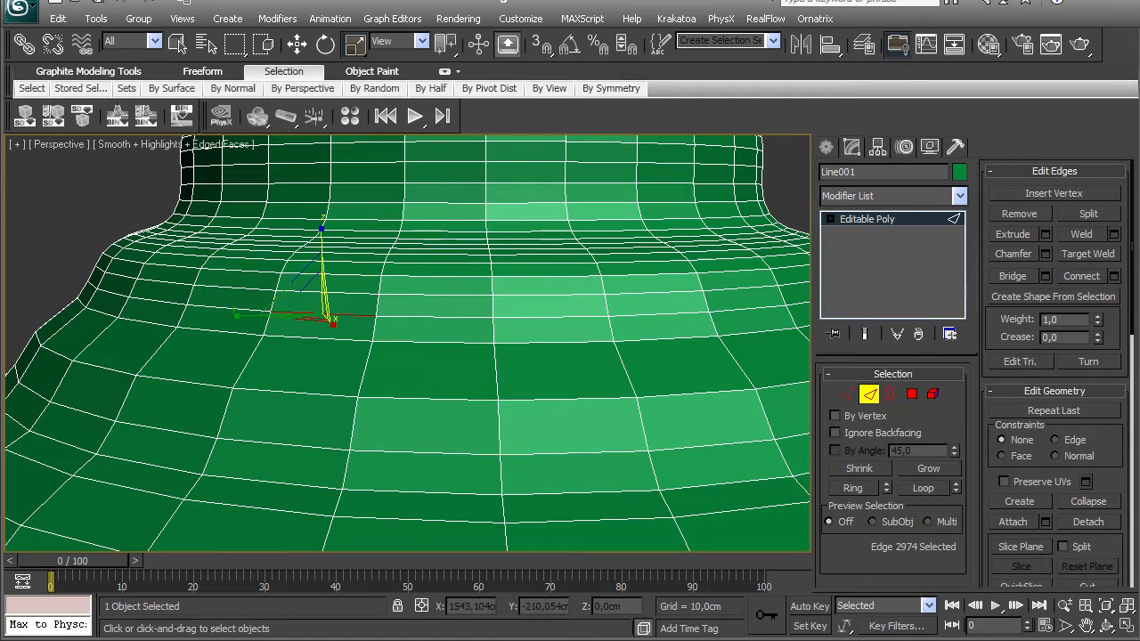
ctrl+click(330, 275)
click(923, 489)
key(ctrl+BackSpace)
- Remove three edge loops with their vertices from the dense groove directly beneath the base's collar
scroll(427, 343, down, 2)
alt+middle_drag(428, 312, 437, 418)
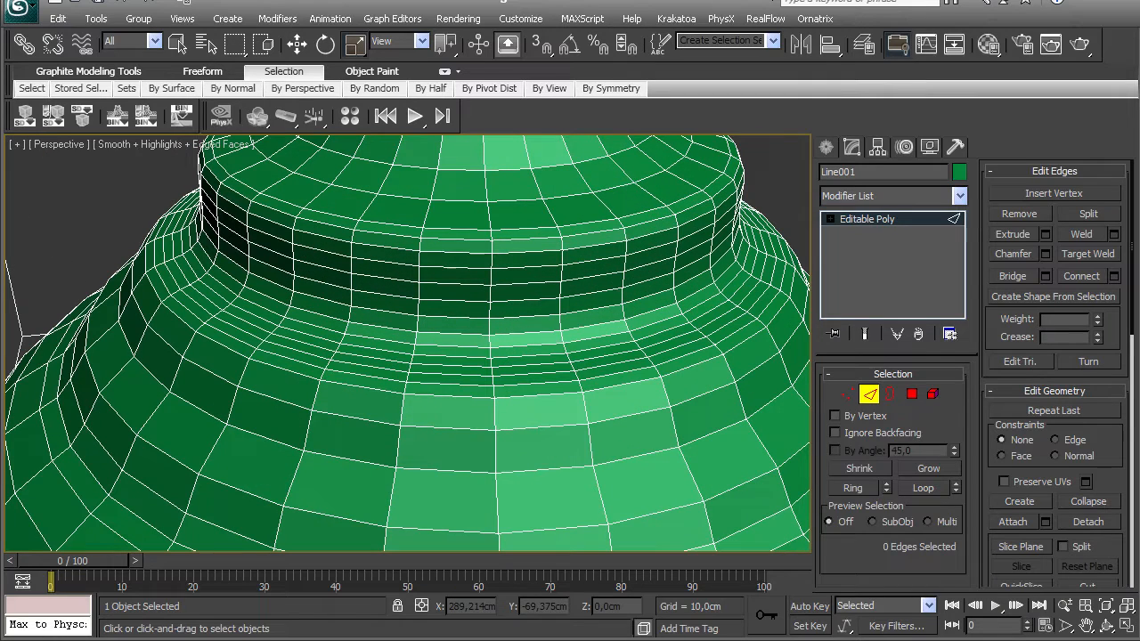
click(370, 366)
ctrl+click(372, 345)
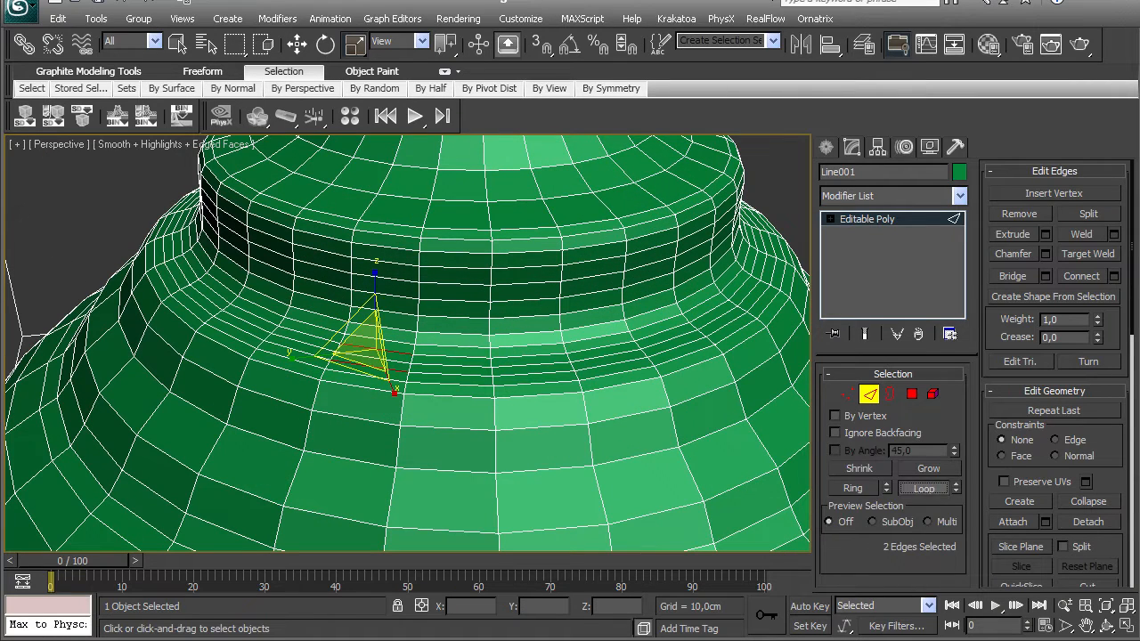
click(923, 488)
key(ctrl+BackSpace)
click(368, 375)
click(923, 488)
key(ctrl+BackSpace)
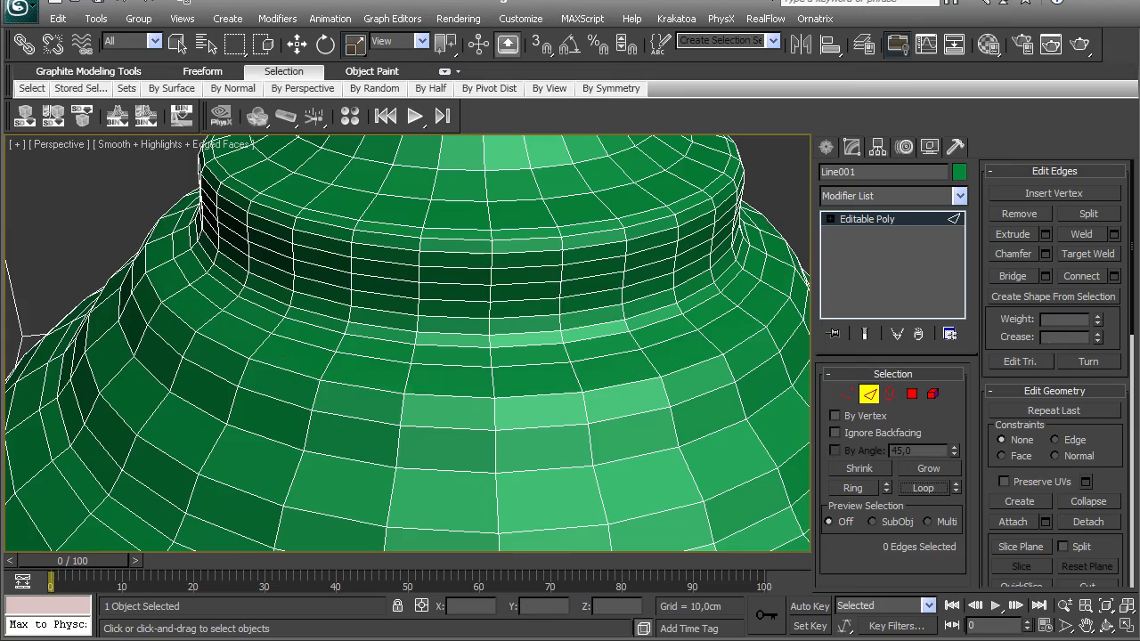
- Remove the edge loop running around the middle of the base's vertical collar
scroll(408, 344, down, 8)
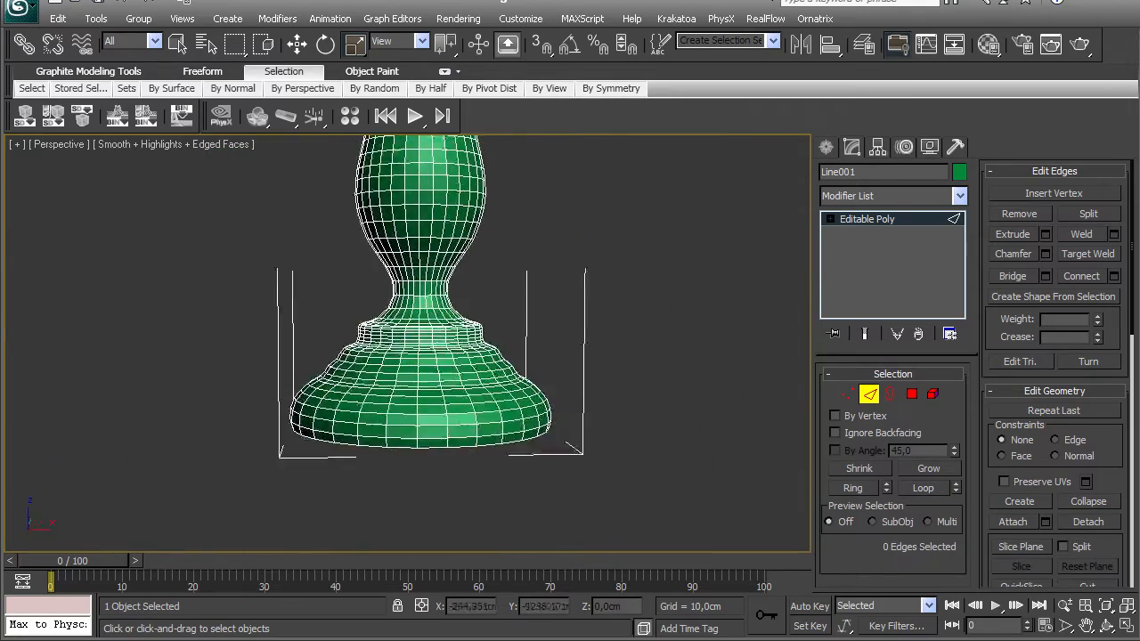
scroll(415, 374, up, 10)
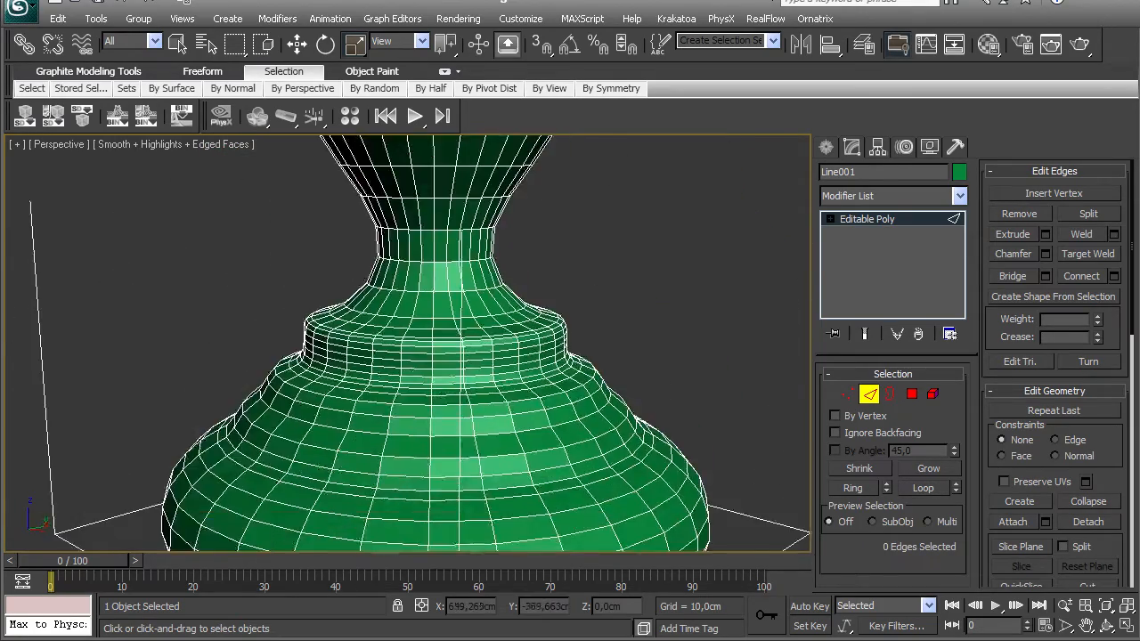
click(431, 406)
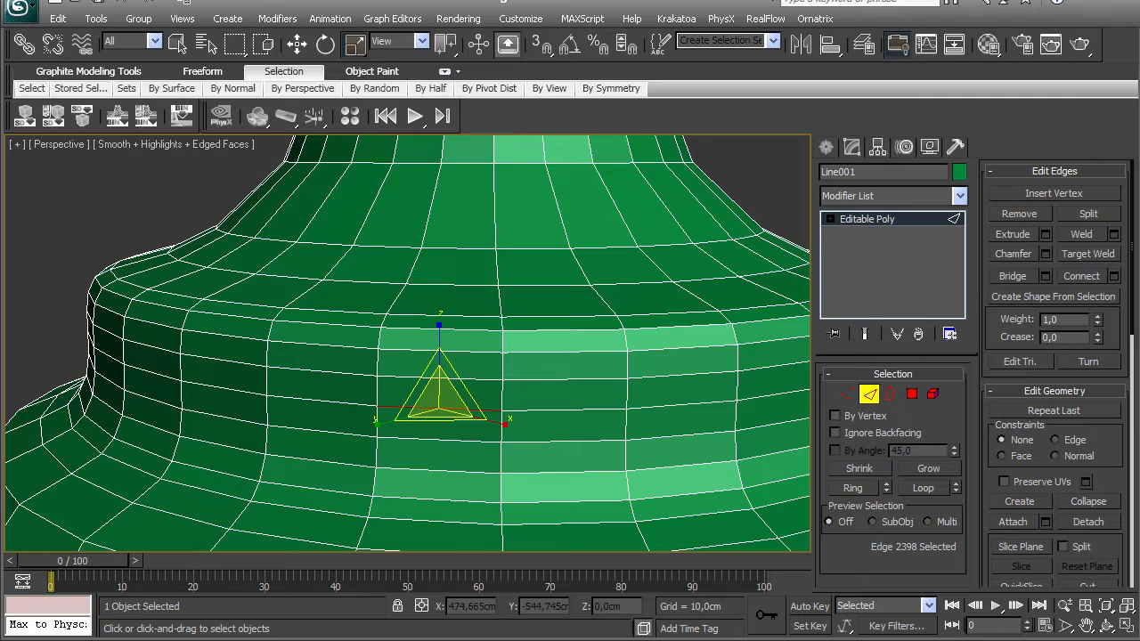
click(924, 488)
key(ctrl+d)
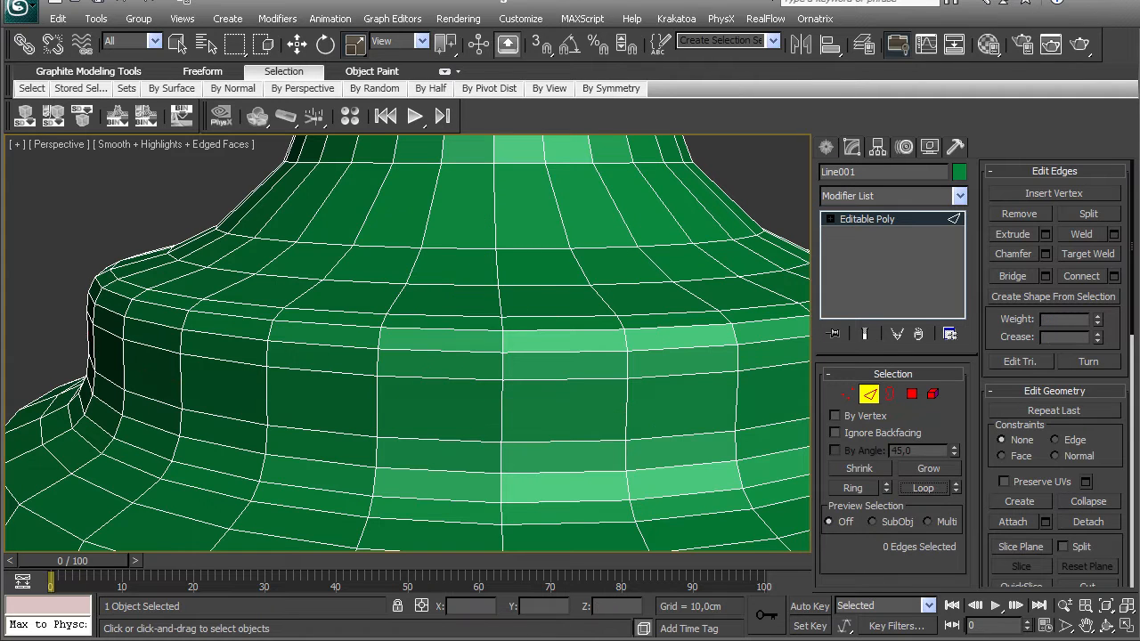
- Remove two more edge loops from the collar, one near its lower edge and one near its upper edge
click(439, 470)
click(923, 488)
key(ctrl+BackSpace)
middle_drag(472, 446, 455, 399)
click(419, 284)
scroll(408, 344, down, 5)
key(ctrl+d)
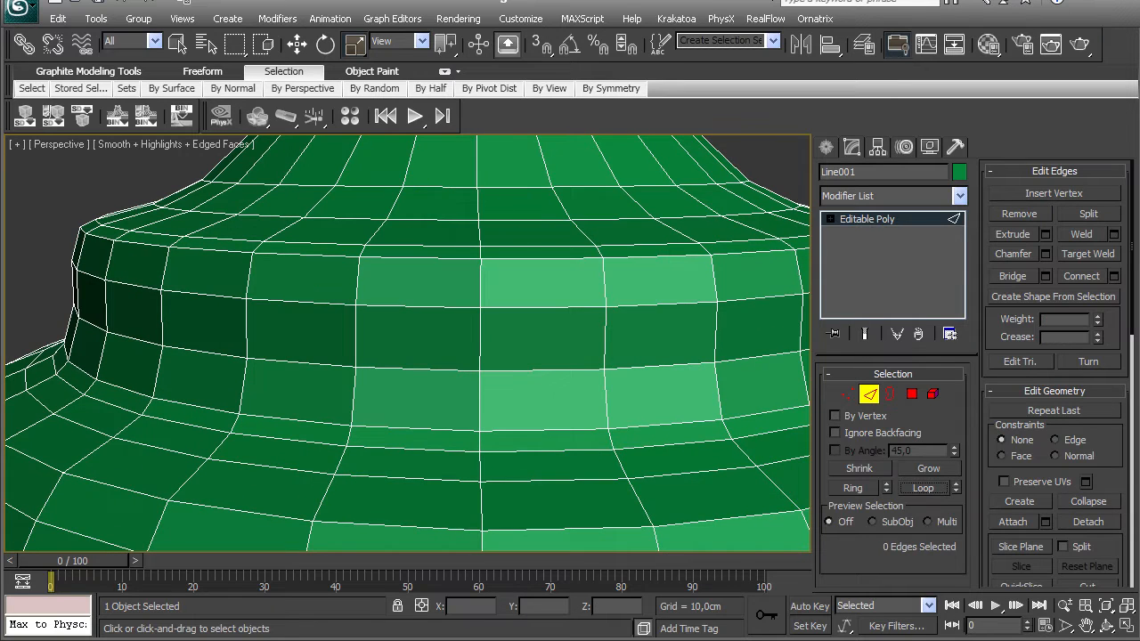
scroll(479, 252, down, 2)
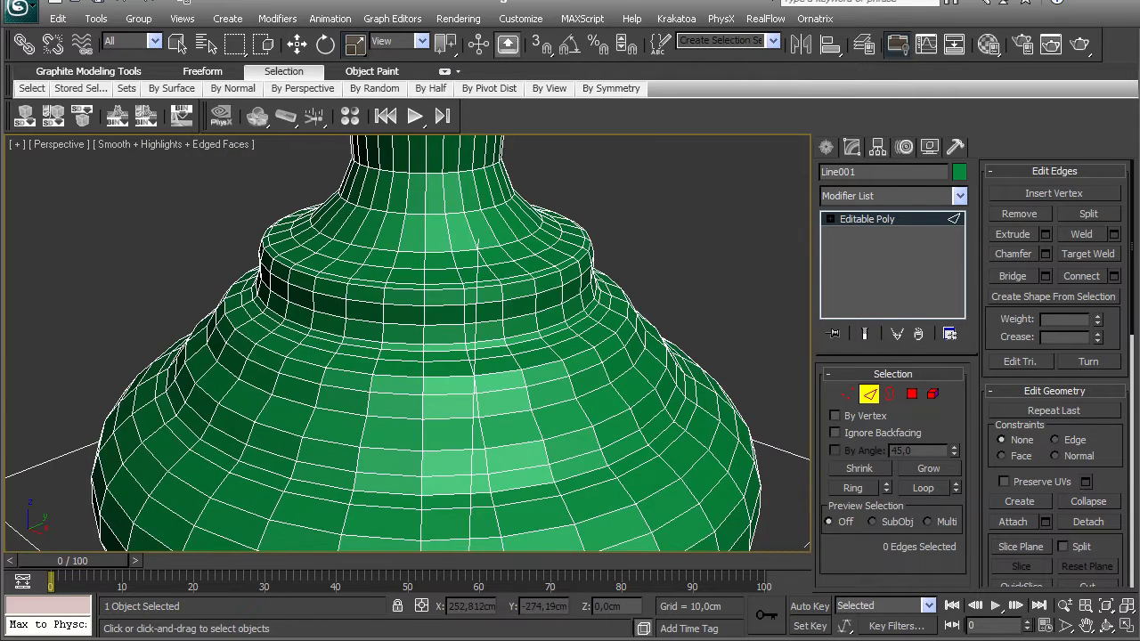
scroll(478, 252, up, 3)
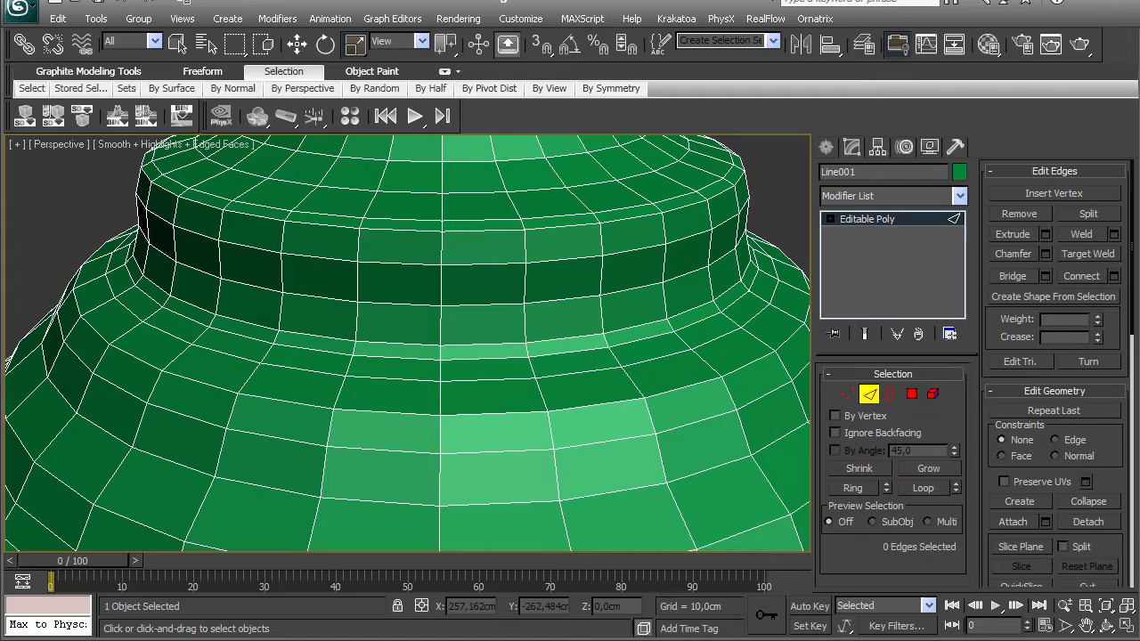
- Remove one more edge loop with its vertices from the base's slope just below the collar
click(393, 385)
click(924, 488)
key(ctrl+BackSpace)
- Remove three edge loops with their vertices from the outer face of the rounded ring at the top of the straight stem
middle_drag(441, 383, 223, 378)
scroll(441, 369, down, 5)
scroll(392, 294, up, 3)
alt+middle_drag(392, 267, 405, 339)
middle_drag(405, 294, 392, 499)
scroll(392, 499, down, 2)
alt+middle_drag(401, 356, 401, 307)
mouse_move(401, 223)
middle_down()
mouse_move(398, 490)
mouse_move(409, 214)
middle_up()
scroll(406, 356, up, 5)
alt+middle_drag(428, 339, 392, 294)
scroll(436, 303, down, 4)
scroll(428, 334, up, 5)
scroll(428, 329, down, 3)
scroll(428, 330, up, 3)
scroll(423, 329, down, 3)
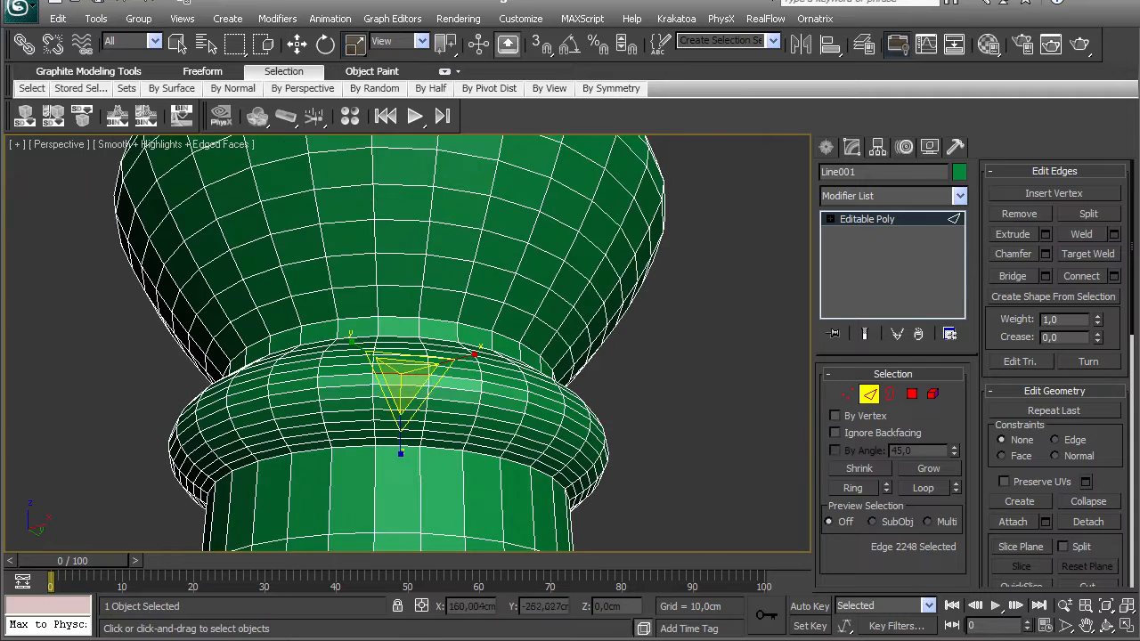
middle_drag(410, 424, 408, 349)
scroll(408, 349, up, 3)
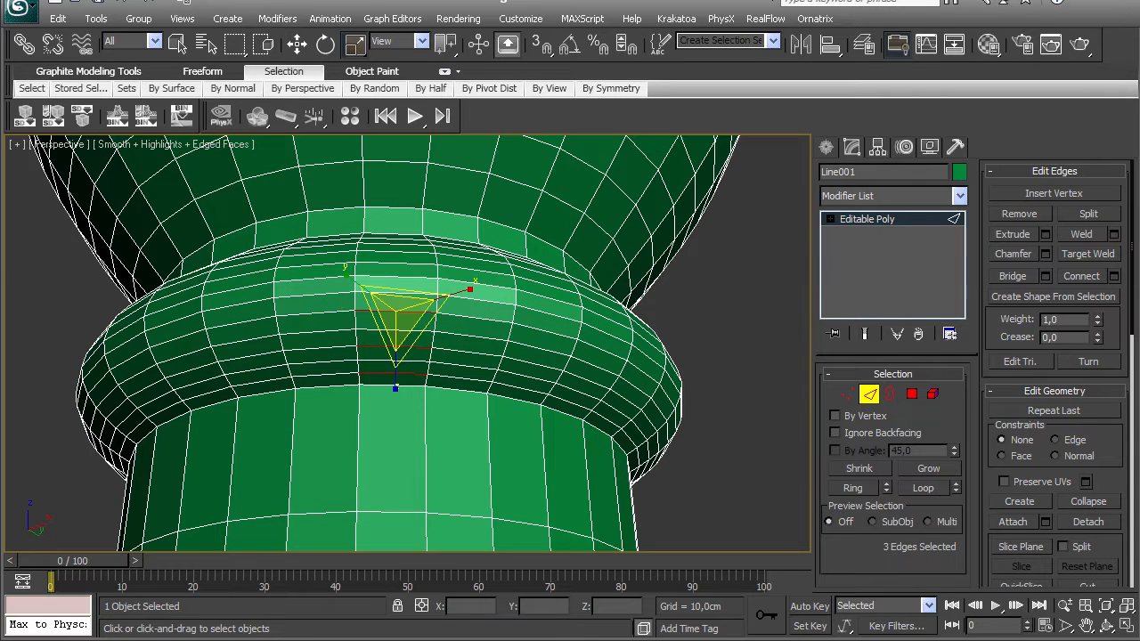
key(alt+l)
key(ctrl+d)
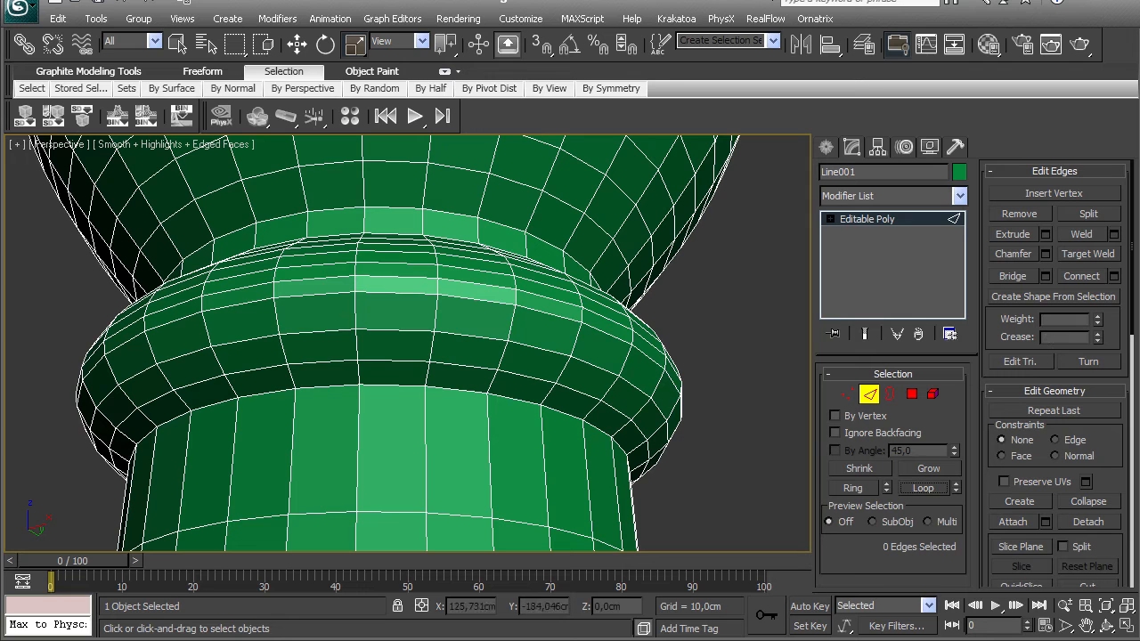
- Remove two more edge loops from the upper half of the stem's rounded ring
scroll(403, 446, up, 3)
middle_drag(403, 356, 429, 512)
scroll(408, 344, down, 2)
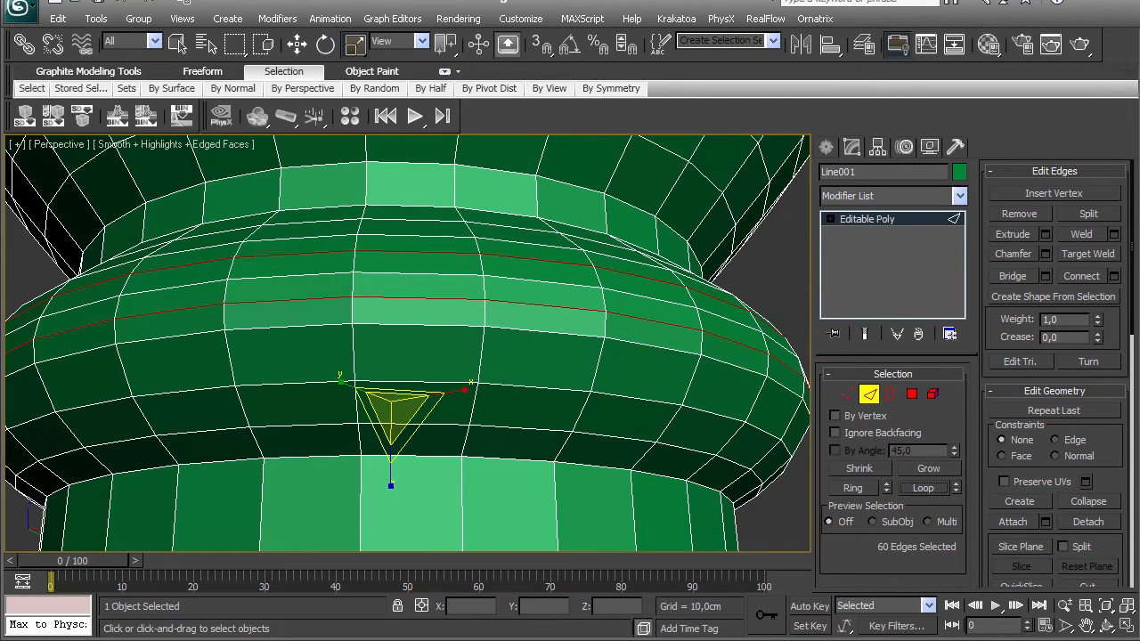
key(ctrl+d)
- Remove three alternating edge loops with their vertices from the lower half of the bulb above the stem's ring
scroll(408, 343, down, 5)
scroll(406, 343, up, 3)
alt+middle_drag(406, 307, 430, 406)
scroll(392, 303, up, 3)
scroll(397, 325, down, 6)
scroll(403, 302, down, 2)
scroll(437, 428, up, 3)
scroll(432, 419, up, 3)
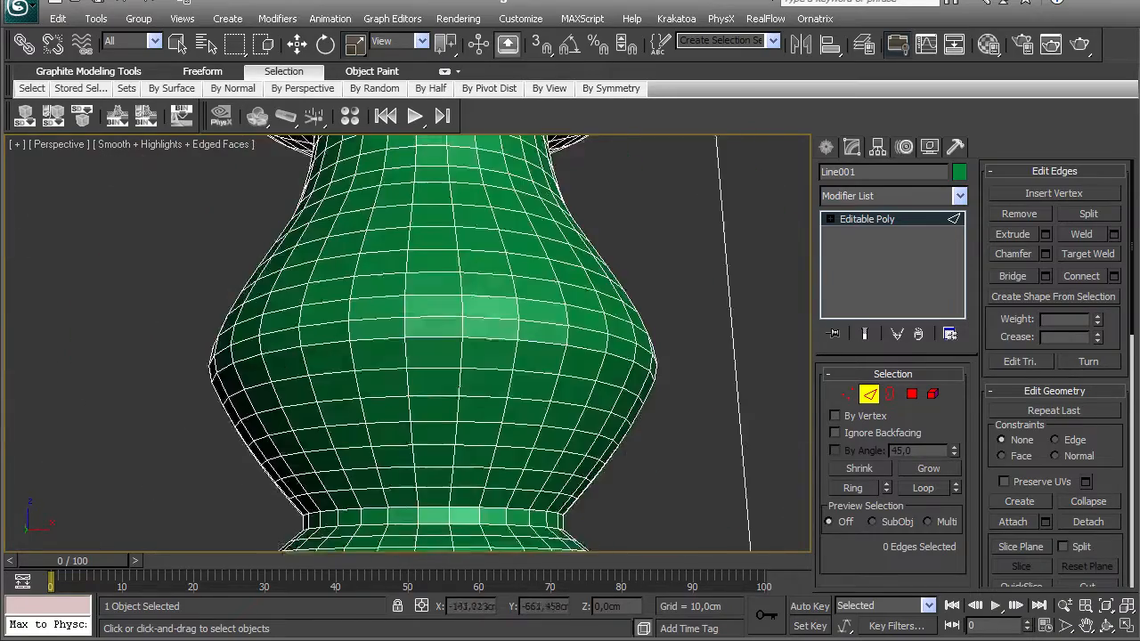
middle_drag(430, 490, 401, 379)
scroll(403, 378, up, 2)
click(403, 375)
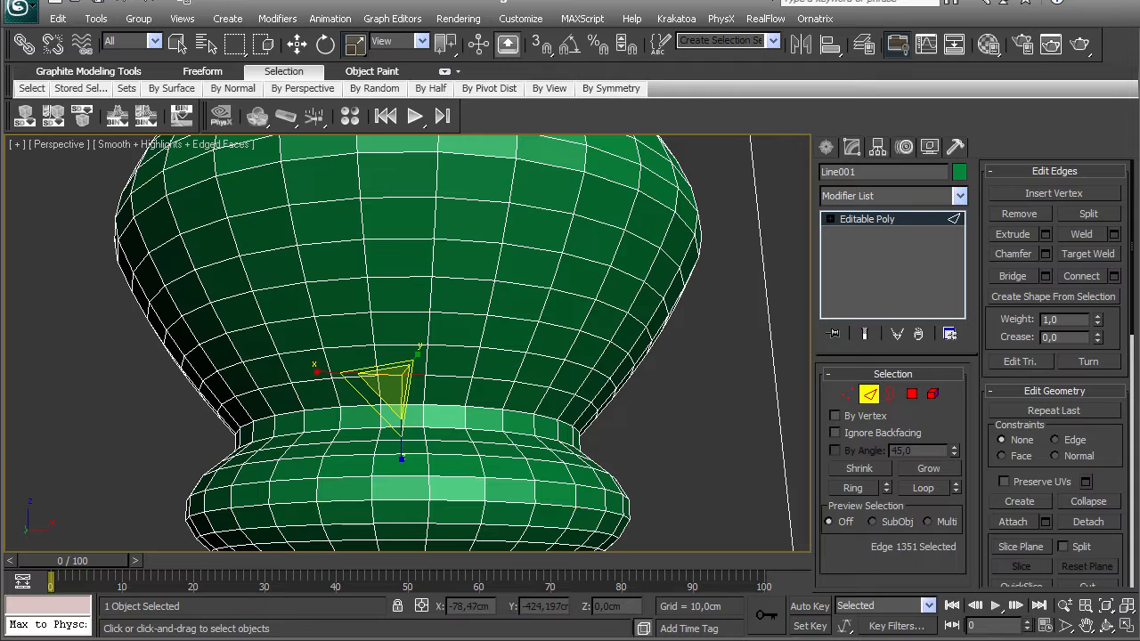
ctrl+click(399, 313)
ctrl+click(400, 240)
click(923, 489)
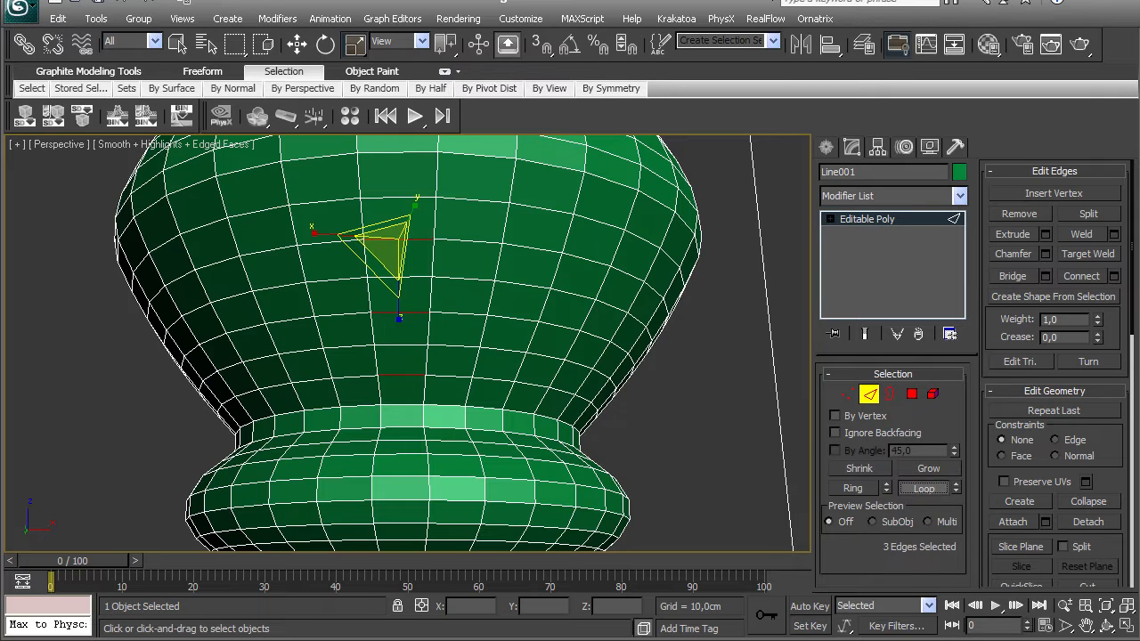
key(ctrl+BackSpace)
- Remove four edge loops from the bulb's upper half, one just above its widest part and three alternating ones higher up
middle_drag(406, 277, 418, 473)
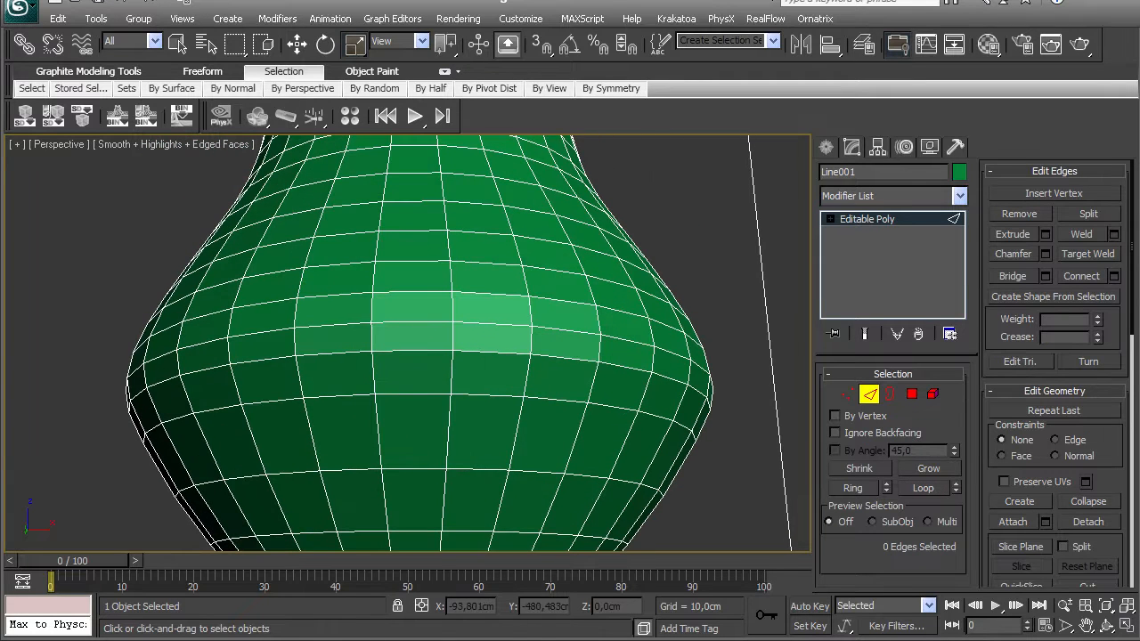
click(392, 356)
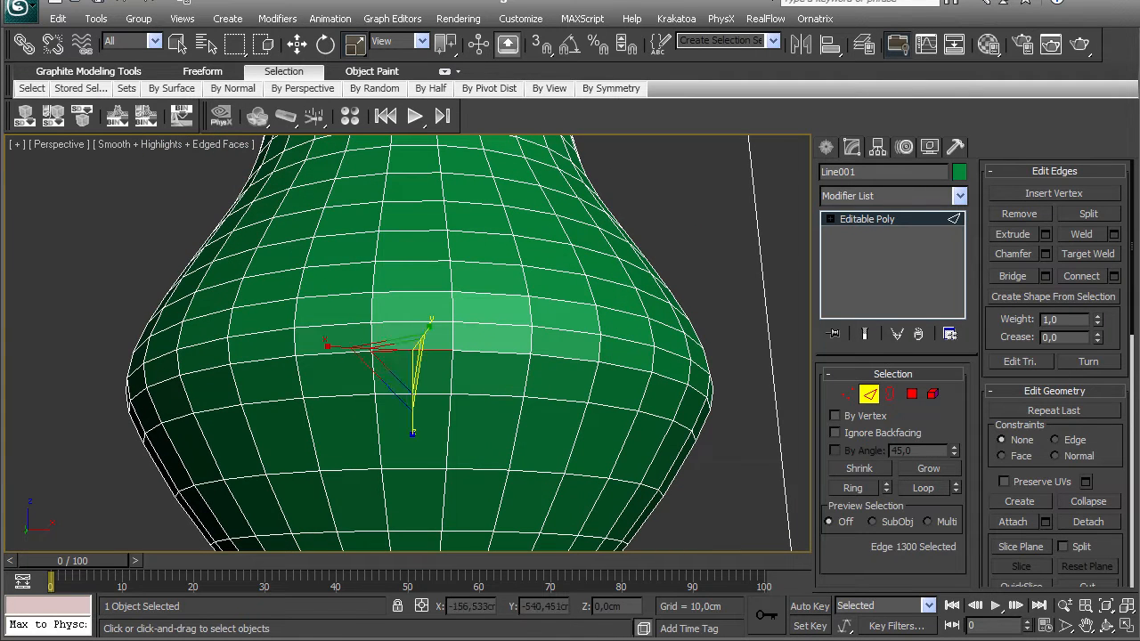
click(924, 488)
key(ctrl+BackSpace)
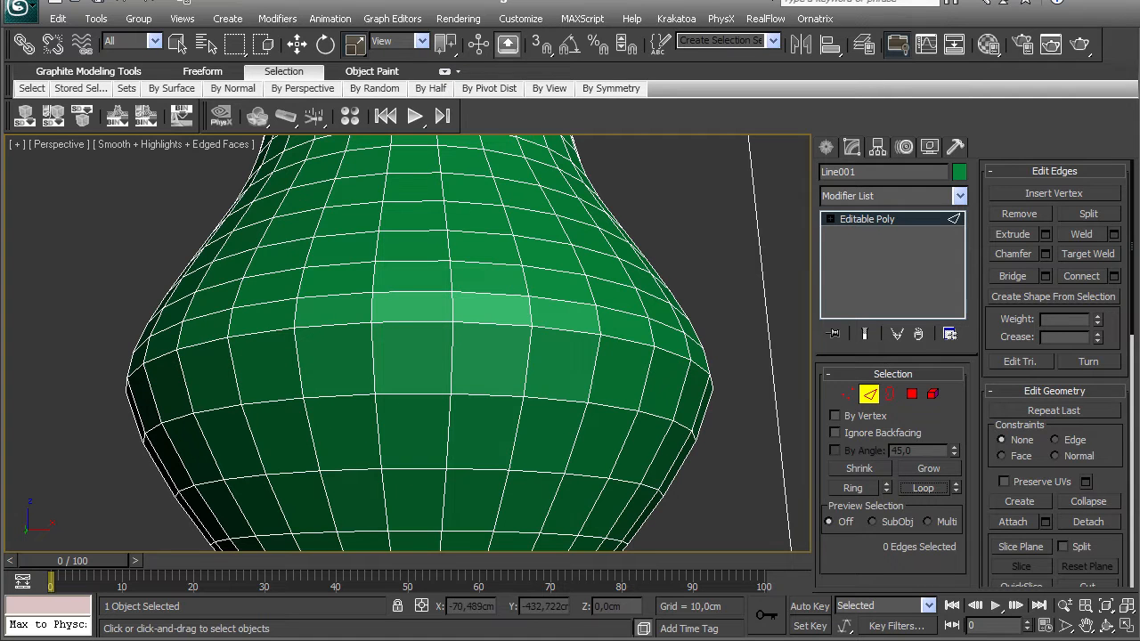
click(412, 291)
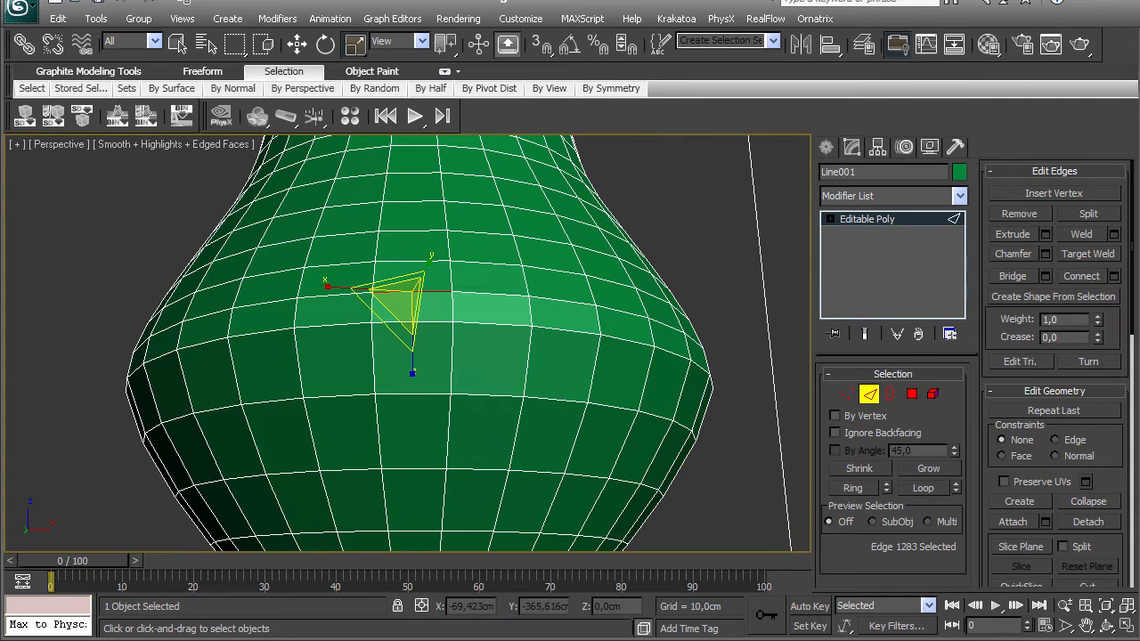
ctrl+click(413, 230)
ctrl+click(427, 171)
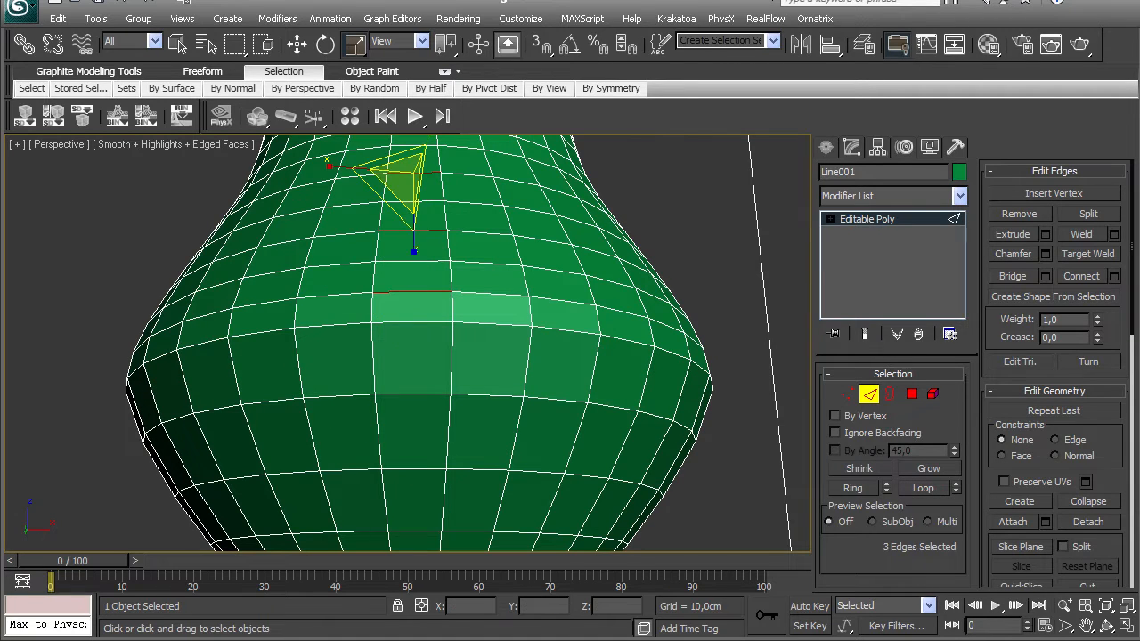
click(924, 488)
key(ctrl+BackSpace)
- Remove three edge loops from the narrow neck under the bowl, two around its middle and one near its upper end
scroll(407, 343, down, 5)
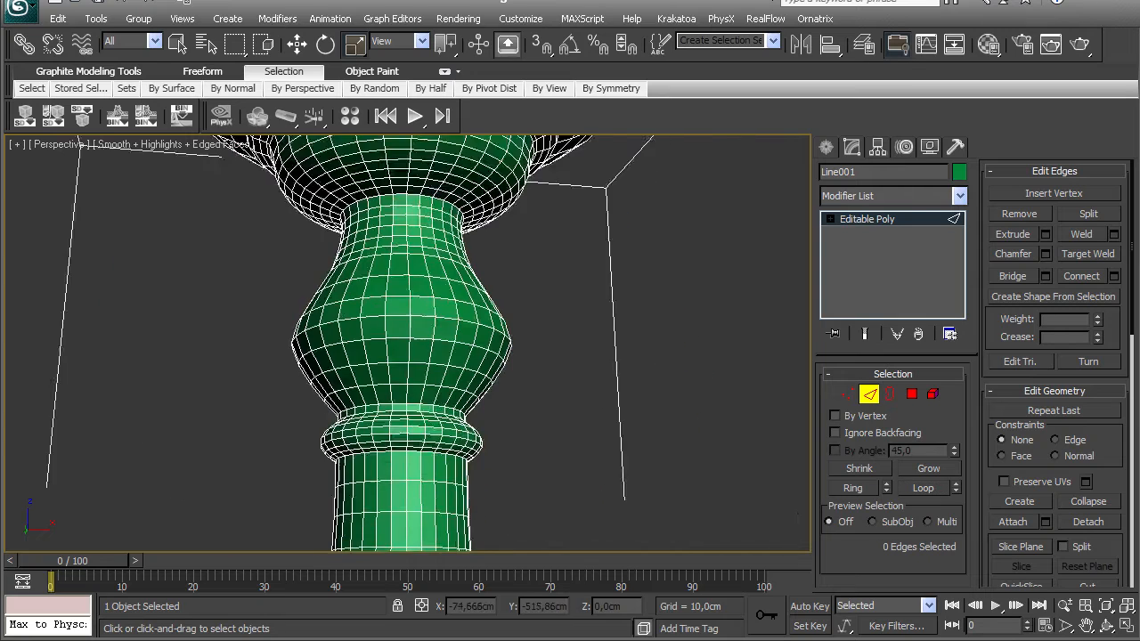
scroll(407, 151, up, 6)
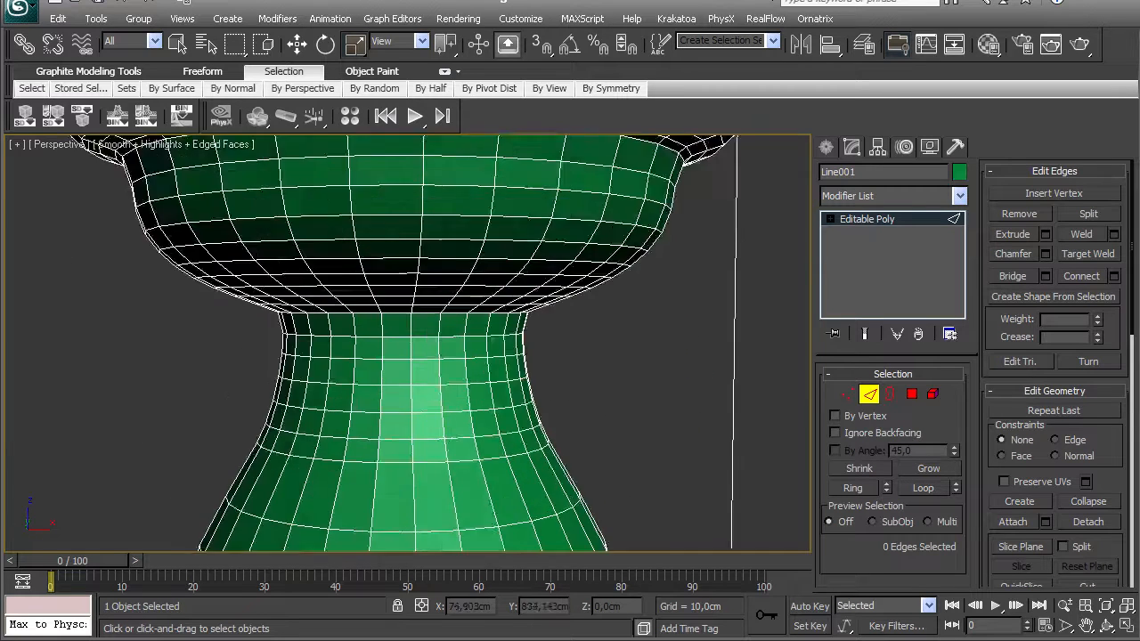
click(377, 388)
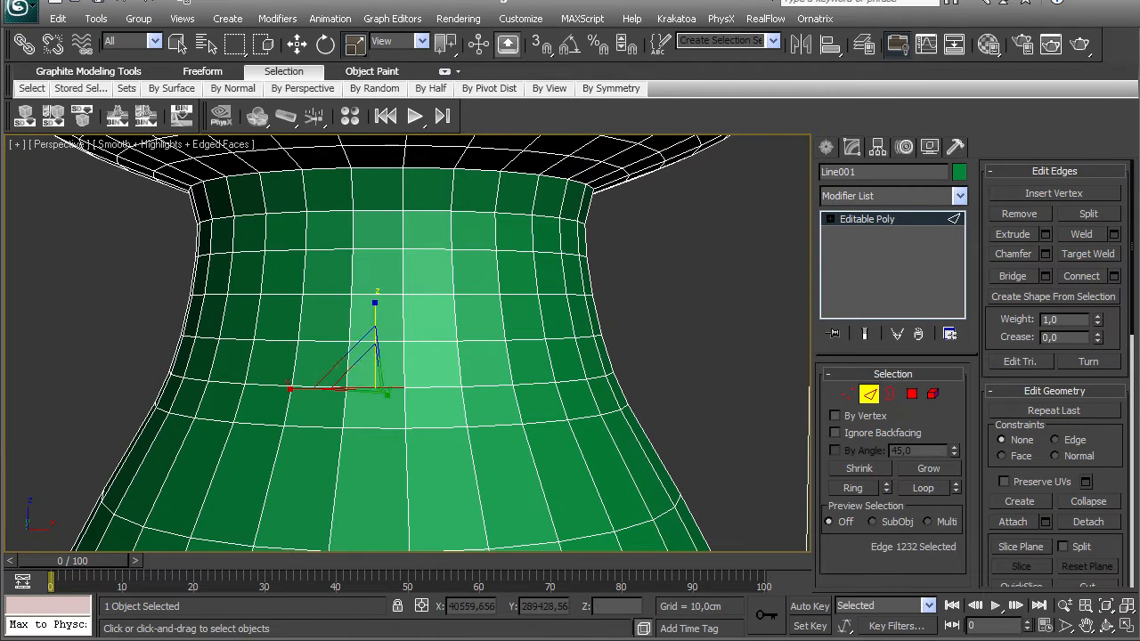
ctrl+click(378, 294)
click(923, 488)
key(ctrl+BackSpace)
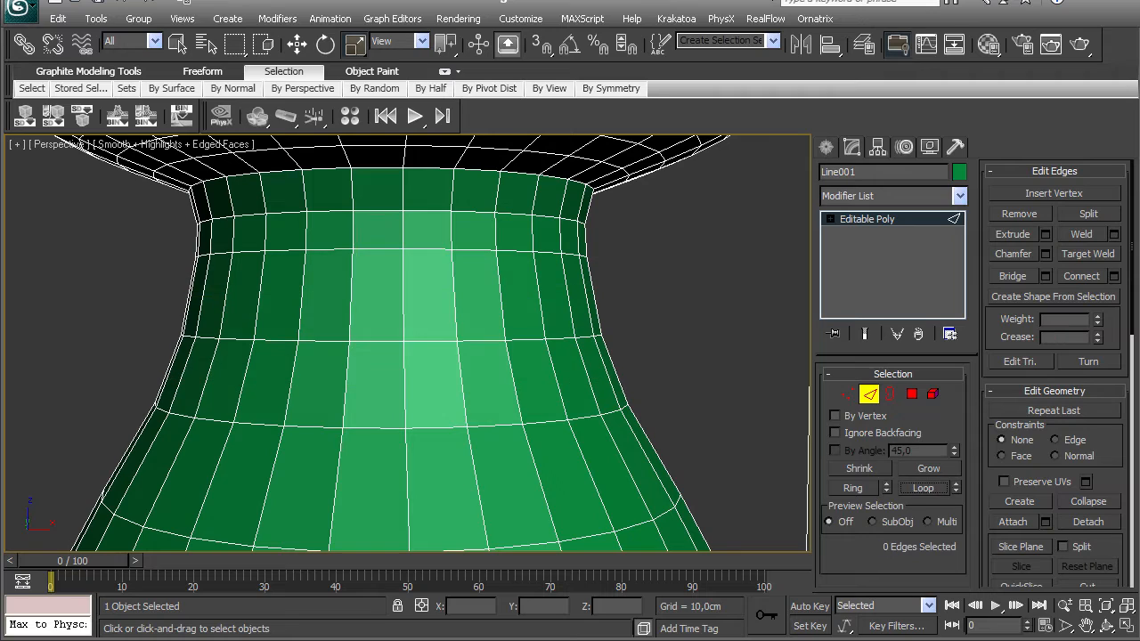
click(369, 212)
click(923, 488)
key(ctrl+BackSpace)
- Remove three alternating edge loops with their vertices from the underside of the small cup beneath the bowl
scroll(407, 344, down, 7)
alt+middle_drag(392, 356, 508, 339)
scroll(407, 343, down, 8)
alt+middle_drag(407, 344, 454, 419)
scroll(407, 344, up, 6)
middle_drag(392, 446, 443, 235)
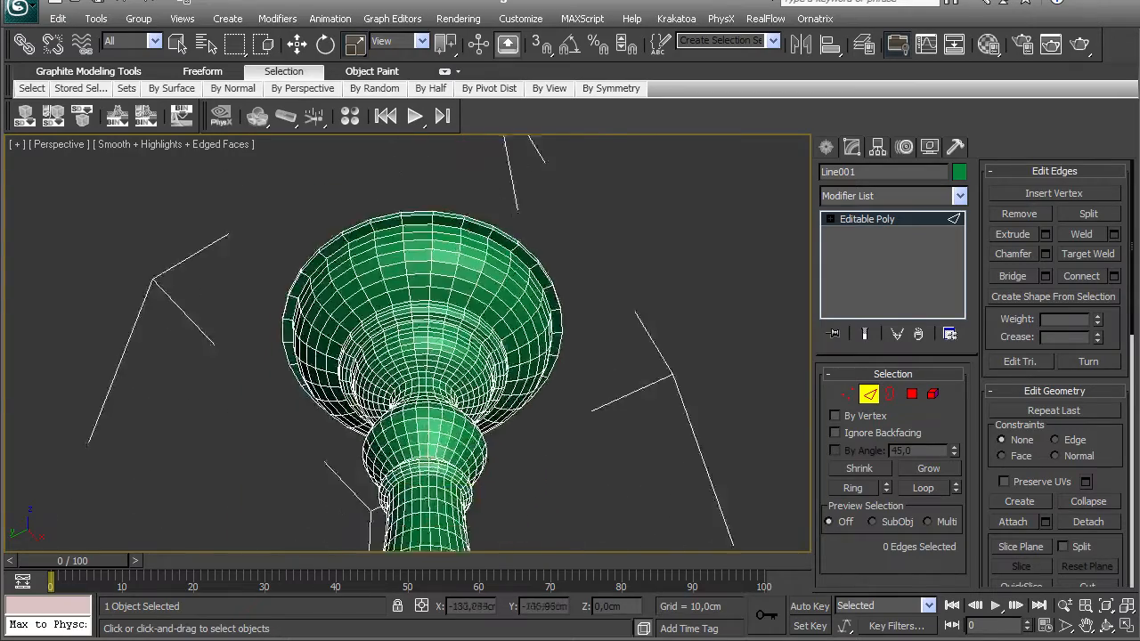
scroll(407, 344, up, 4)
scroll(407, 343, up, 3)
click(471, 464)
ctrl+click(469, 414)
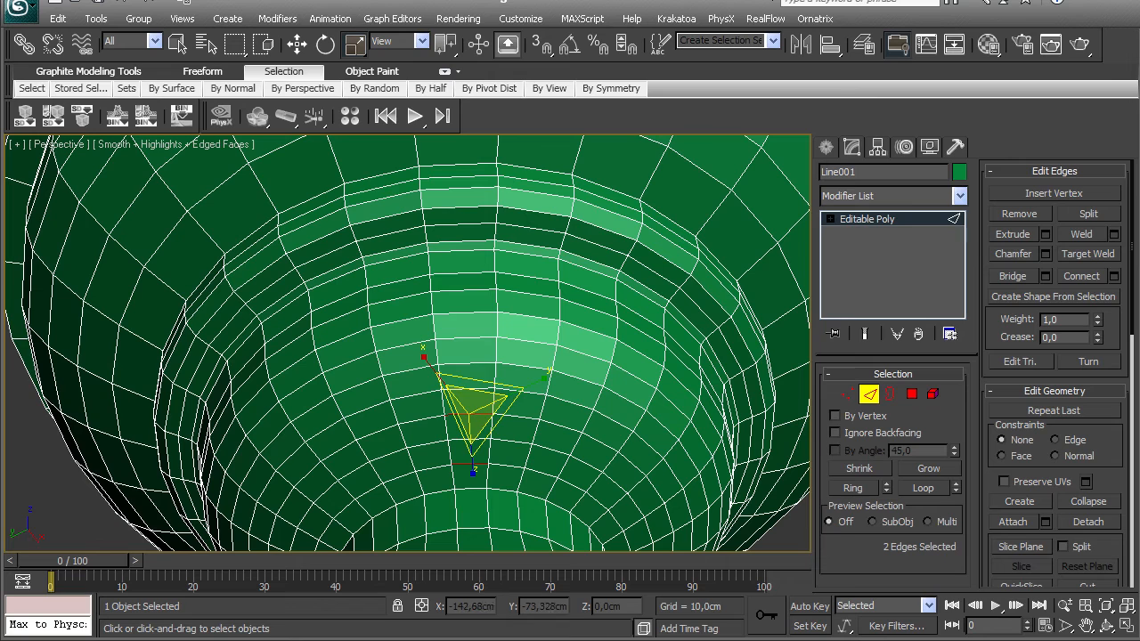
ctrl+click(467, 364)
click(923, 488)
key(ctrl+BackSpace)
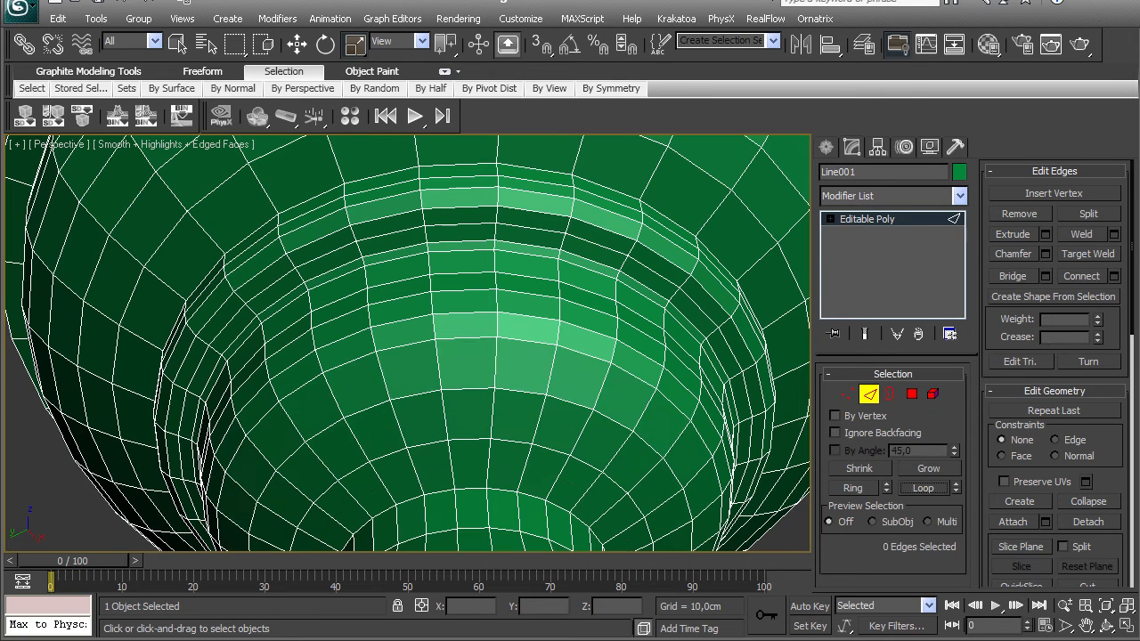
- Remove two further alternating edge loops from the upper side of the small cup, below its step
click(466, 314)
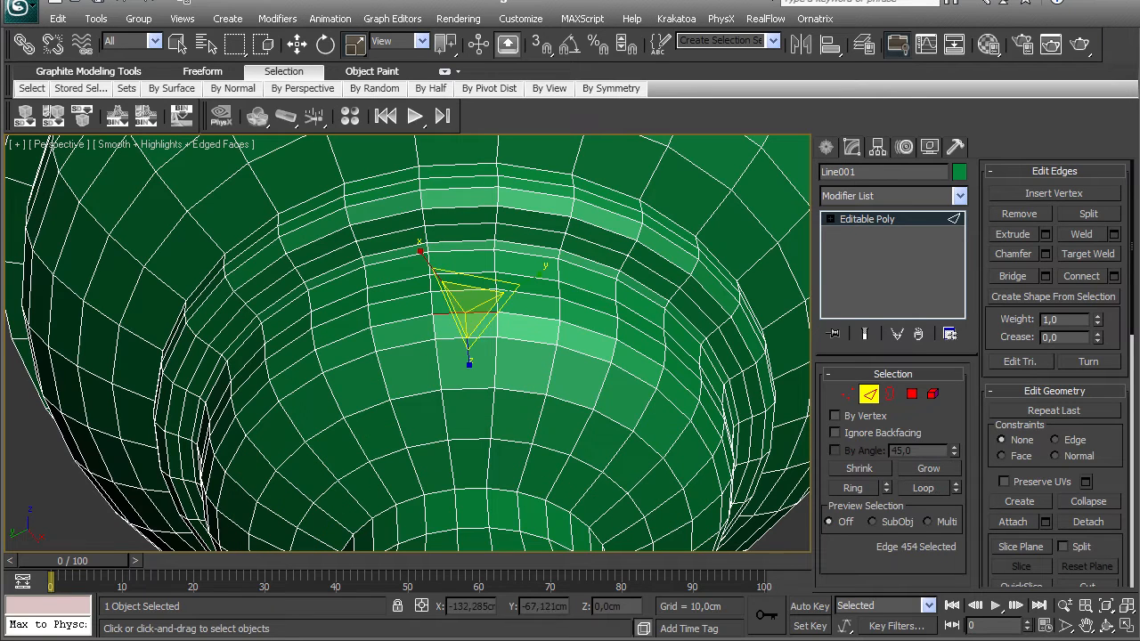
ctrl+click(464, 272)
click(923, 488)
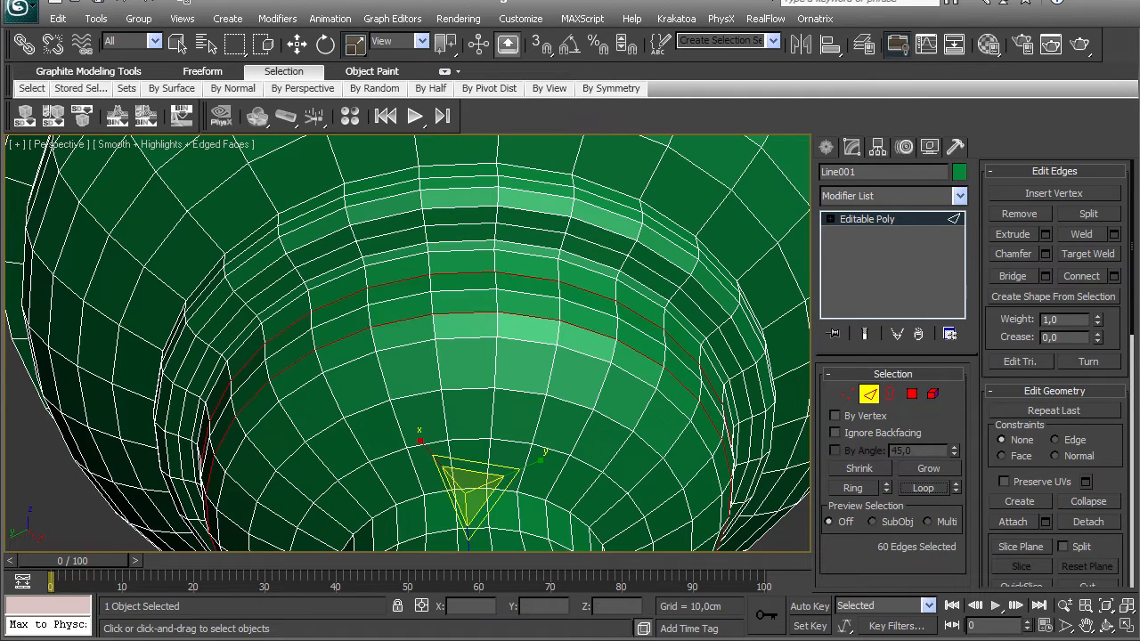
key(ctrl+BackSpace)
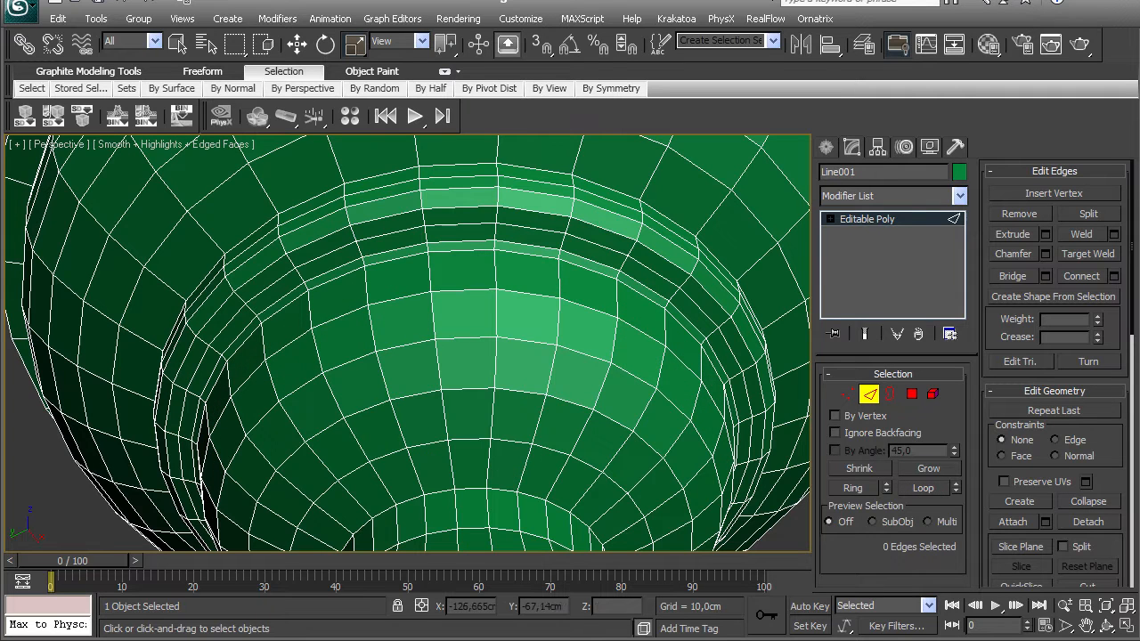
- Remove two edge loops from the dense step between the small cup and the bowl, one below and one inside the groove
click(462, 251)
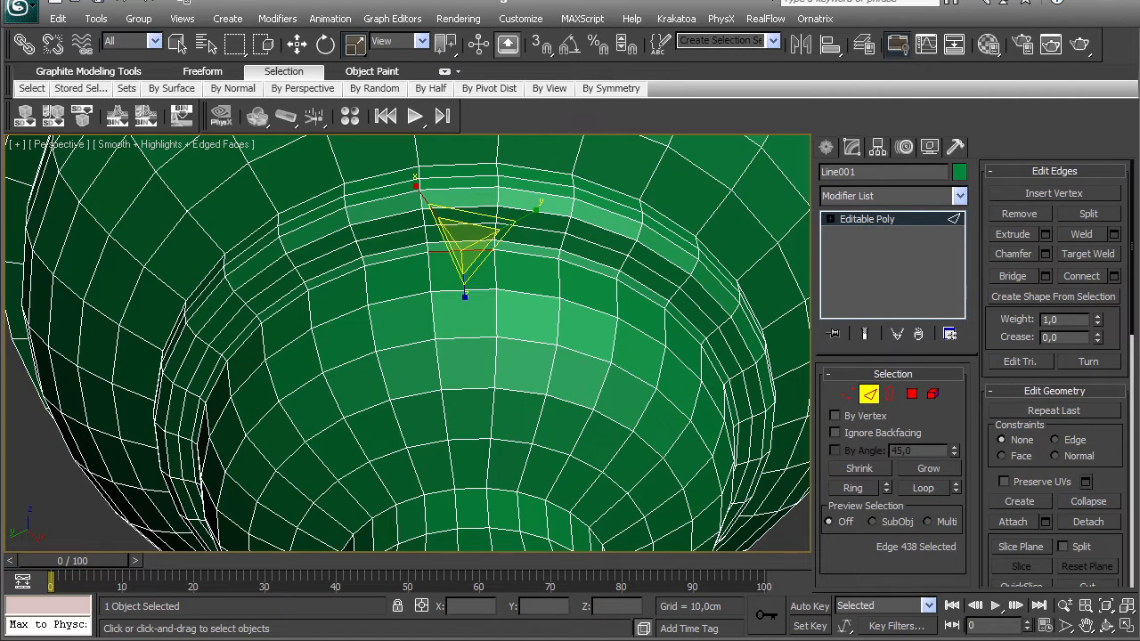
click(923, 488)
key(ctrl+BackSpace)
click(462, 224)
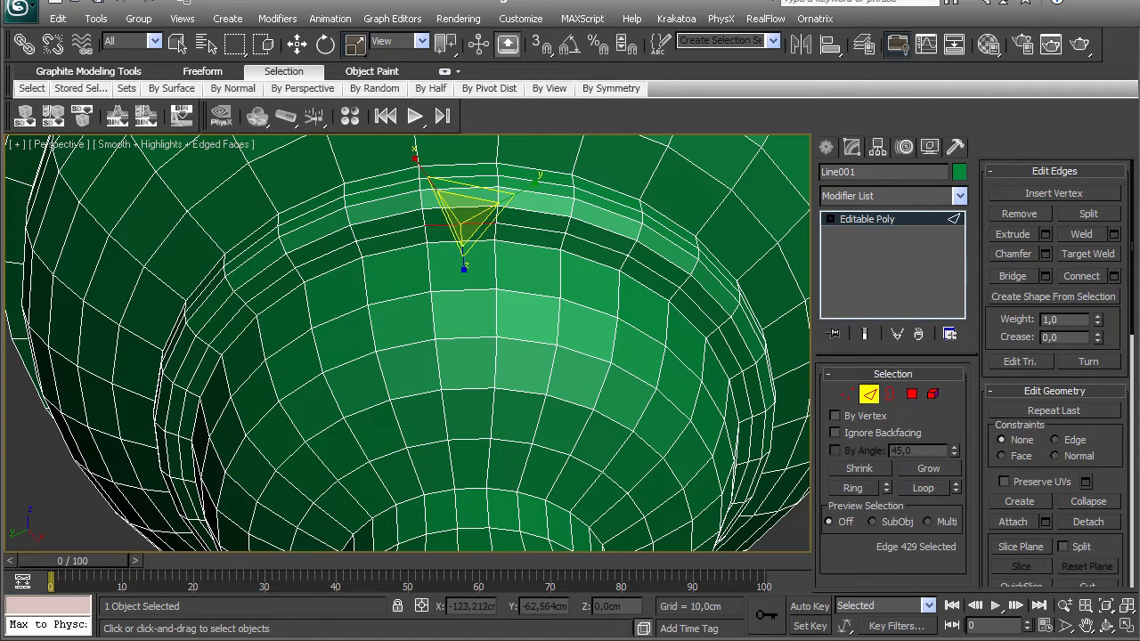
click(924, 489)
key(ctrl+BackSpace)
- Connect the ring of edges across the bowl's flat rim with 1 segment, pinch 0 and slide 0
alt+middle_drag(499, 320, 415, 423)
scroll(499, 321, down, 5)
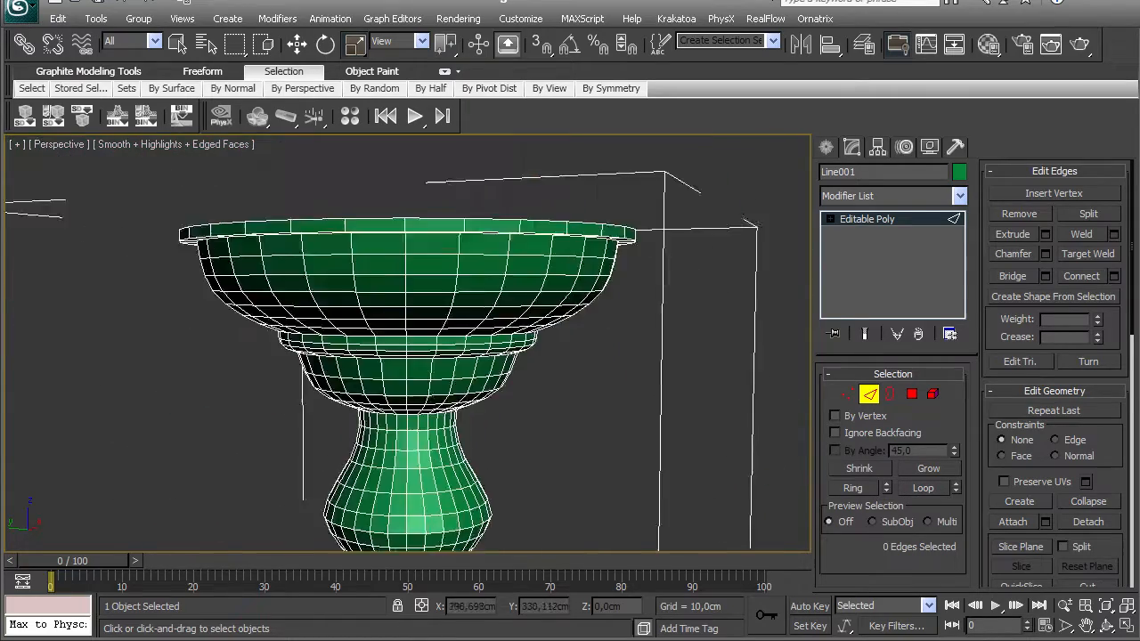
scroll(407, 343, up, 5)
scroll(407, 343, down, 3)
alt+middle_drag(407, 343, 481, 445)
scroll(484, 419, down, 5)
scroll(408, 343, up, 4)
alt+middle_drag(408, 343, 393, 372)
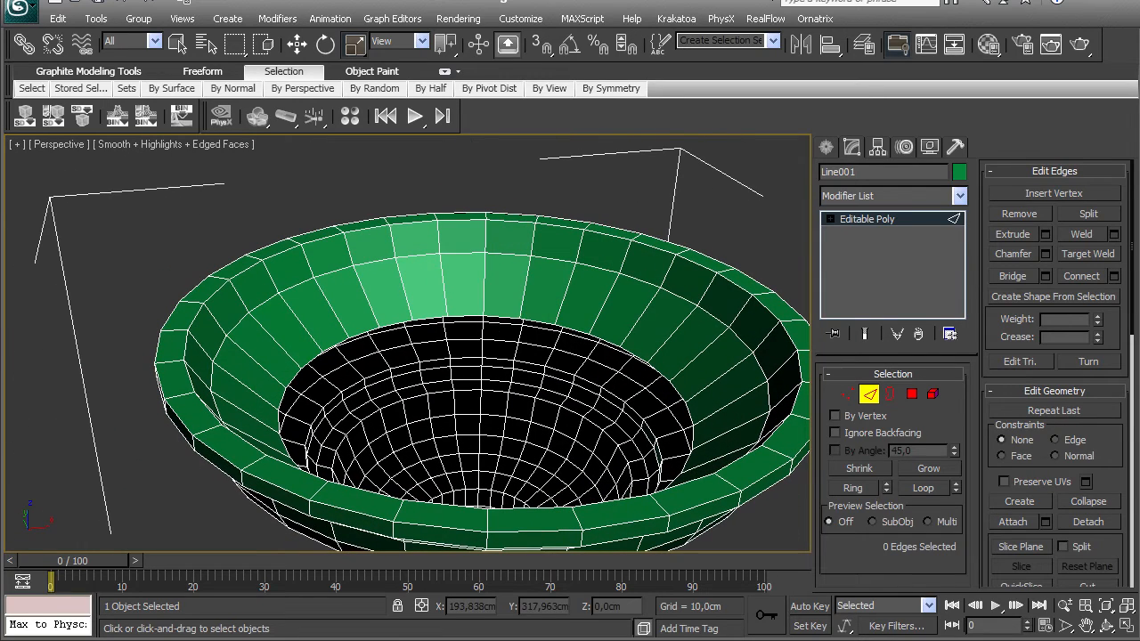
click(169, 363)
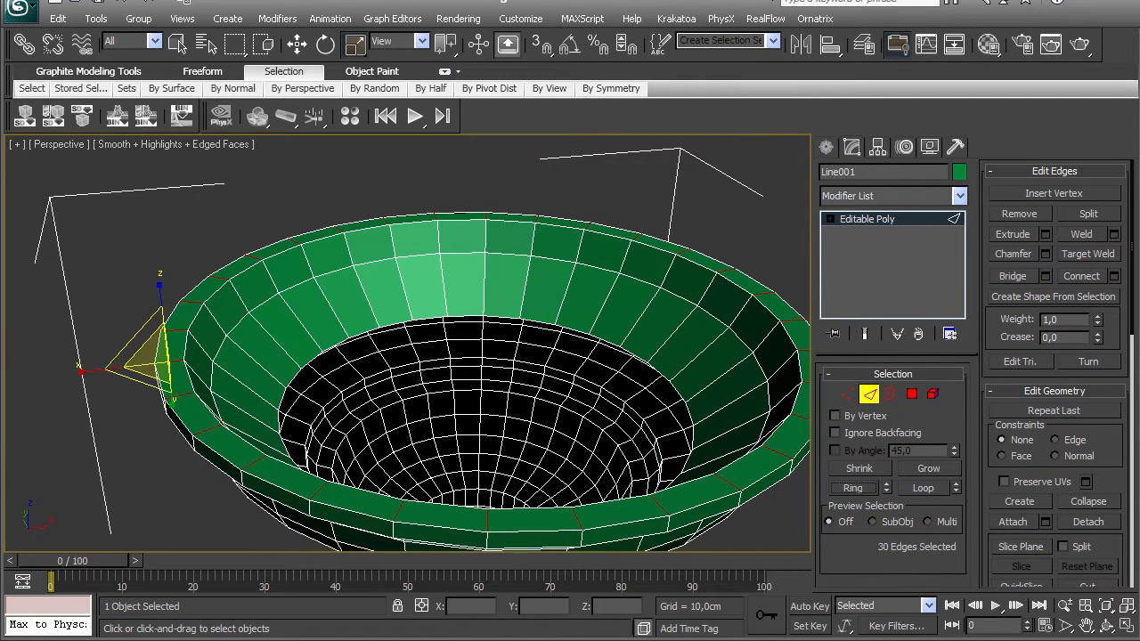
click(1115, 276)
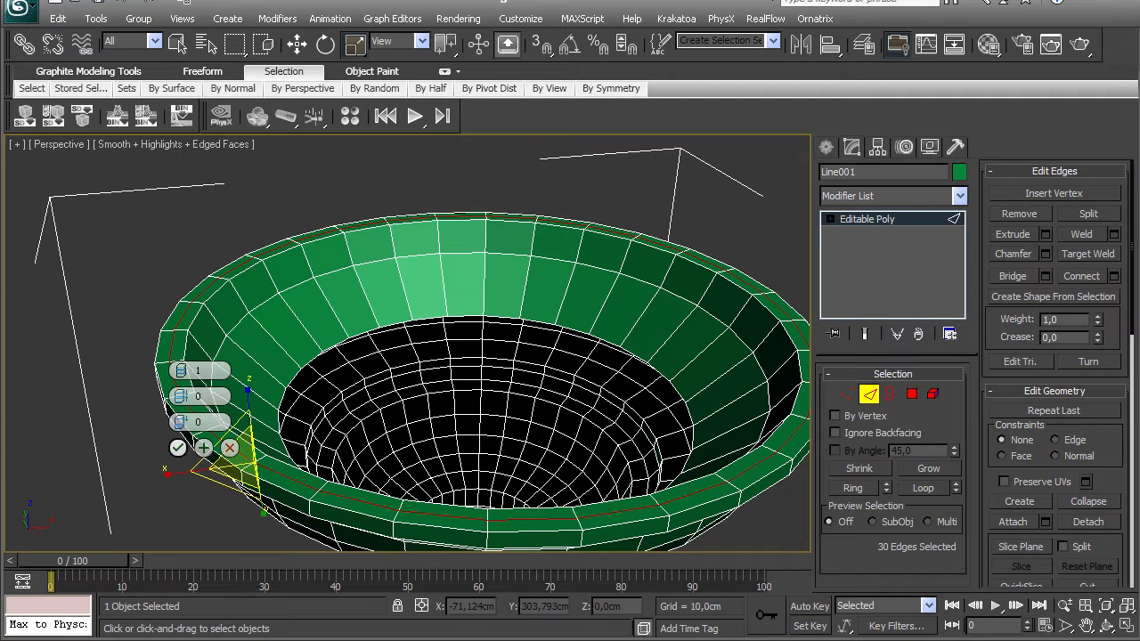
click(178, 448)
- Raise the middle edge loop of the bowl's rim to a Z height of 220.99 cm
alt+middle_drag(357, 428, 352, 325)
key(w)
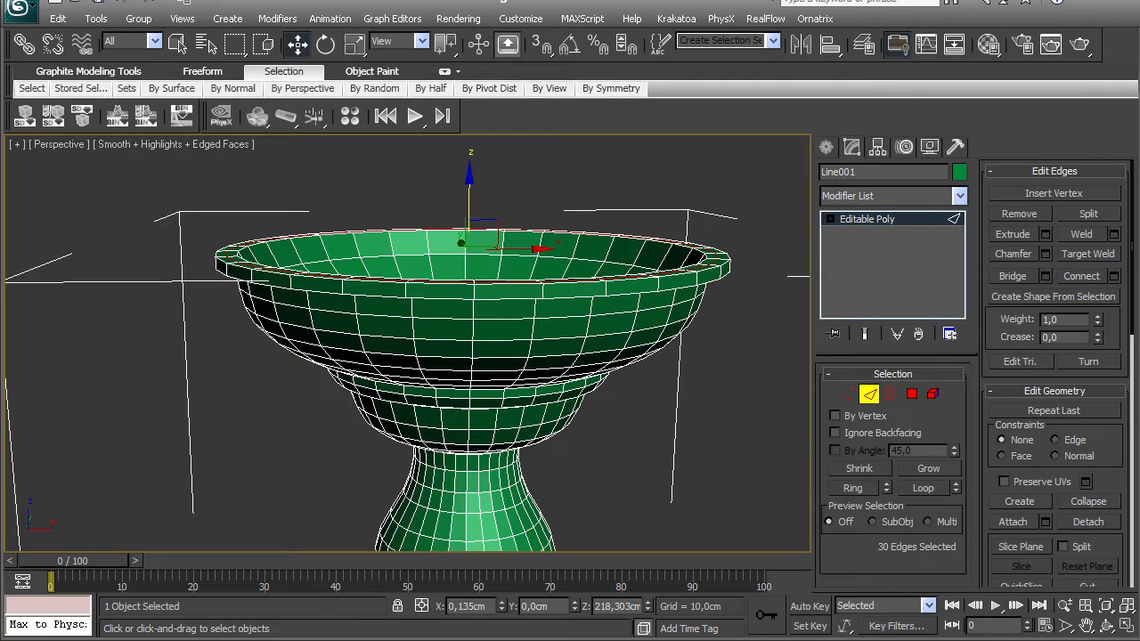
drag(470, 197, 469, 187)
- Chamfer the rim's raised edge loop by 2.101 cm with 2 segments
alt+middle_drag(470, 188, 250, 337)
scroll(516, 289, up, 4)
scroll(517, 290, down, 5)
scroll(250, 337, up, 3)
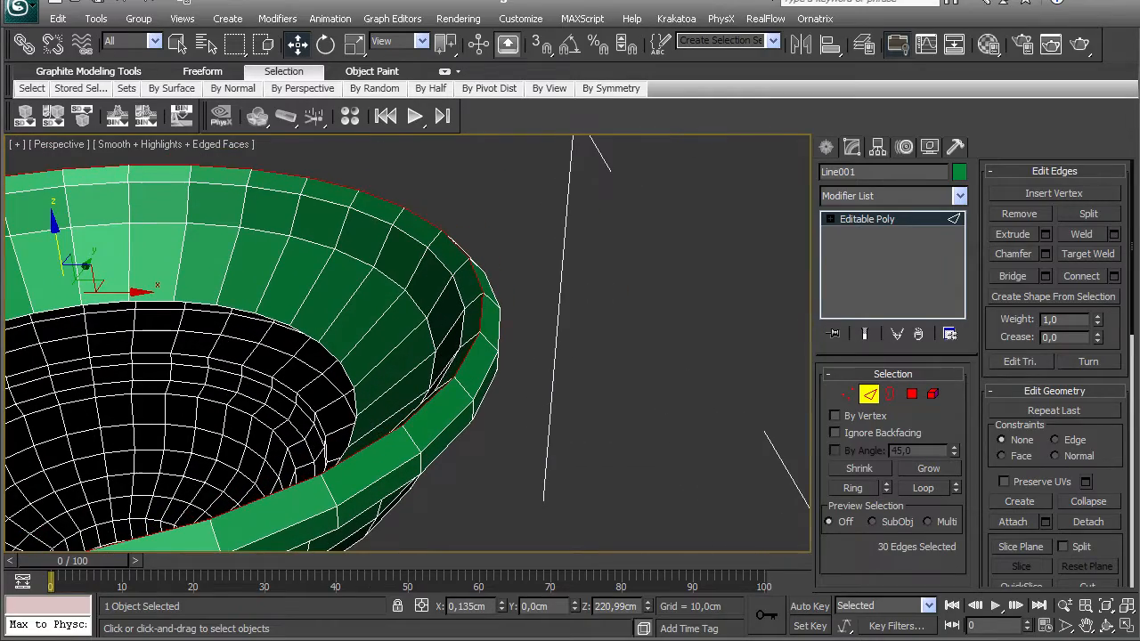
middle_drag(81, 300, 183, 311)
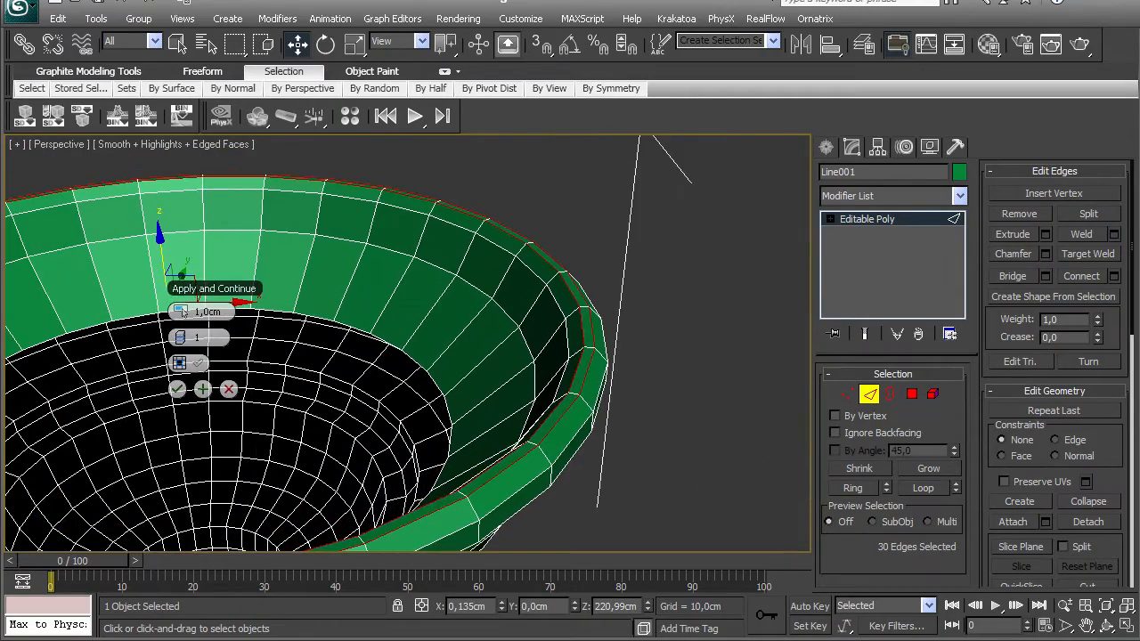
drag(182, 311, 208, 294)
alt+middle_drag(198, 320, 251, 223)
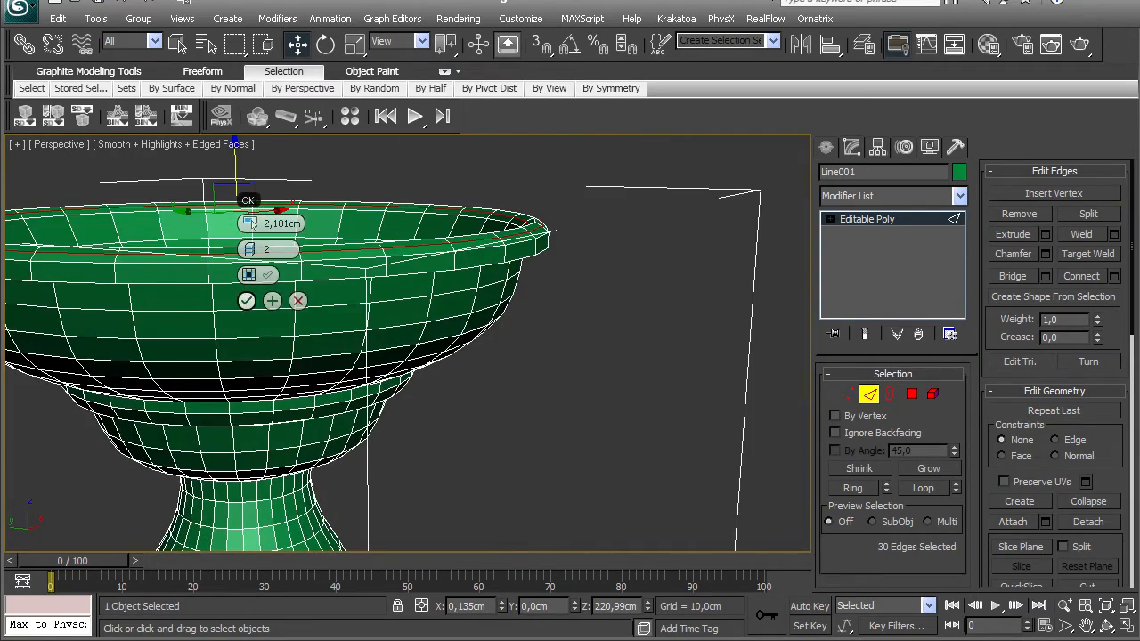
click(246, 301)
- Leave edge editing and apply a TurboSmooth modifier to the candlestick
alt+middle_drag(248, 299, 490, 354)
key(2)
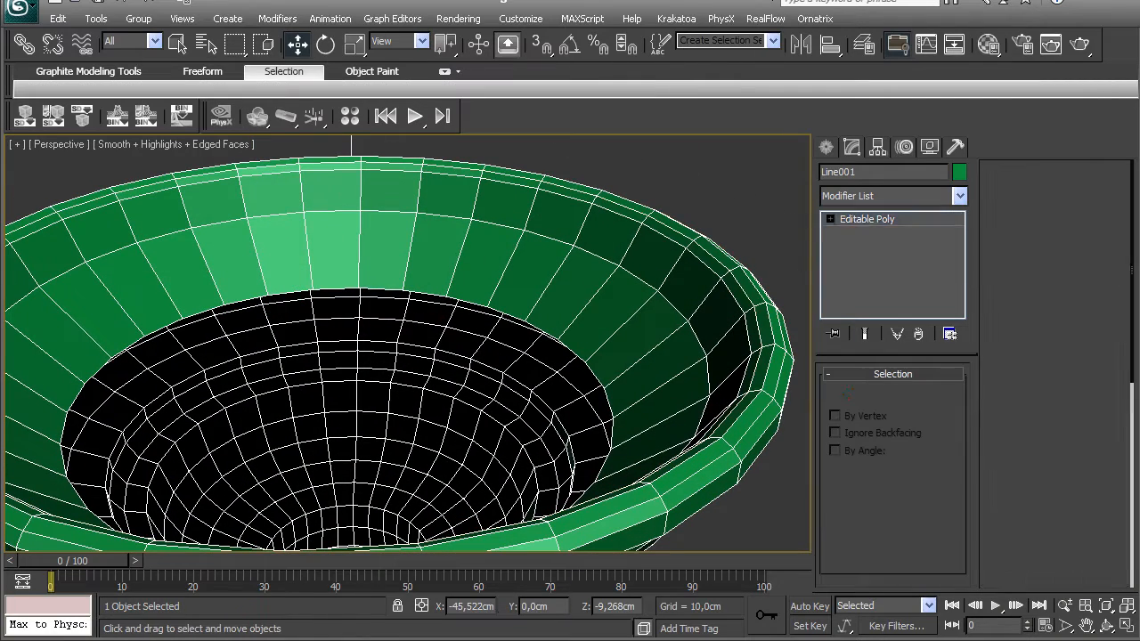
click(959, 196)
drag(960, 245, 959, 621)
click(864, 557)
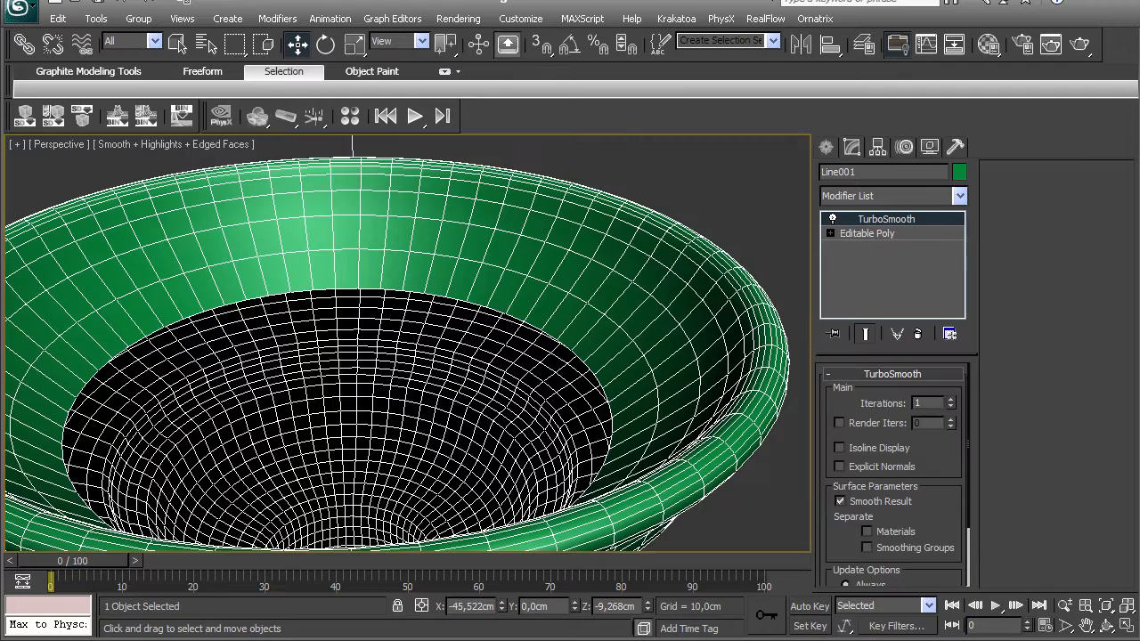
- Hide the edge overlay, examine the smoothed candlestick from bowl to base, and return to its Editable Poly level
scroll(392, 356, down, 8)
key(F4)
middle_drag(392, 374, 347, 302)
scroll(396, 267, down, 3)
middle_drag(392, 446, 436, 438)
middle_drag(437, 439, 441, 312)
scroll(408, 343, down, 3)
scroll(408, 343, up, 5)
middle_drag(423, 383, 450, 256)
click(868, 233)
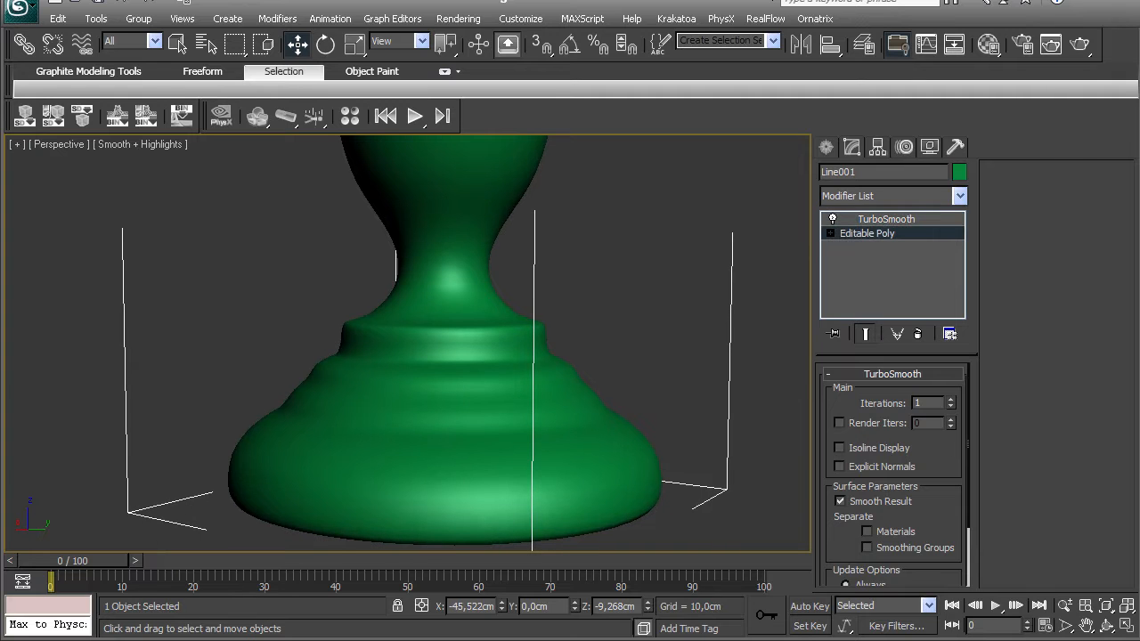
- Insert one supporting edge loop around the base's lowest side band, slid close to the bottom edge, and leave edge editing
mouse_move(450, 356)
middle_down()
mouse_move(455, 331)
mouse_move(428, 338)
mouse_move(430, 285)
middle_up()
key(F4)
scroll(473, 339, up, 5)
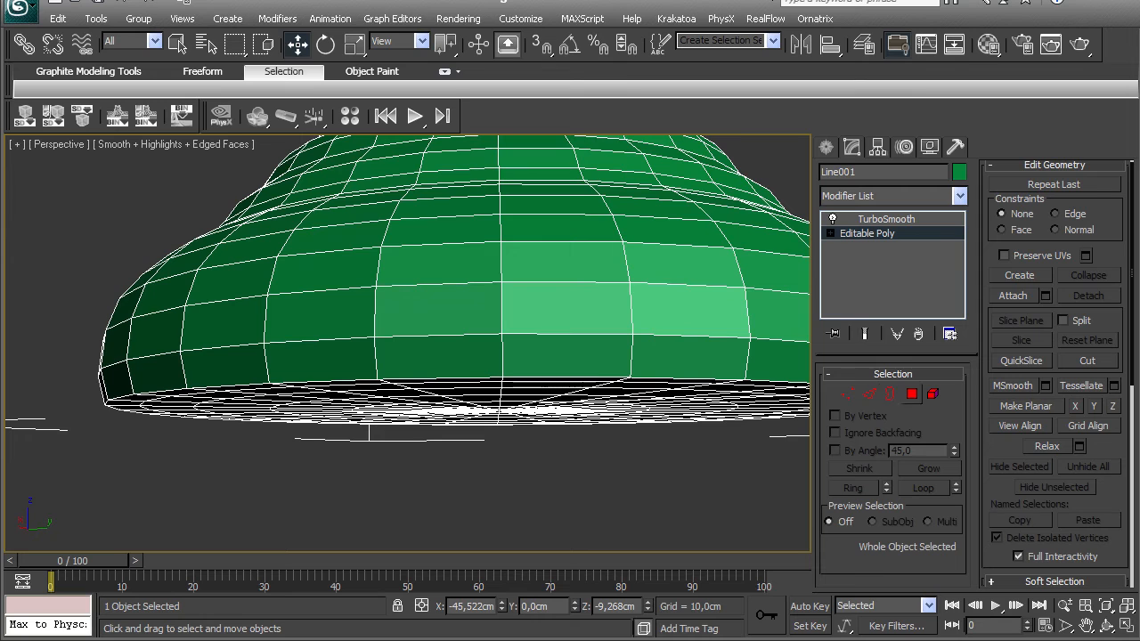
key(2)
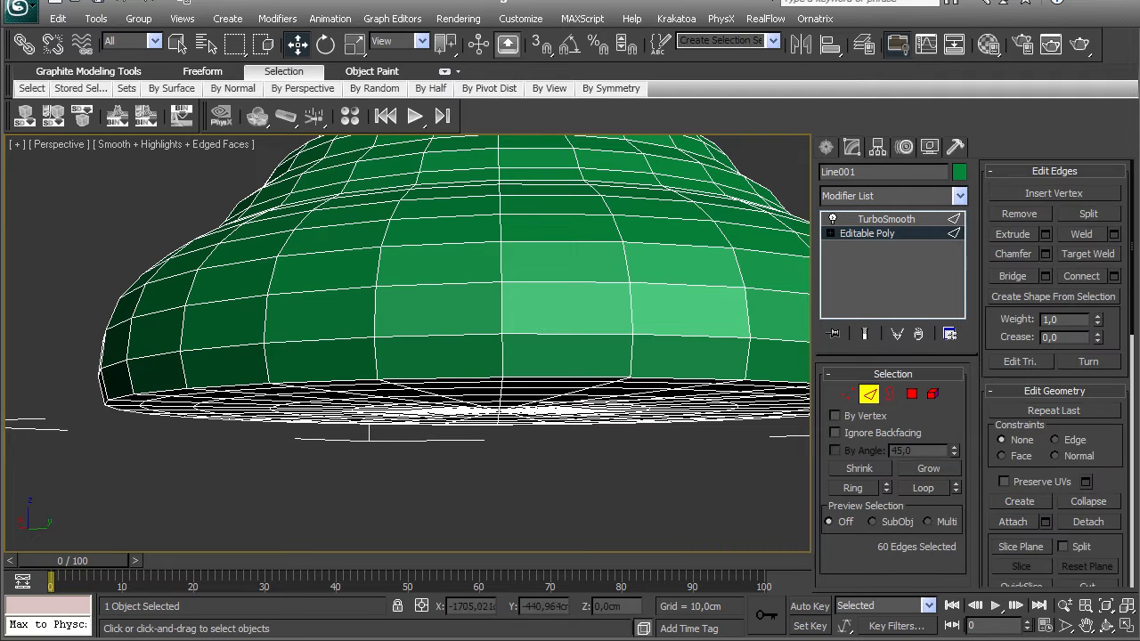
click(854, 489)
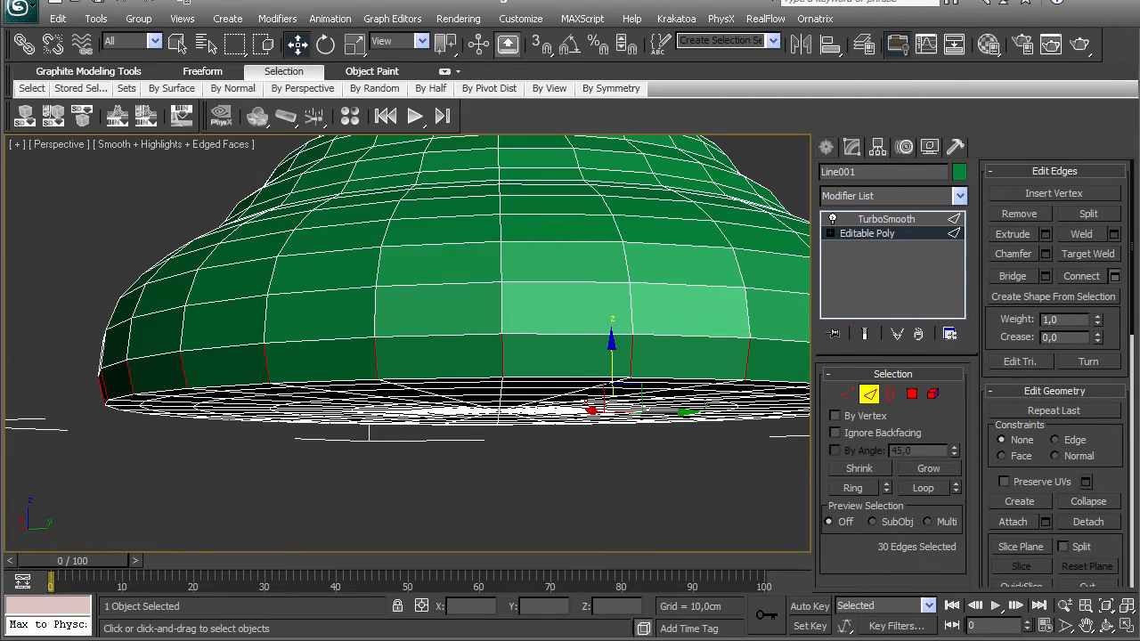
key(ctrl+shift+e)
drag(626, 474, 626, 436)
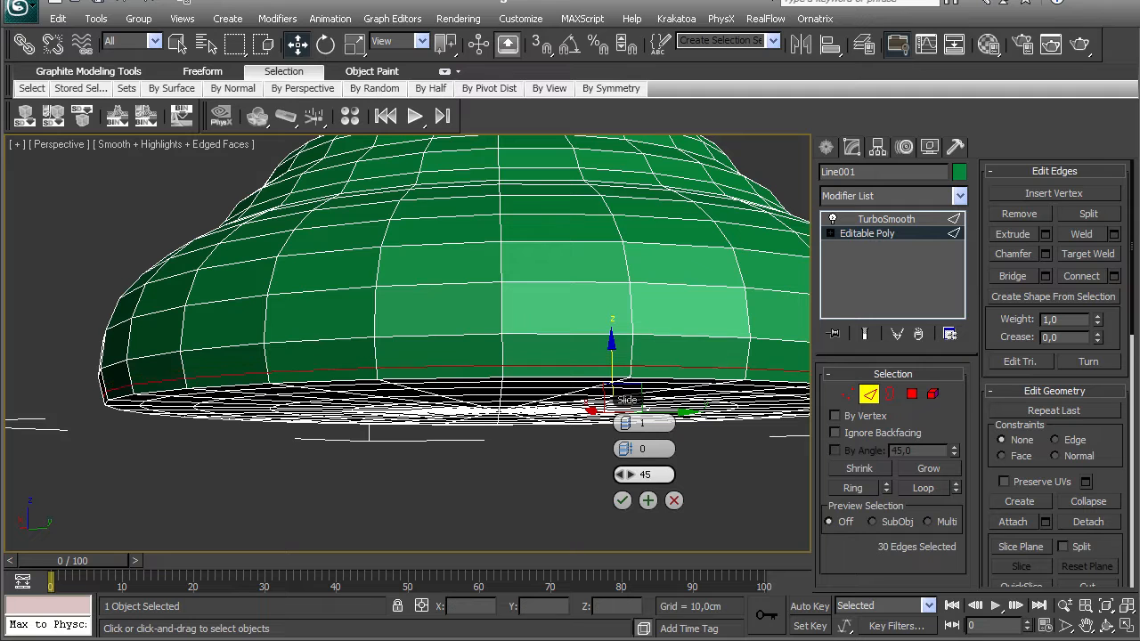
key(Return)
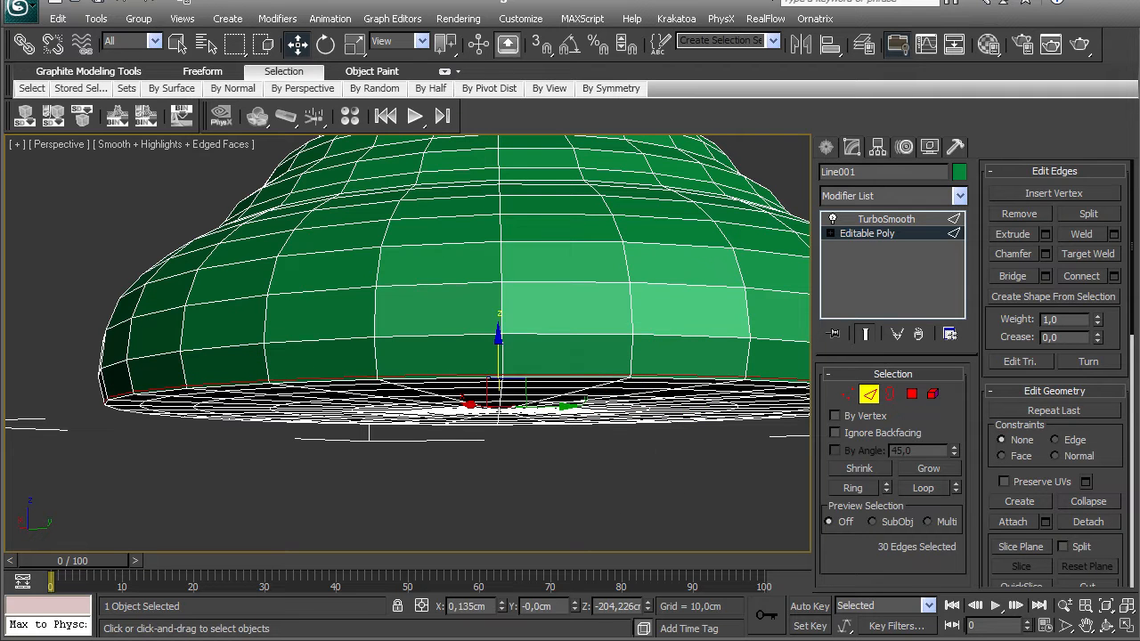
click(865, 333)
key(2)
scroll(408, 344, down, 4)
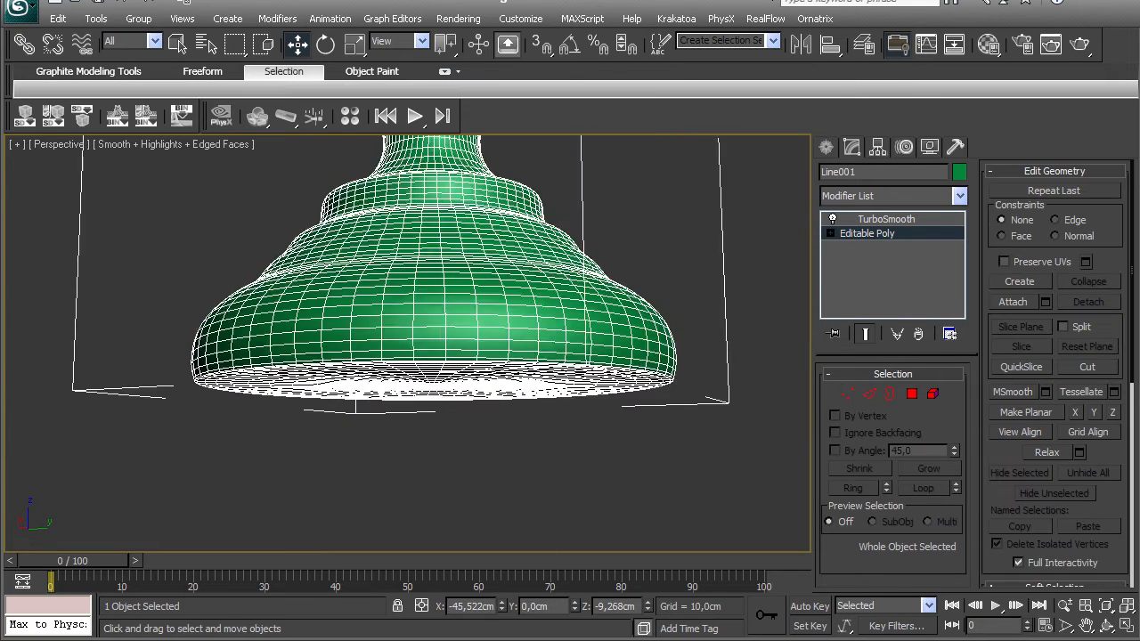
- Hide the edge overlay and examine the smoothed candlestick from the base up to the bowl's rim
key(F4)
middle_drag(434, 344, 387, 355)
scroll(408, 344, down, 6)
alt+middle_drag(408, 303, 388, 535)
middle_drag(392, 357, 392, 431)
alt+middle_drag(392, 431, 474, 473)
middle_drag(474, 472, 474, 513)
scroll(408, 344, up, 5)
alt+middle_drag(408, 344, 392, 517)
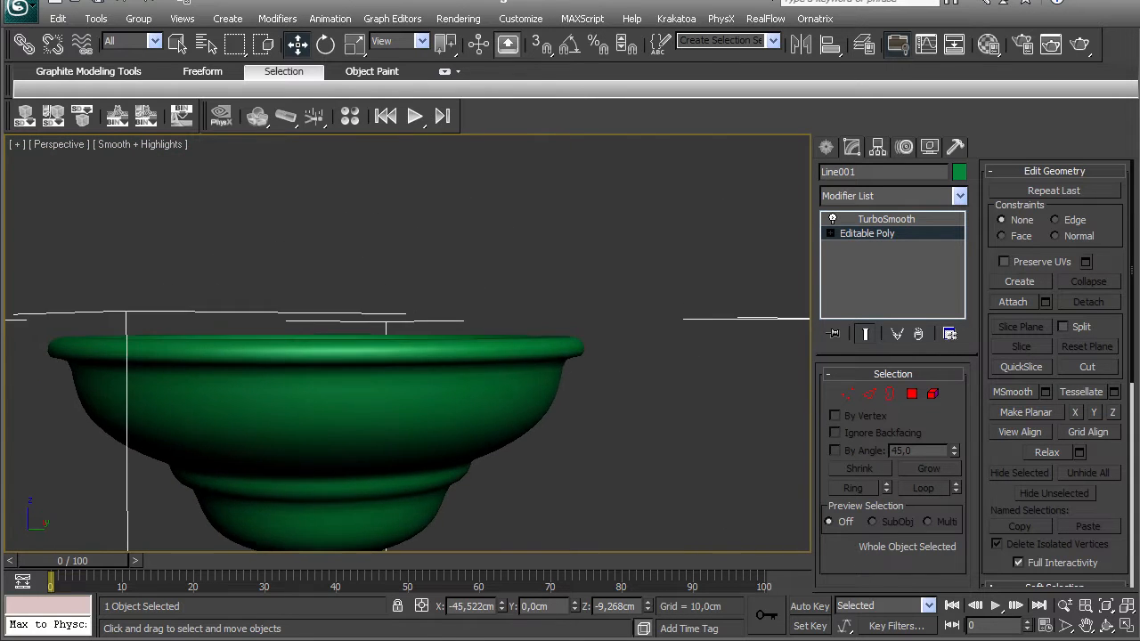
- Insert one edge loop around the rim's outer vertical band with a slide of -91, then return to the smoothed result
click(866, 334)
click(866, 334)
click(866, 334)
key(F4)
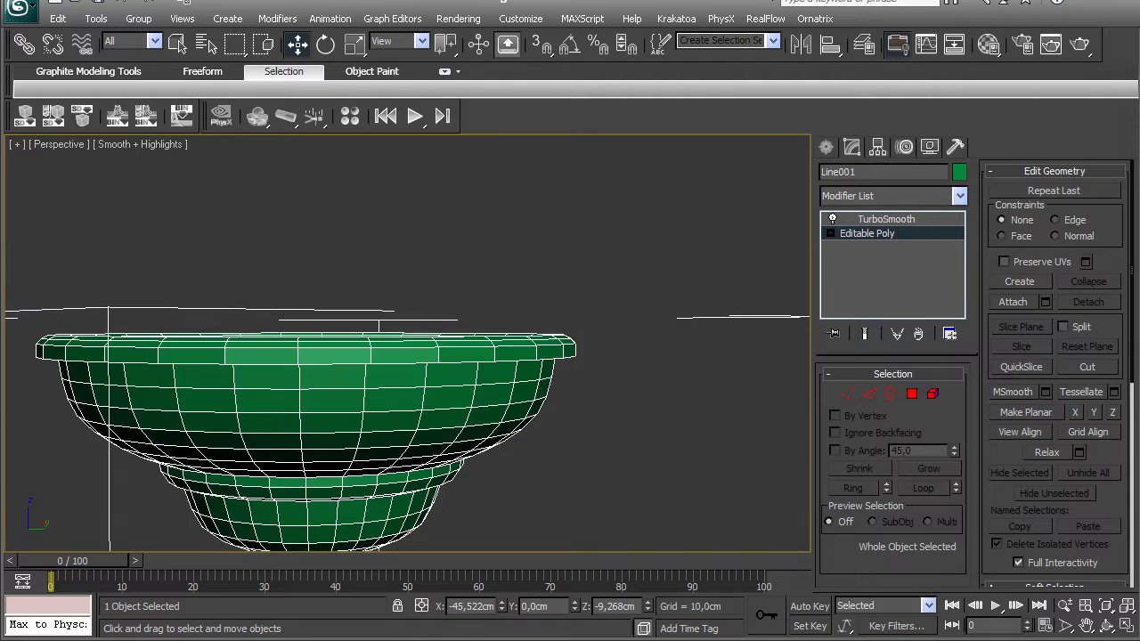
scroll(440, 347, up, 3)
key(2)
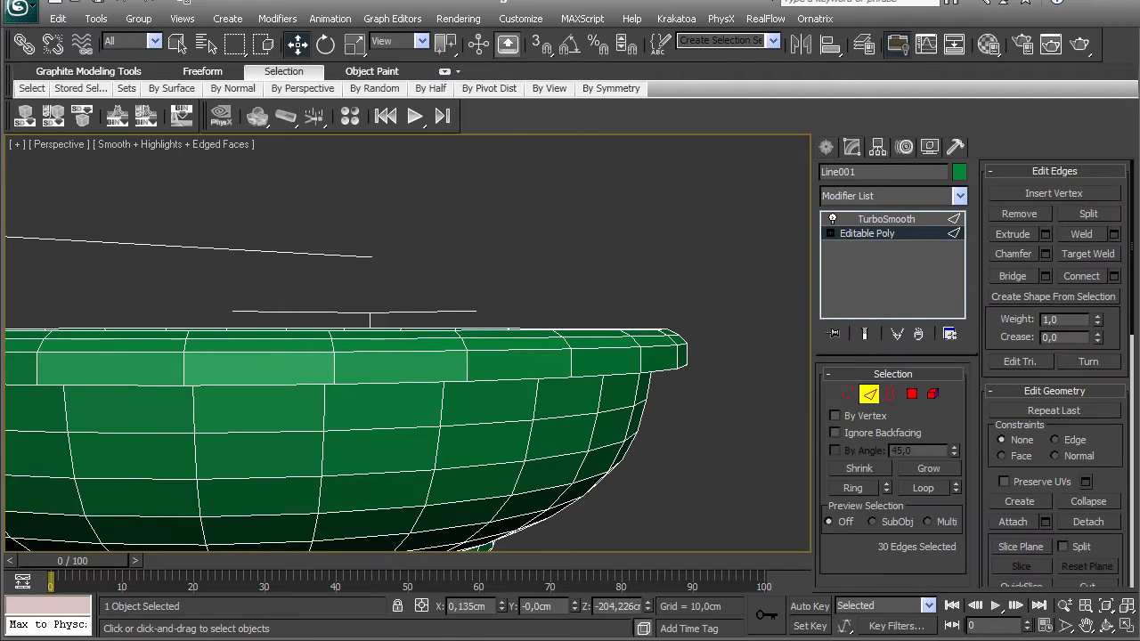
click(853, 489)
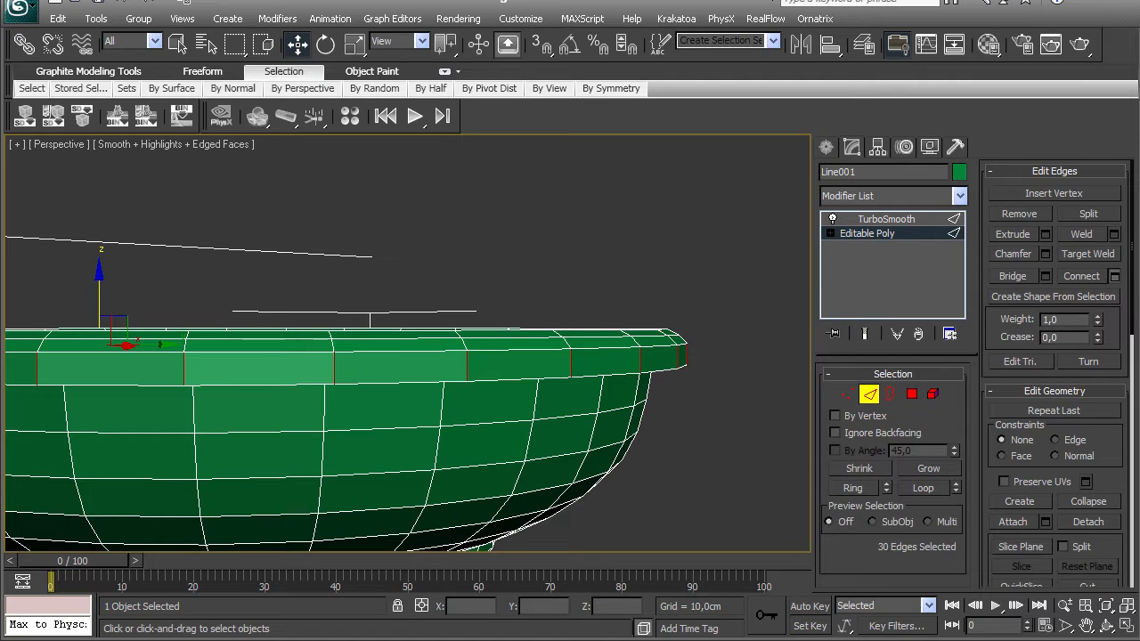
click(1114, 277)
drag(131, 405, 131, 436)
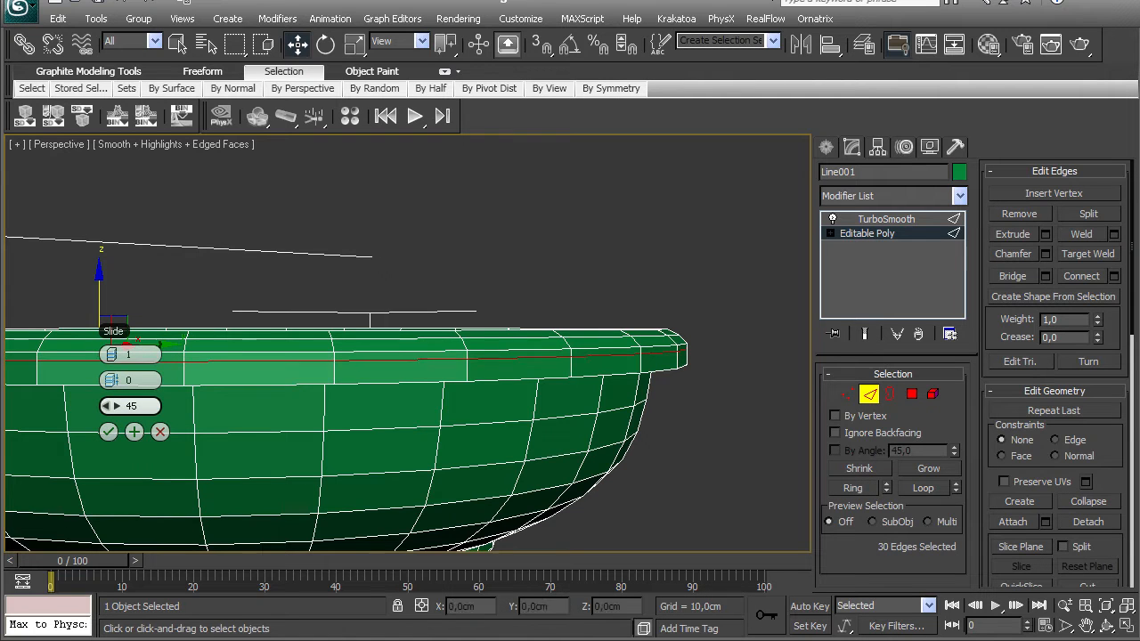
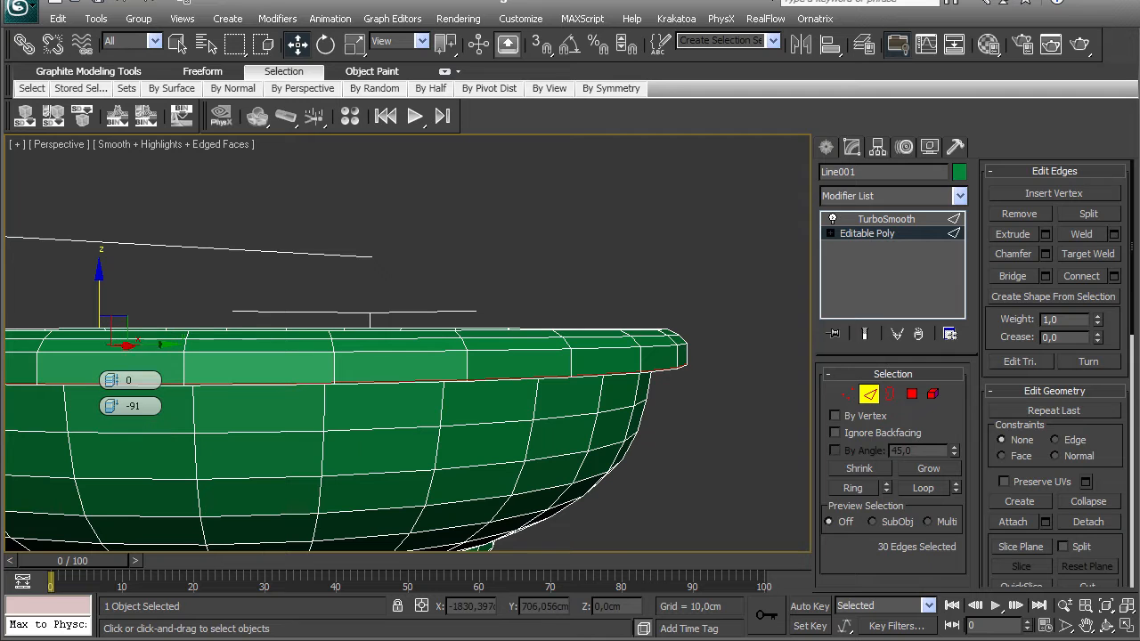
key(Return)
key(2)
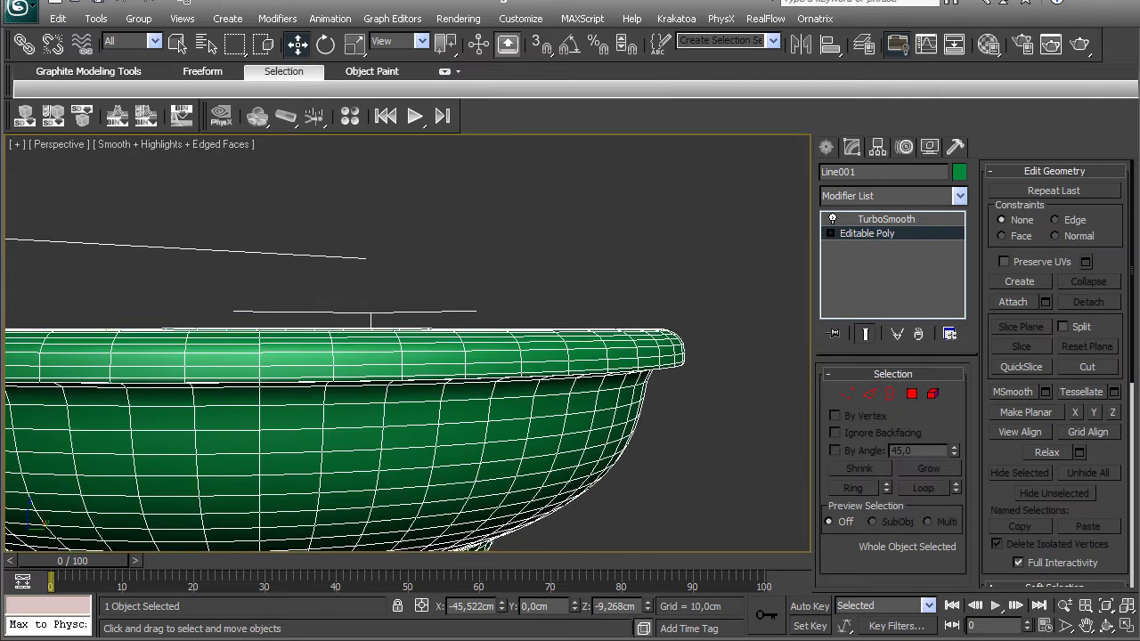
- Examine the shaded candlestick's rim, stem and bowl interior without the edge overlay
scroll(408, 344, down, 5)
key(F4)
middle_drag(408, 343, 375, 321)
scroll(444, 286, down, 2)
middle_drag(374, 321, 385, 169)
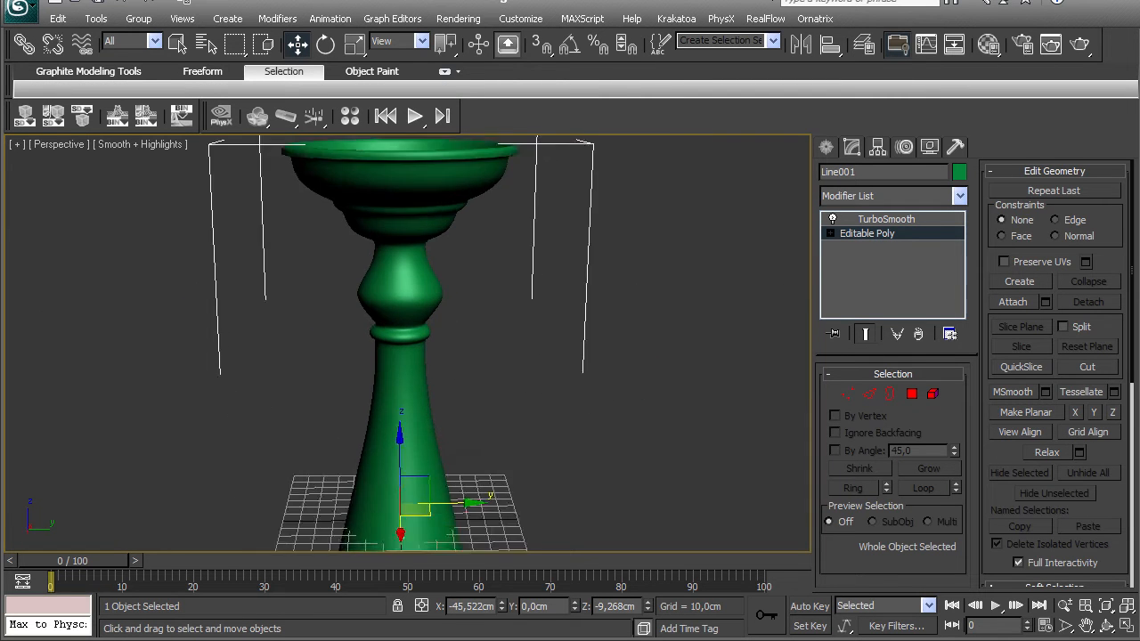
scroll(408, 344, down, 3)
alt+middle_drag(408, 344, 409, 294)
scroll(408, 344, up, 3)
scroll(408, 344, up, 3)
alt+middle_drag(408, 344, 405, 316)
- Connect the upper edge ring inside the bowl with 2 segments, pinch 86 and slide 0, then show the smoothed result
key(F4)
scroll(408, 344, down, 3)
scroll(408, 343, up, 5)
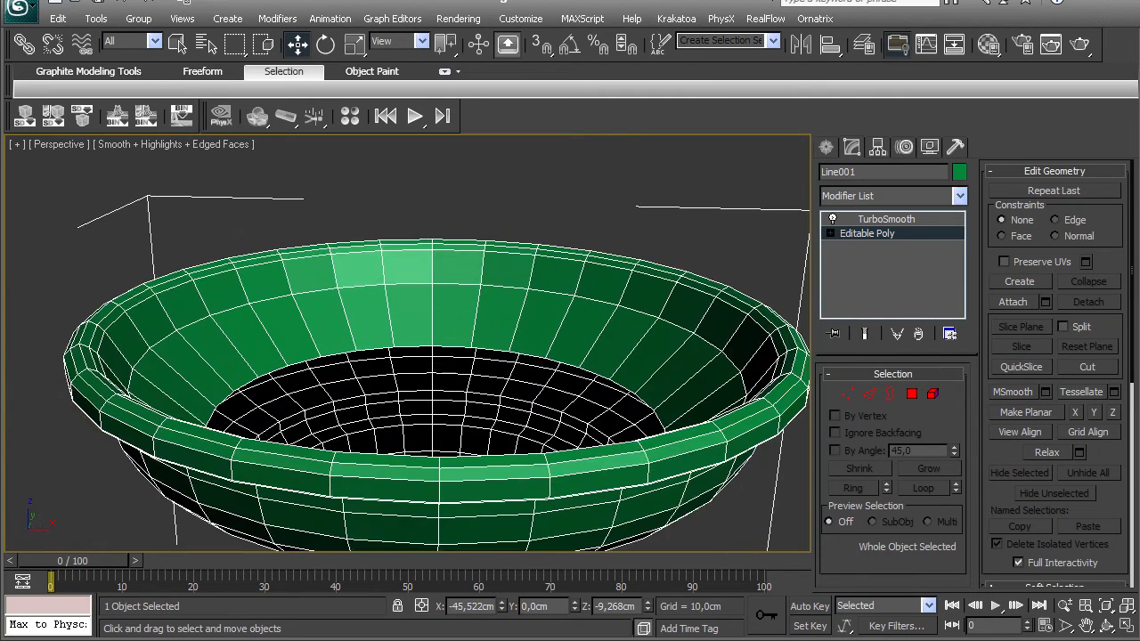
key(2)
click(434, 248)
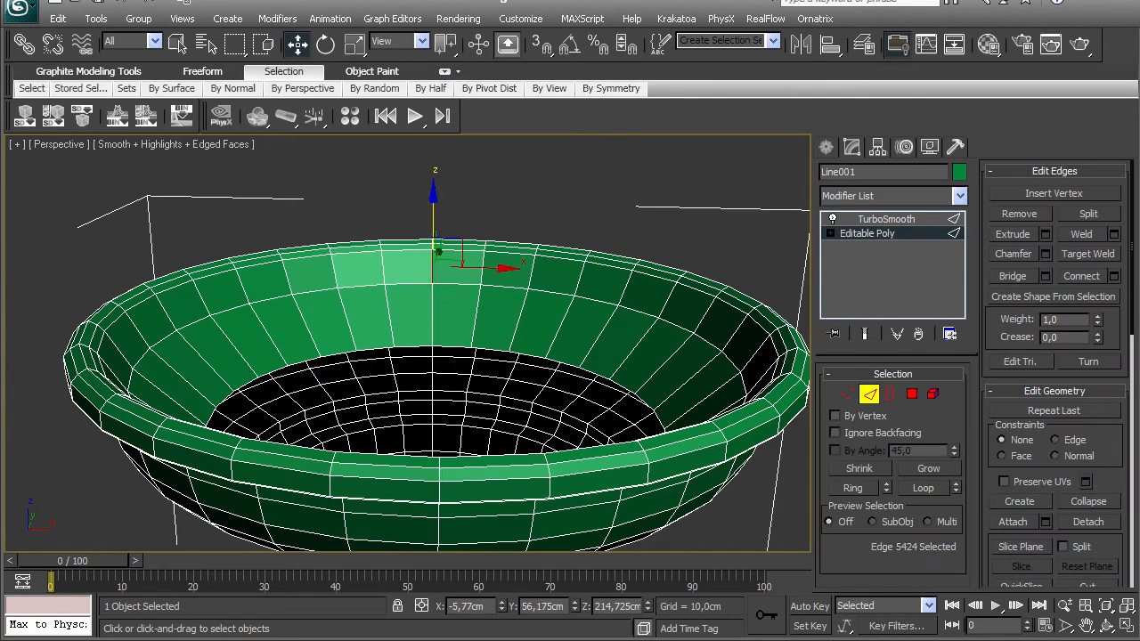
click(853, 488)
click(1114, 277)
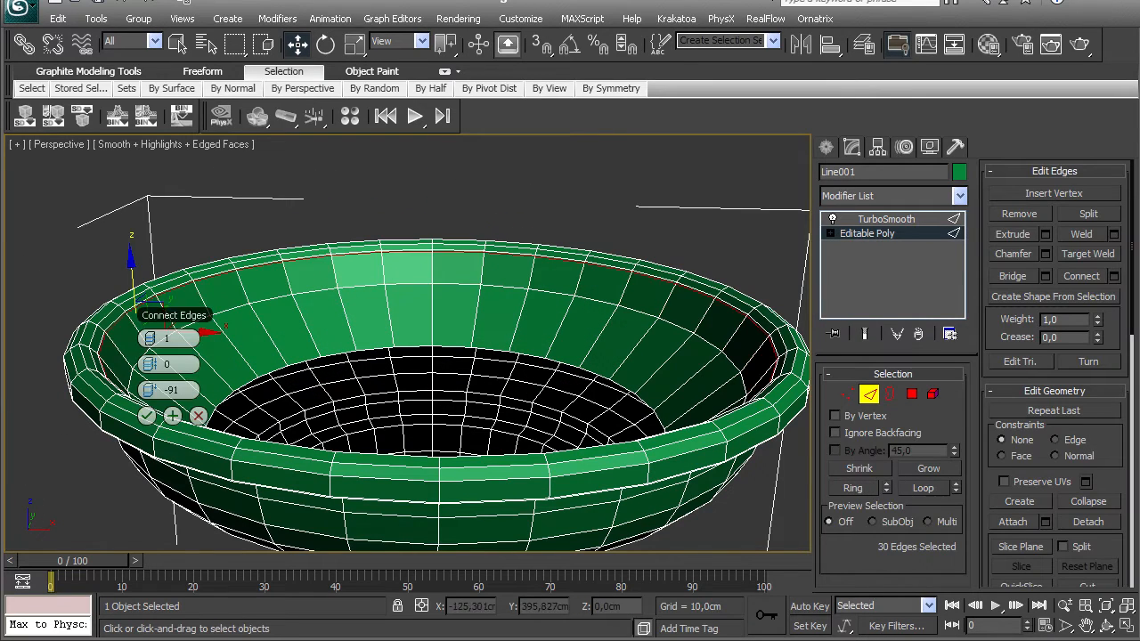
right_click(152, 390)
click(155, 339)
drag(155, 365, 155, 301)
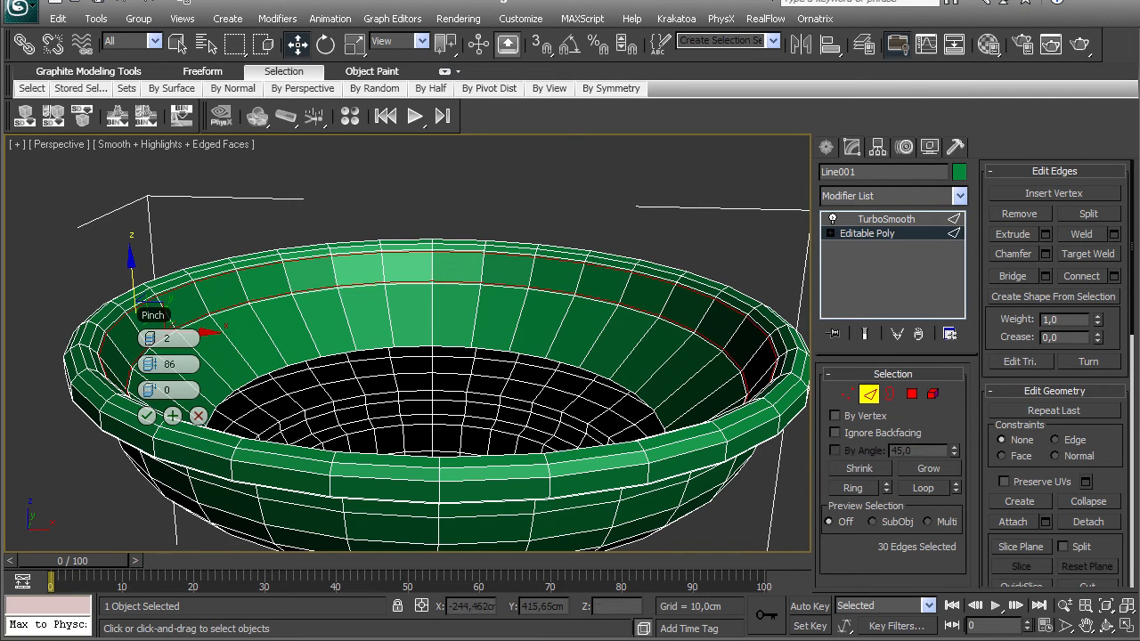
click(173, 416)
click(871, 394)
click(865, 334)
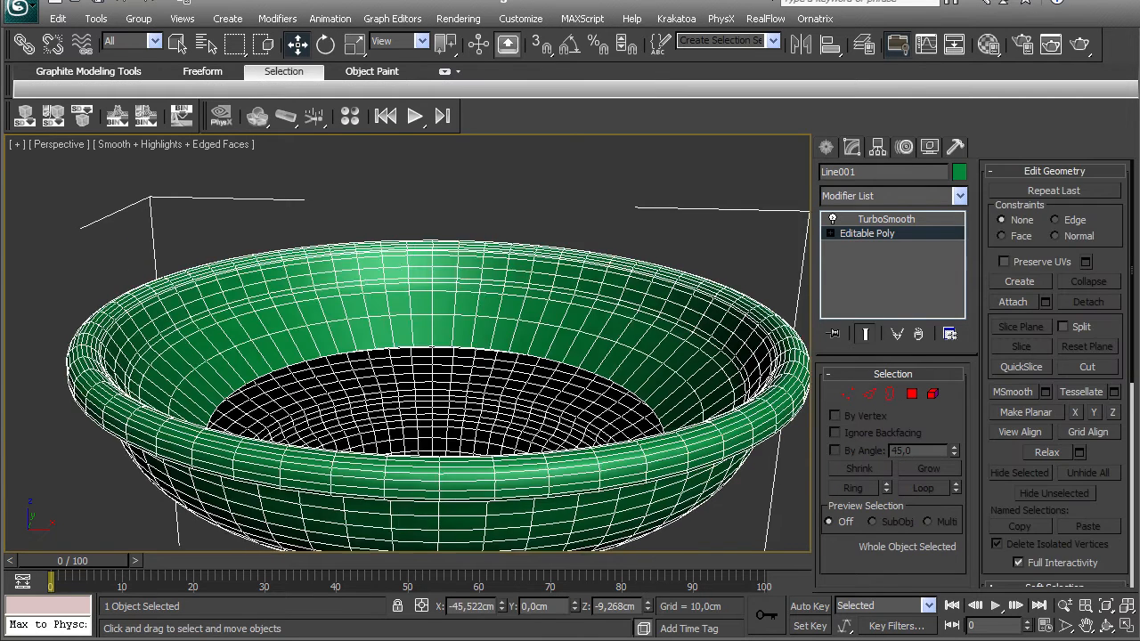
- Enable Isoline Display for the TurboSmooth modifier and check the shaded bowl
scroll(383, 294, down, 4)
click(887, 219)
click(839, 449)
alt+middle_drag(419, 356, 446, 343)
key(F4)
scroll(414, 347, down, 5)
scroll(488, 371, up, 5)
- Delete the ring of 30 polygons adjoining the open border inside the bowl at the Editable Poly level
click(867, 233)
click(865, 334)
key(F4)
scroll(463, 294, up, 5)
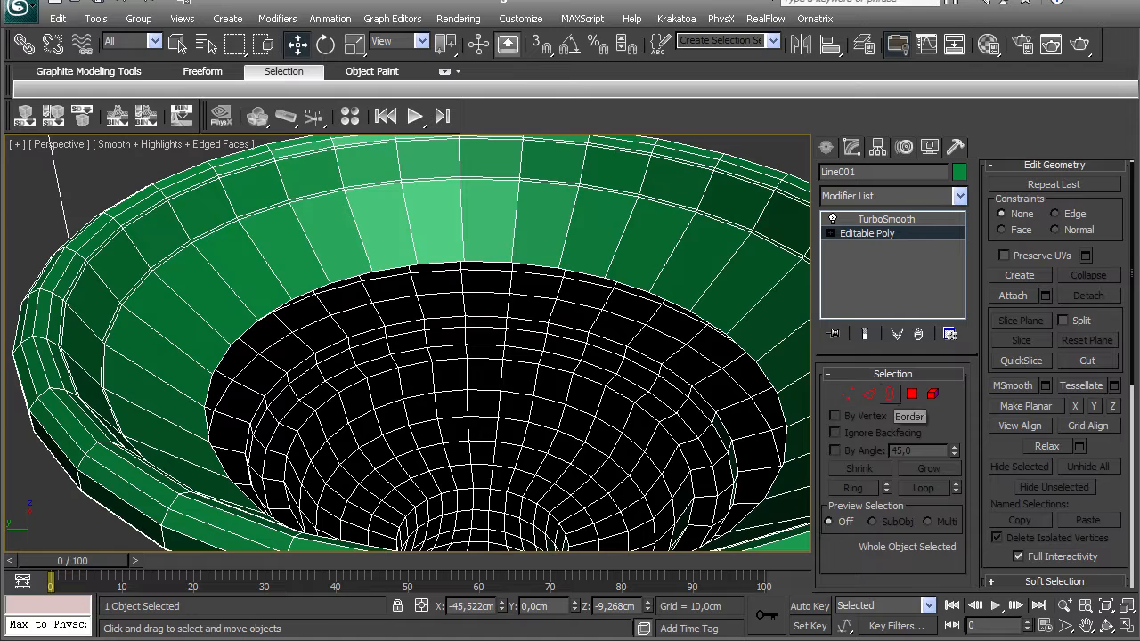
click(891, 394)
click(777, 388)
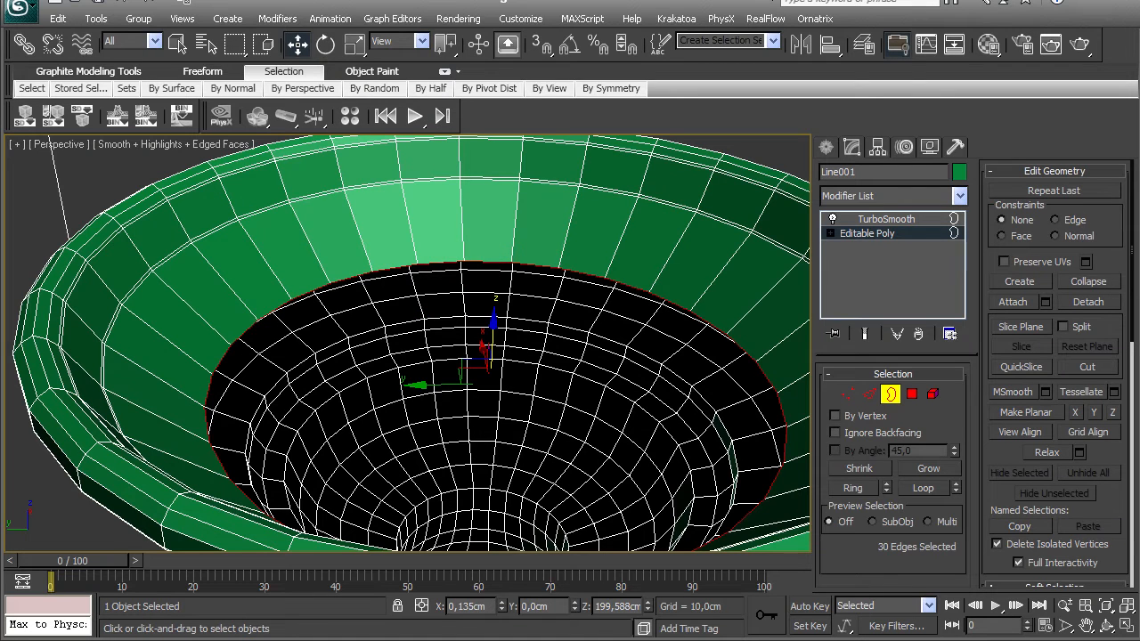
ctrl+click(913, 394)
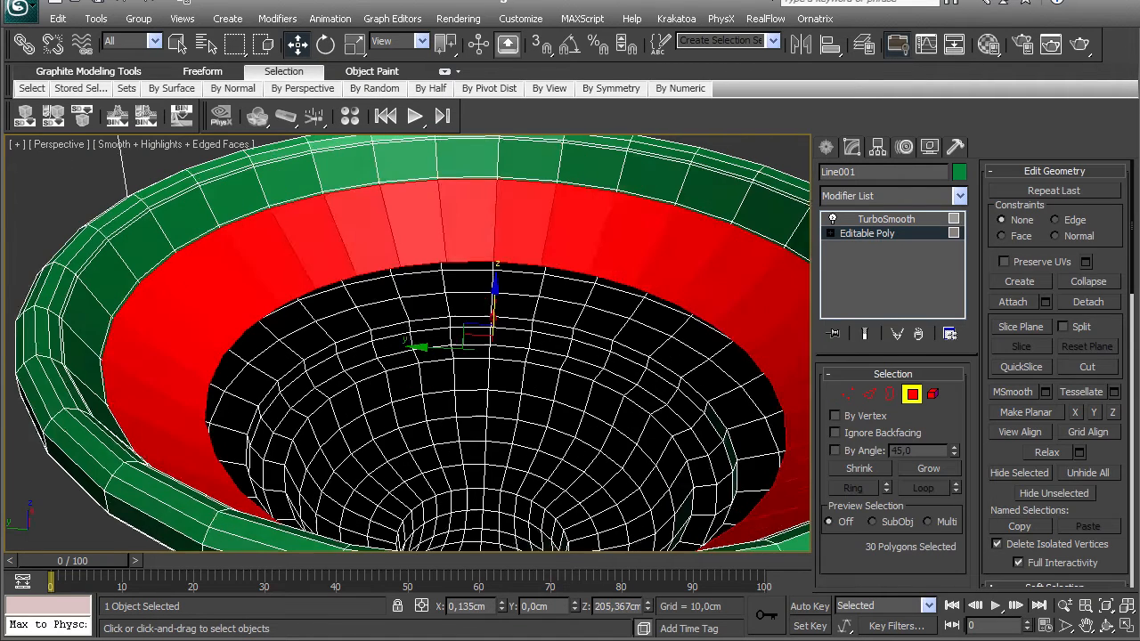
key(Delete)
alt+middle_drag(428, 356, 454, 321)
scroll(419, 303, down, 4)
click(912, 394)
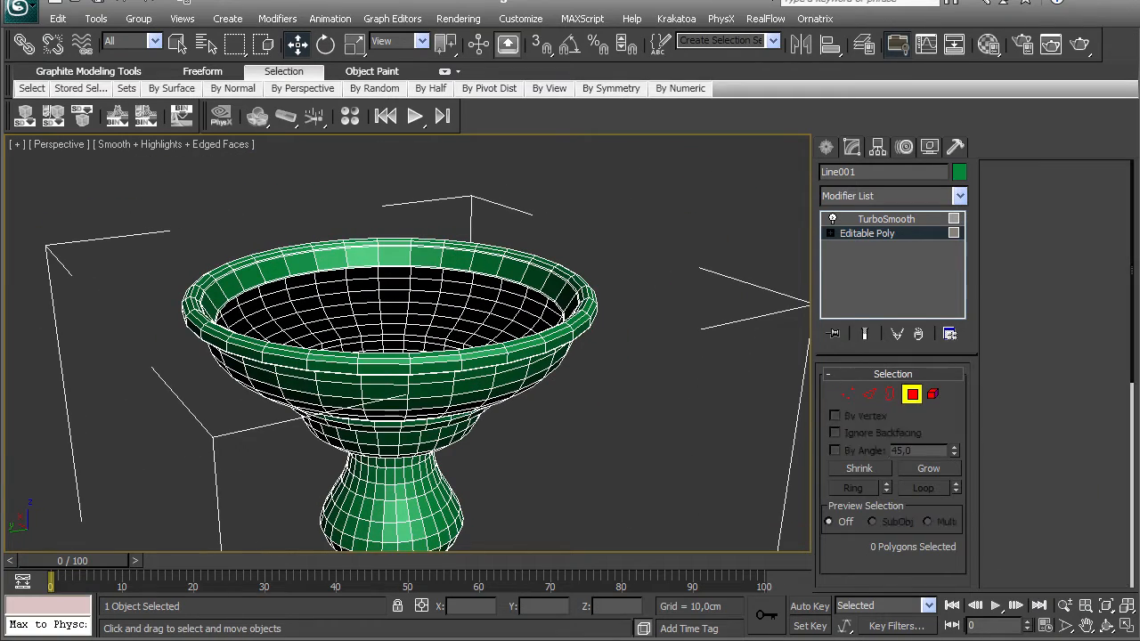
- Examine the smoothed candlestick without edges, from the bowl round to the underside of the base
click(865, 334)
scroll(409, 311, down, 5)
key(F4)
scroll(410, 338, down, 3)
alt+middle_drag(410, 356, 428, 218)
scroll(454, 294, up, 8)
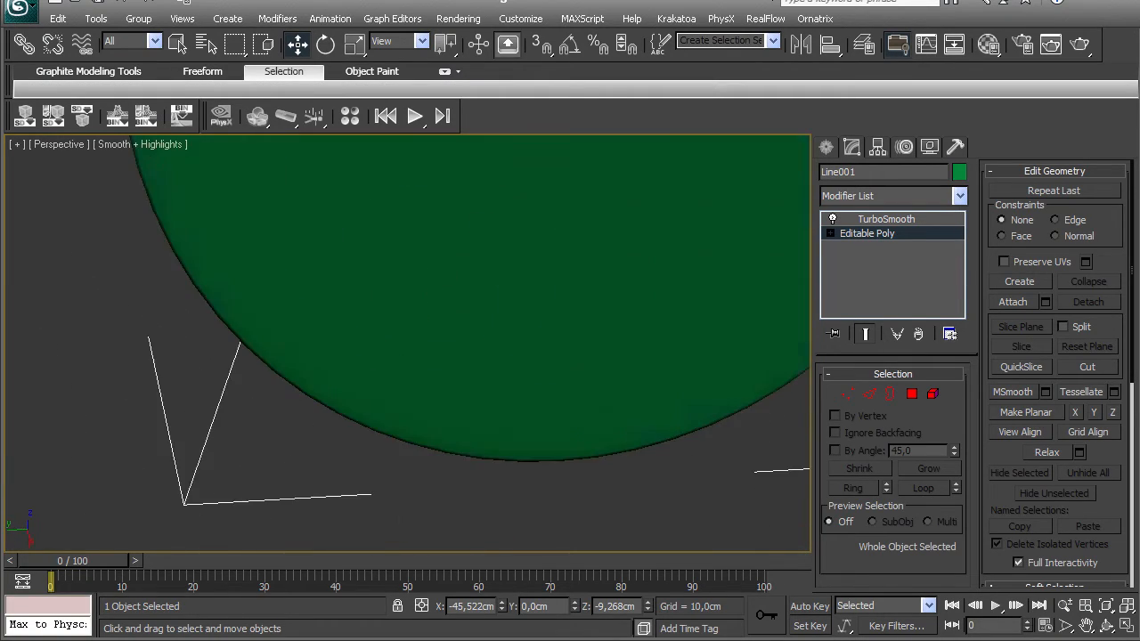
- Inspect the edges around the centre vertex on the underside of the base with the edge overlay shown
key(F4)
alt+middle_drag(313, 357, 407, 320)
scroll(407, 321, up, 4)
scroll(406, 342, up, 3)
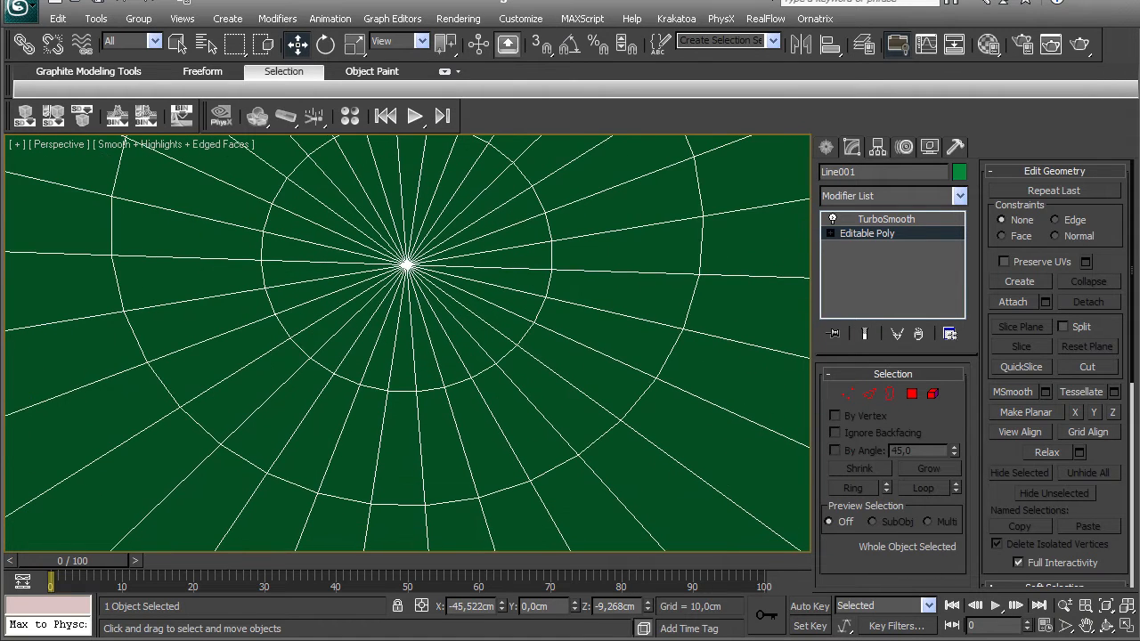
click(848, 395)
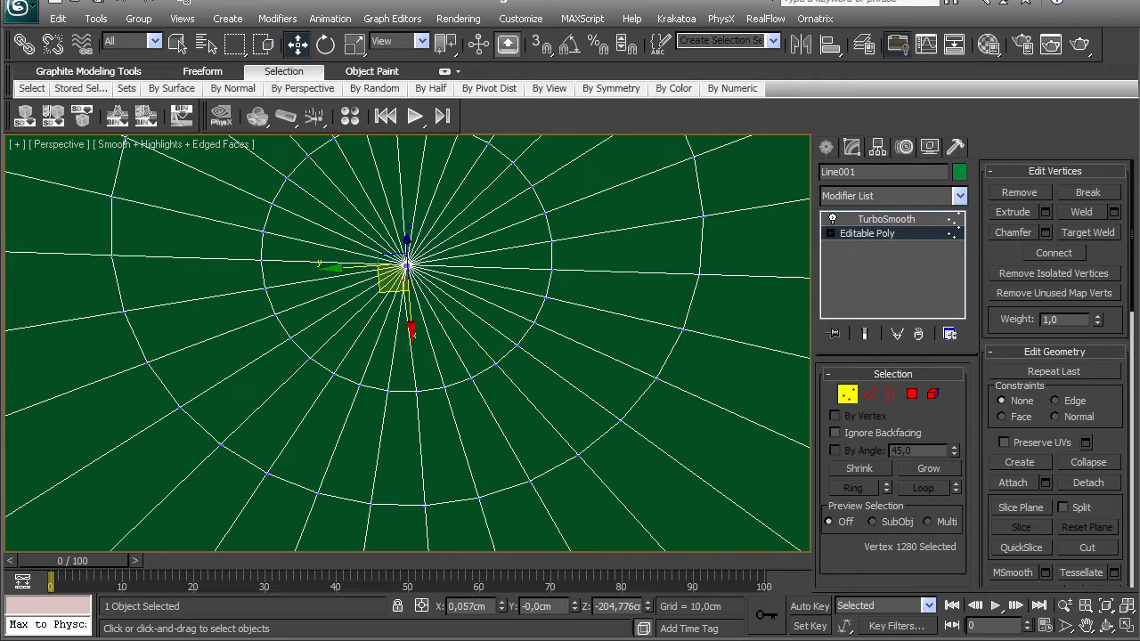
alt+middle_drag(406, 321, 406, 374)
scroll(406, 356, down, 3)
mouse_move(407, 303)
middle_down()
mouse_move(409, 364)
mouse_move(406, 325)
middle_up()
middle_drag(401, 268, 414, 491)
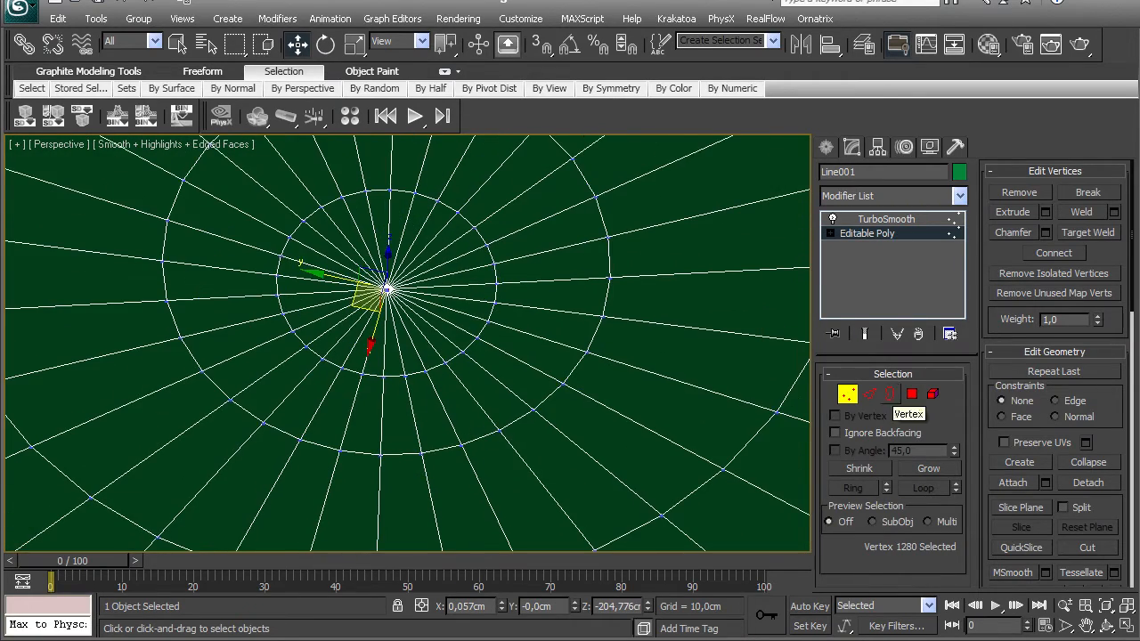
- Delete the innermost disc of 30 triangular polygons at the centre of the base's underside
key(3)
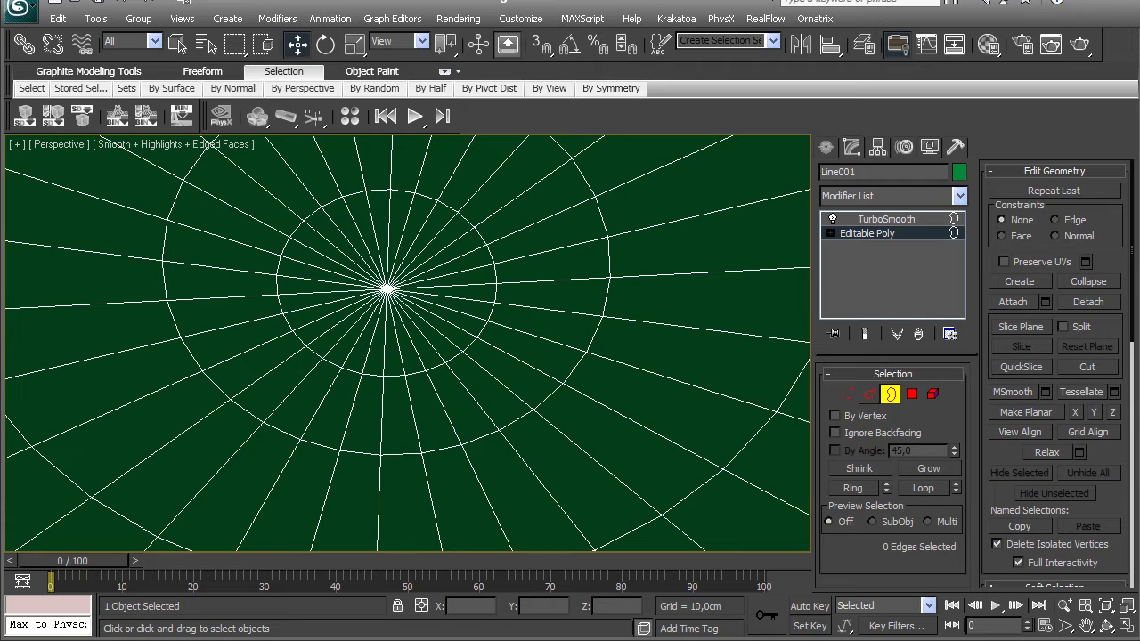
key(2)
click(923, 489)
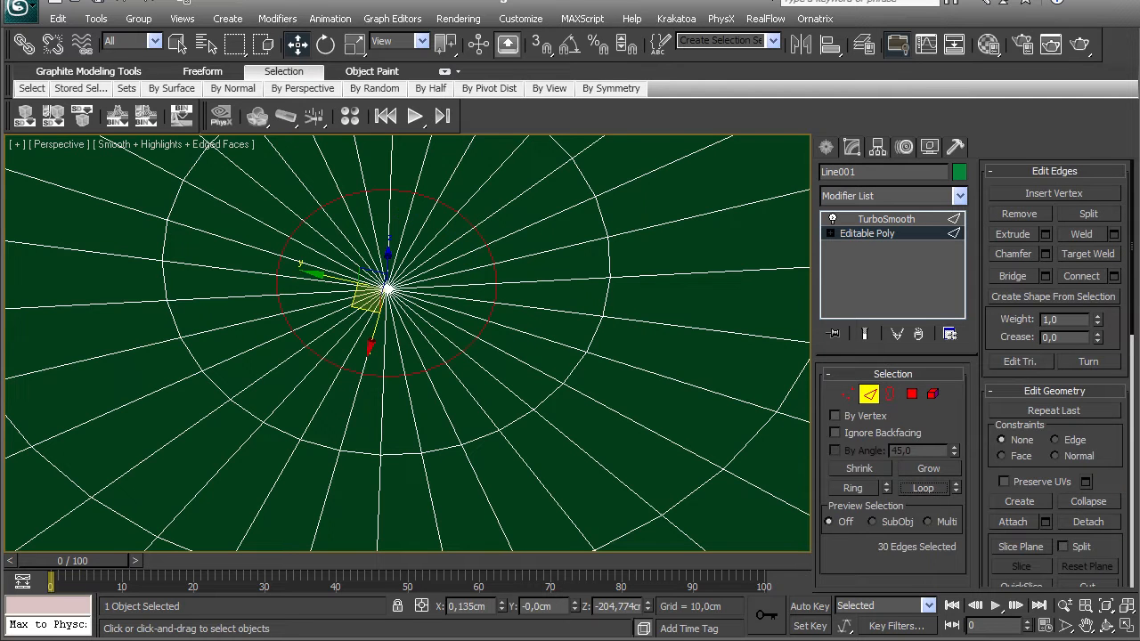
key(4)
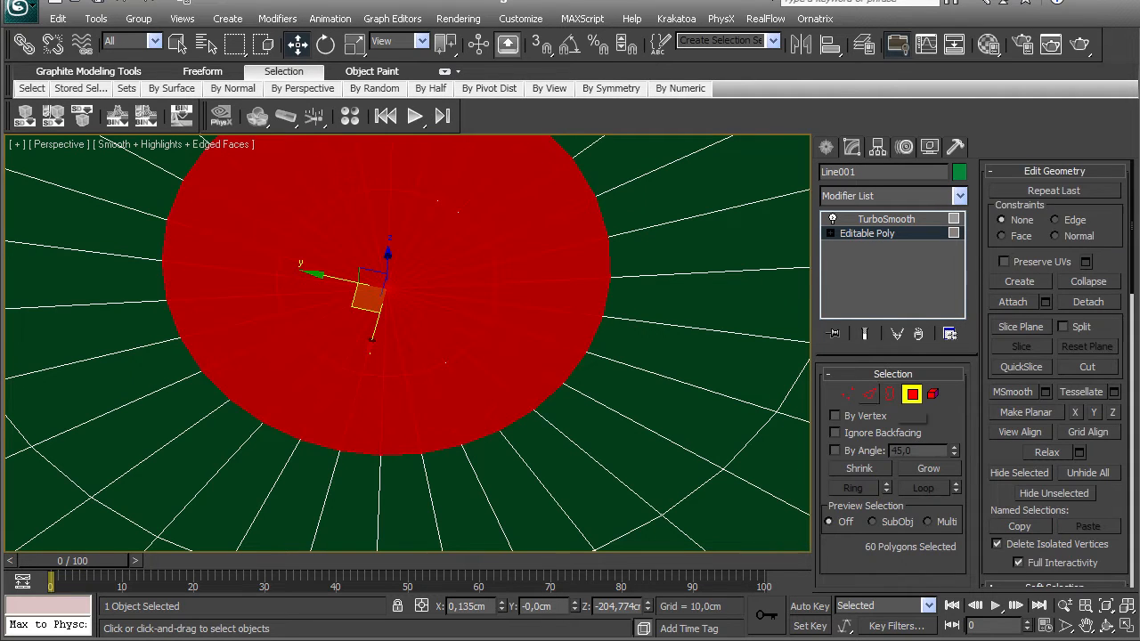
click(860, 469)
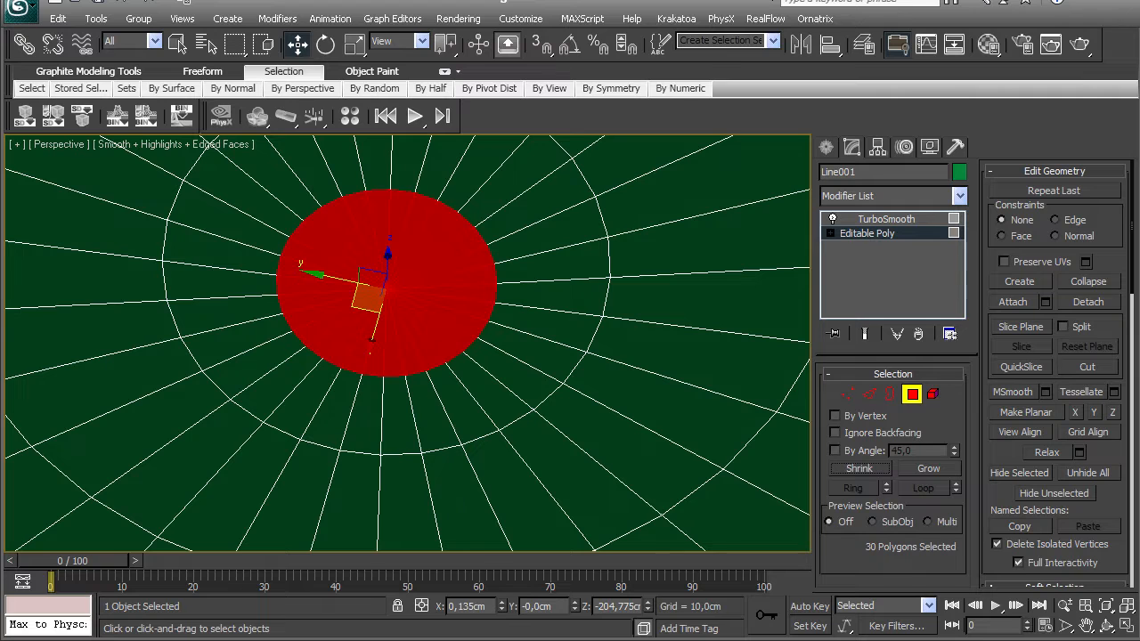
key(Delete)
- Cap the open border at the centre of the base's underside and select the cap polygon
click(891, 394)
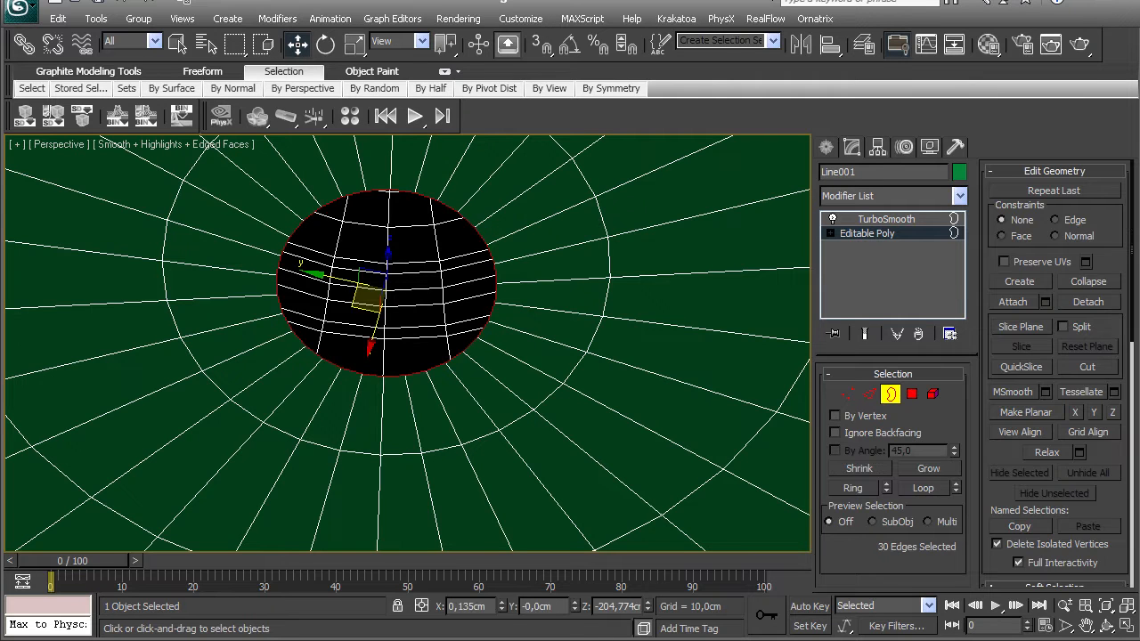
drag(1132, 248, 1132, 468)
click(1088, 516)
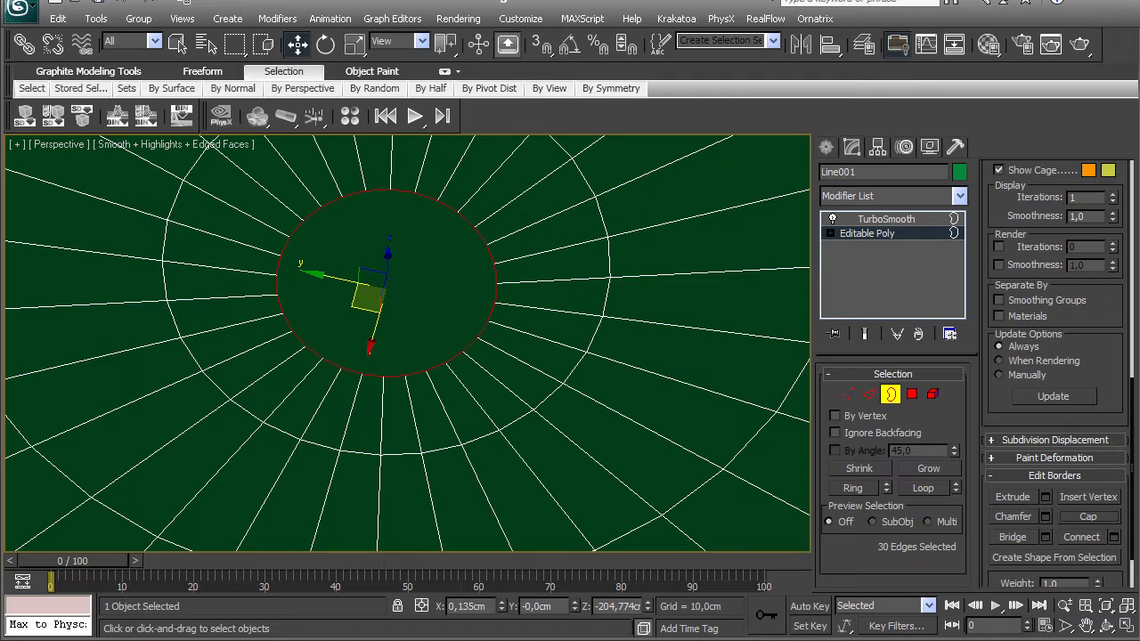
click(912, 394)
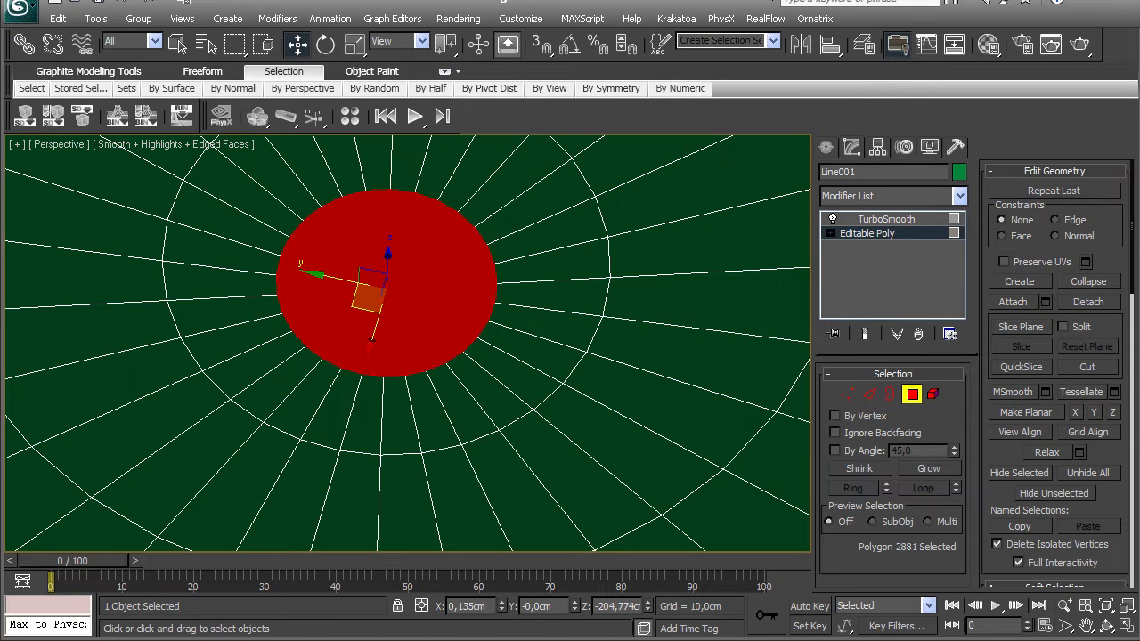
scroll(1059, 374, down, 10)
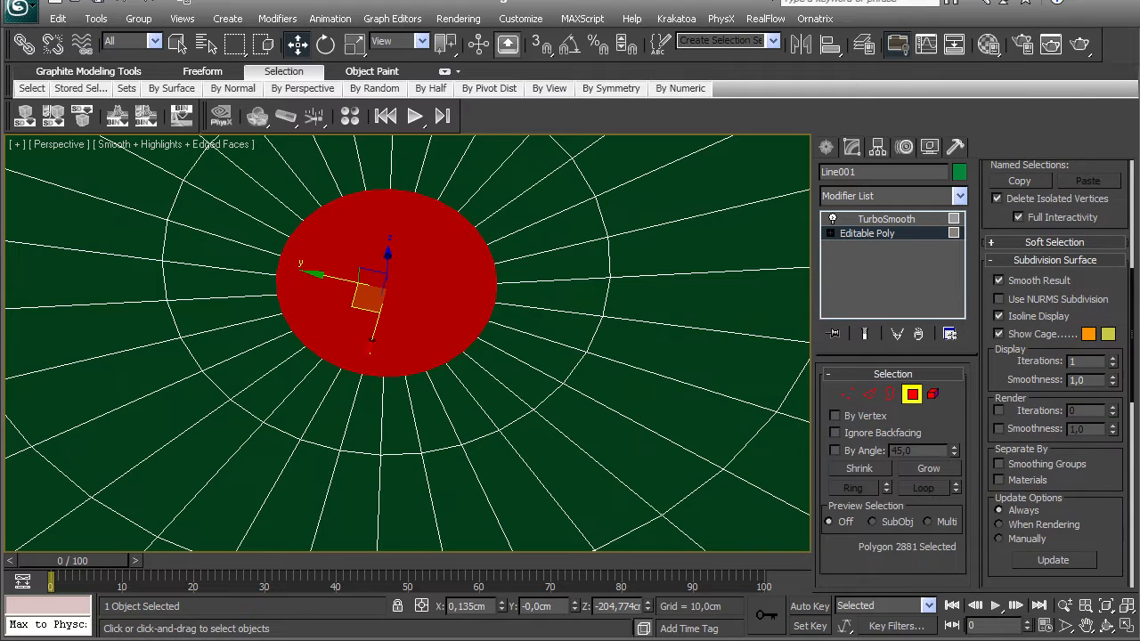
- Inset the cap polygon at the centre of the base's underside by 5,22 cm
scroll(1059, 374, down, 5)
click(1114, 442)
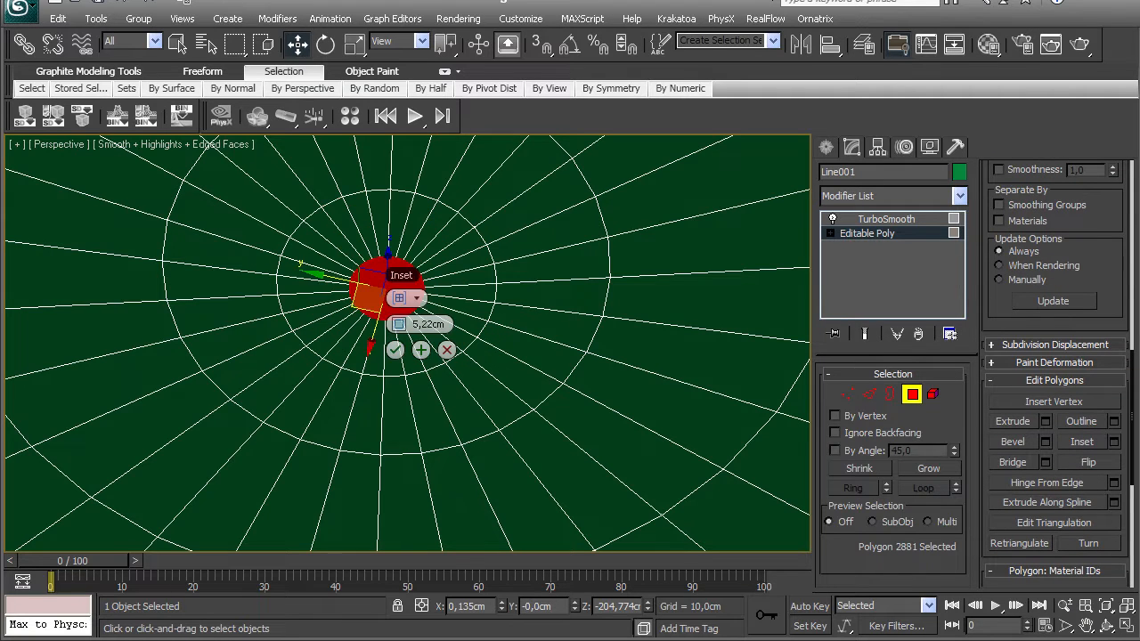
click(395, 350)
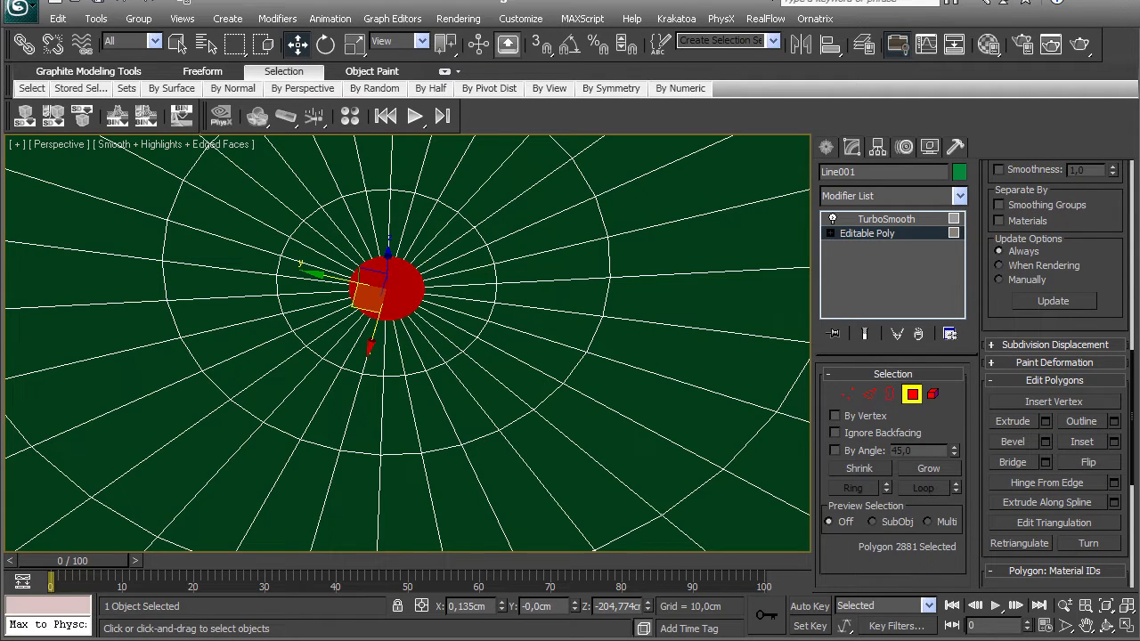
- Weld the 30 vertices of the inset polygon into the centre with a 3,586 cm threshold and leave vertex editing
ctrl+click(848, 395)
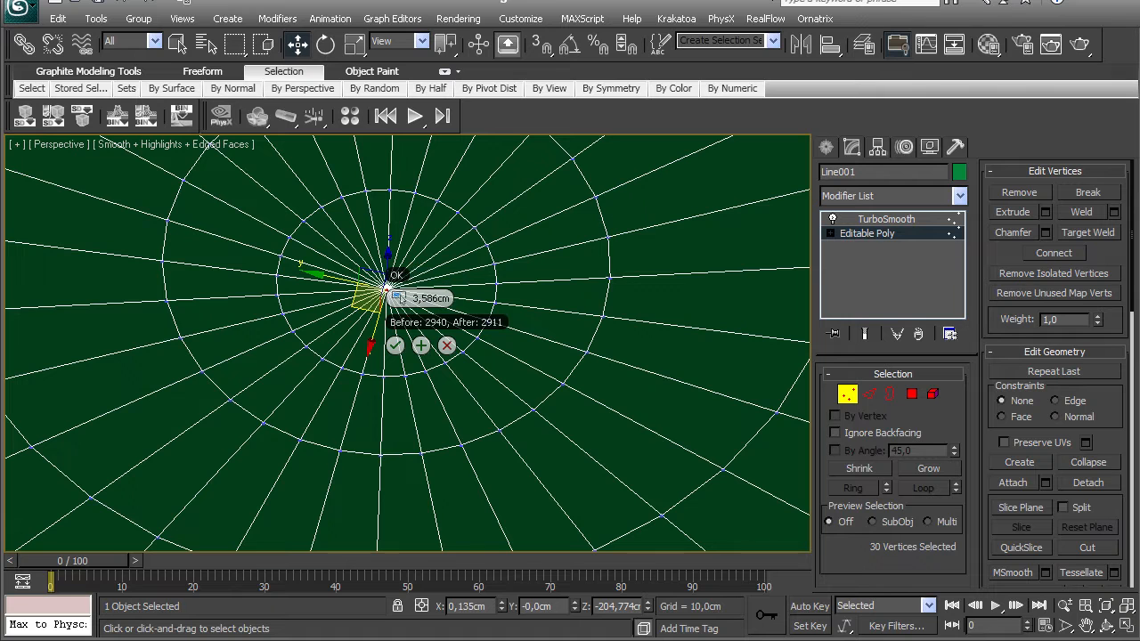
click(396, 345)
key(1)
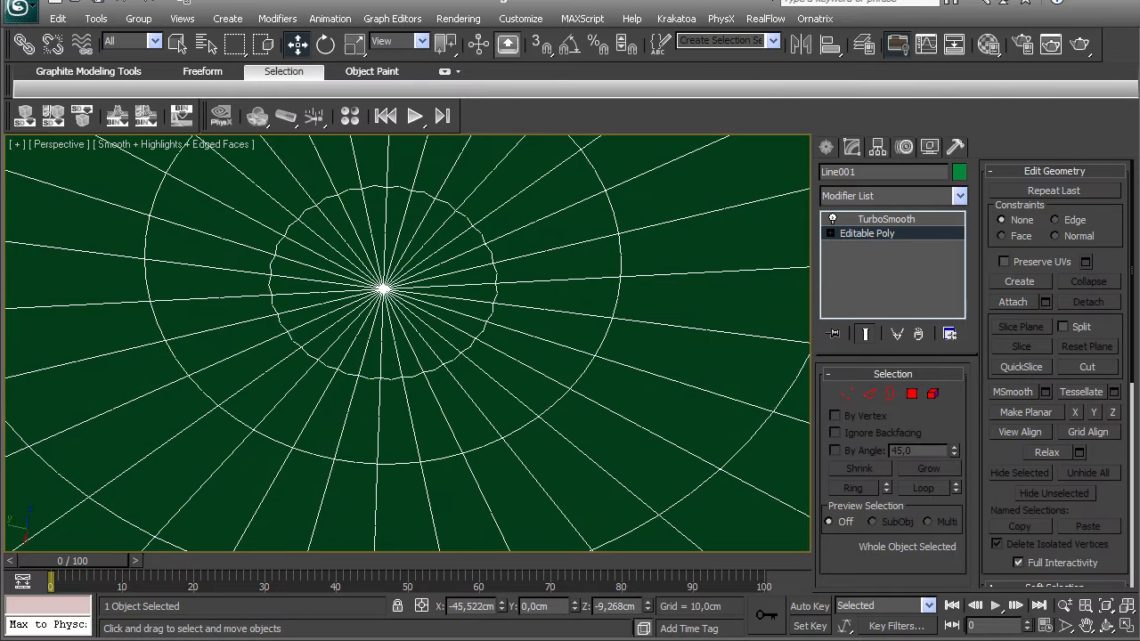
- Examine the smoothed candlestick without edges, from the underside round to the stepped base
scroll(385, 328, down, 8)
key(F4)
alt+middle_drag(385, 268, 388, 419)
alt+middle_drag(389, 419, 421, 191)
scroll(385, 328, up, 4)
alt+middle_drag(385, 328, 366, 383)
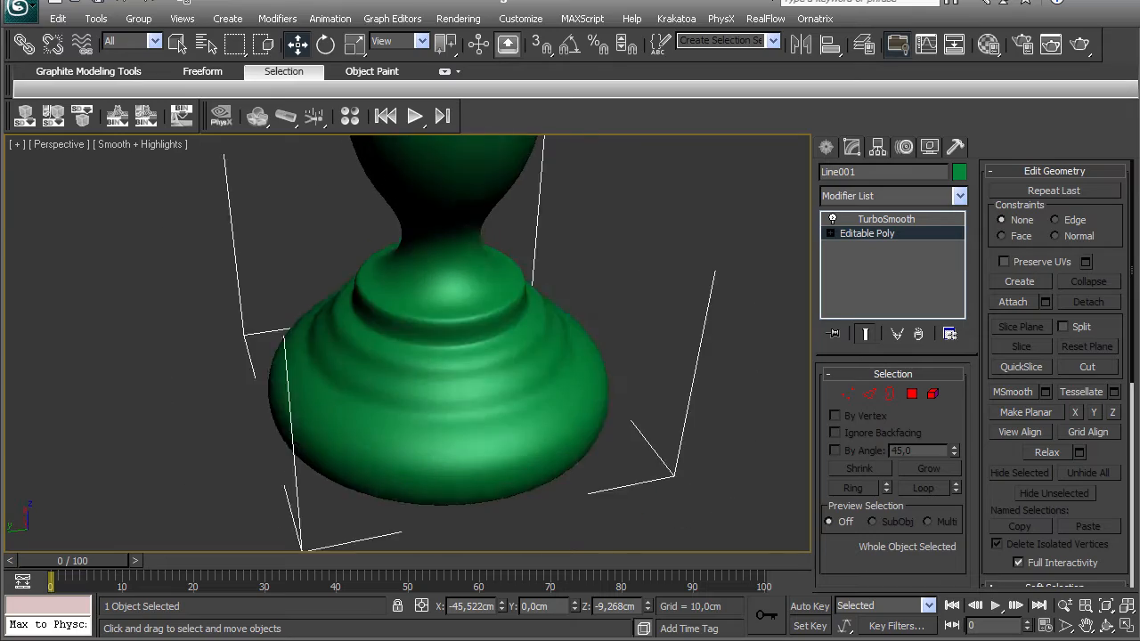
scroll(418, 338, up, 3)
- Inspect the edge flow around the top rim of the stepped base, comparing the unsmoothed cage with the smoothed result
click(865, 334)
key(F4)
scroll(408, 343, up, 4)
alt+middle_drag(408, 343, 419, 214)
scroll(408, 343, up, 3)
alt+middle_drag(408, 343, 425, 334)
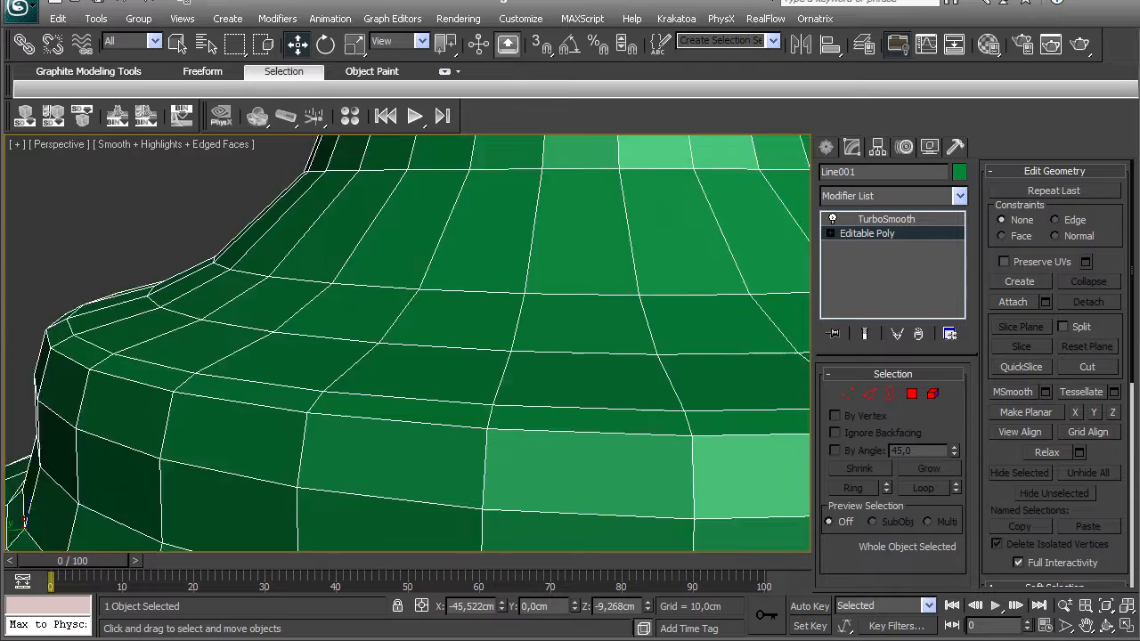
scroll(408, 343, down, 3)
mouse_move(408, 383)
middle_down()
mouse_move(408, 311)
mouse_move(420, 375)
middle_up()
scroll(408, 343, up, 2)
scroll(408, 343, down, 2)
click(865, 334)
key(F4)
key(F4)
click(865, 334)
alt+middle_drag(408, 343, 412, 405)
scroll(408, 343, down, 3)
scroll(408, 343, up, 2)
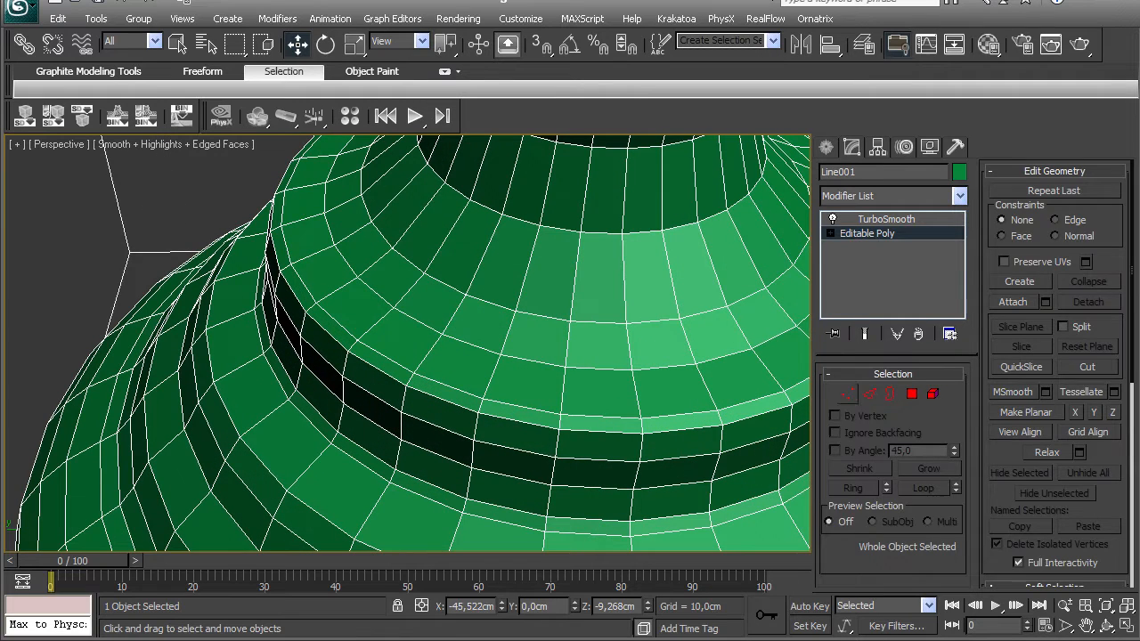
- Connect the ring of short edges just above the upper step's rim with one segment, pinch 0 and slide 71
key(2)
click(482, 407)
click(853, 488)
click(1113, 277)
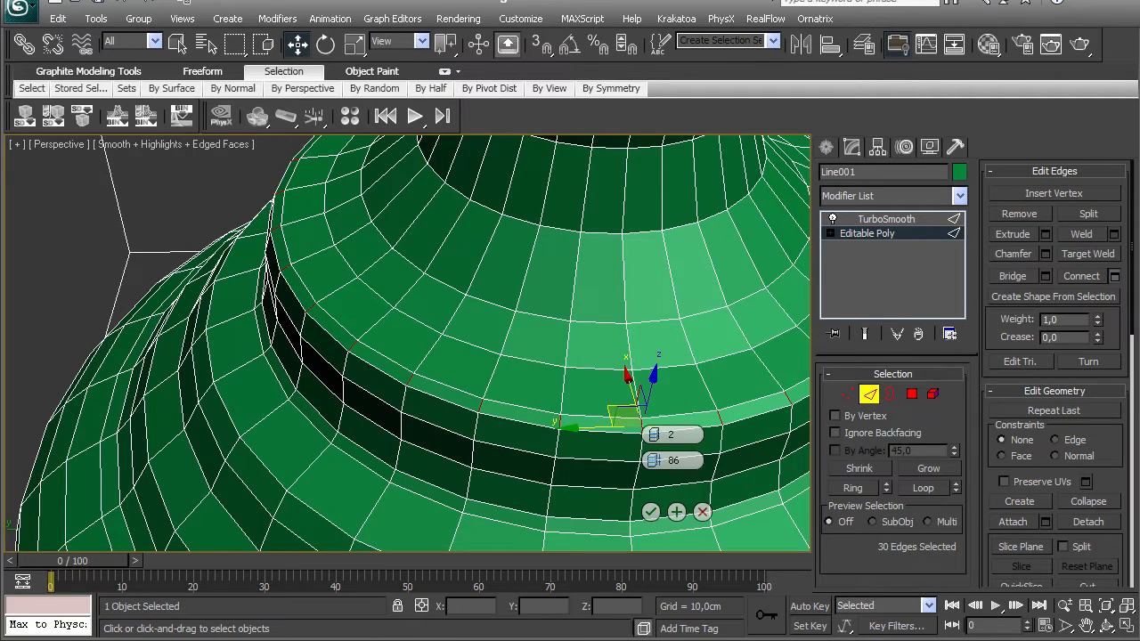
right_click(654, 461)
drag(657, 487, 657, 424)
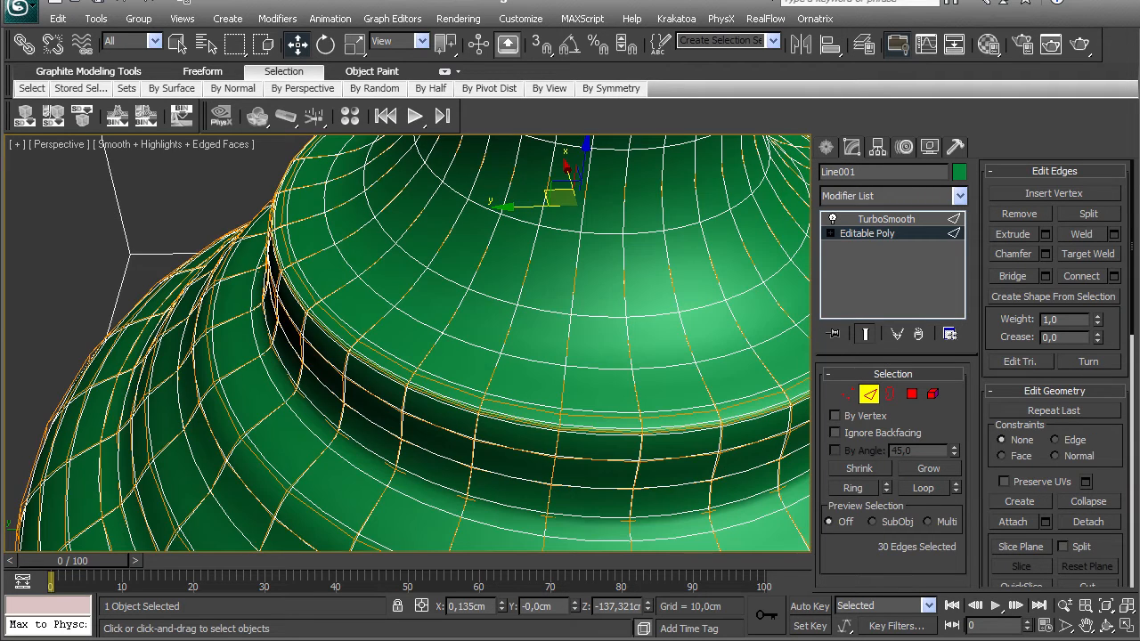
- Check the smoothed upper rim without edges, leave edge editing and save the scene
key(F4)
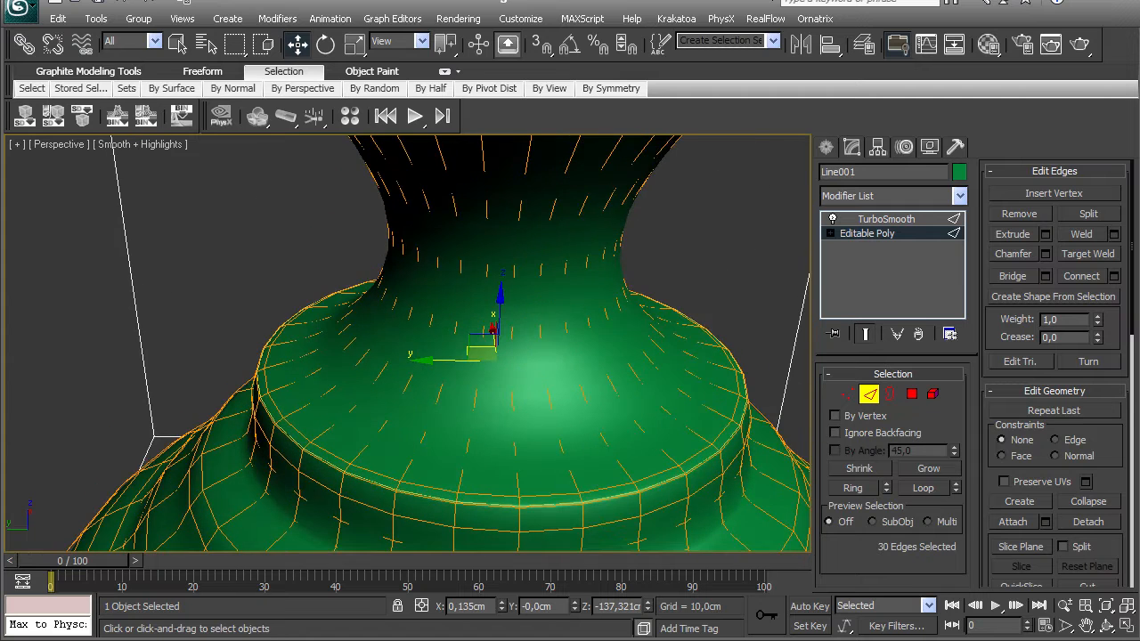
key(2)
alt+middle_drag(481, 392, 454, 340)
scroll(464, 374, down, 5)
scroll(458, 334, down, 4)
scroll(461, 310, up, 5)
key(ctrl+s)
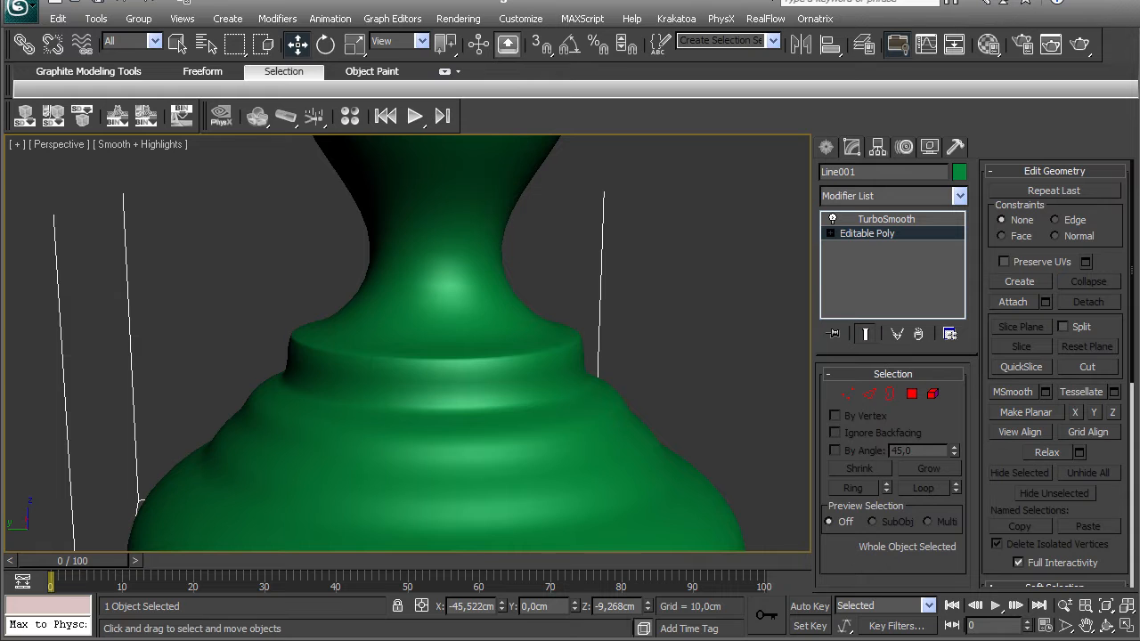
- Connect the ring of vertical edges at the bottom of the upper step's band with one segment, pinch 0, slid close to the lower crease
click(865, 334)
key(F4)
scroll(374, 405, up, 5)
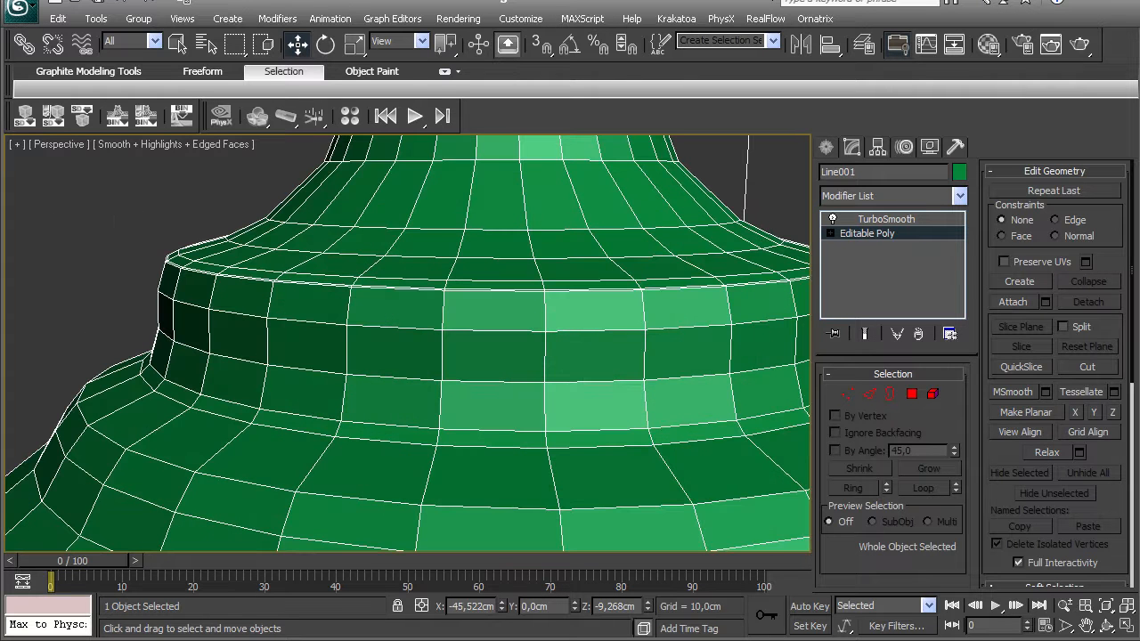
scroll(408, 344, up, 2)
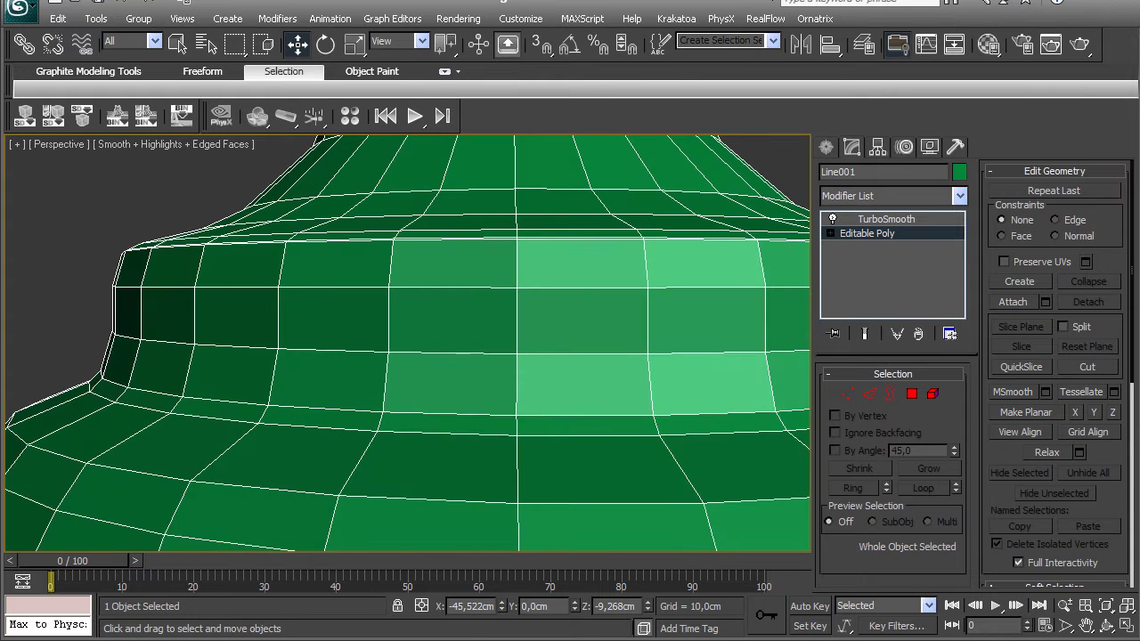
click(865, 334)
click(865, 334)
click(871, 394)
click(651, 385)
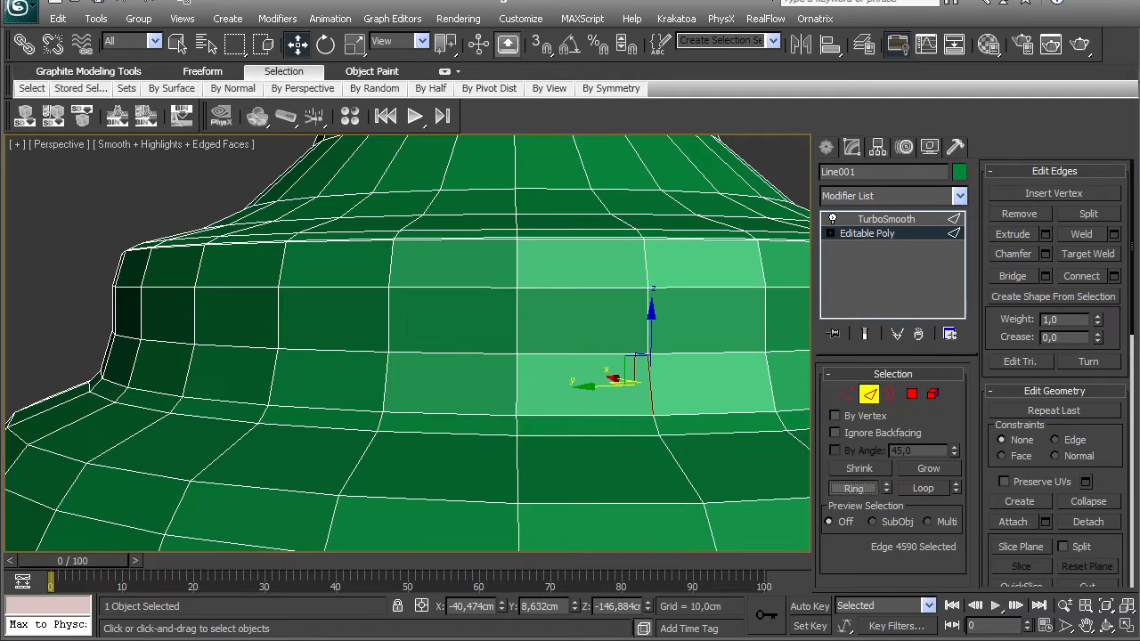
click(854, 488)
click(1115, 276)
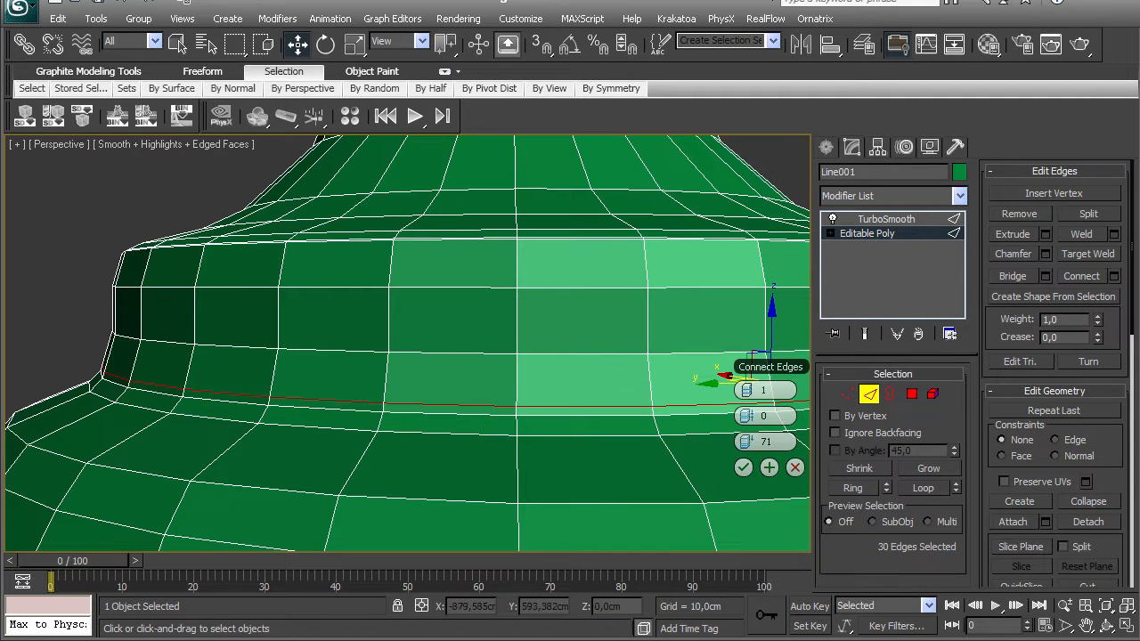
drag(748, 442, 747, 425)
click(724, 468)
key(2)
alt+middle_drag(725, 468, 715, 466)
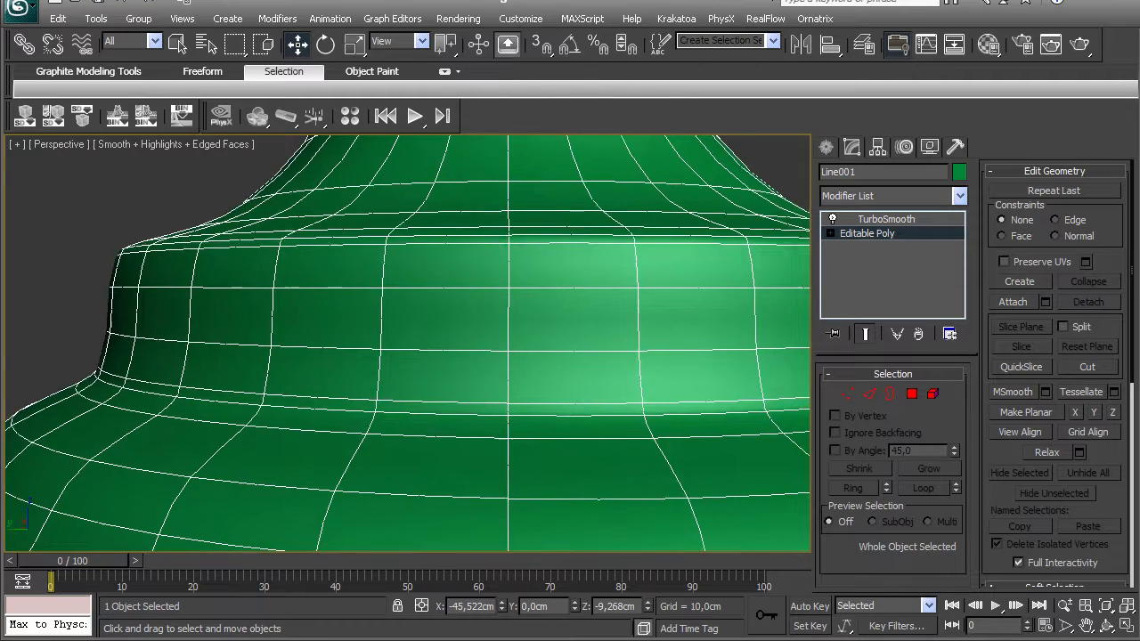
- Chamfer the edge loop in the first groove below the upper step by 0,817 cm with 2 segments
scroll(410, 357, down, 10)
key(F4)
alt+middle_drag(410, 356, 399, 305)
scroll(399, 305, up, 5)
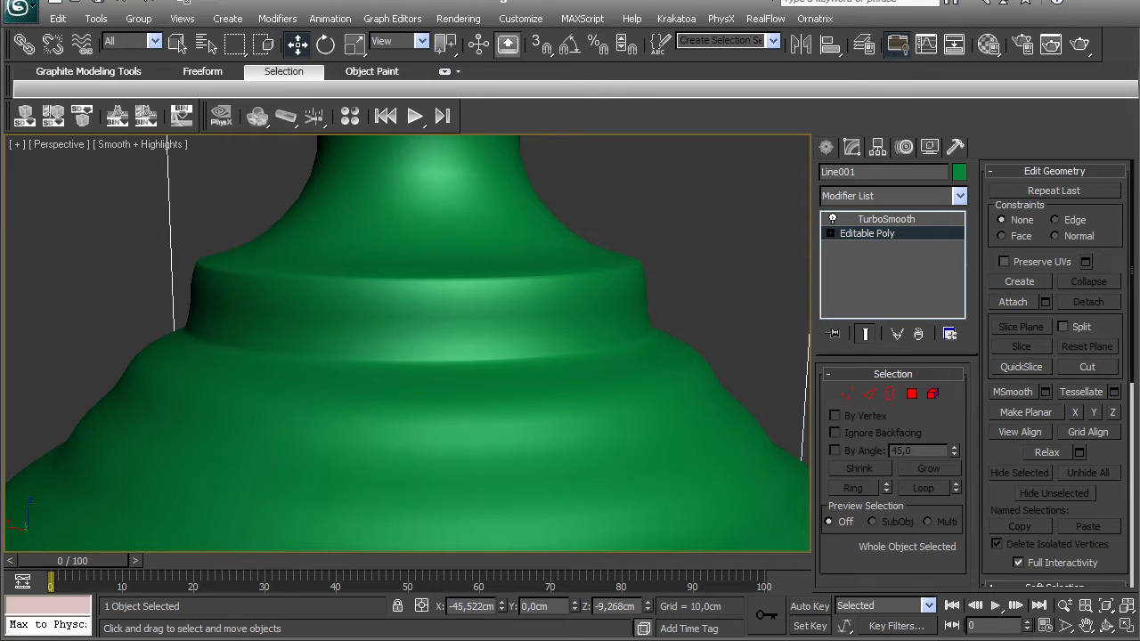
scroll(399, 304, up, 5)
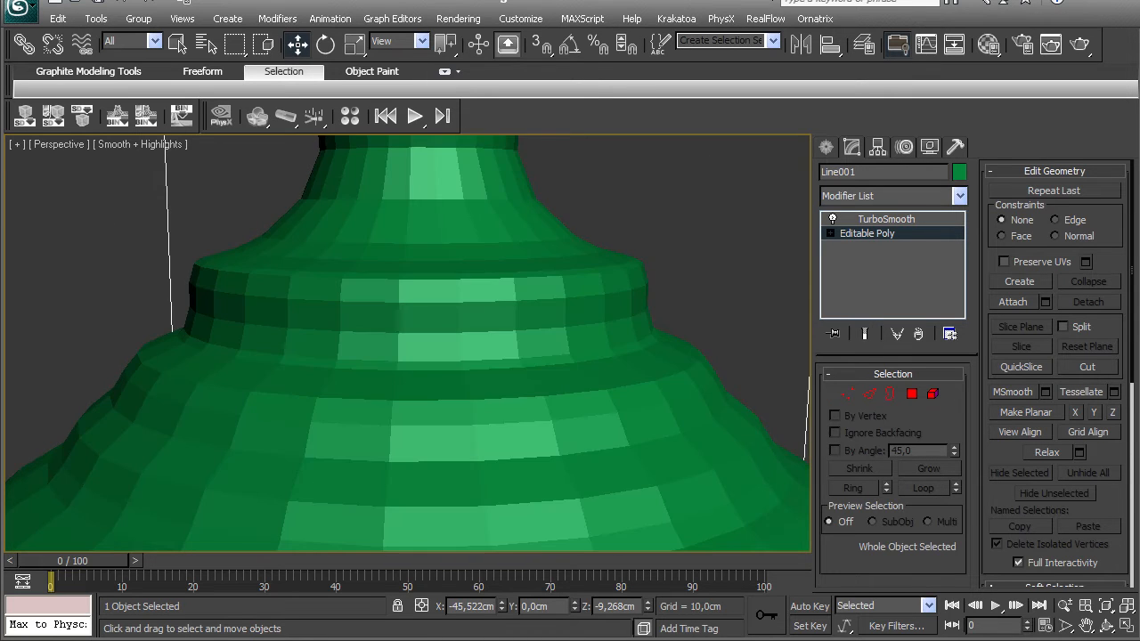
key(F4)
alt+middle_drag(399, 305, 394, 317)
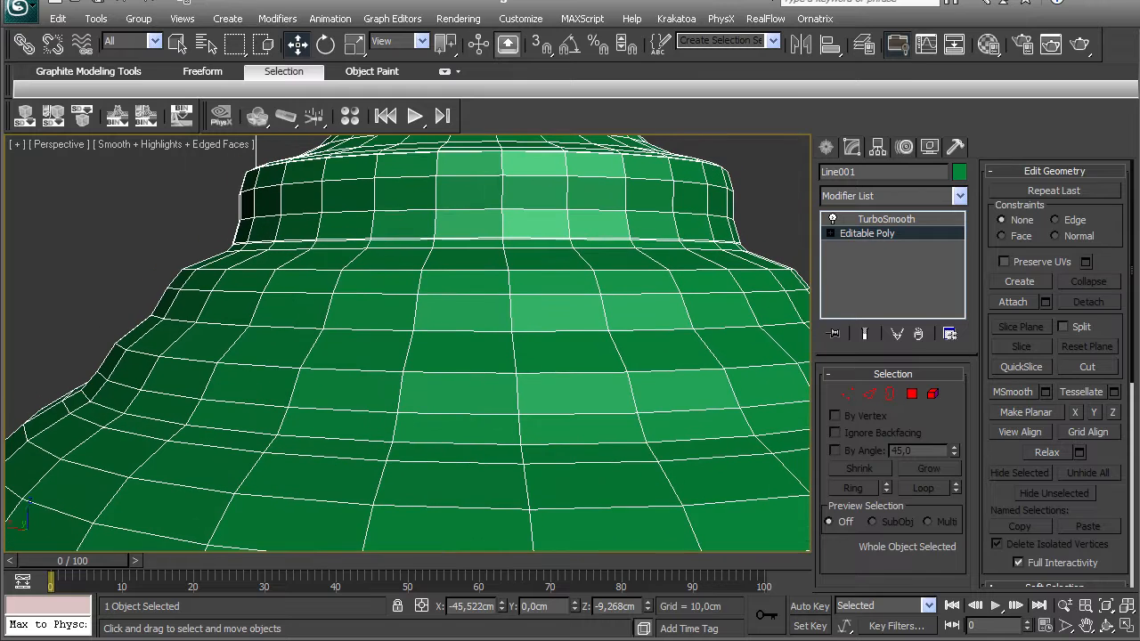
key(2)
click(286, 328)
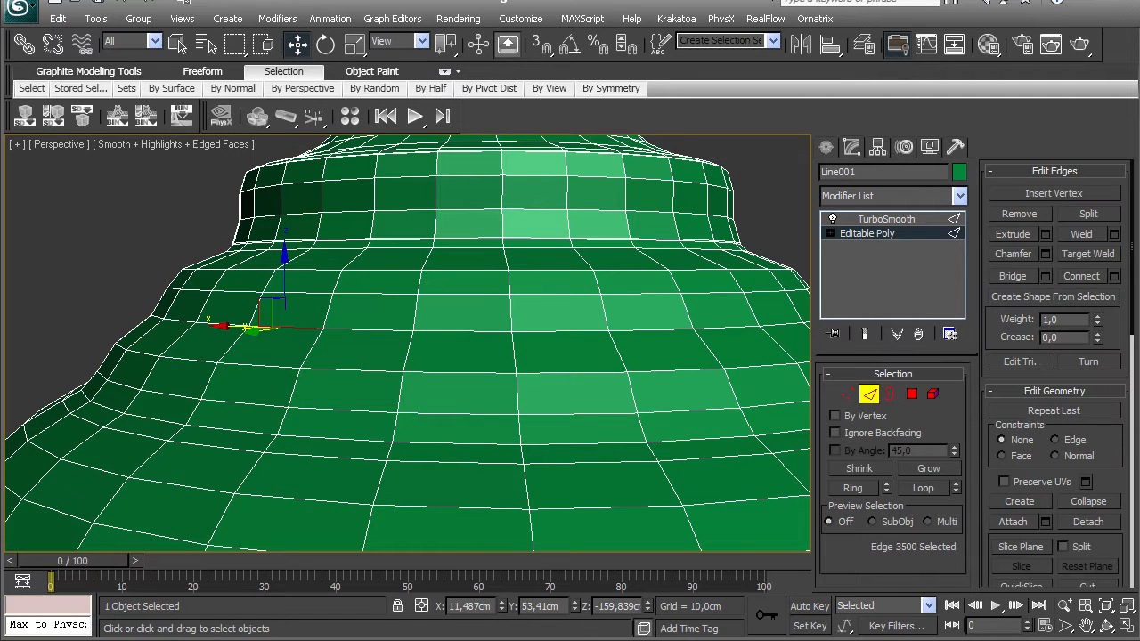
click(924, 488)
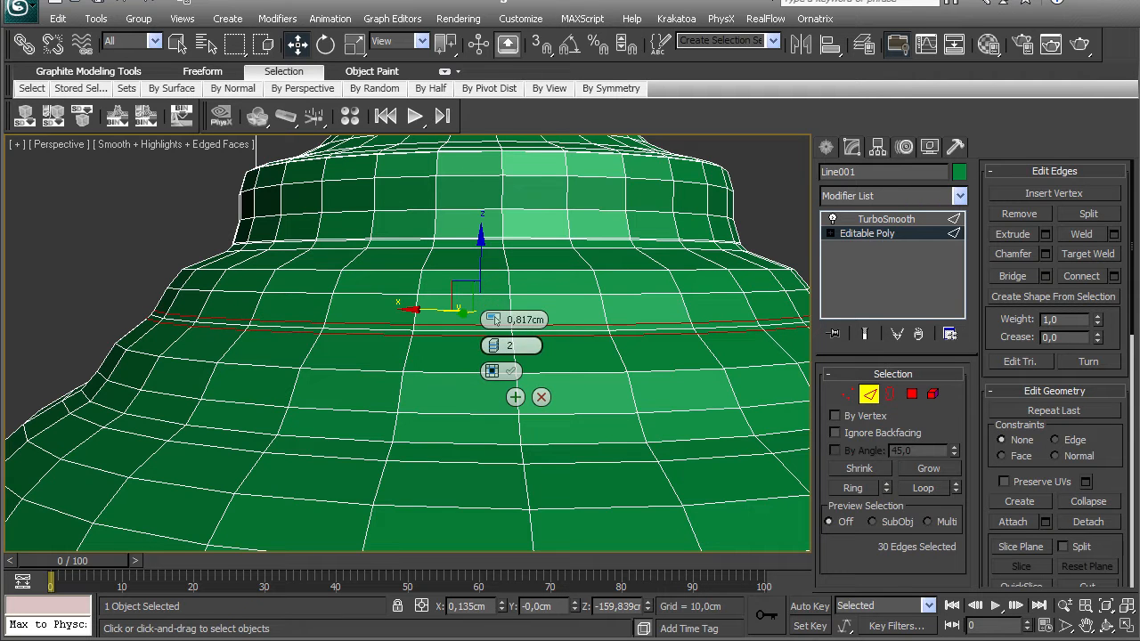
click(489, 396)
click(890, 394)
- Chamfer the edge loop in the lower groove, just above the large rounded foot, by 0,817 cm with 2 segments
click(865, 333)
scroll(408, 344, down, 3)
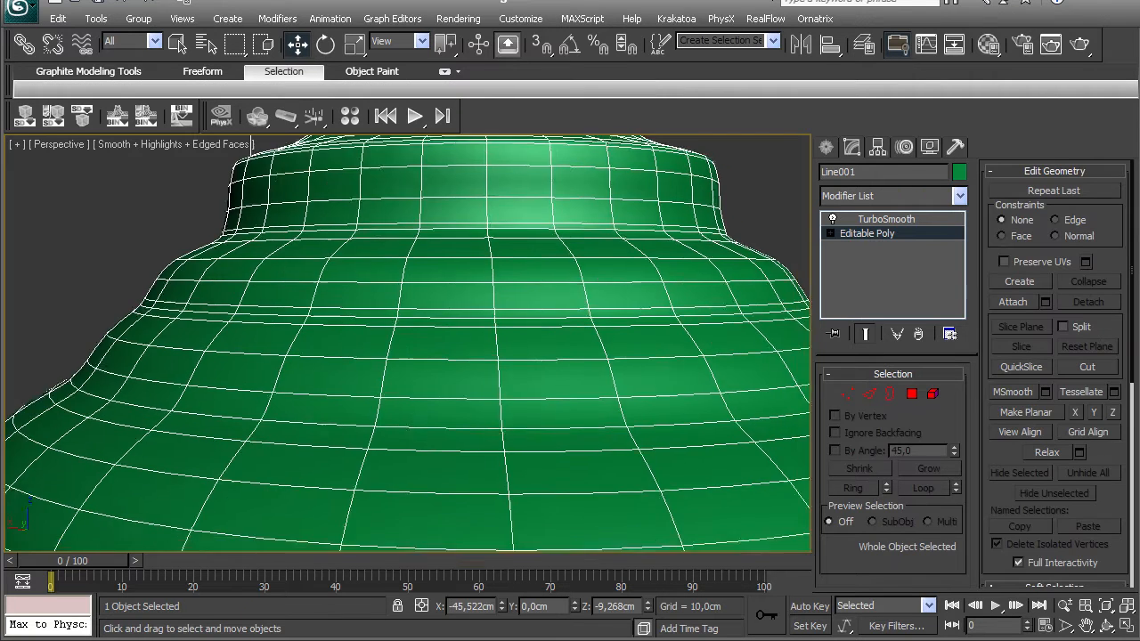
key(F4)
scroll(408, 344, down, 5)
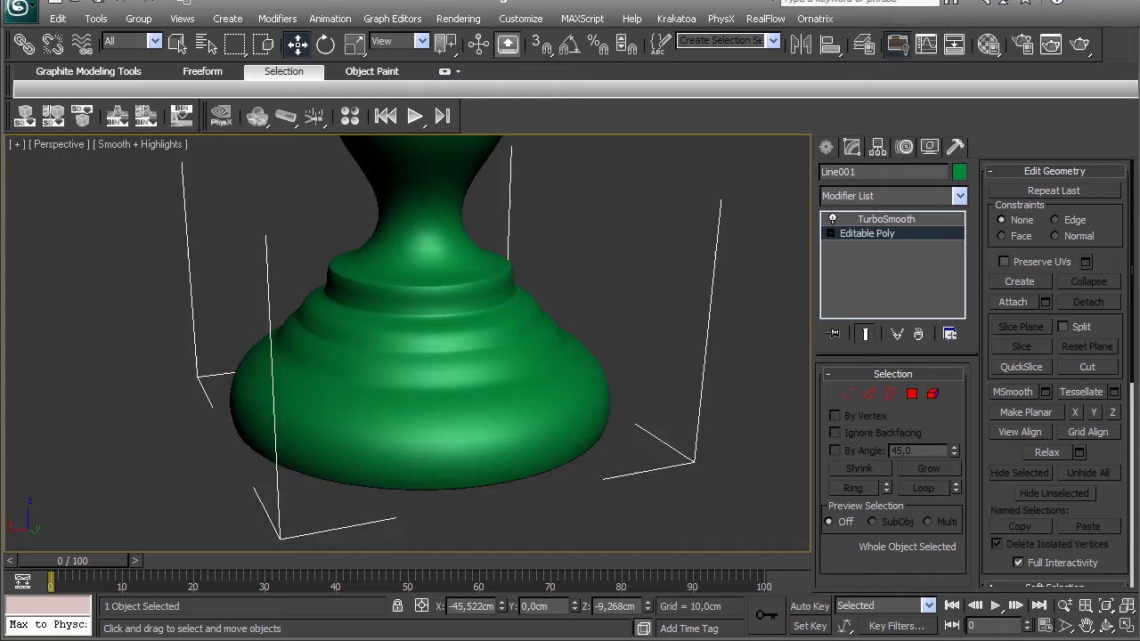
scroll(408, 344, up, 5)
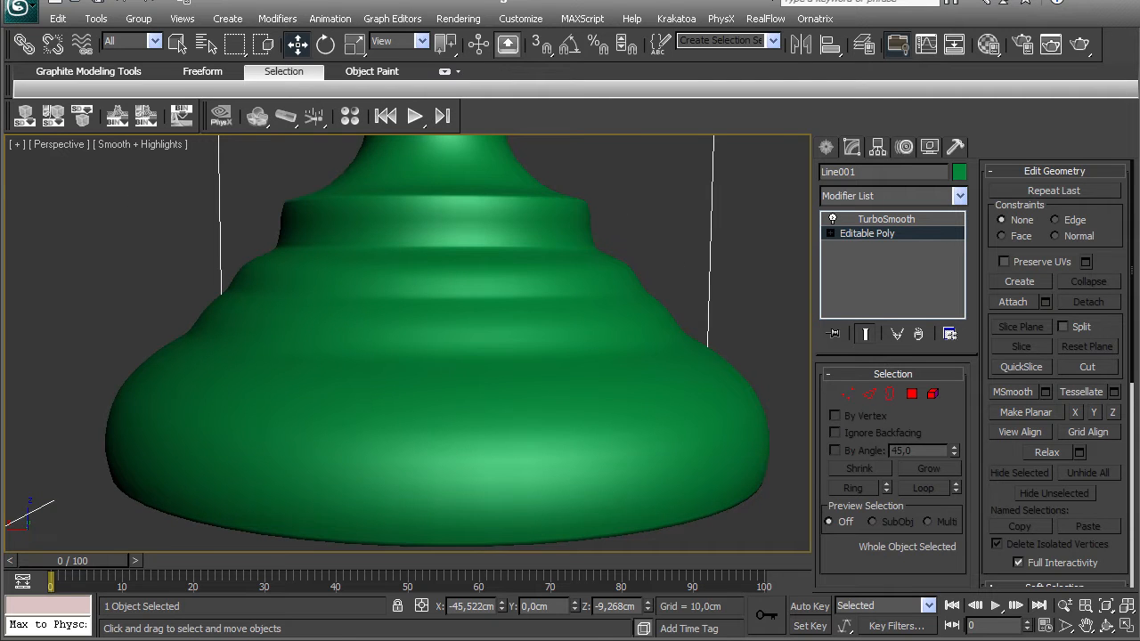
click(865, 333)
key(F4)
scroll(408, 344, up, 3)
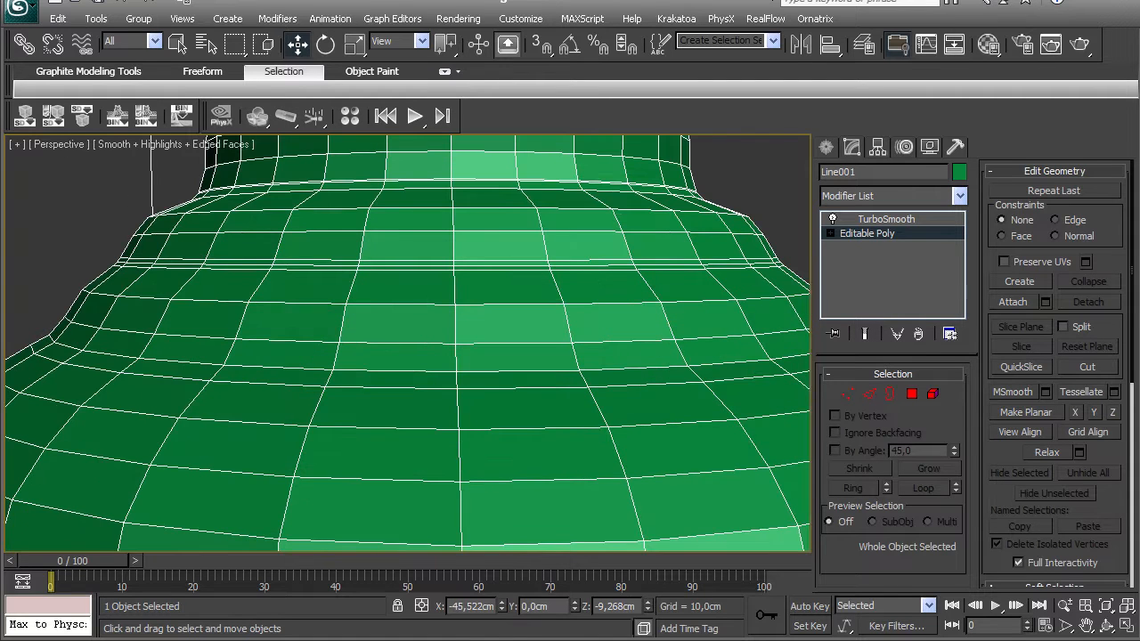
click(870, 393)
click(383, 372)
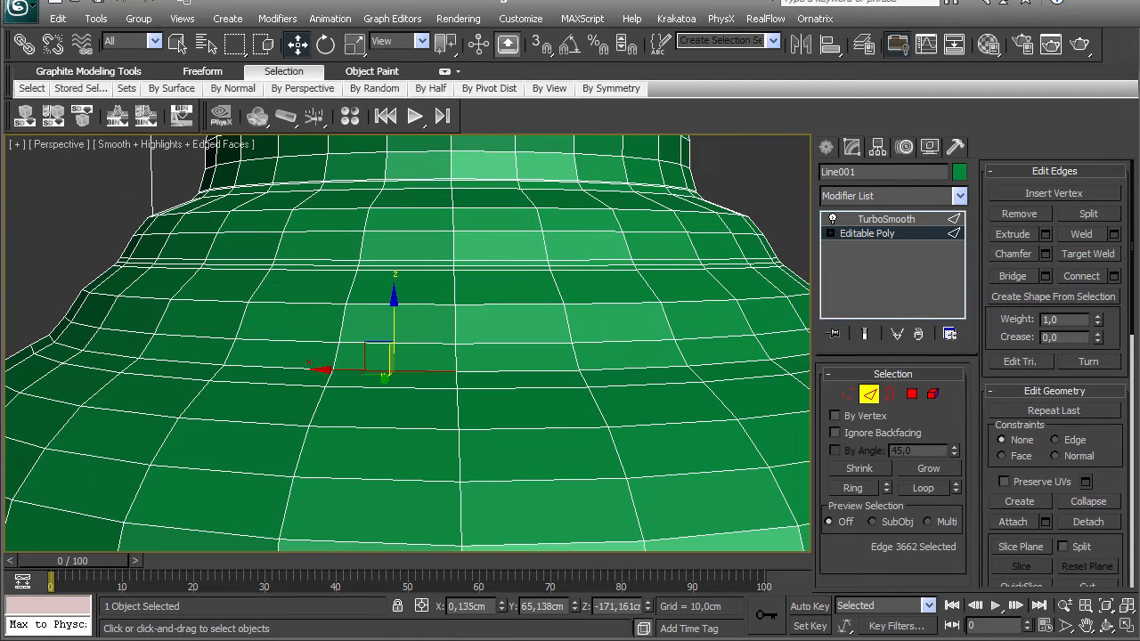
click(924, 488)
click(1046, 254)
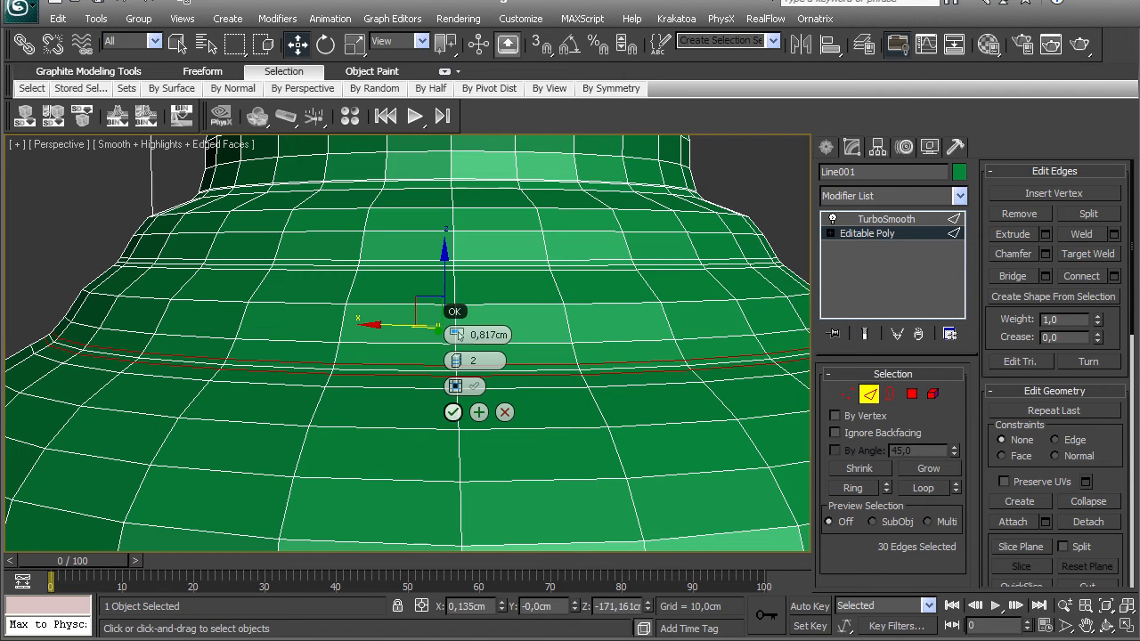
click(453, 412)
click(870, 394)
- View the whole smoothed candlestick without edges
click(866, 334)
scroll(408, 344, down, 5)
key(F4)
middle_drag(408, 344, 11, 465)
scroll(397, 398, down, 8)
scroll(168, 435, up, 3)
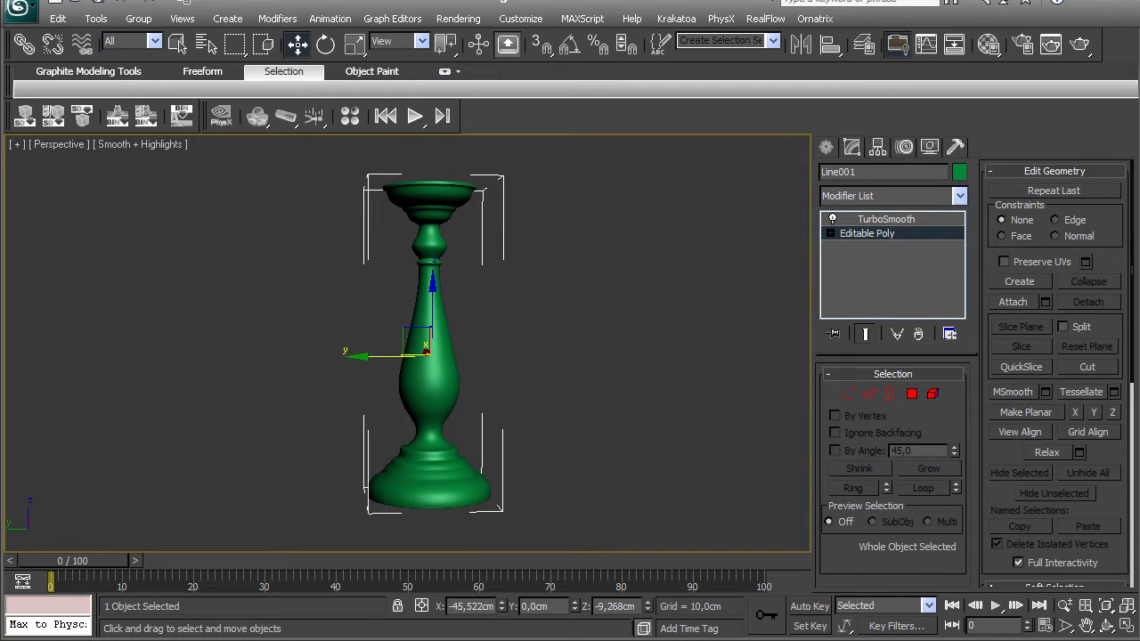
mouse_move(11, 465)
alt+middle_down()
mouse_move(133, 472)
mouse_move(18, 465)
alt+middle_up()
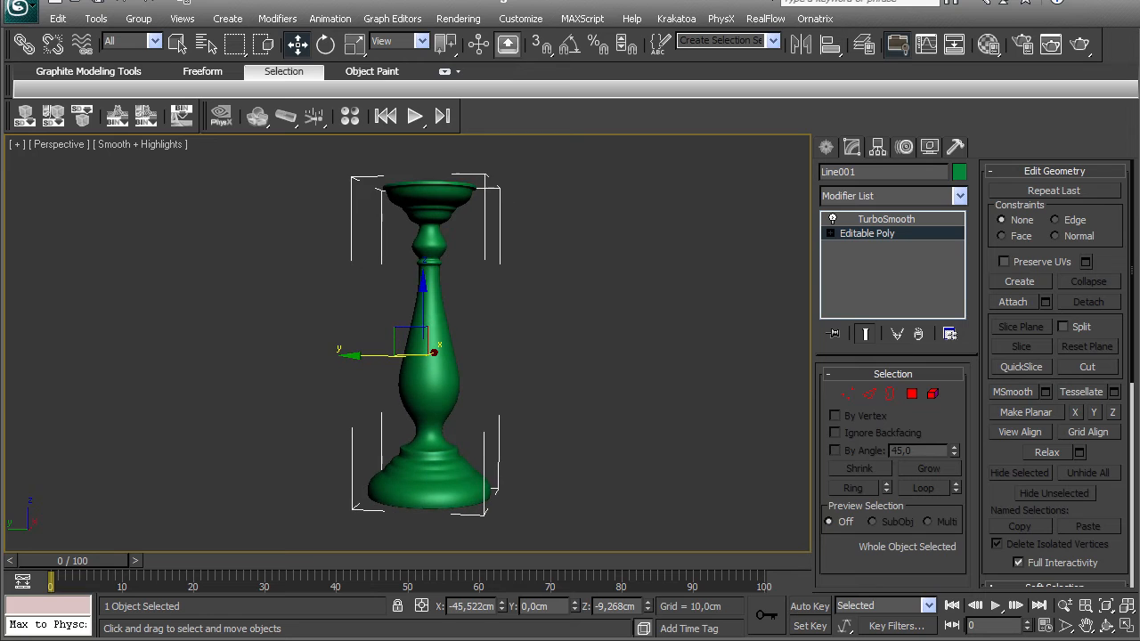
- Centre the candlestick's pivot point on the object
click(878, 148)
click(894, 260)
click(894, 352)
click(894, 259)
- In the front view, draw a vertical Tape helper beside the candlestick's base with a specified length of 10 cm
alt+middle_drag(570, 357, 434, 359)
key(f)
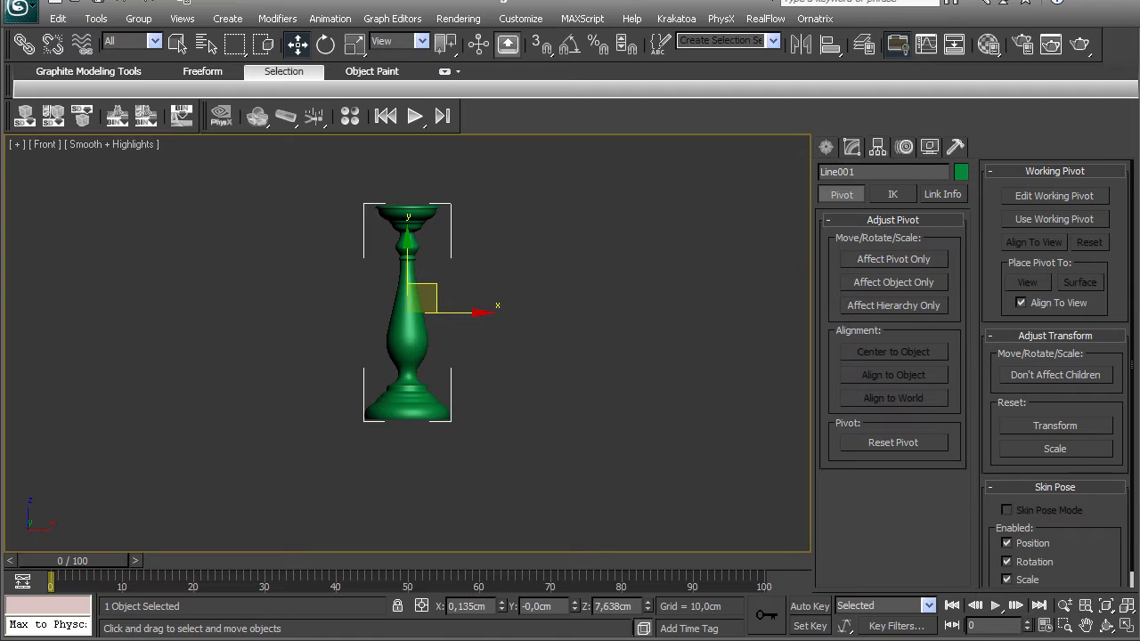
click(827, 147)
click(918, 176)
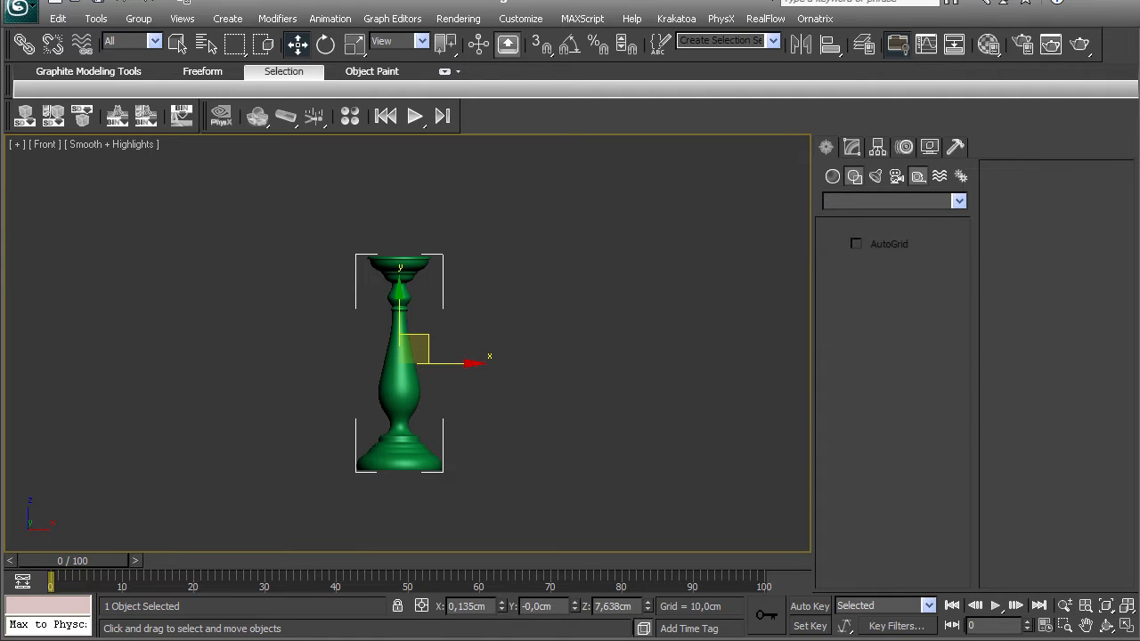
click(928, 317)
drag(462, 465, 462, 354)
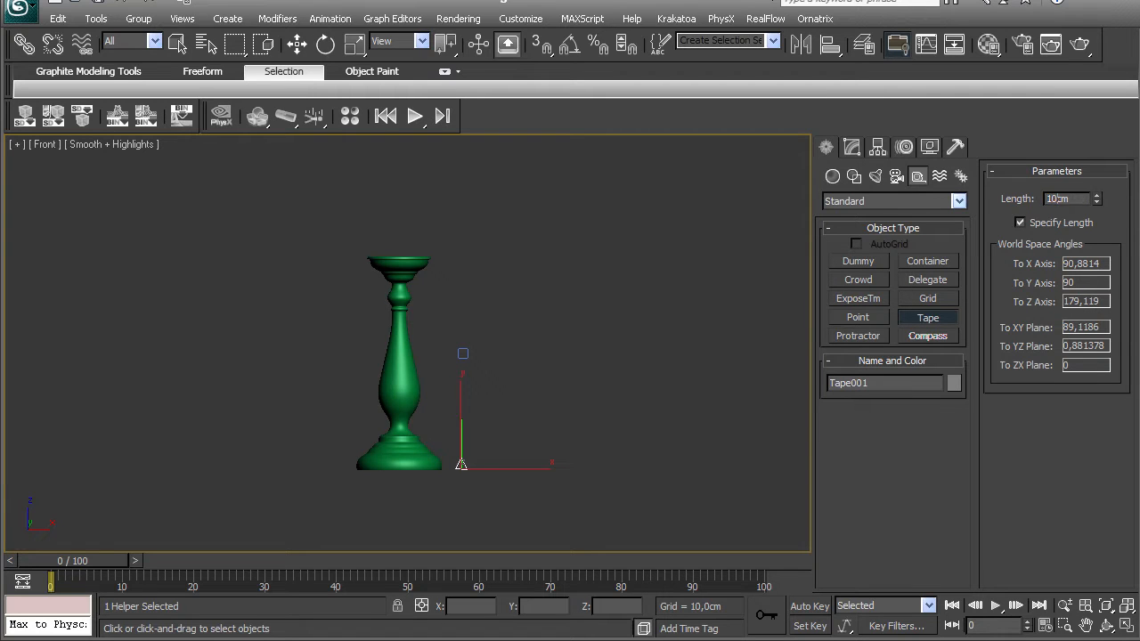
key(w)
- Scale the whole candlestick down uniformly to about 23.5 percent
scroll(438, 472, up, 10)
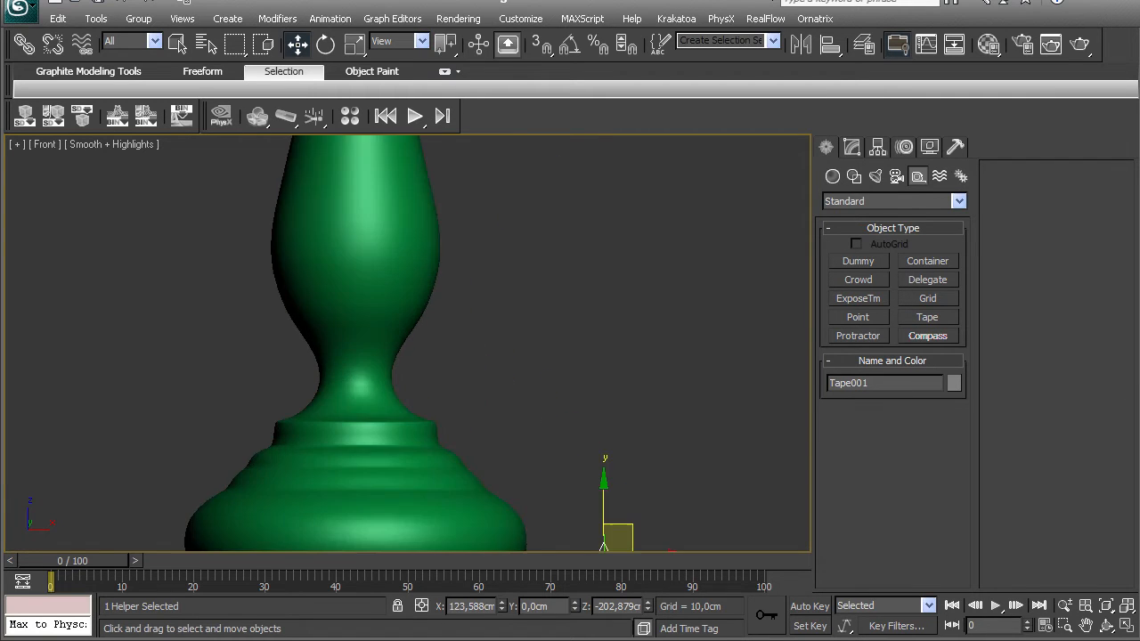
scroll(426, 441, down, 10)
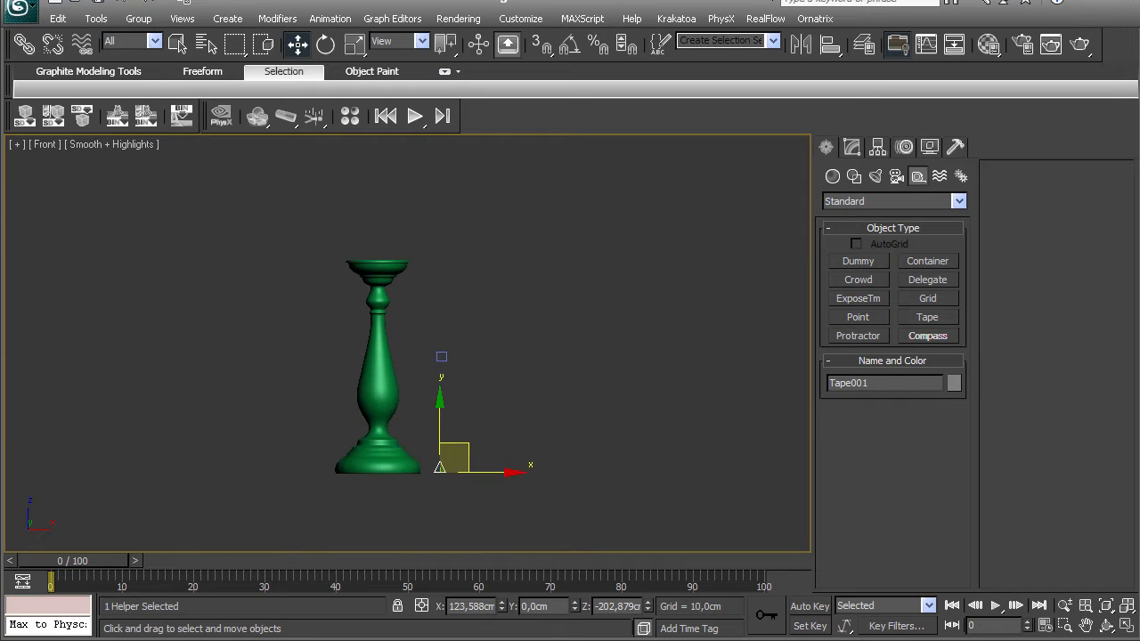
click(388, 378)
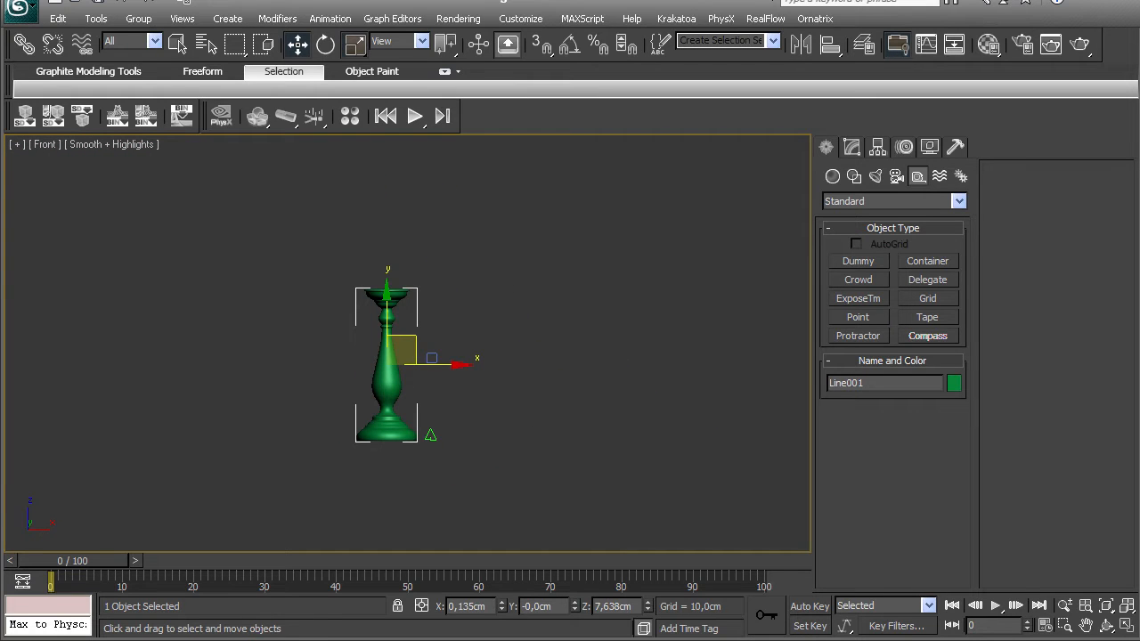
key(r)
drag(396, 355, 407, 484)
scroll(407, 483, up, 3)
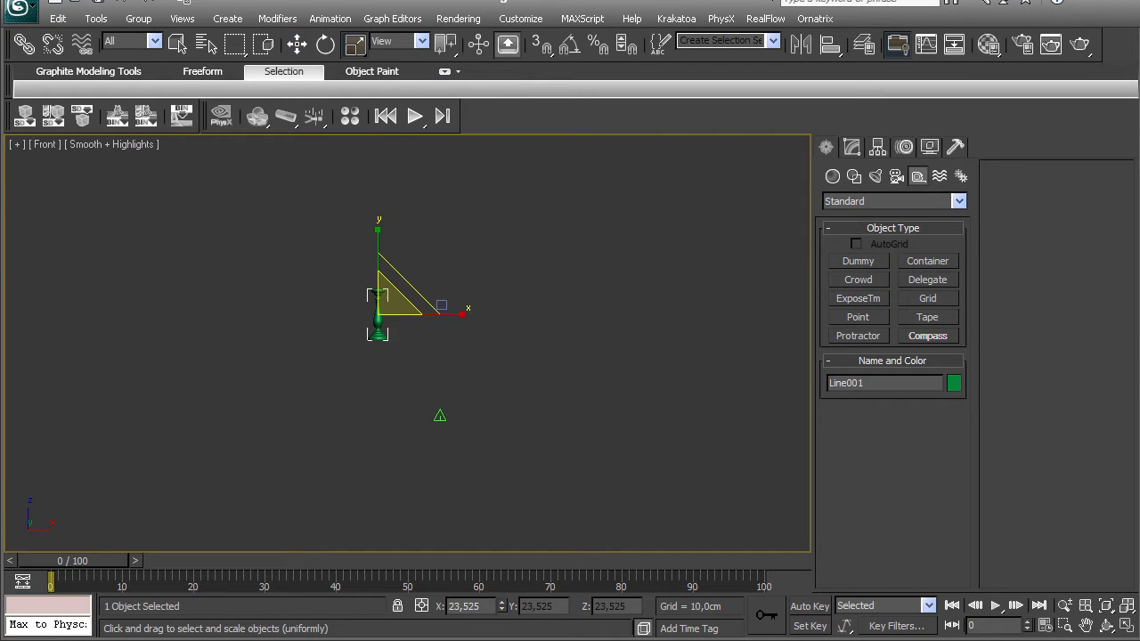
- Move the reduced candlestick down and across towards the Tape helper in the front view
key(w)
drag(393, 300, 430, 390)
middle_drag(430, 390, 367, 314)
scroll(367, 313, up, 2)
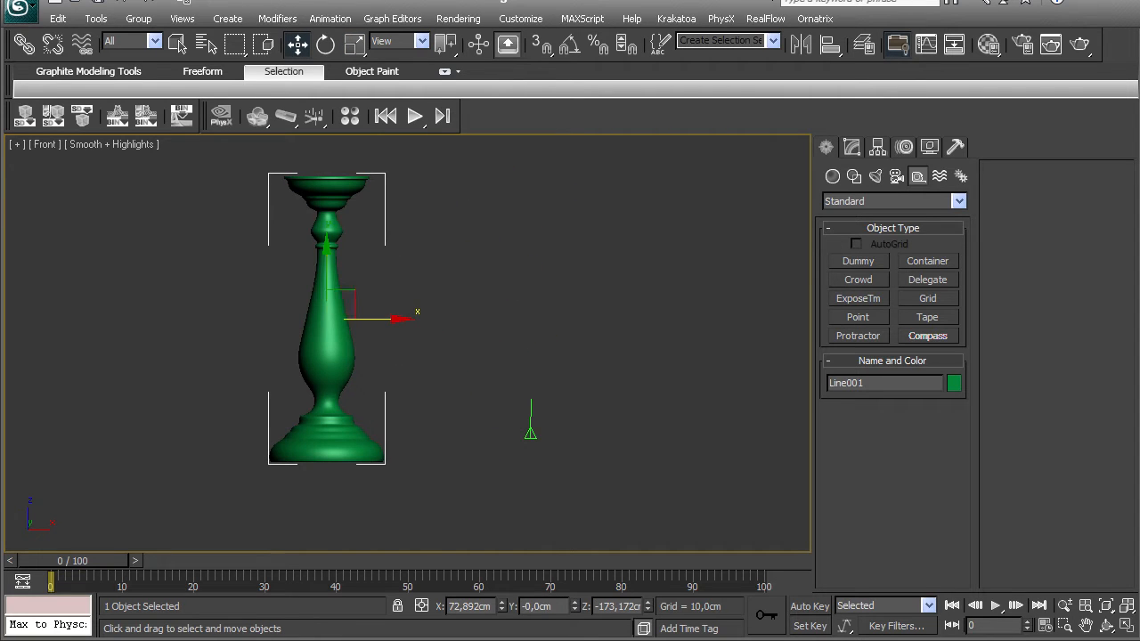
drag(341, 304, 344, 394)
key(r)
key(w)
drag(337, 286, 507, 383)
- Scale the candlestick down uniformly to roughly the tape's length and place it directly beside the Tape helper
scroll(486, 454, up, 5)
middle_drag(485, 455, 331, 490)
click(354, 45)
drag(388, 287, 388, 352)
click(297, 45)
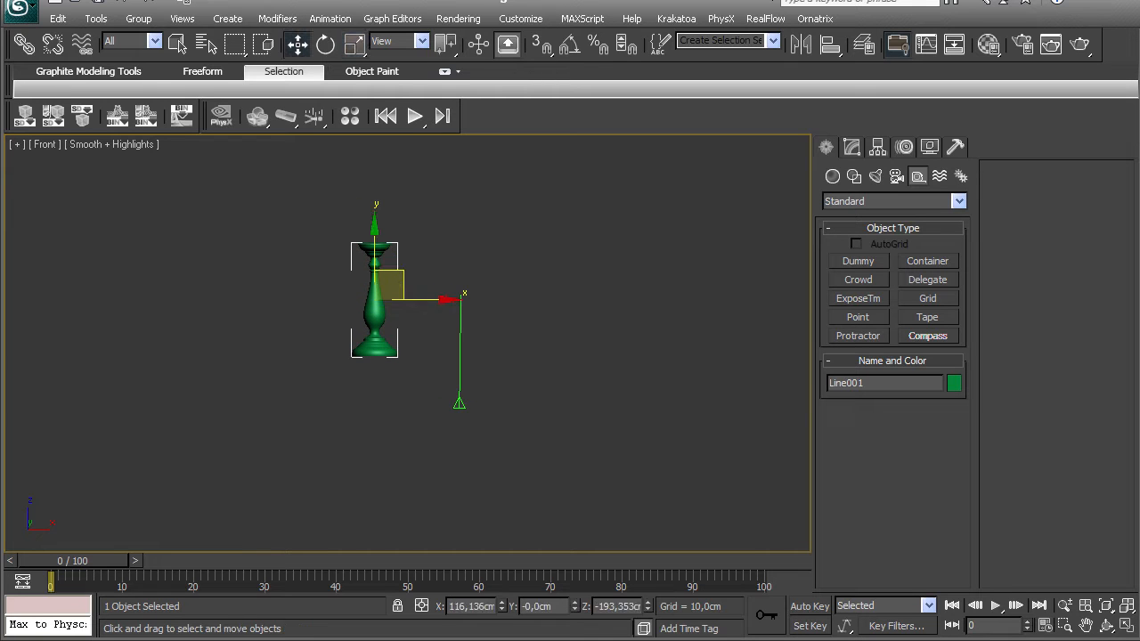
drag(389, 285, 432, 340)
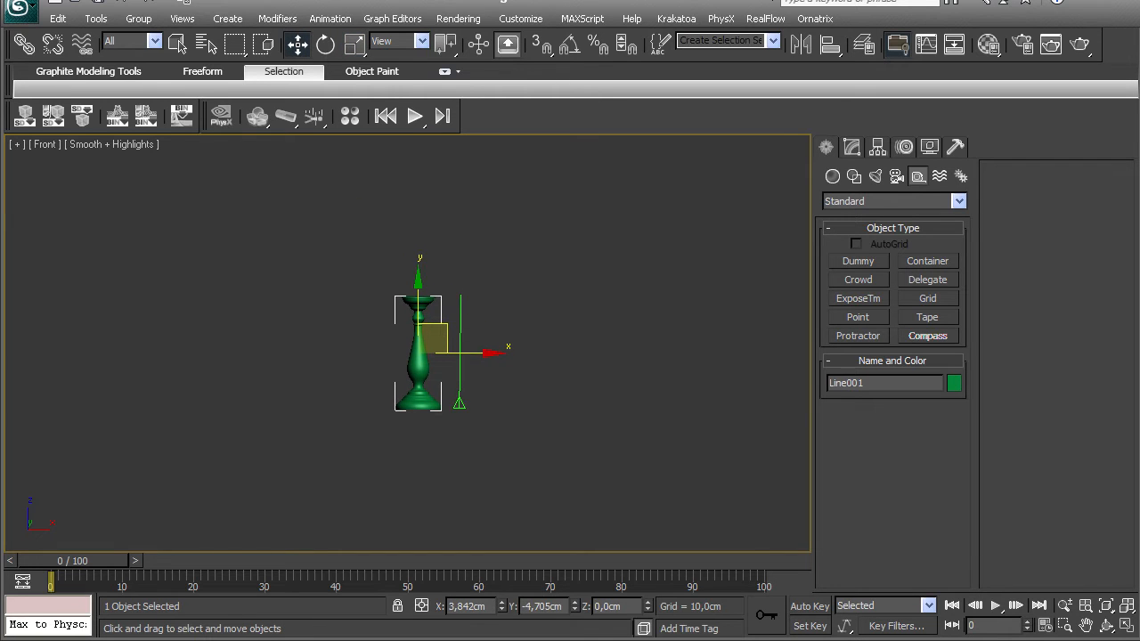
- Delete the Tape helper beside the candlestick
click(494, 321)
middle_drag(494, 320, 423, 346)
scroll(422, 345, down, 5)
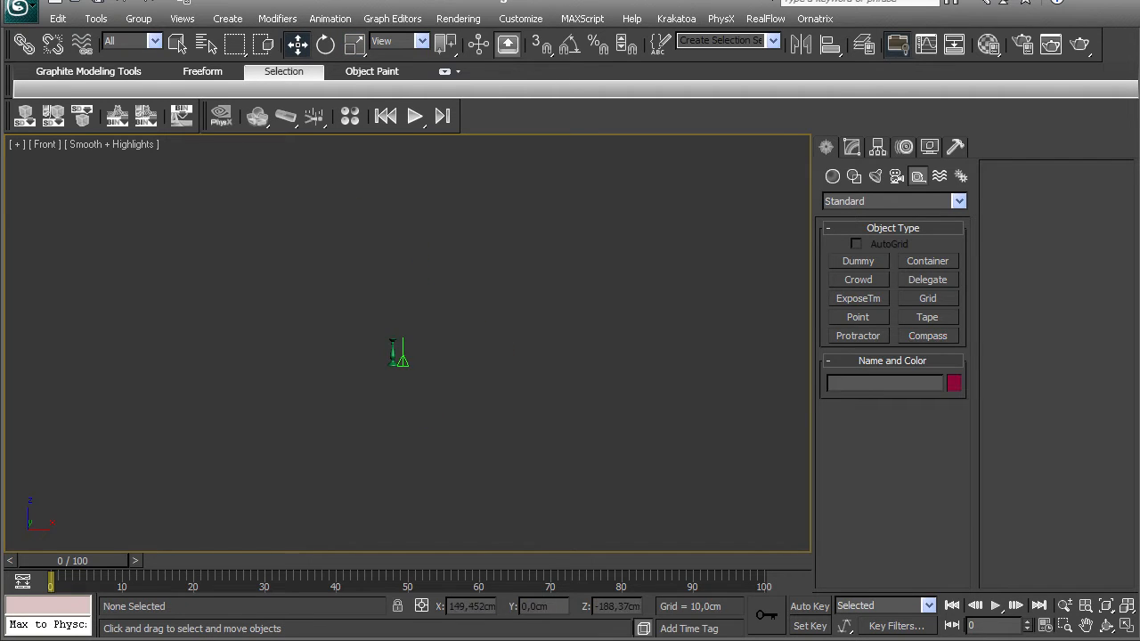
drag(406, 384, 404, 384)
key(Delete)
scroll(402, 342, up, 5)
- Move the candlestick to the world origin by setting its absolute X, Y and Z positions to 0
click(243, 303)
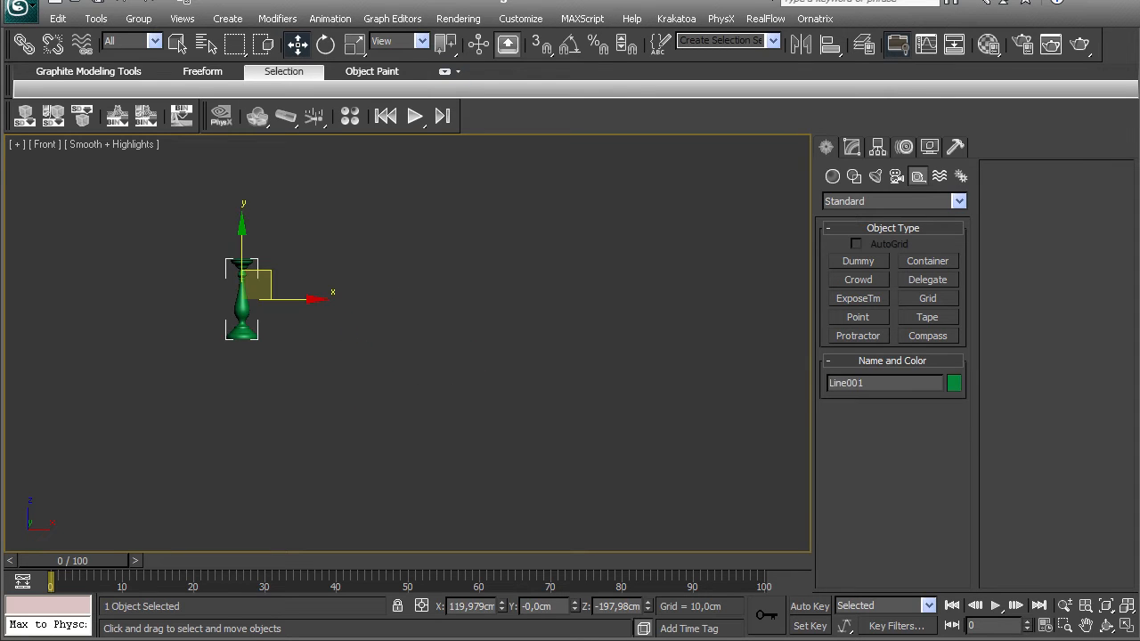
key(F12)
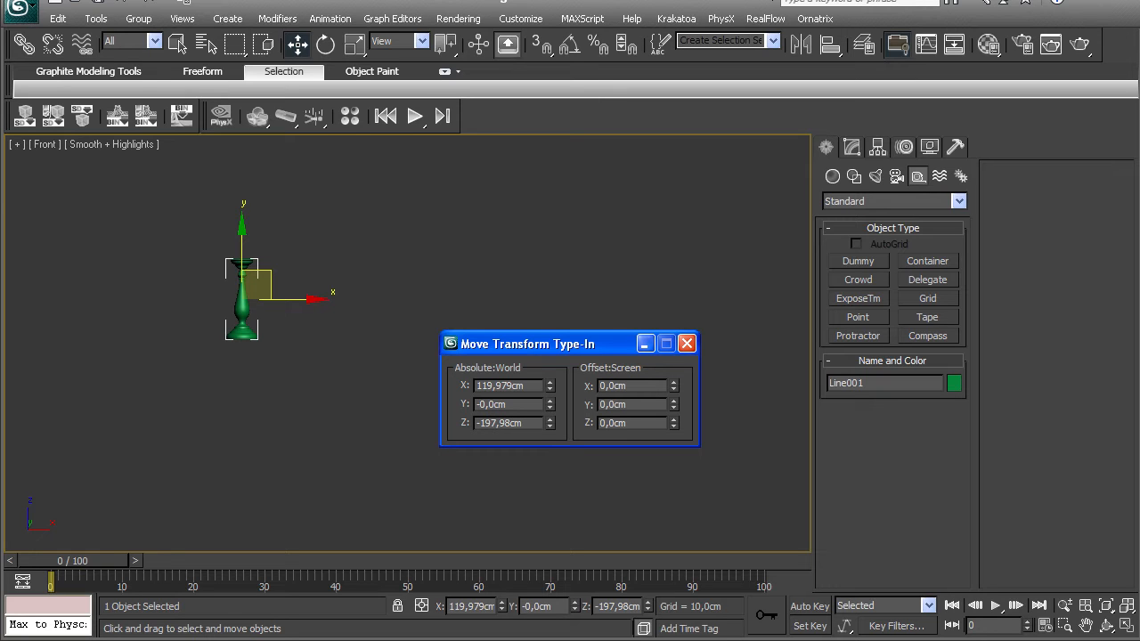
text(0)
key(Return)
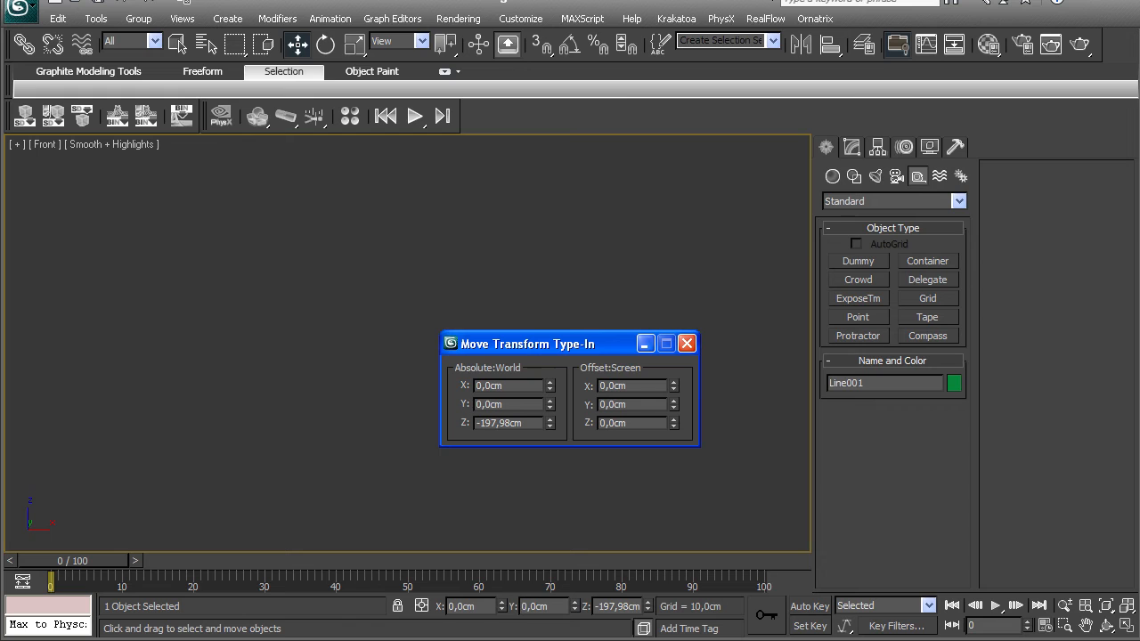
click(687, 343)
- Frame the candlestick in an orbited orthographic view and show the home grid
key(z)
scroll(408, 343, down, 5)
alt+middle_drag(407, 344, 374, 254)
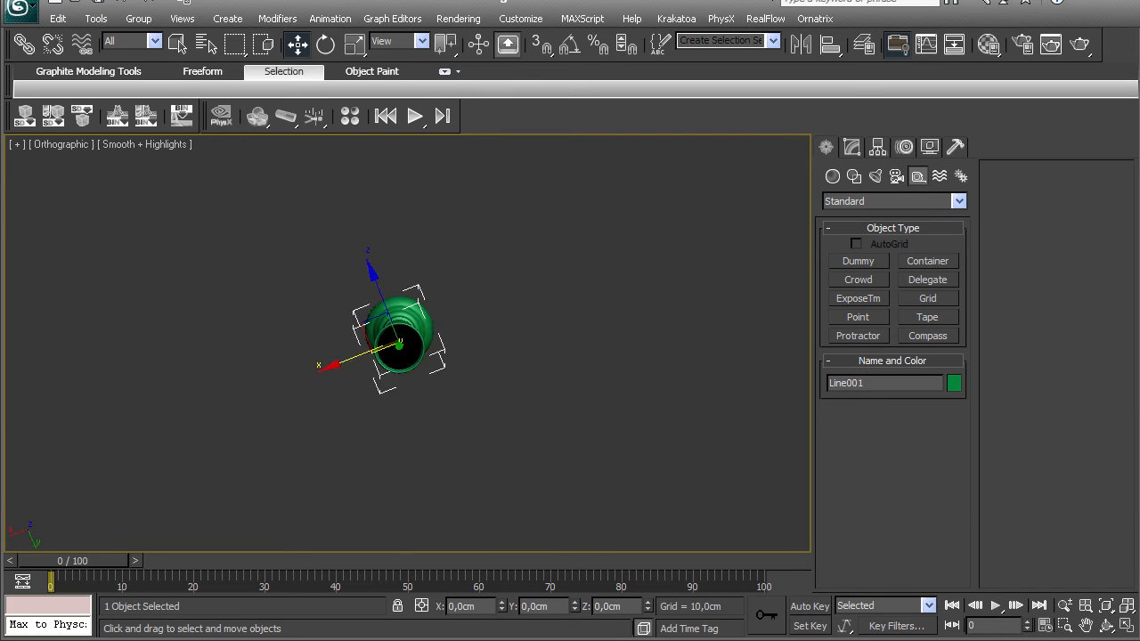
key(g)
alt+middle_drag(375, 254, 383, 258)
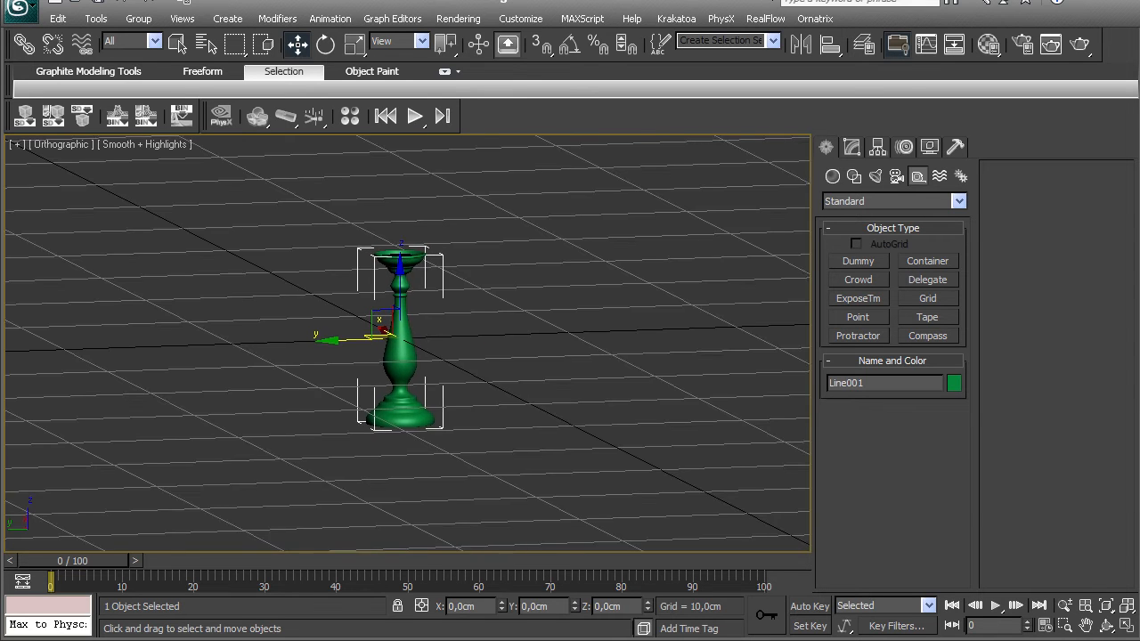
- Switch to a perspective view showing the whole candlestick slightly from above on the grid
scroll(407, 344, down, 5)
key(p)
scroll(407, 344, up, 6)
mouse_move(407, 344)
alt+middle_down()
mouse_move(535, 347)
mouse_move(455, 349)
mouse_move(468, 308)
mouse_move(499, 352)
mouse_move(499, 374)
mouse_move(463, 396)
mouse_move(406, 349)
mouse_move(419, 418)
mouse_move(410, 352)
alt+middle_up()
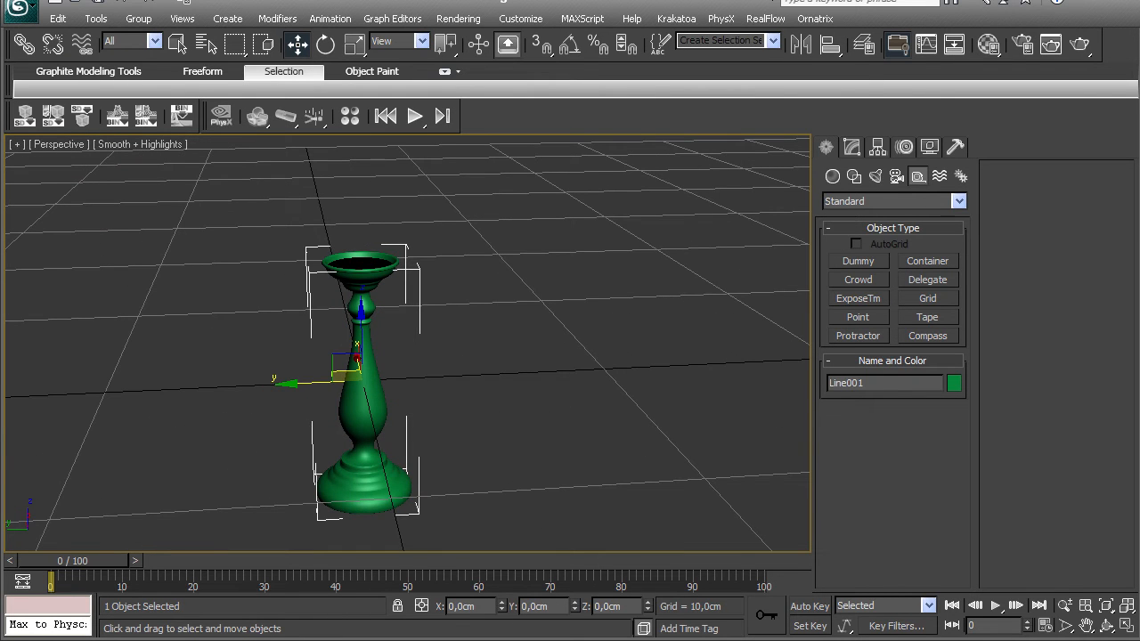
mouse_move(410, 352)
alt+middle_down()
mouse_move(401, 410)
mouse_move(405, 360)
mouse_move(410, 374)
alt+middle_up()
- Open the candlestick's modifier settings and its object name for editing
click(852, 148)
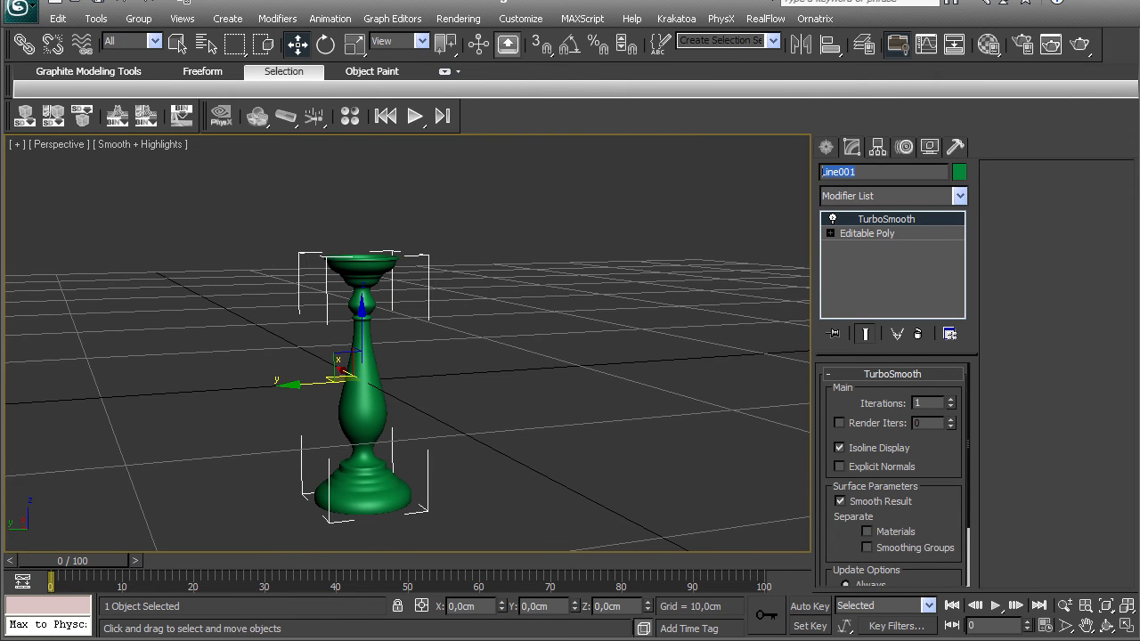